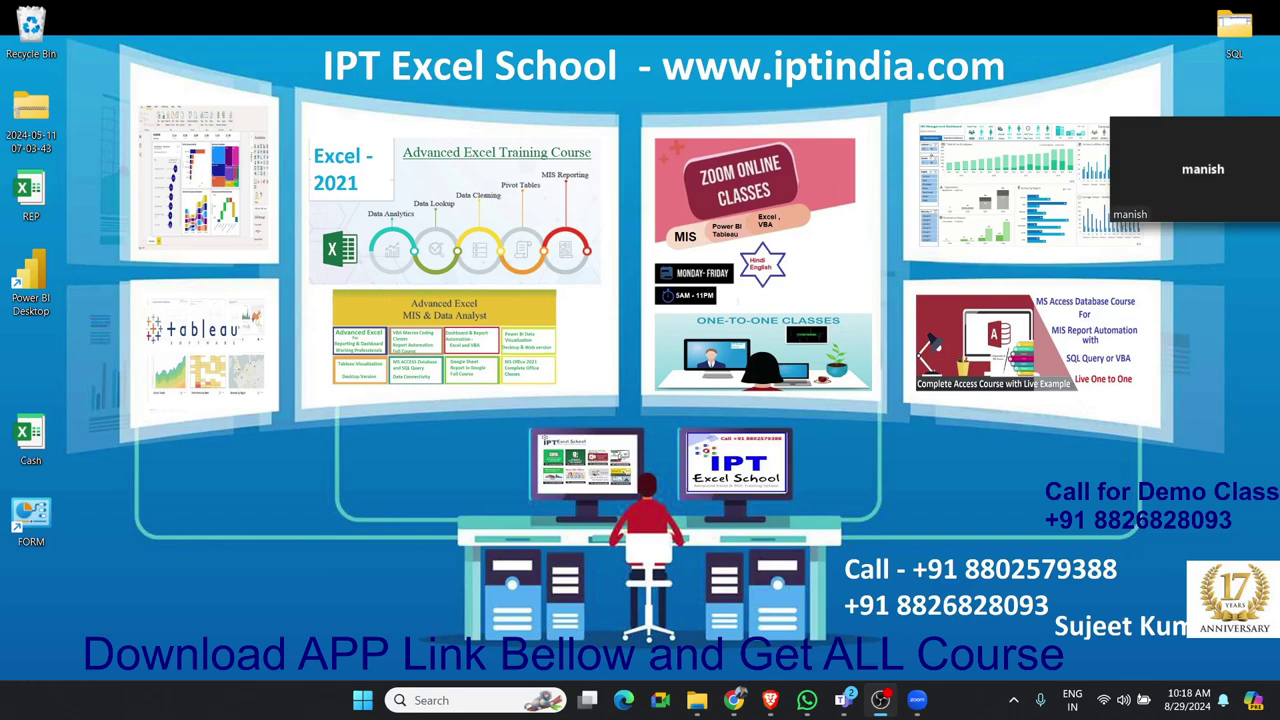
Open the Zoom meeting link from the WhatsApp chat and expand the meeting to the full Zoom window
left_click(806, 700)
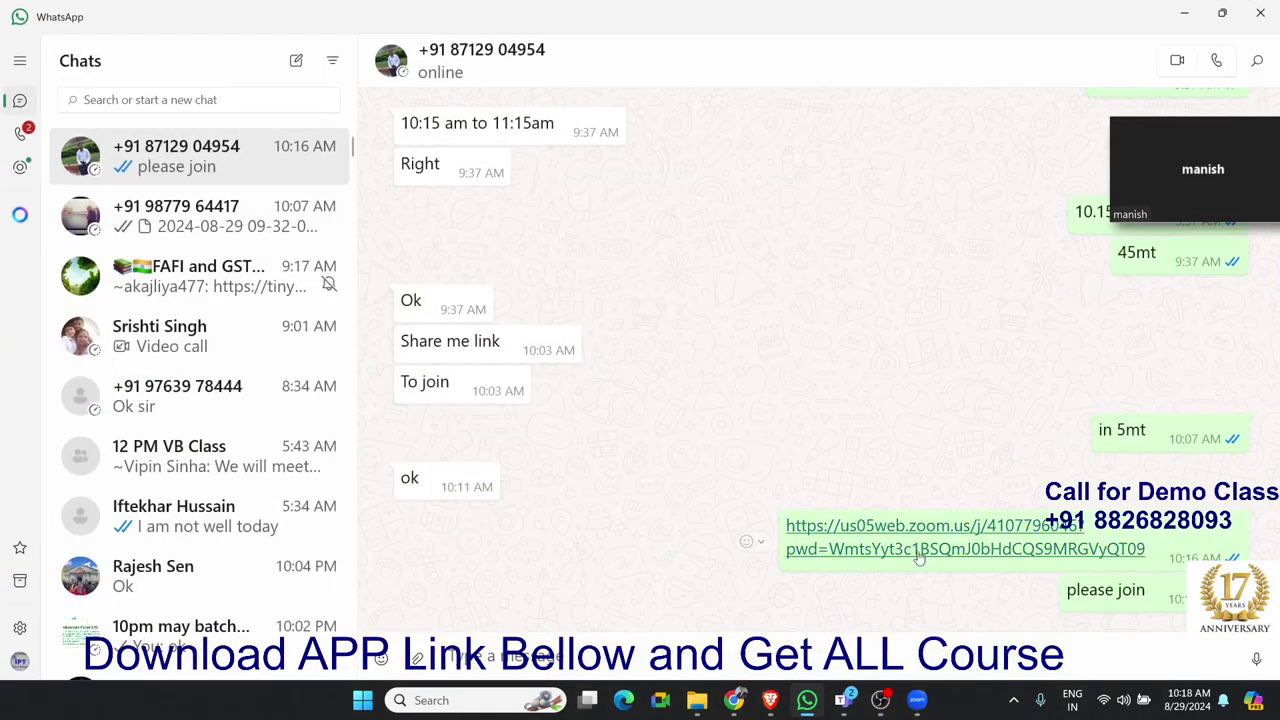
left_click(918, 548)
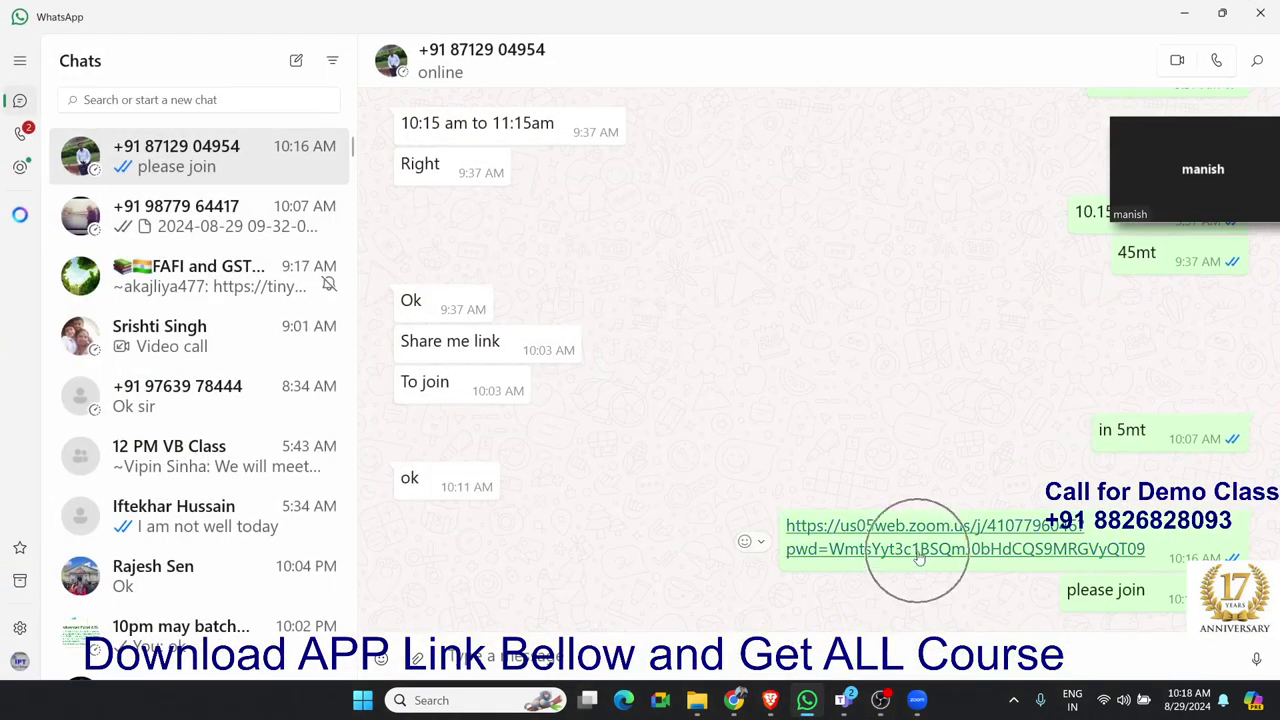
key("super+Down")
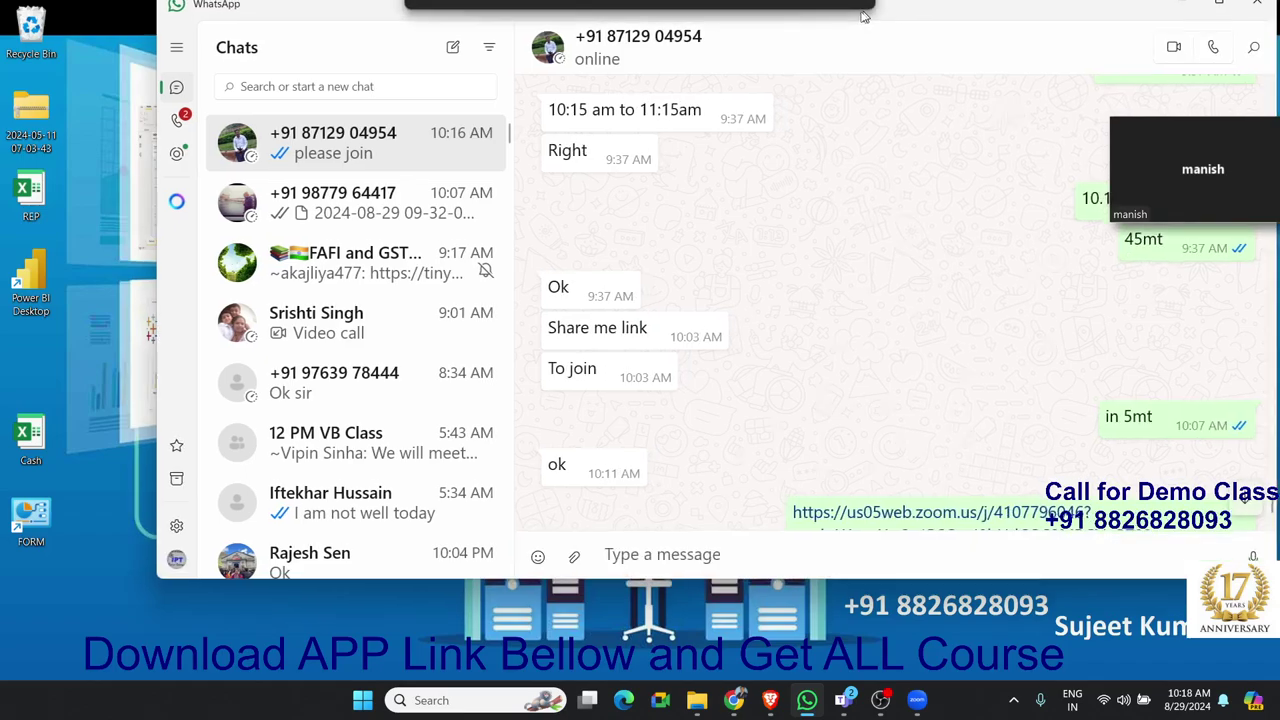
key("super+Down")
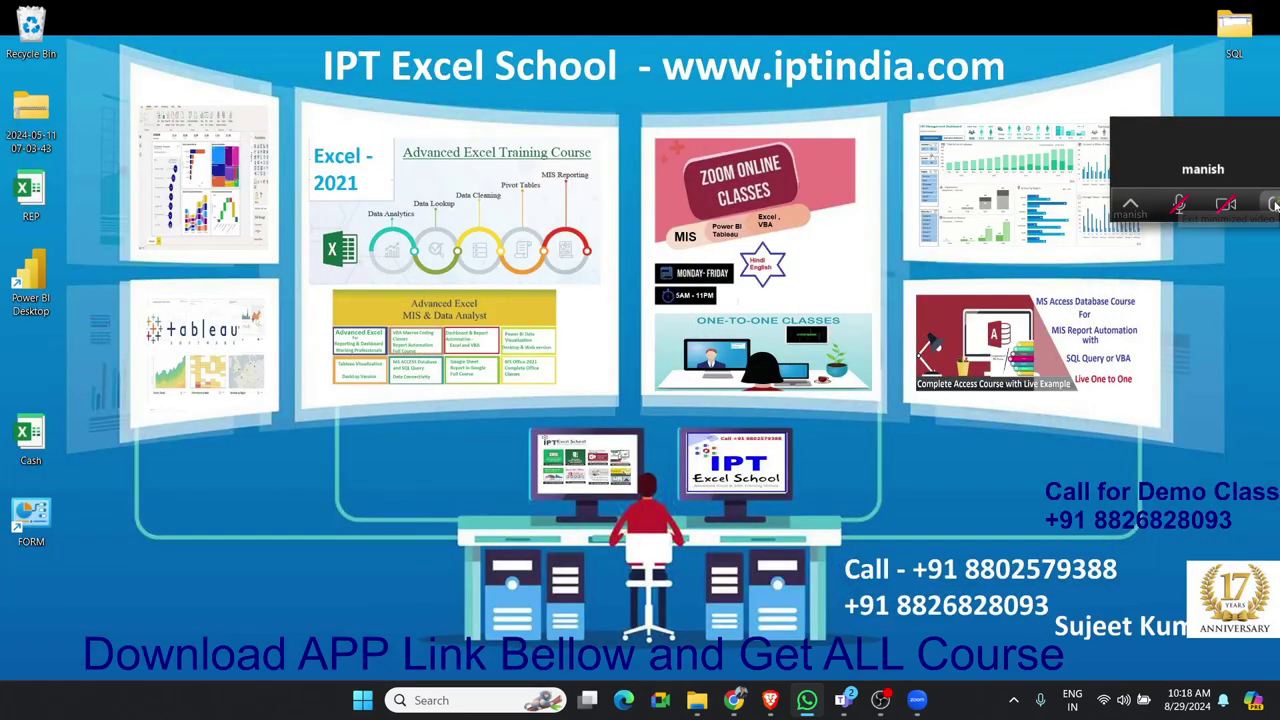
double_click(1273, 200)
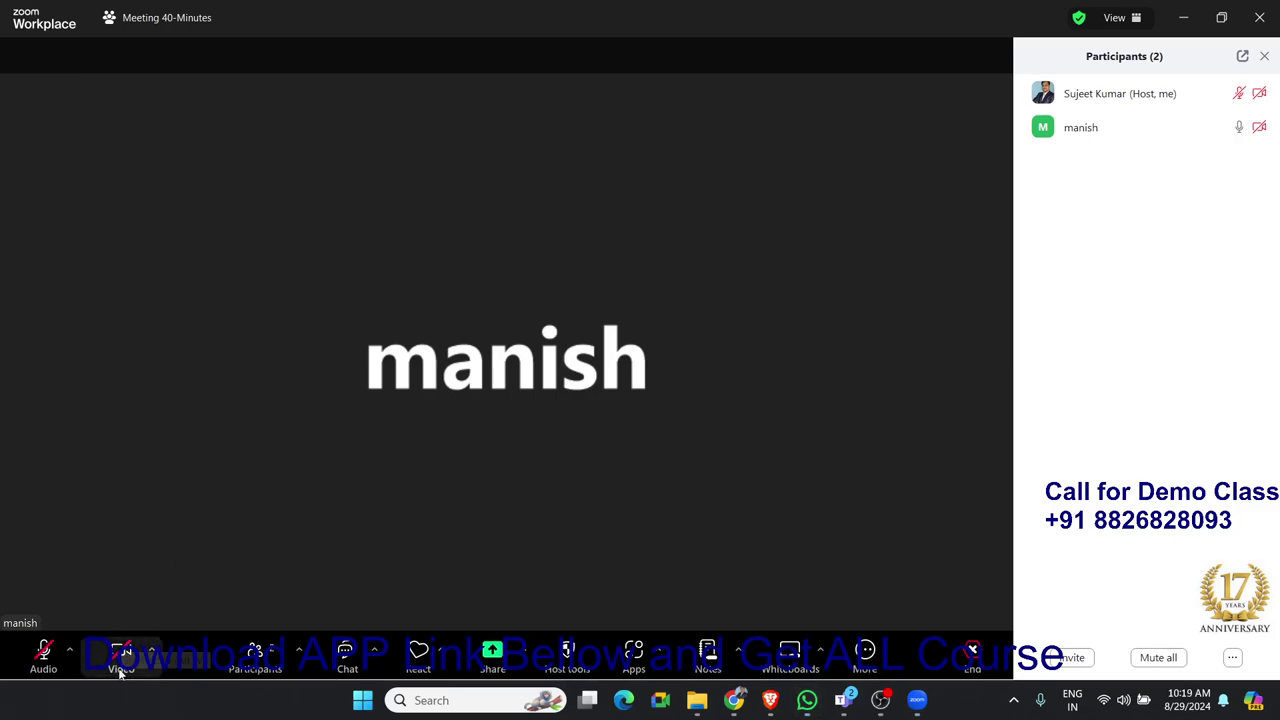
Start your video and unmute your microphone using the Zoom toolbar
left_click(119, 660)
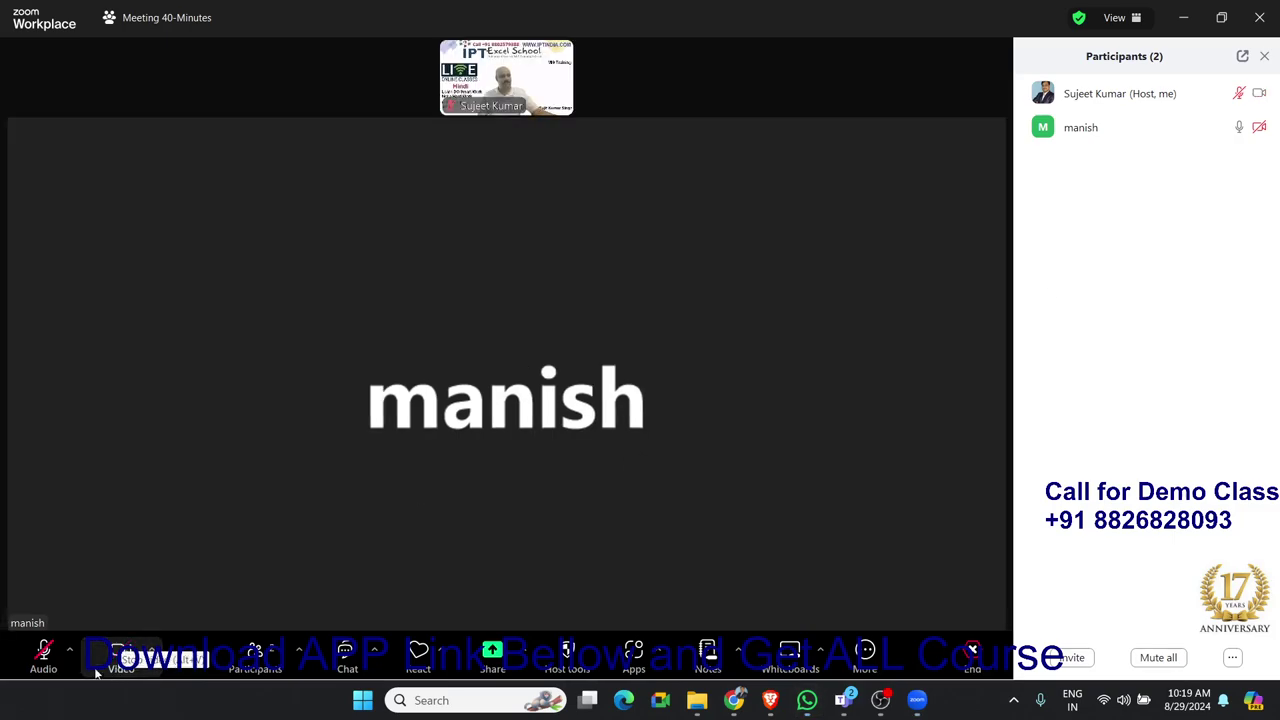
left_click(44, 655)
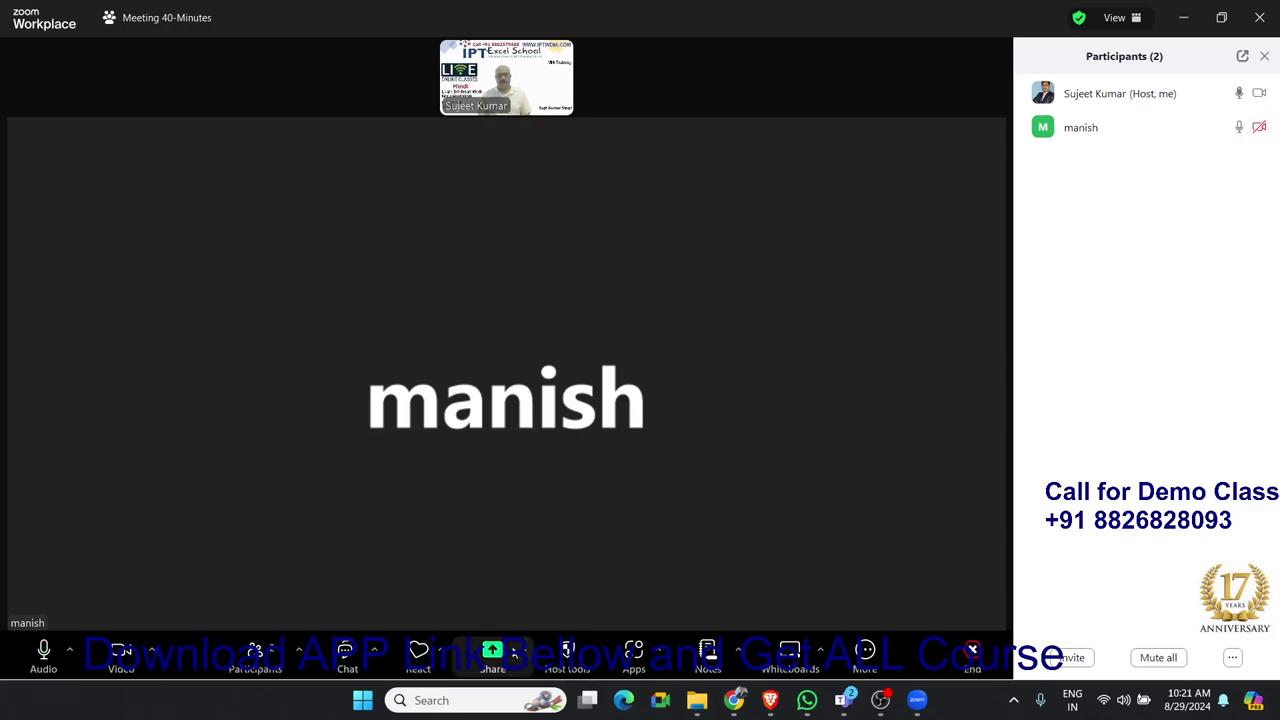
Share Screen 2 in Zoom, then launch Excel with a new blank workbook
left_click(492, 652)
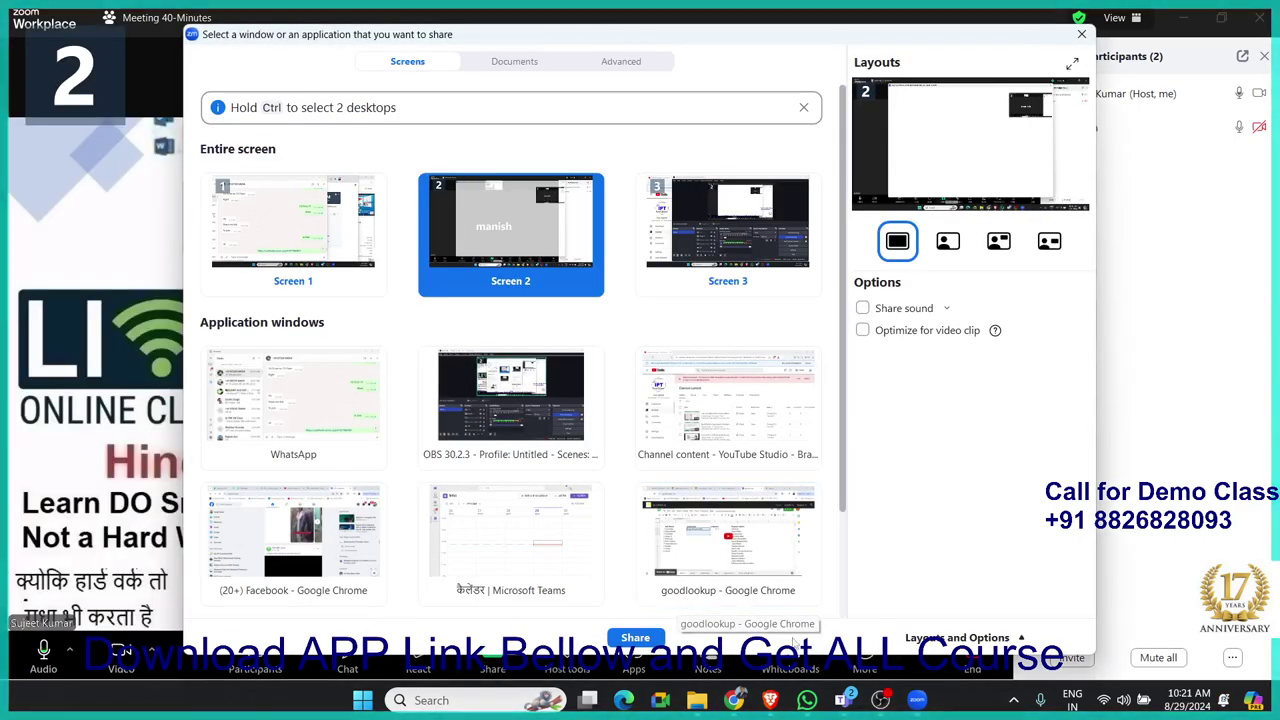
key("Return")
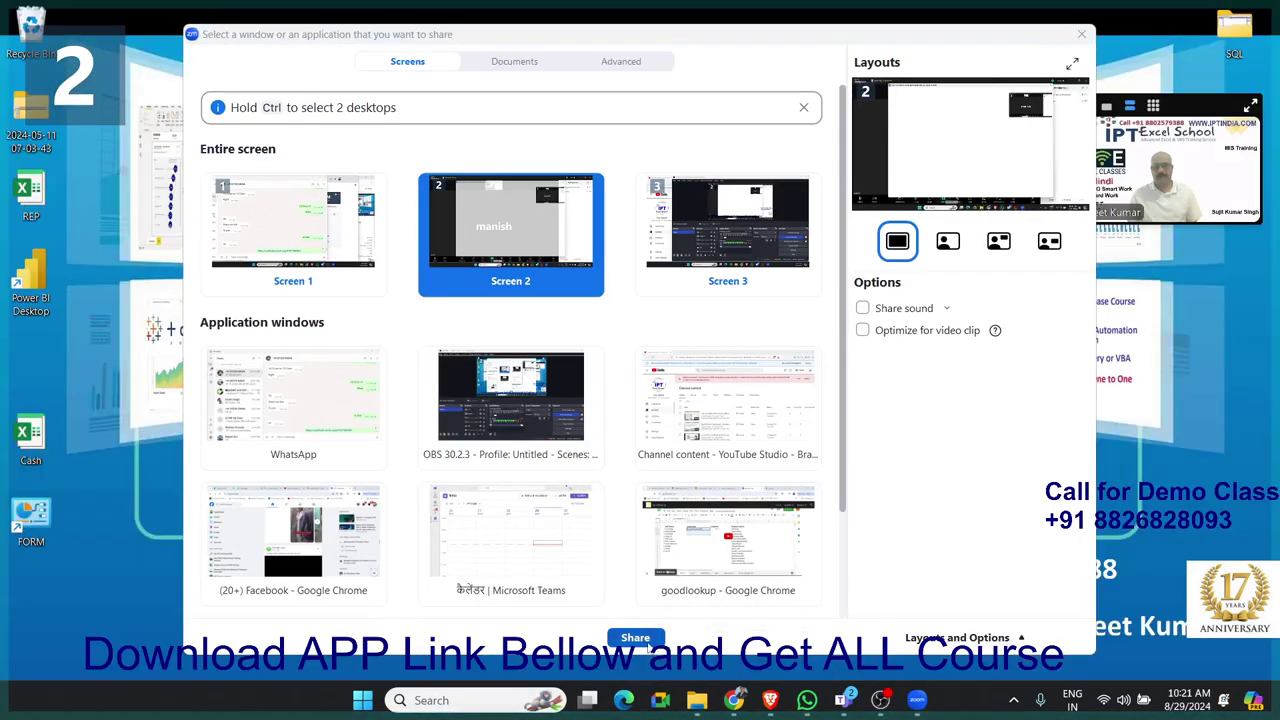
key("super")
type("e")
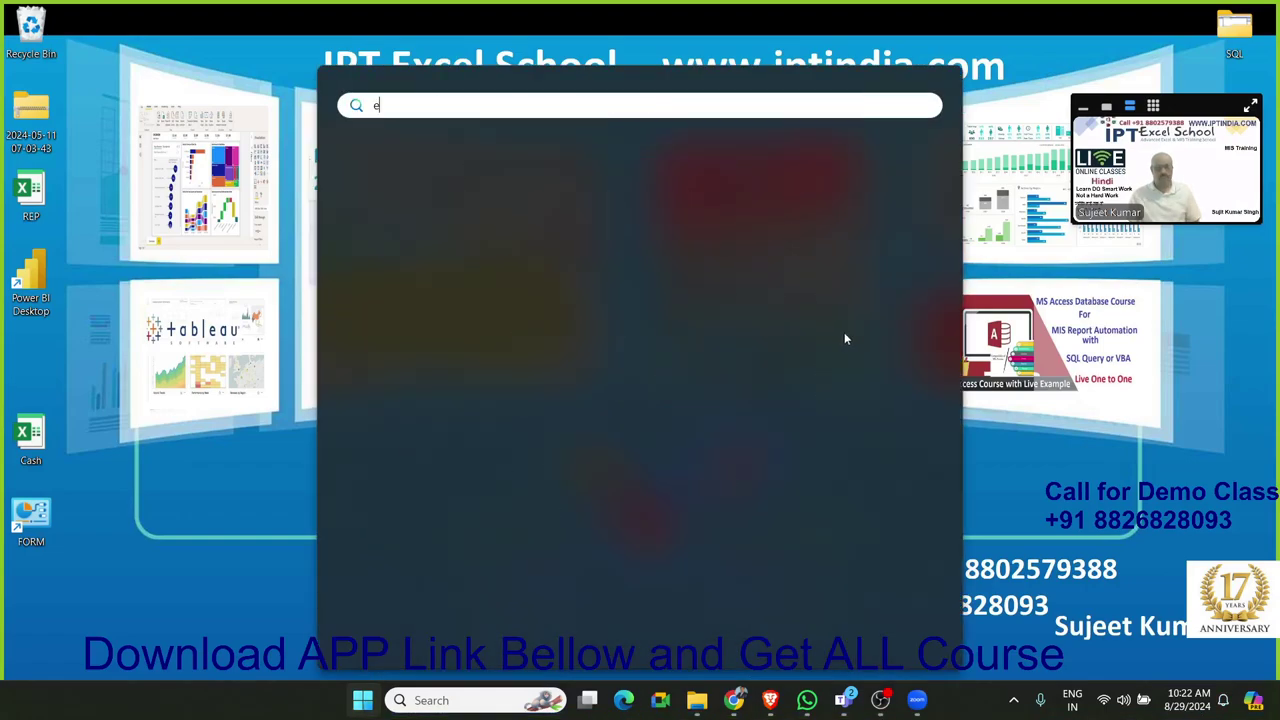
left_click(765, 245)
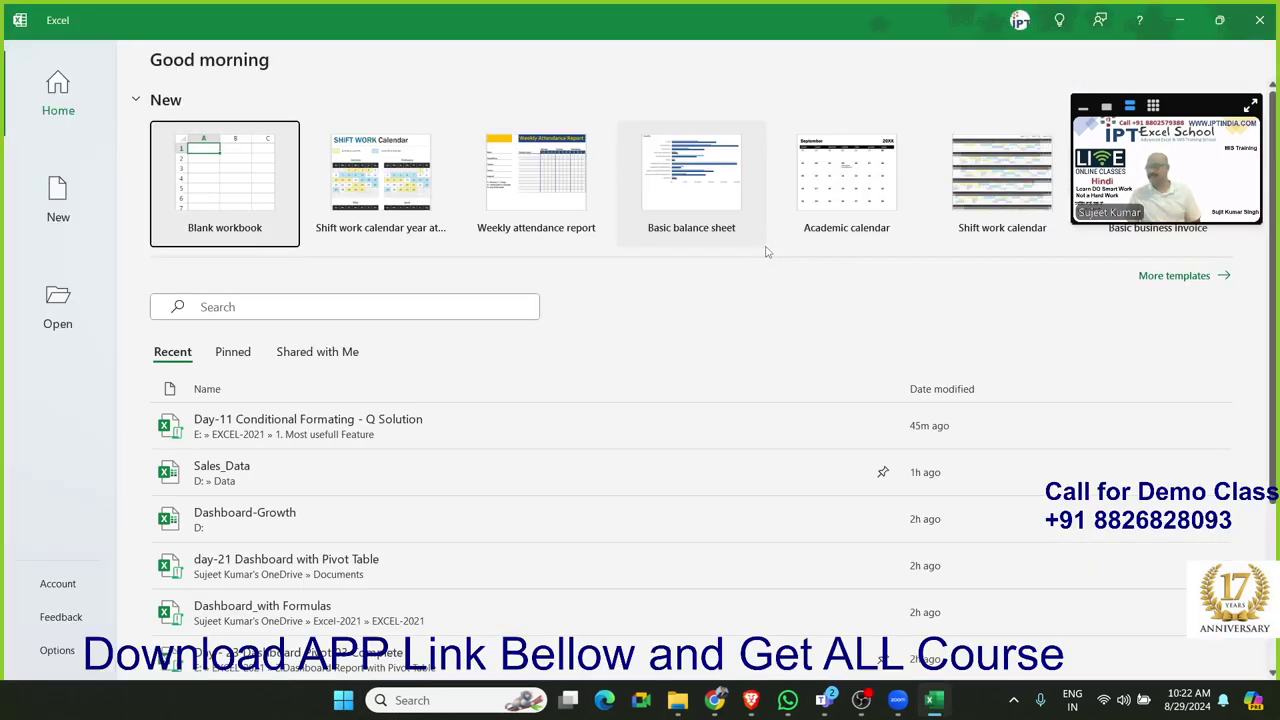
left_click(271, 175)
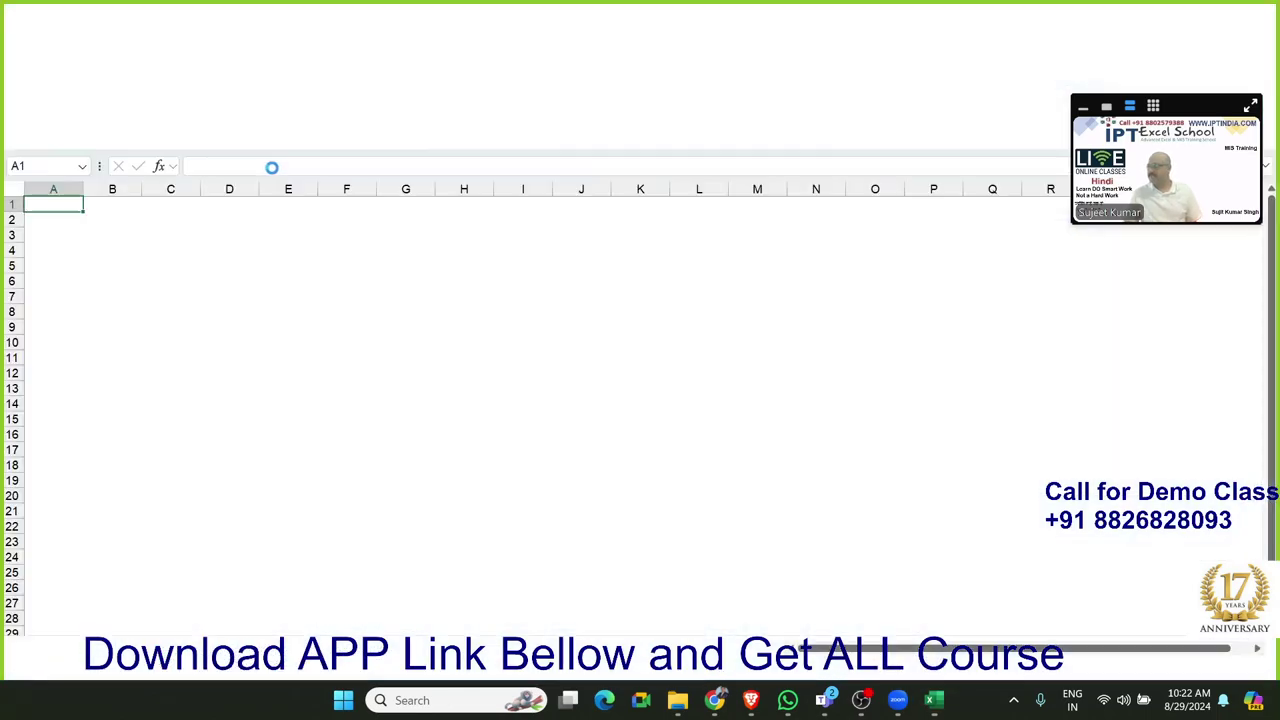
Enter 20 in cell B3 and 30 in cell D3
scroll(442, 318, "up", 4, "ctrl")
scroll(442, 318, "up", 3, "ctrl")
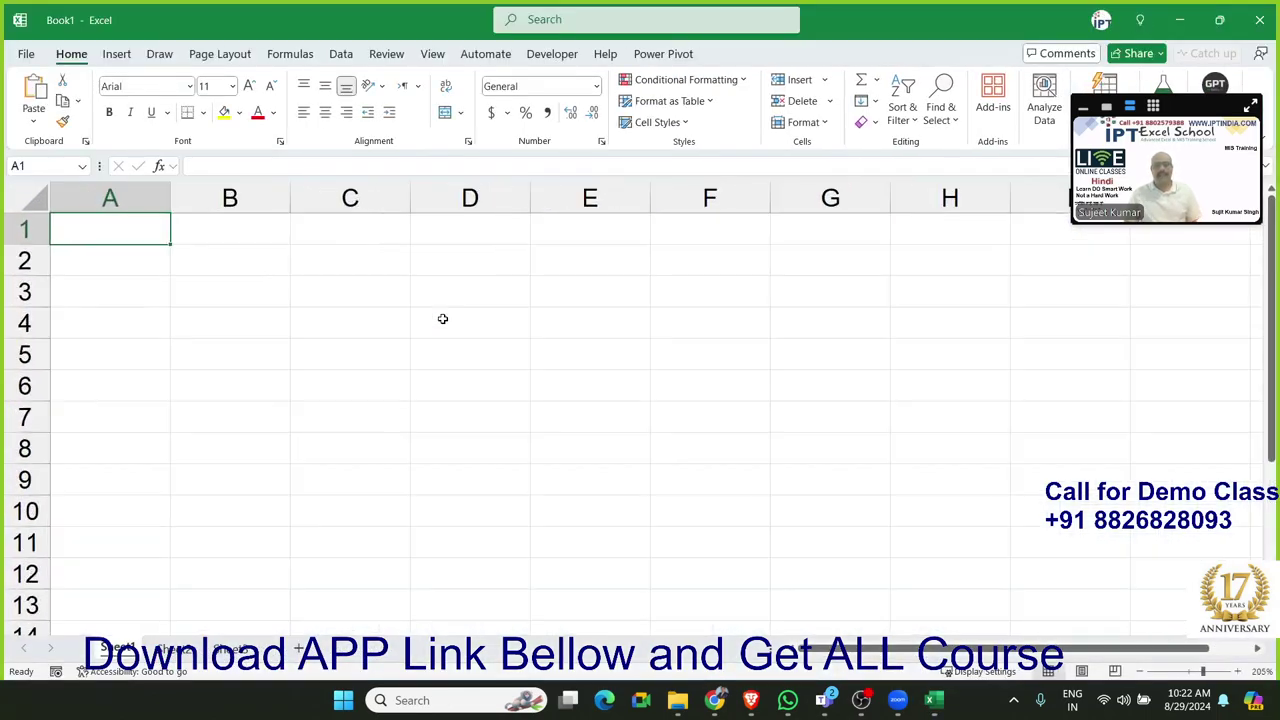
scroll(442, 318, "up", 4, "ctrl")
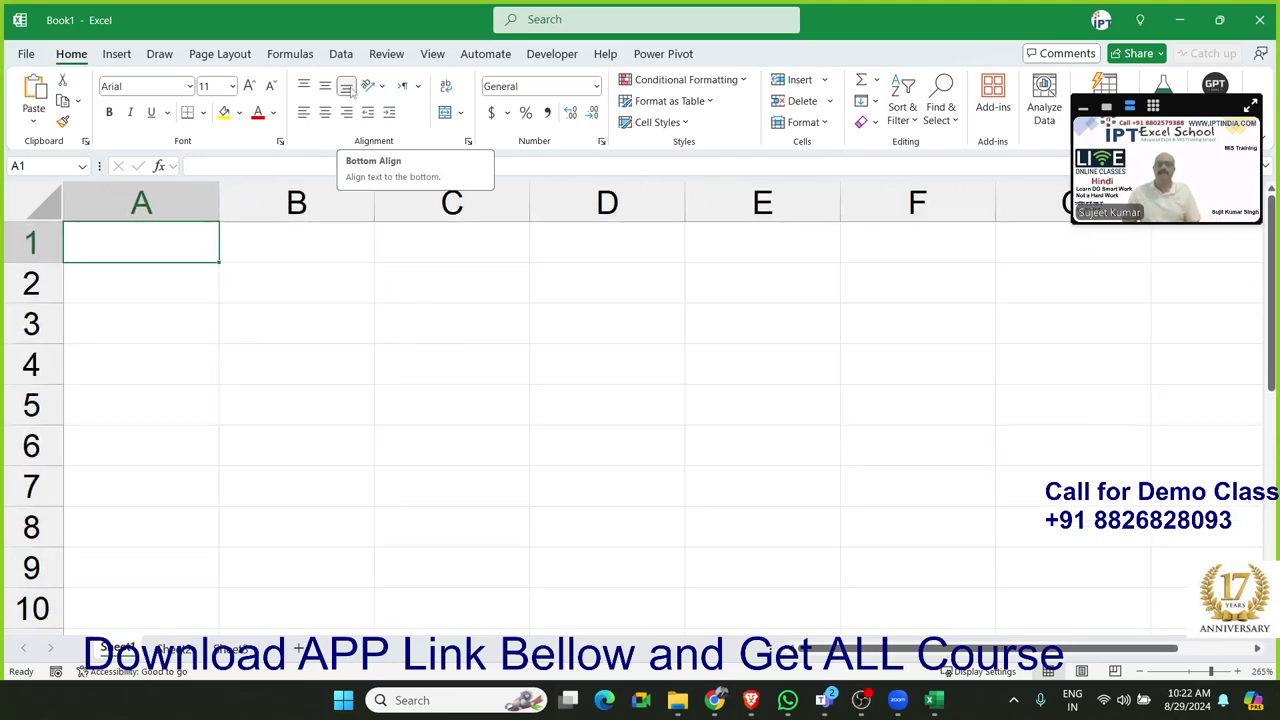
left_click(458, 272)
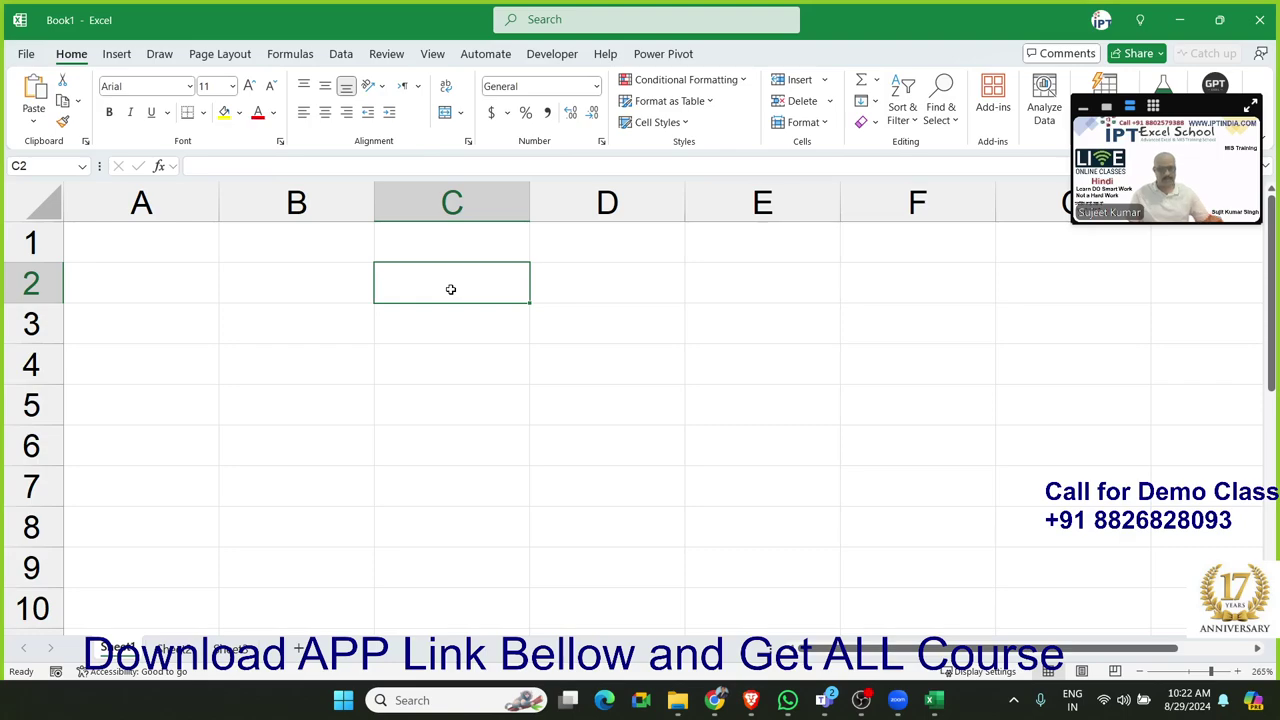
key("Home")
key("Down")
key("Right")
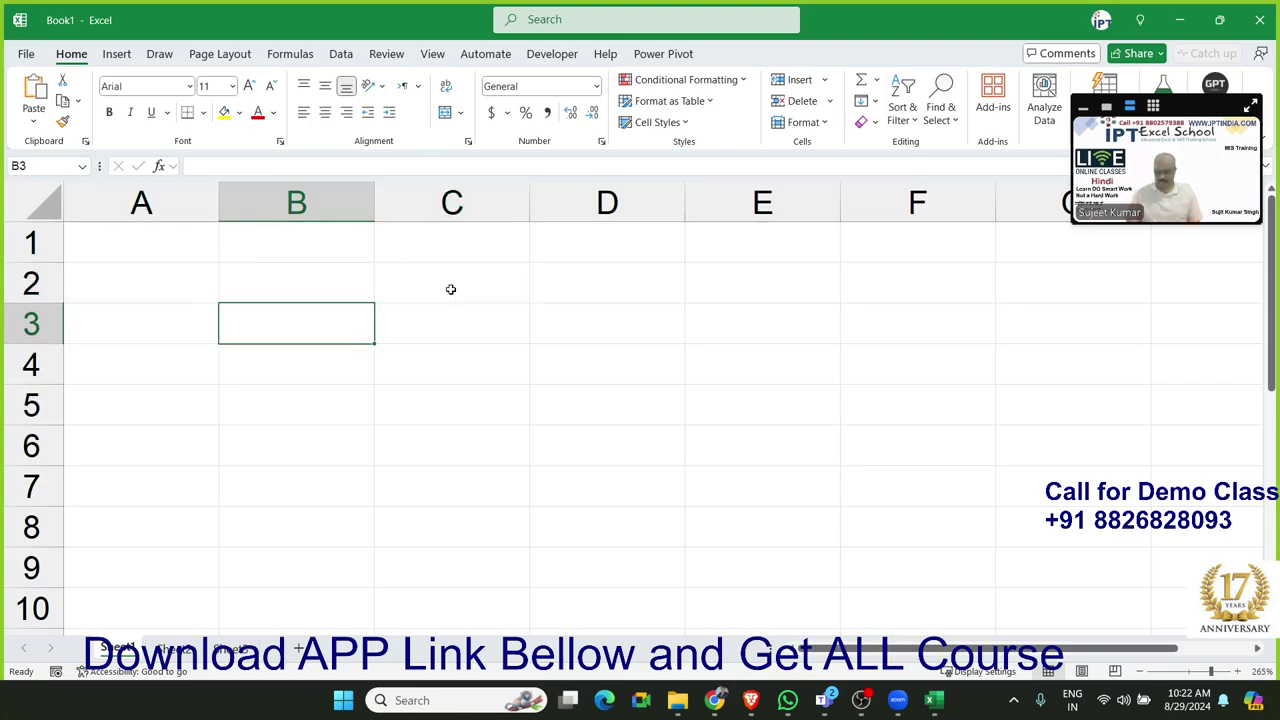
type("20")
key("Return")
key("Right")
key("Right")
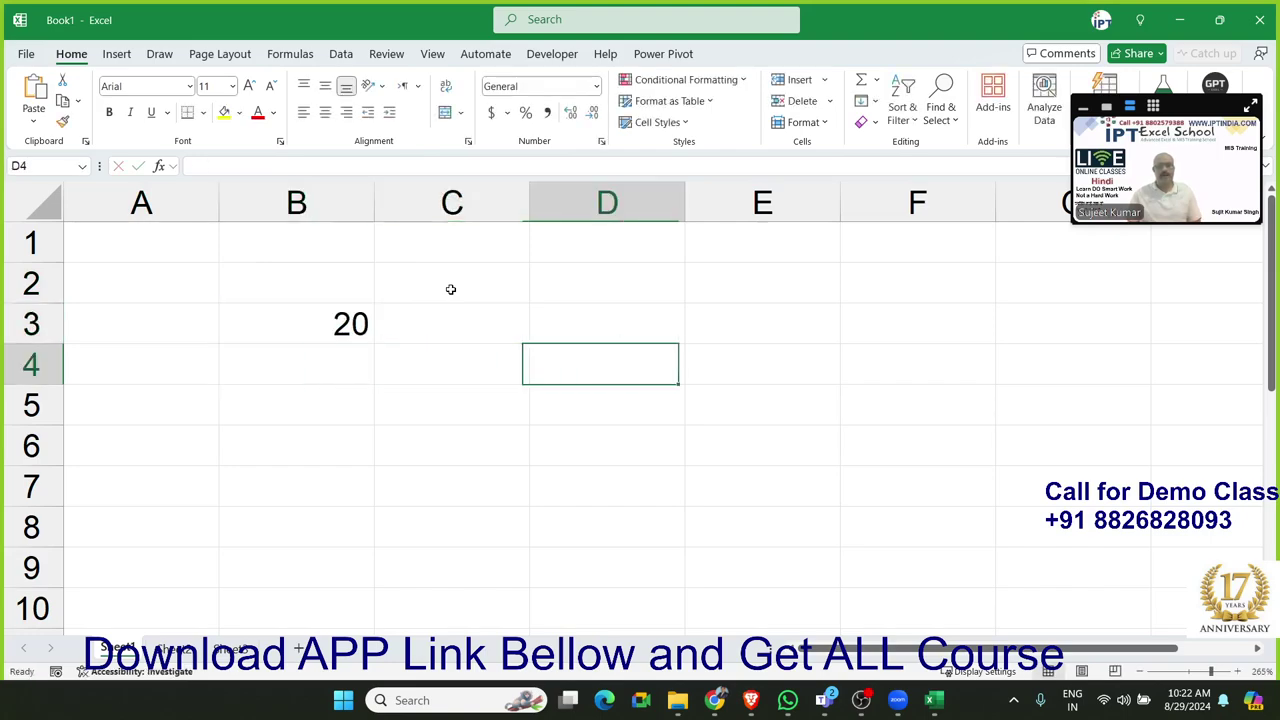
key("Up")
type("30")
key("Return")
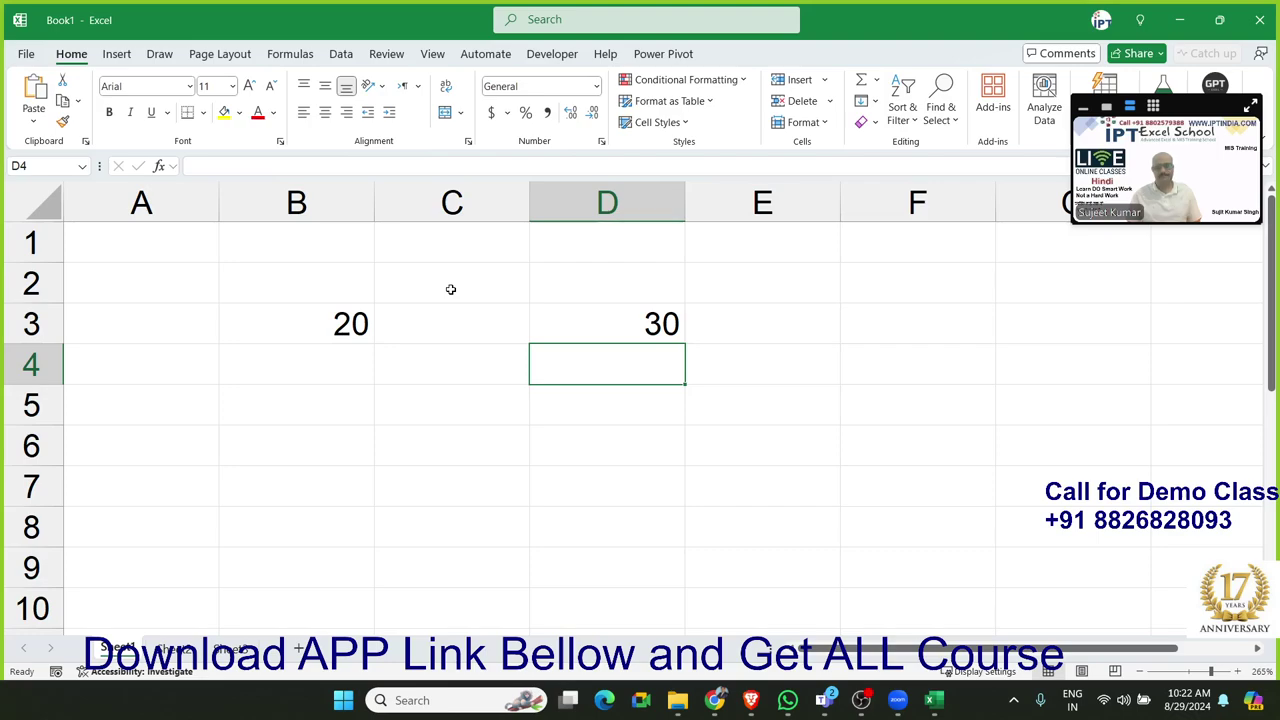
Copy B3's 20, paste it into D3, then undo so D3 keeps 30
key("Up")
key("Left")
key("Left")
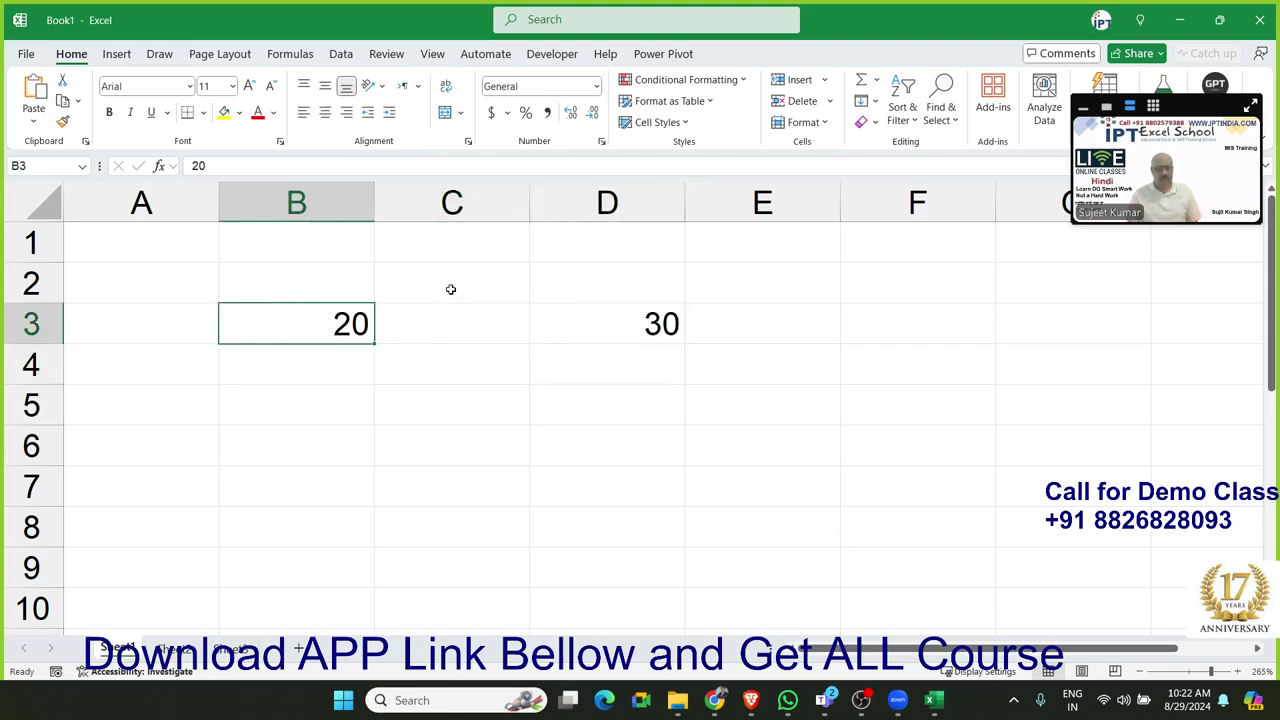
key("ctrl+c")
key("Right")
key("Right")
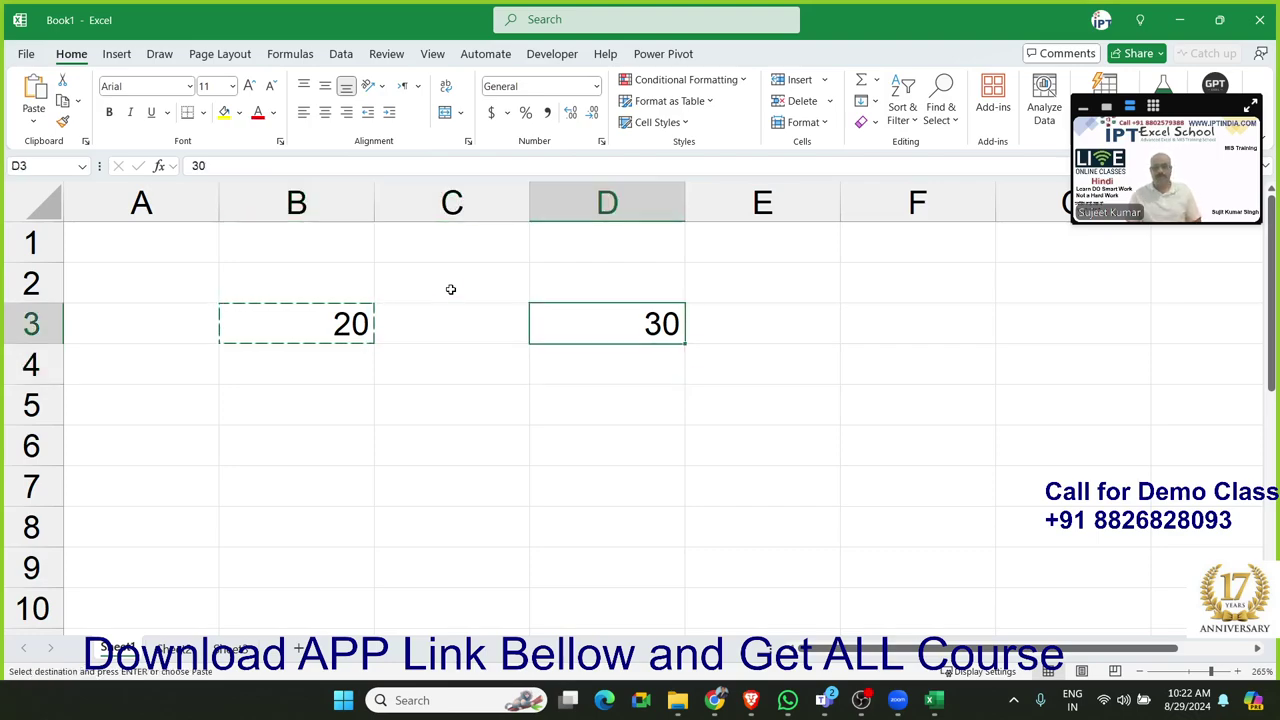
key("ctrl+v")
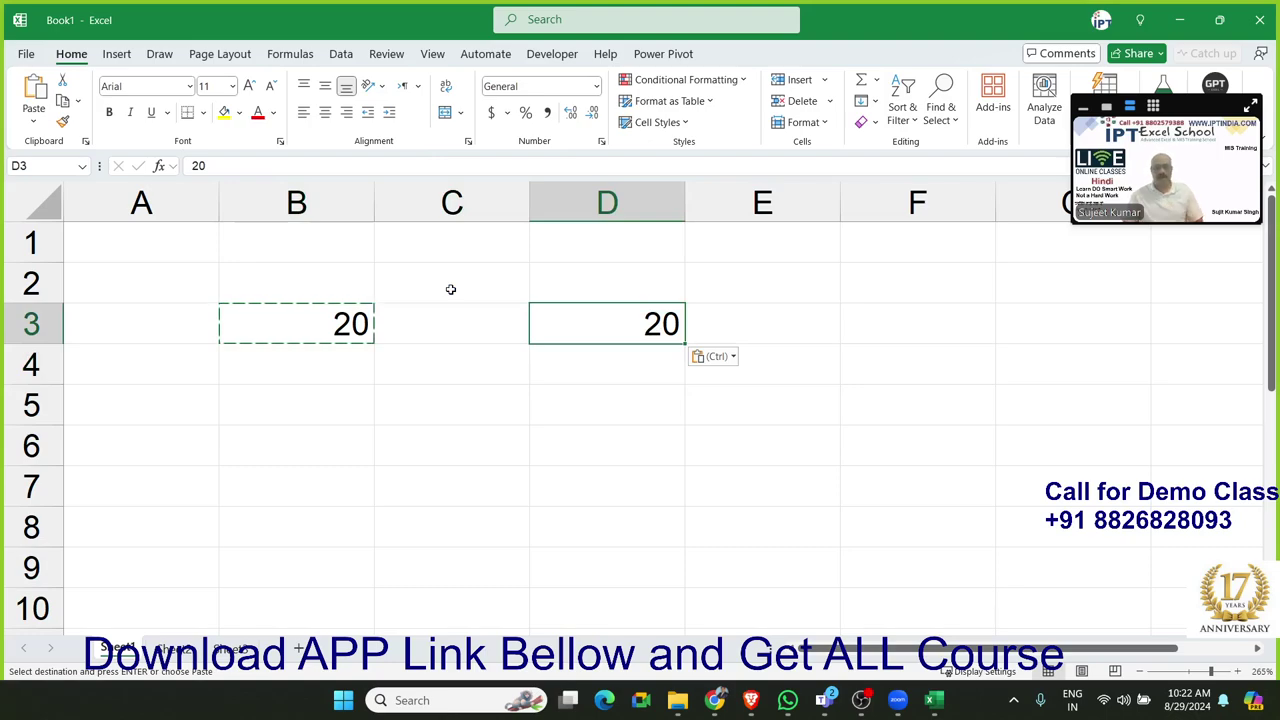
key("ctrl+z")
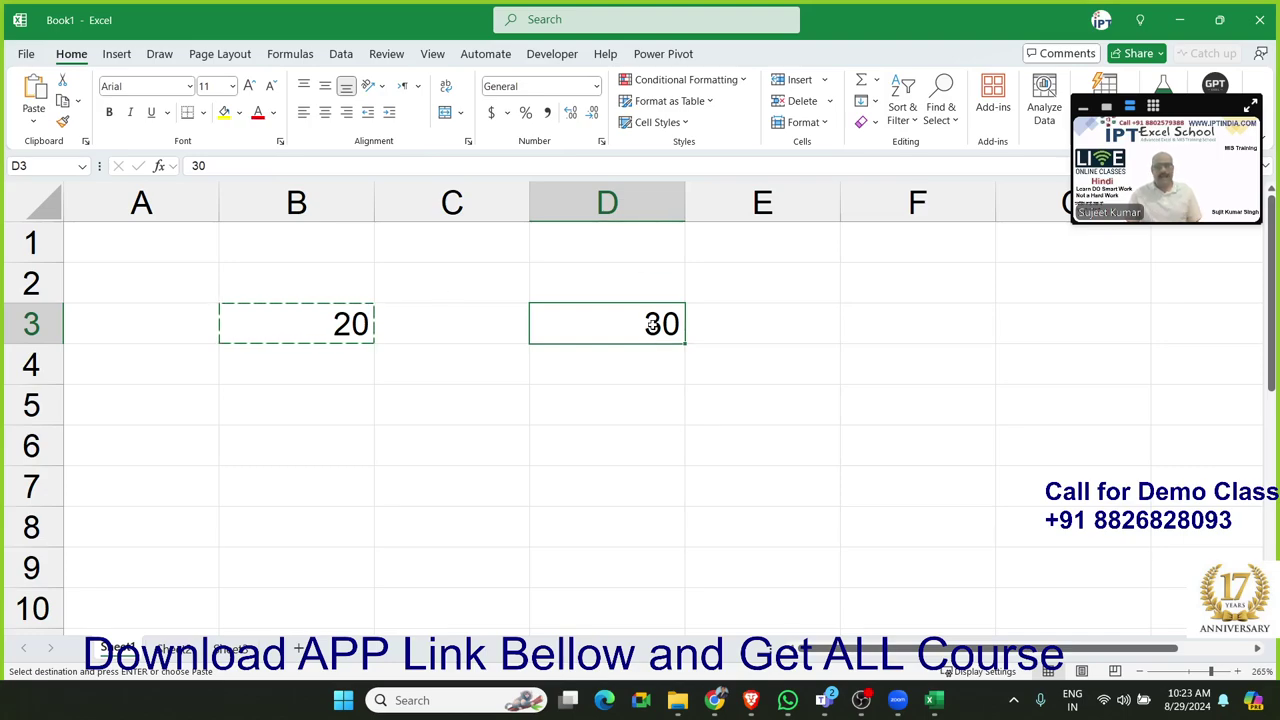
Paste Special the copied 20 into D3 with the Add operation, making it 50
right_click(651, 326)
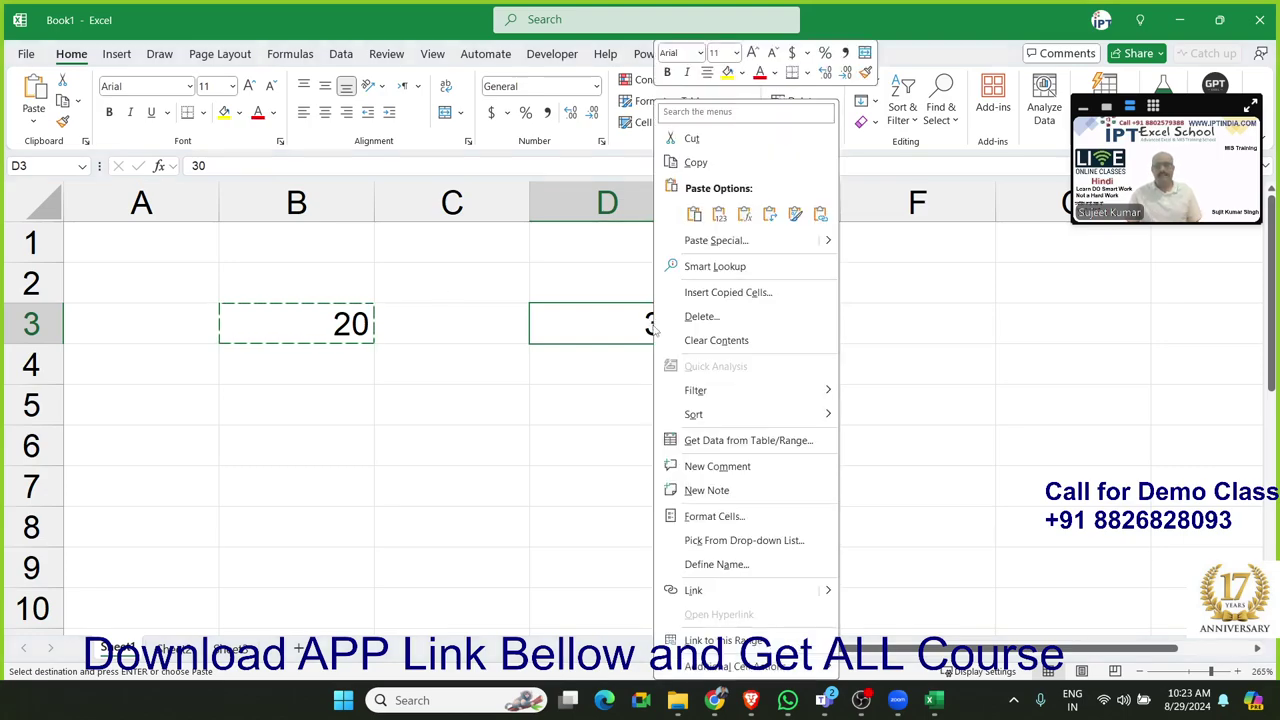
left_click(708, 241)
left_click_drag(647, 150, 782, 154)
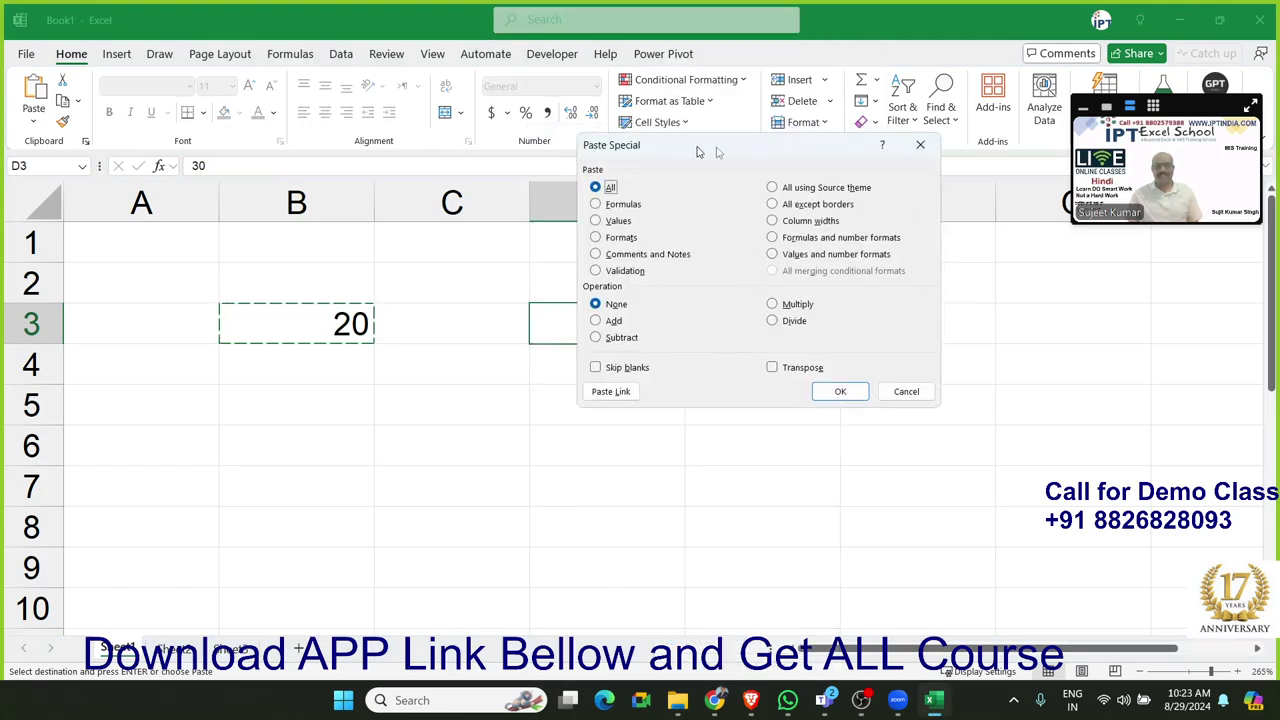
left_click(677, 315)
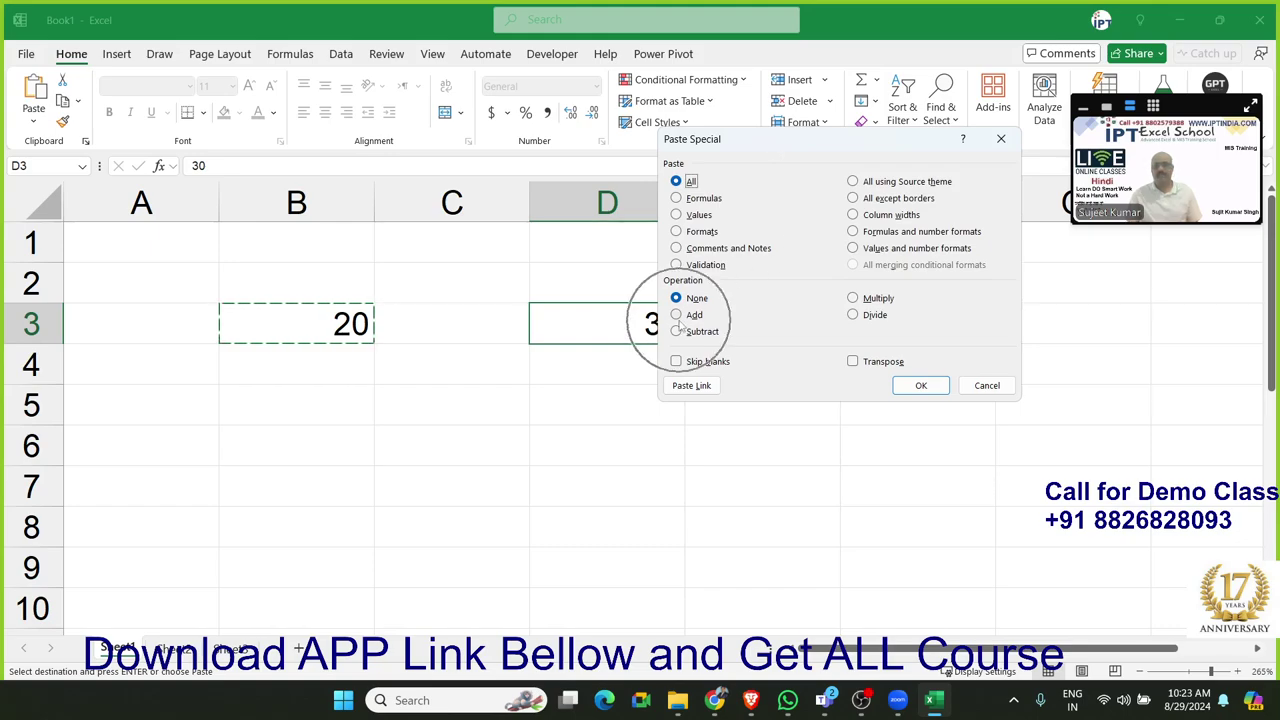
left_click_drag(764, 146, 822, 169)
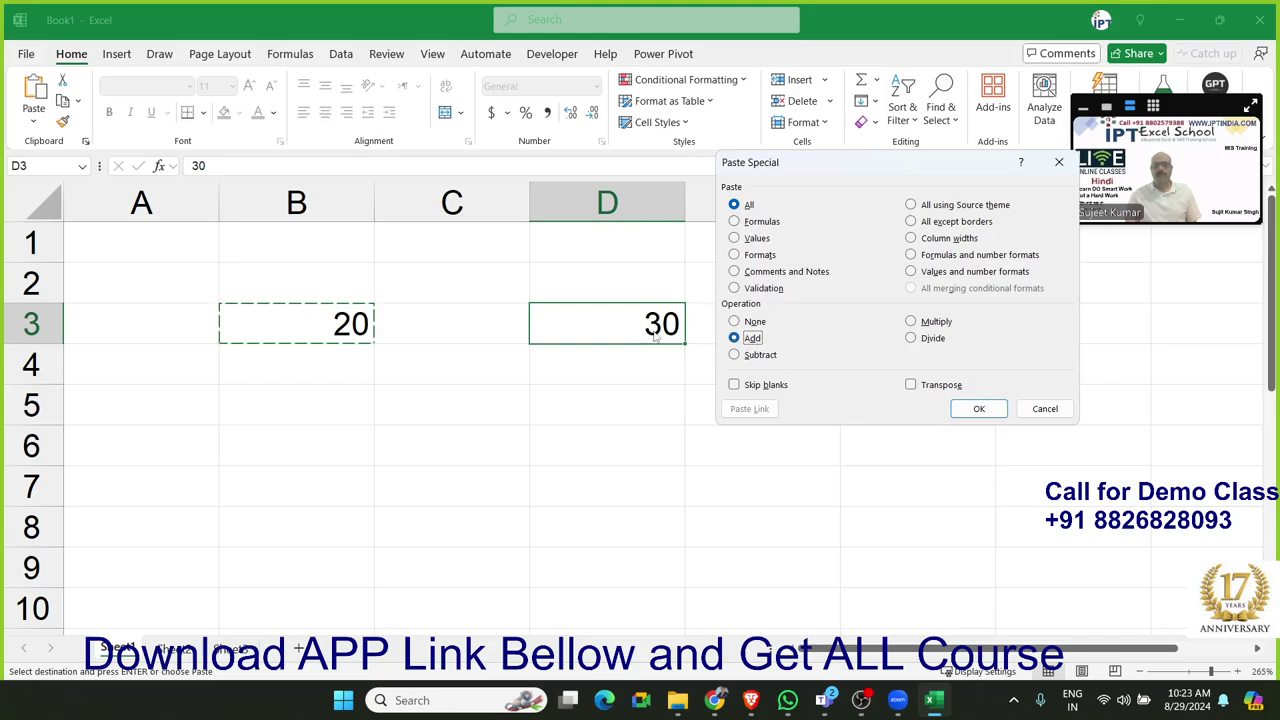
left_click(984, 414)
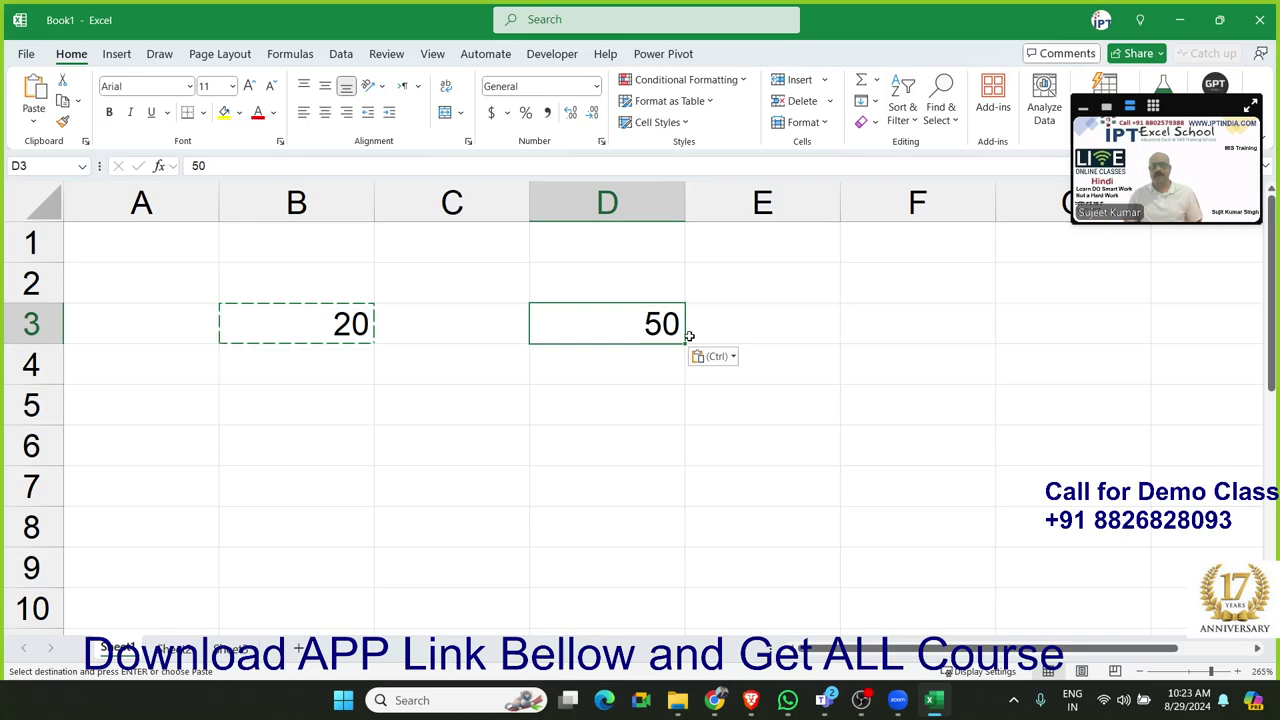
Paste Special the copied 20 into D3 with Multiply, turning 50 into 1000
key("ctrl")
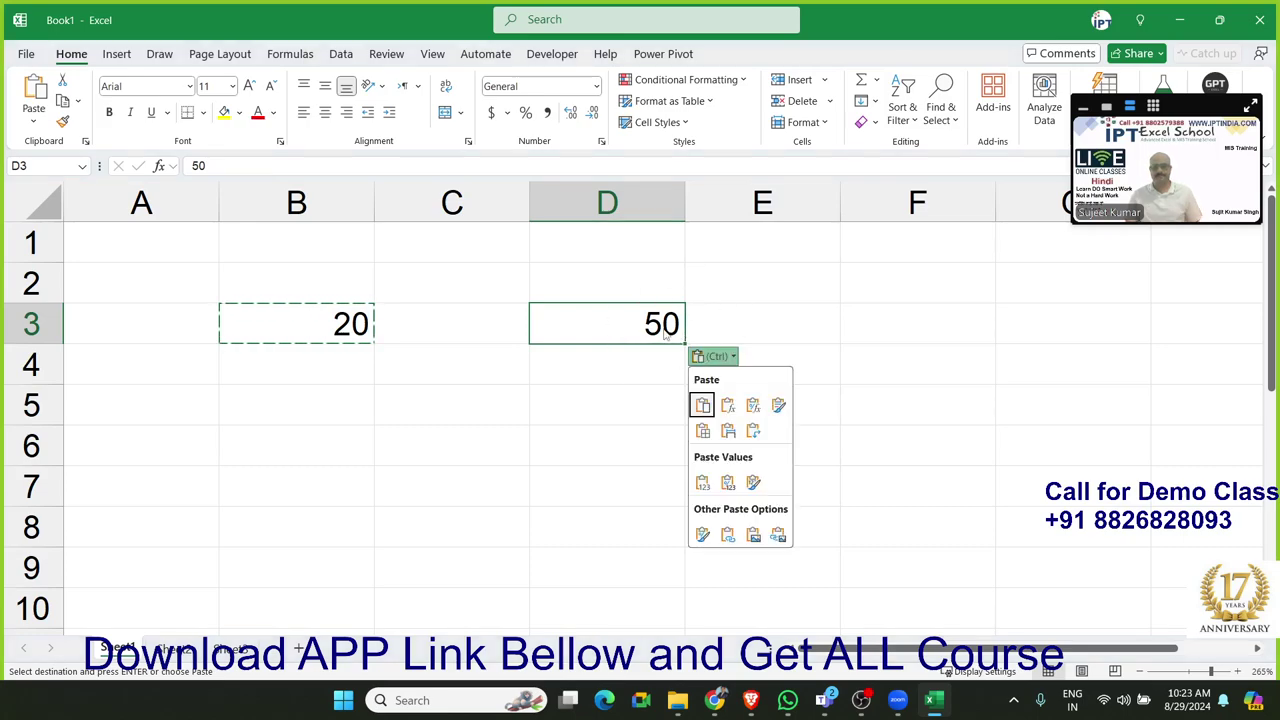
key("Escape")
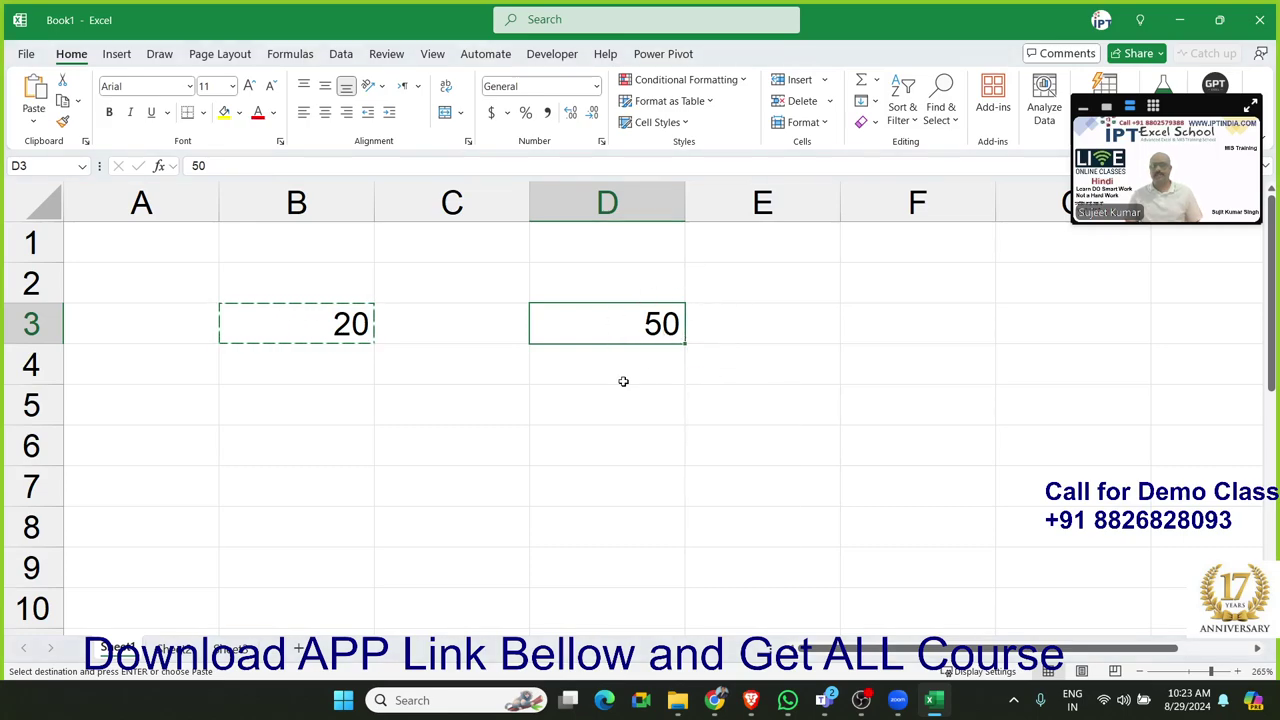
left_click(634, 366)
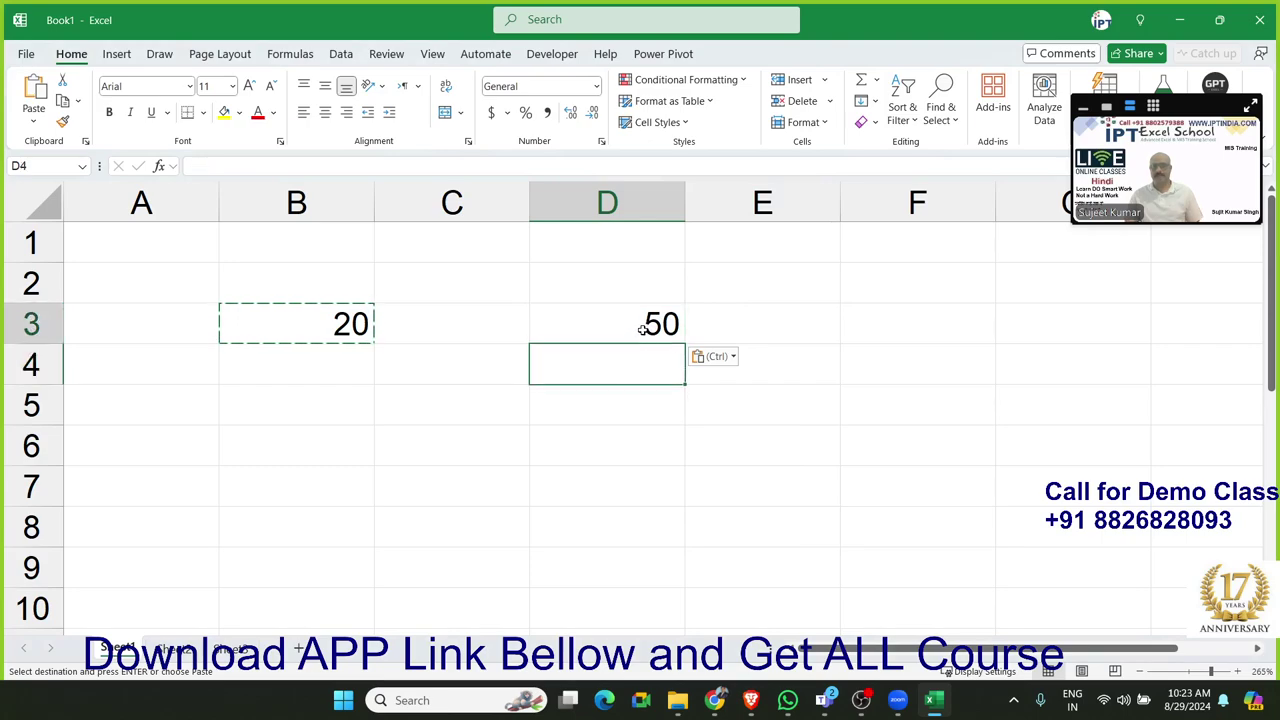
left_click(643, 329)
key("ctrl")
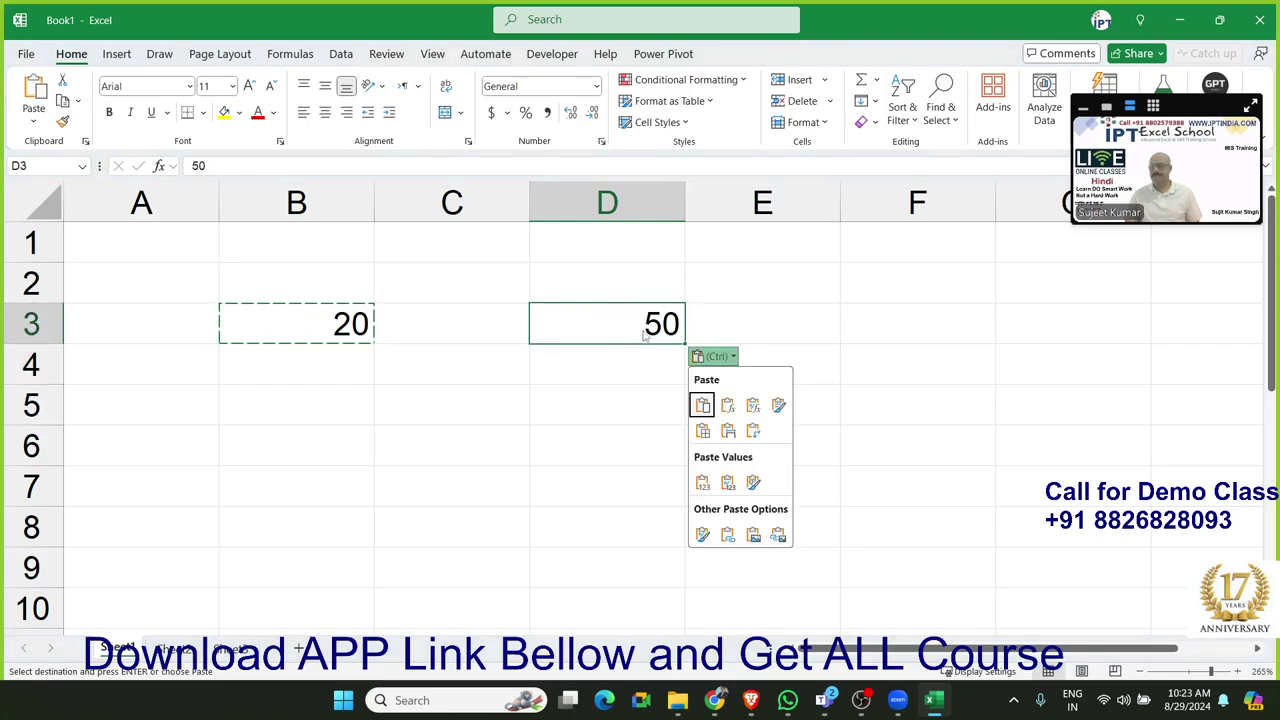
key("ctrl")
key("ctrl")
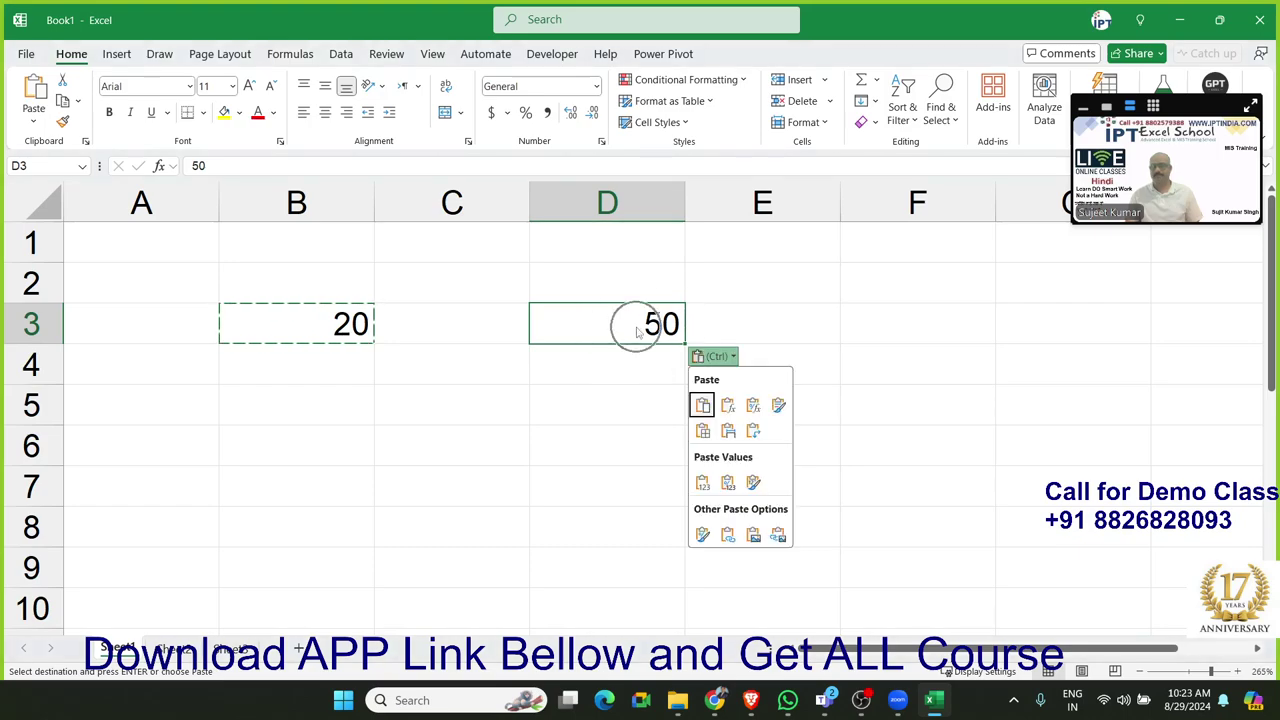
key("ctrl")
key("ctrl")
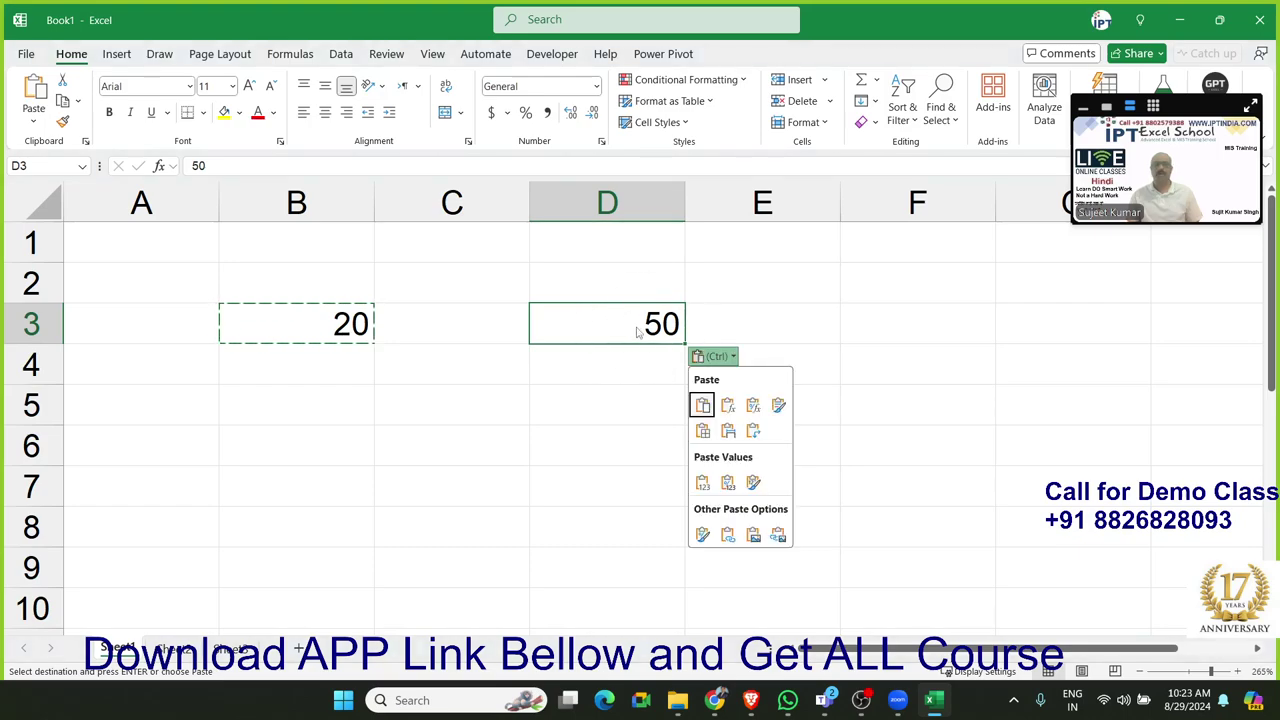
key("ctrl")
right_click(646, 330)
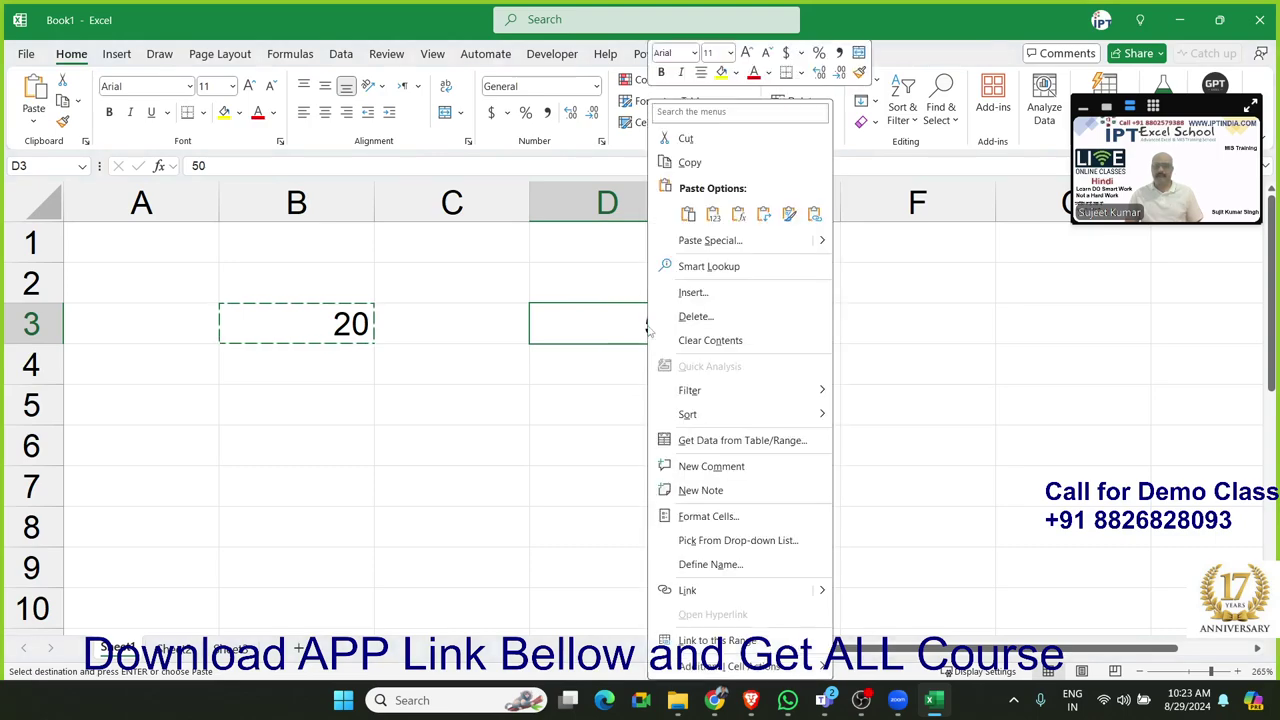
left_click(708, 241)
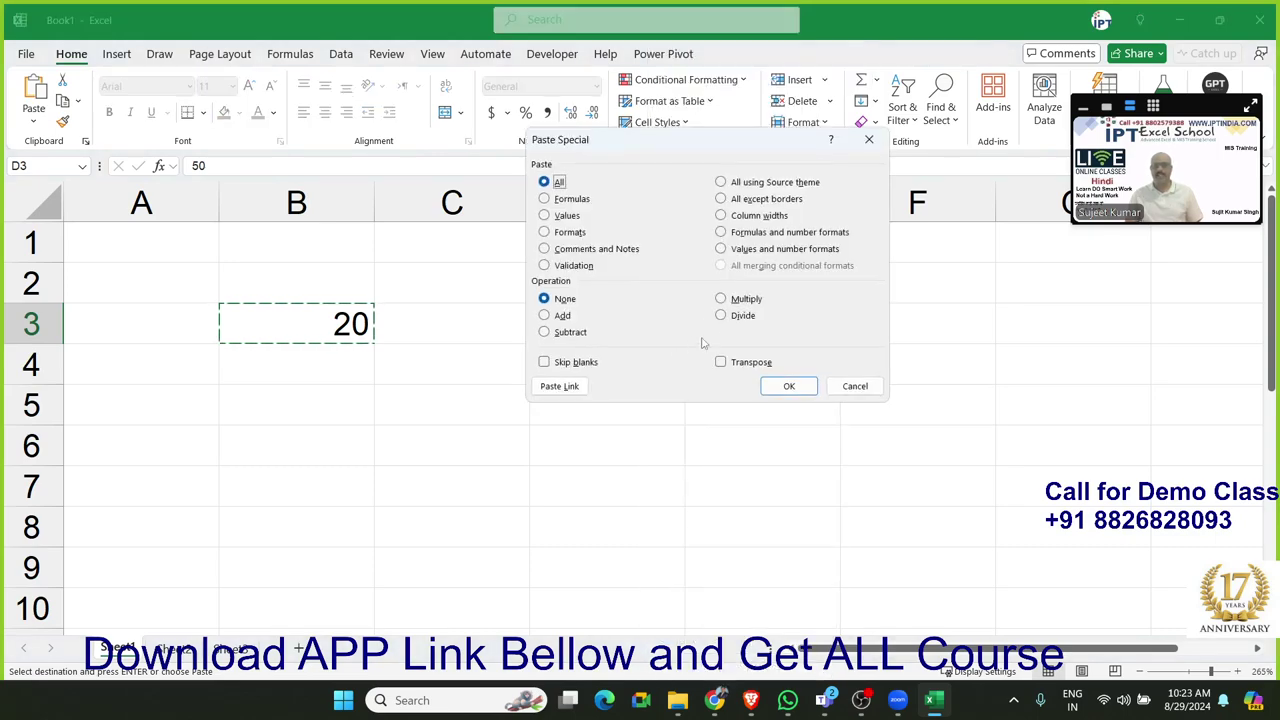
left_click(740, 301)
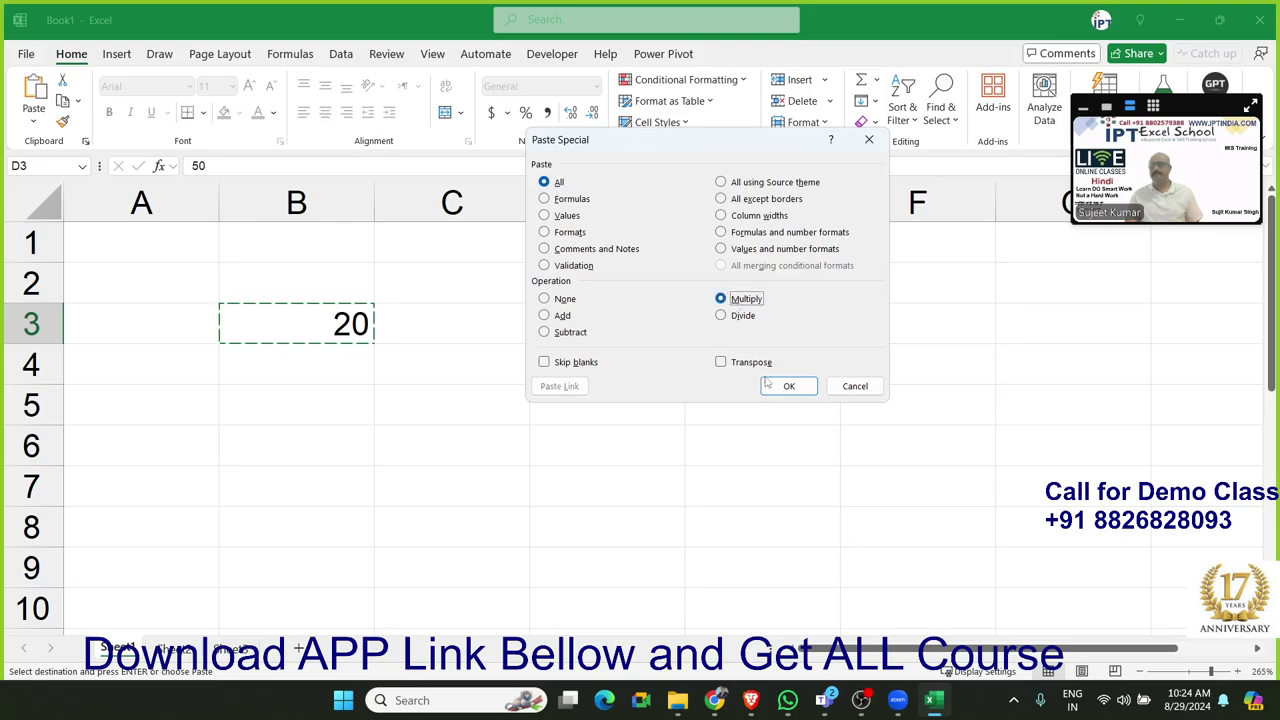
left_click(778, 388)
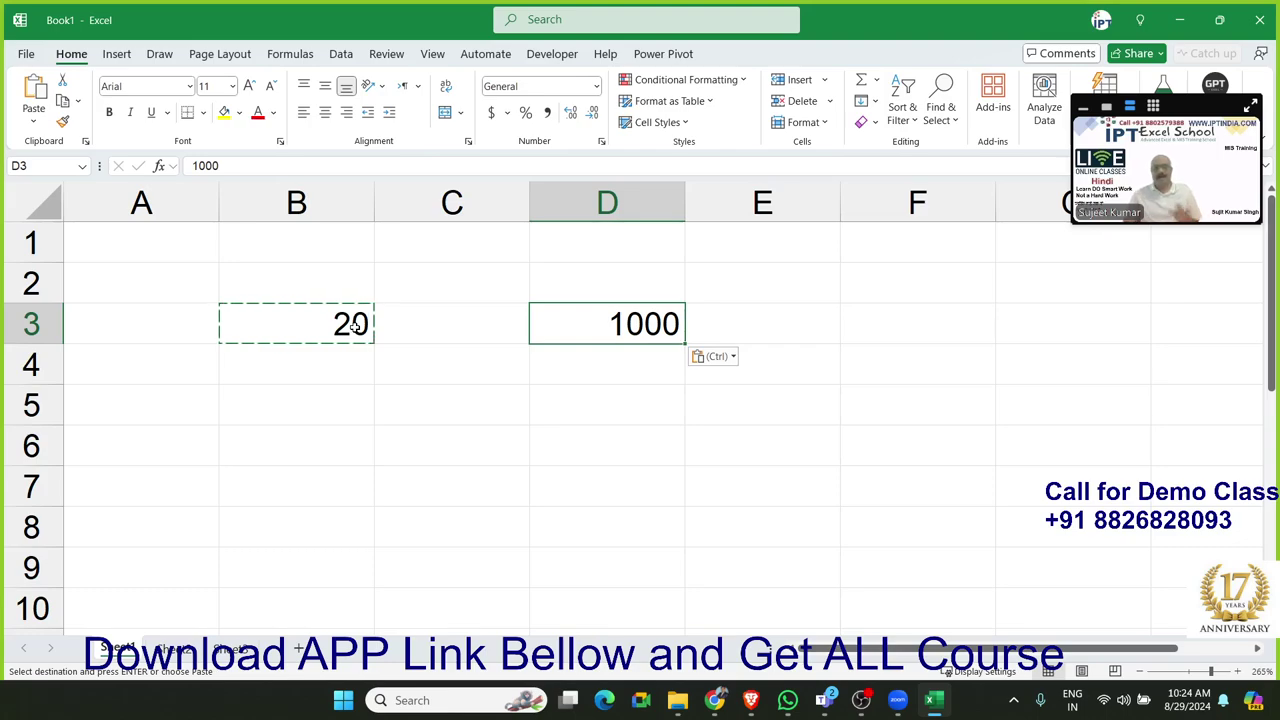
right_click(574, 329)
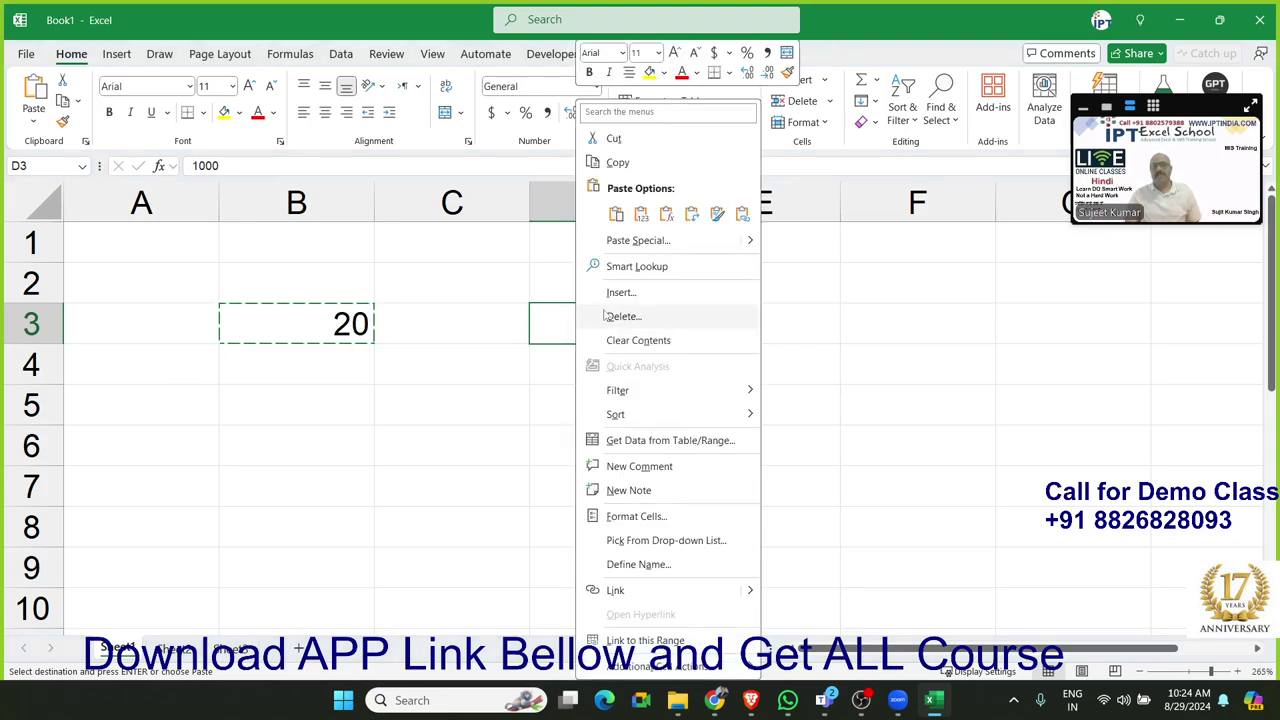
left_click(630, 242)
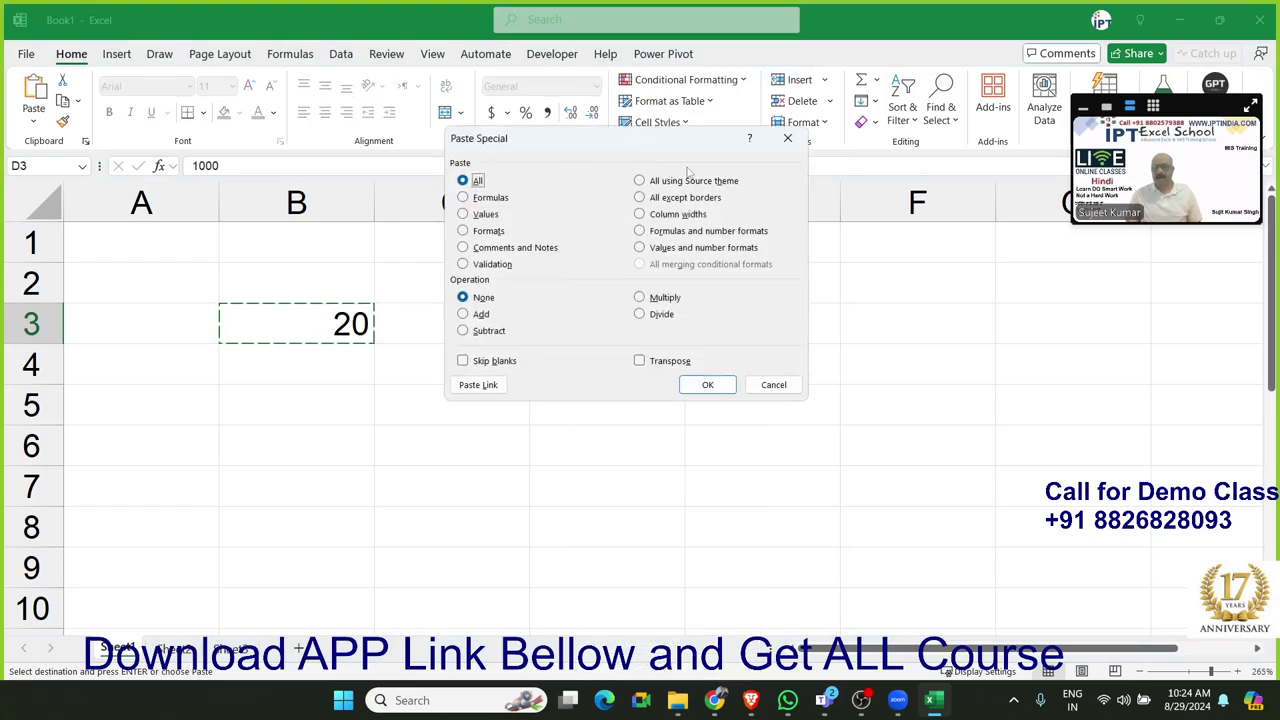
left_click_drag(671, 146, 931, 201)
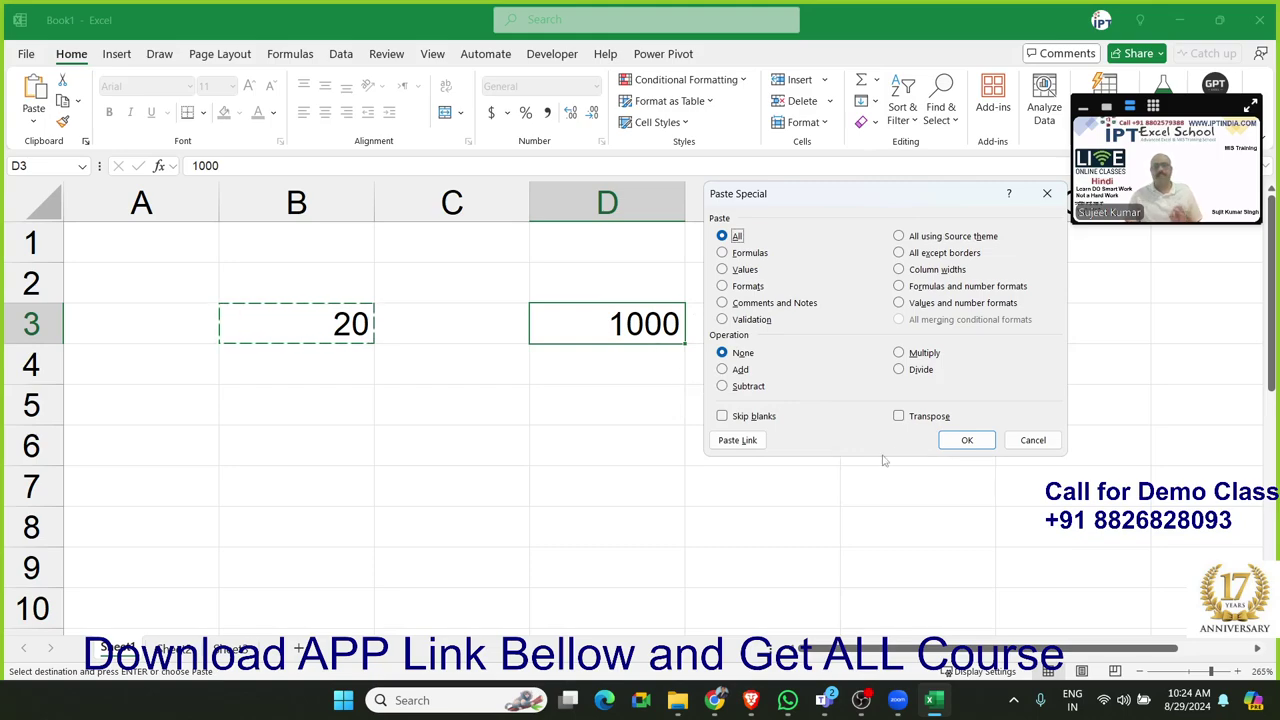
left_click(1021, 446)
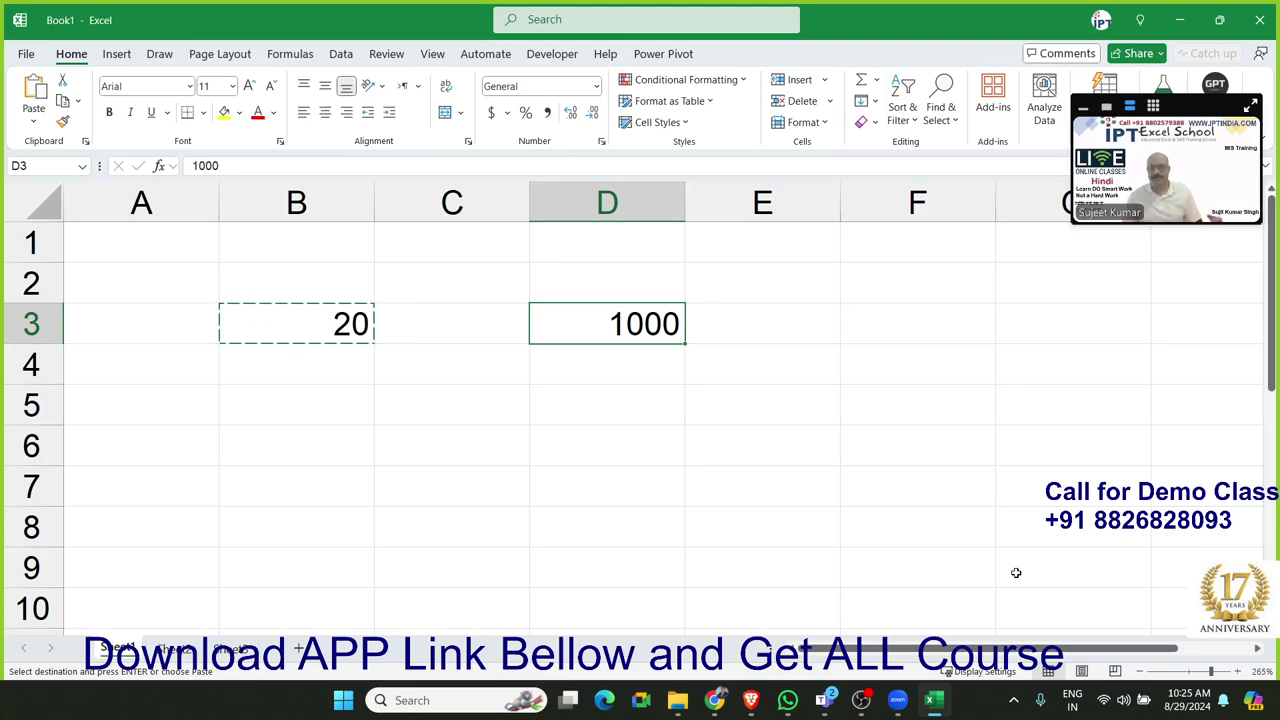
left_click(740, 402)
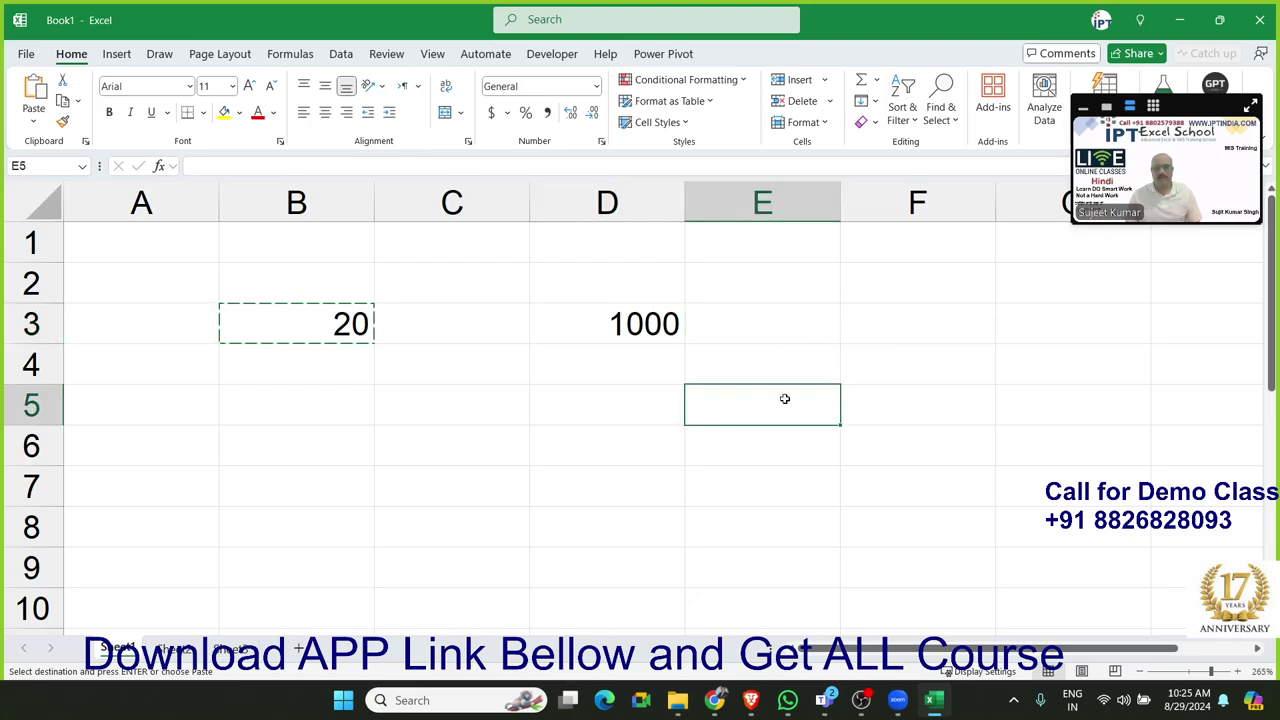
left_click_drag(626, 397, 294, 317)
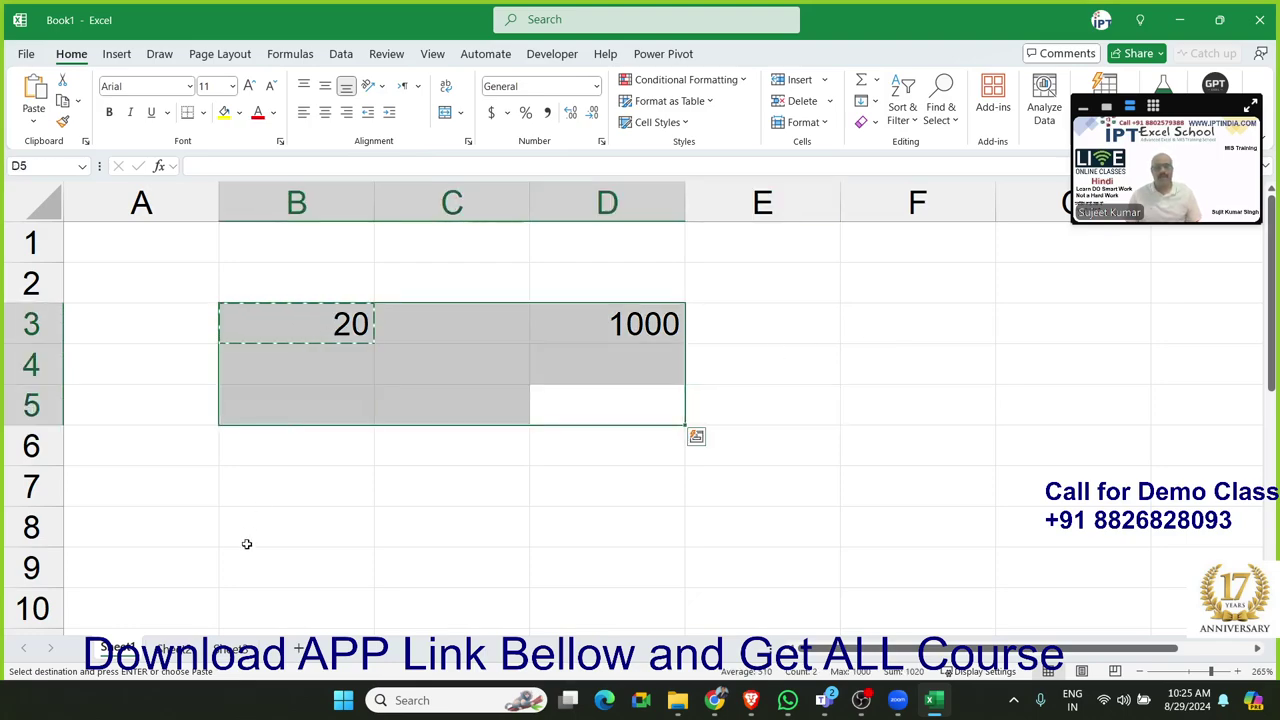
left_click(175, 649)
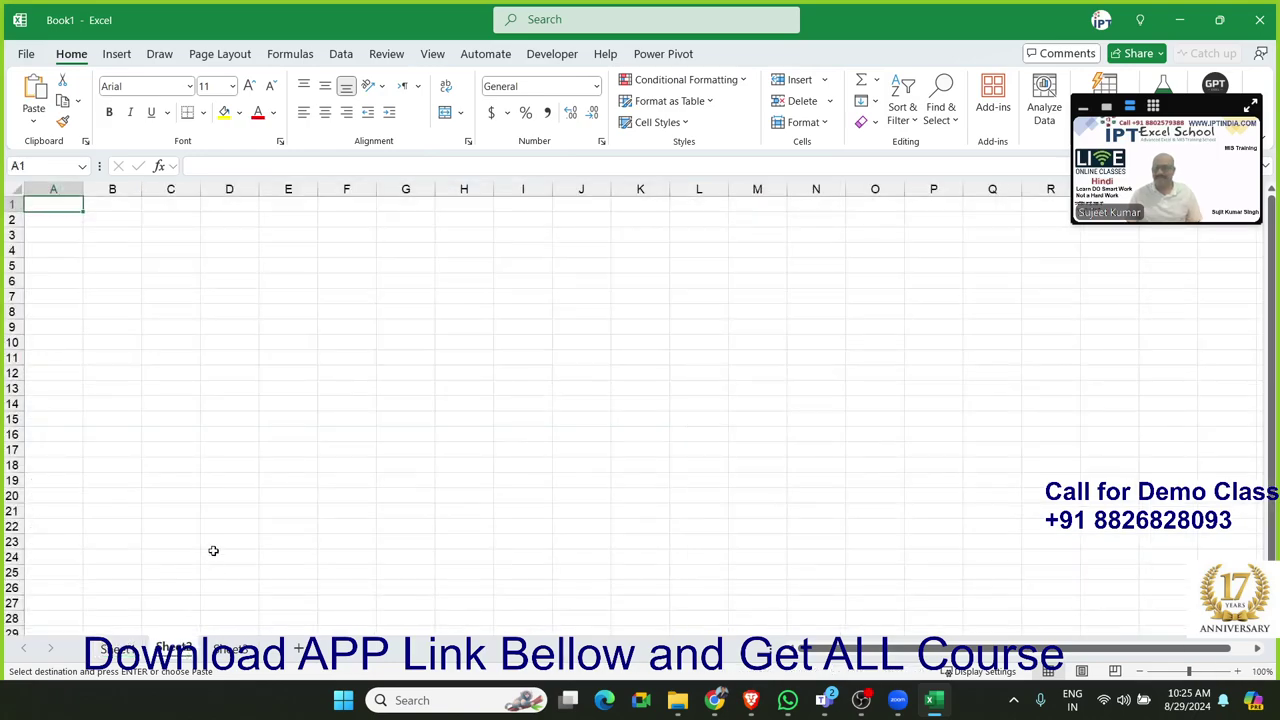
scroll(213, 550, "up", 3, "ctrl")
scroll(213, 550, "up", 4, "ctrl")
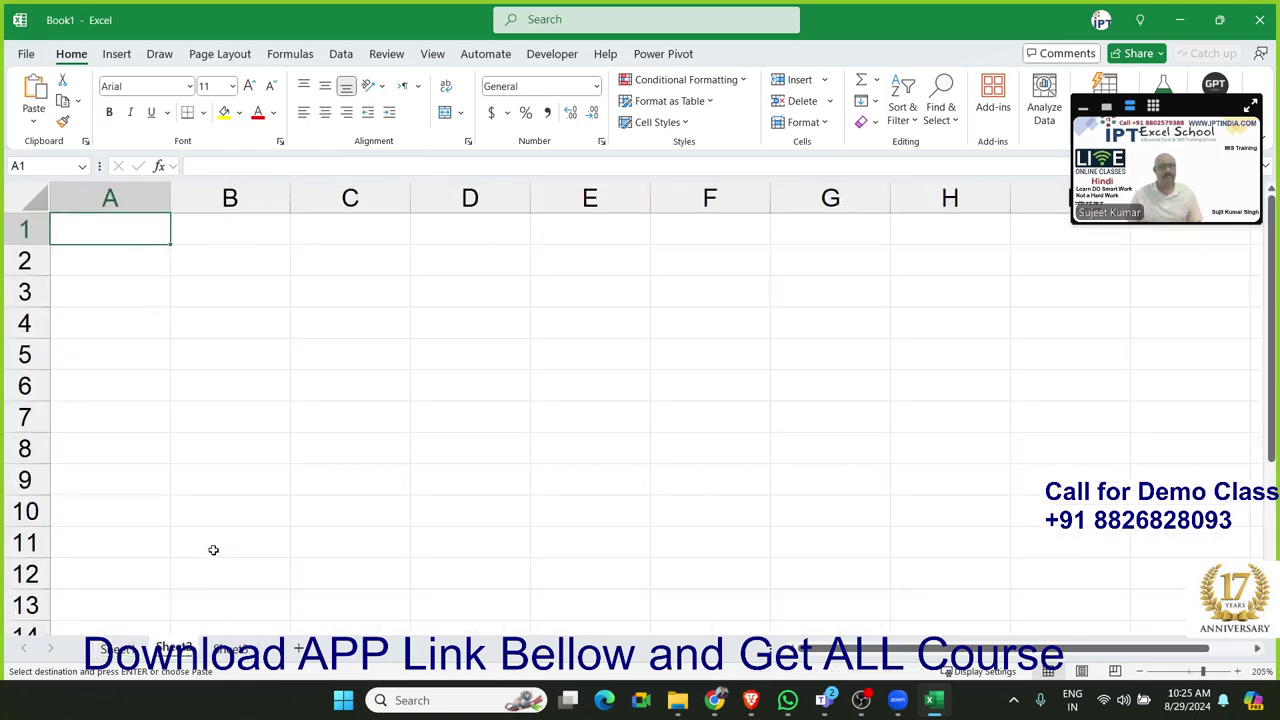
scroll(213, 550, "up", 4, "ctrl")
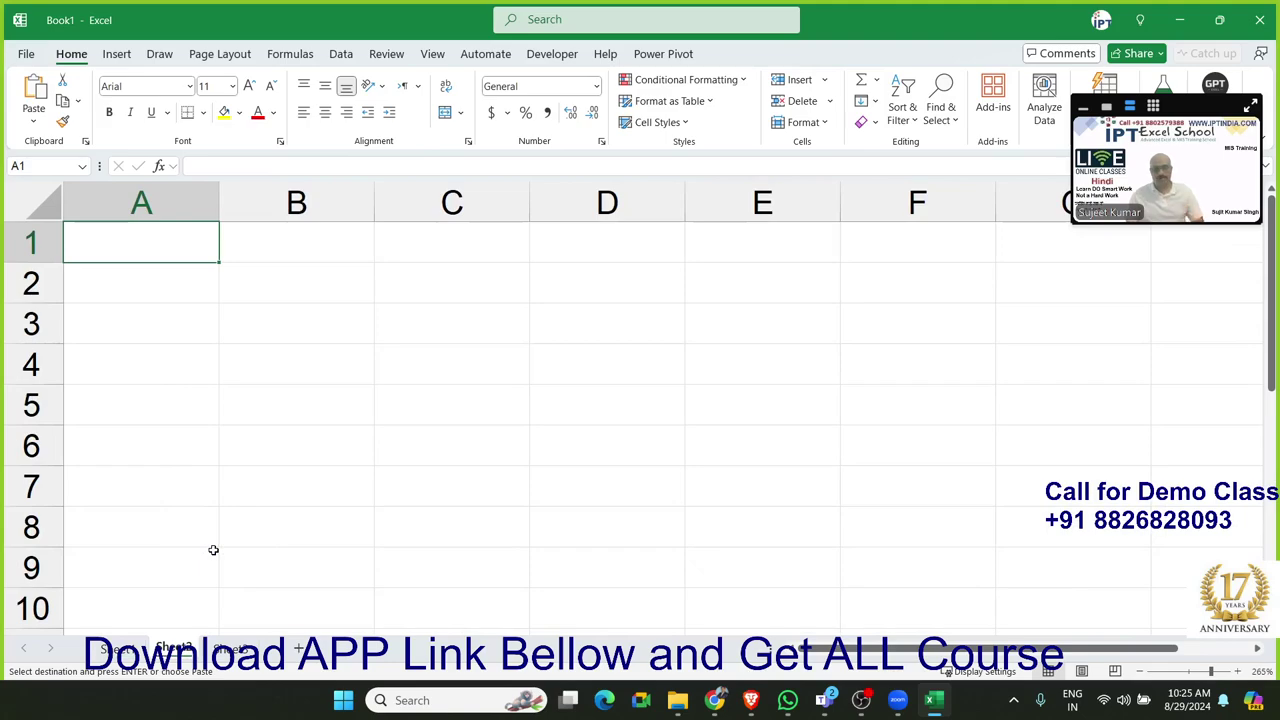
type("20")
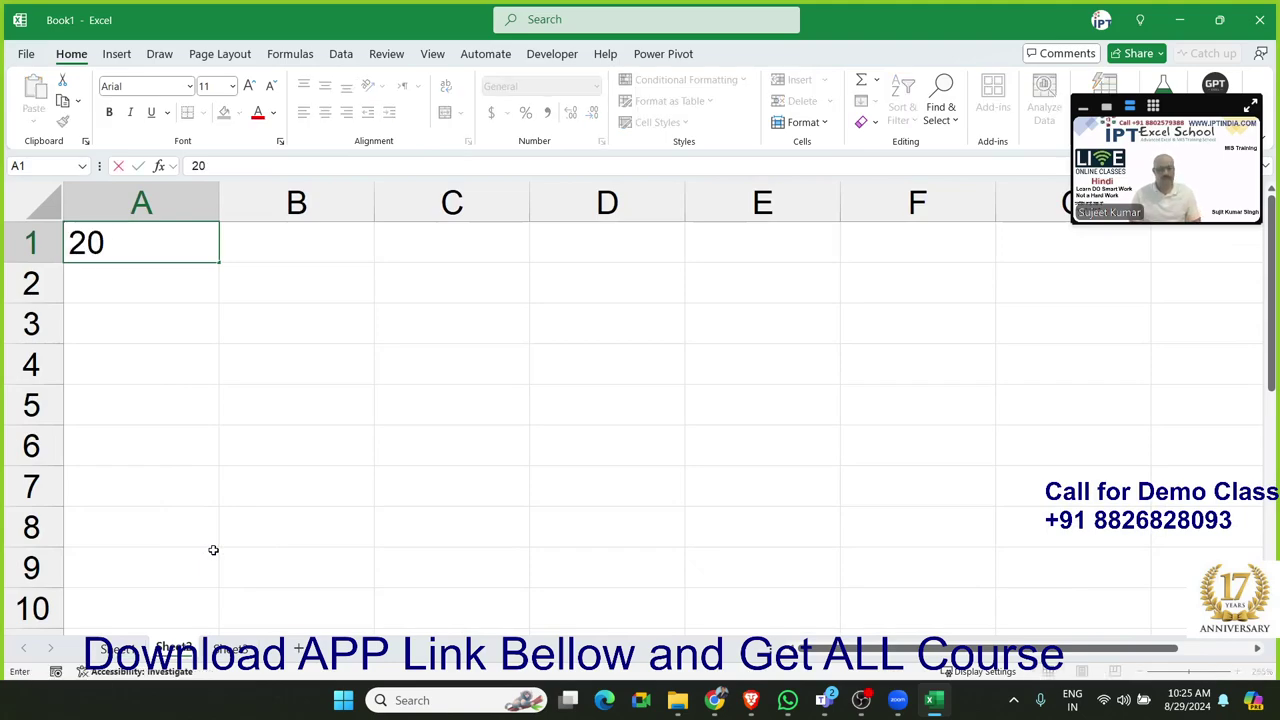
type("%")
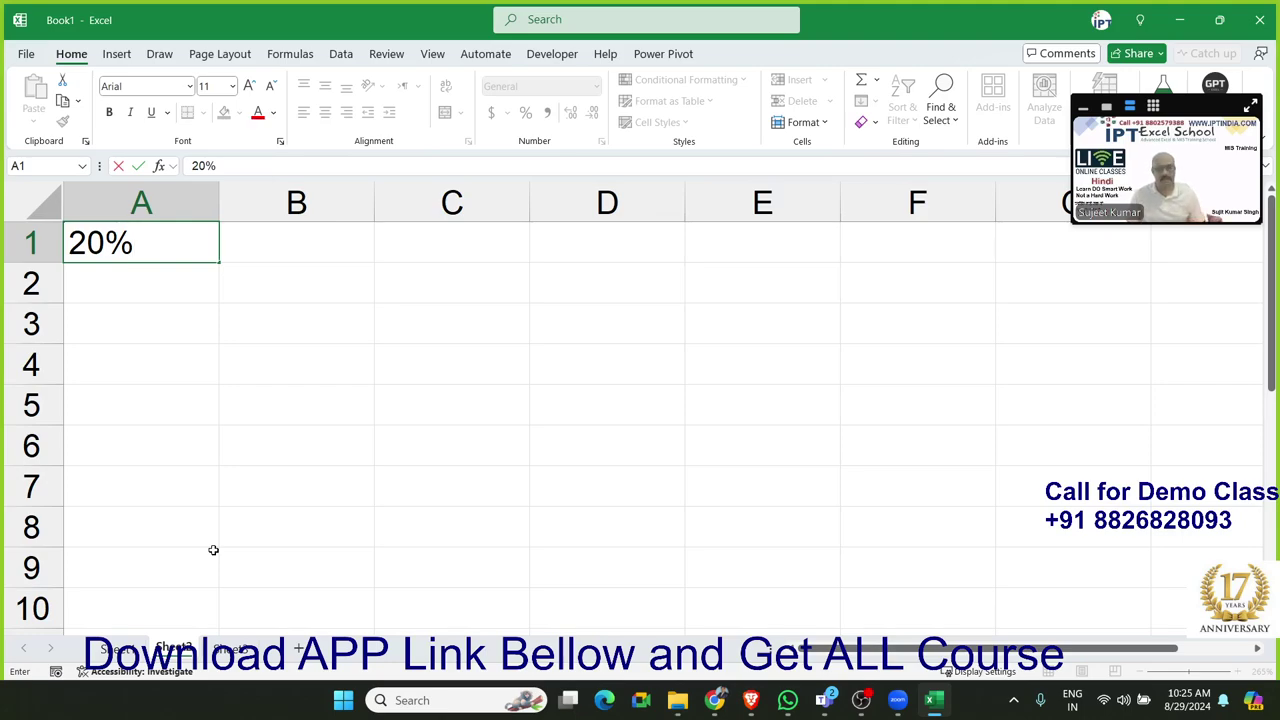
key("Return")
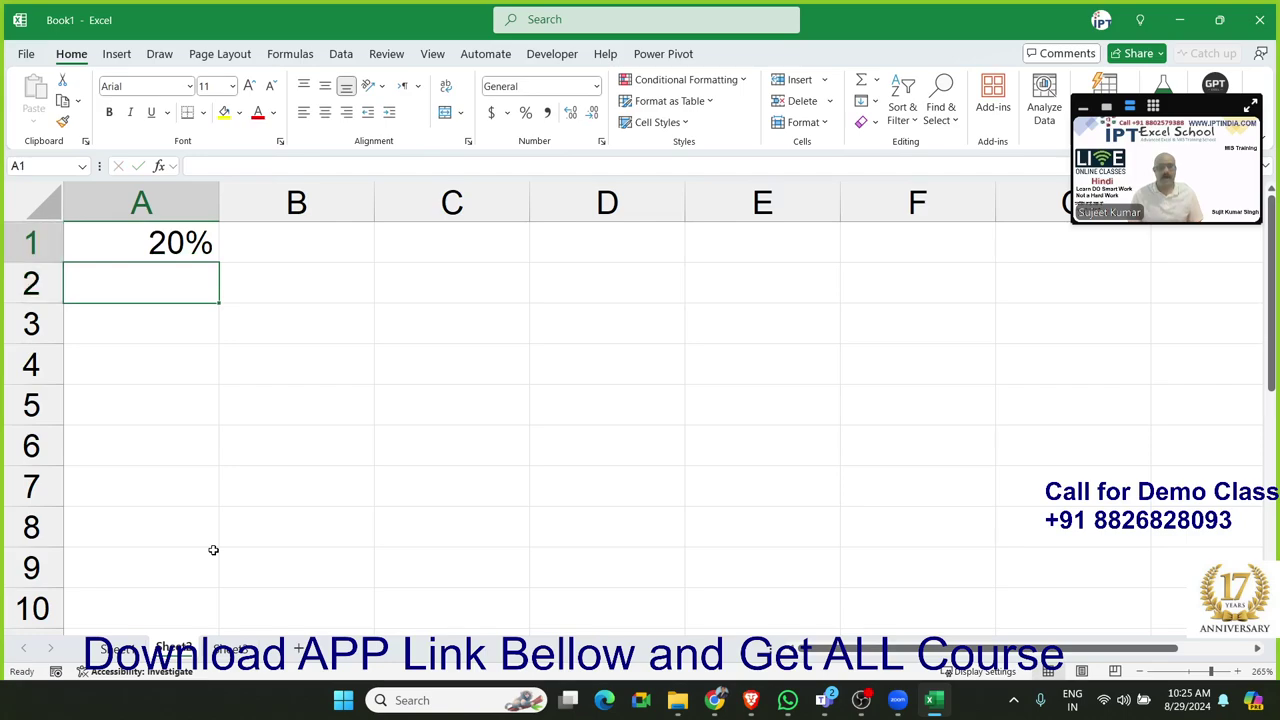
key("Up")
key("Right")
type("20")
key("Return")
key("Up")
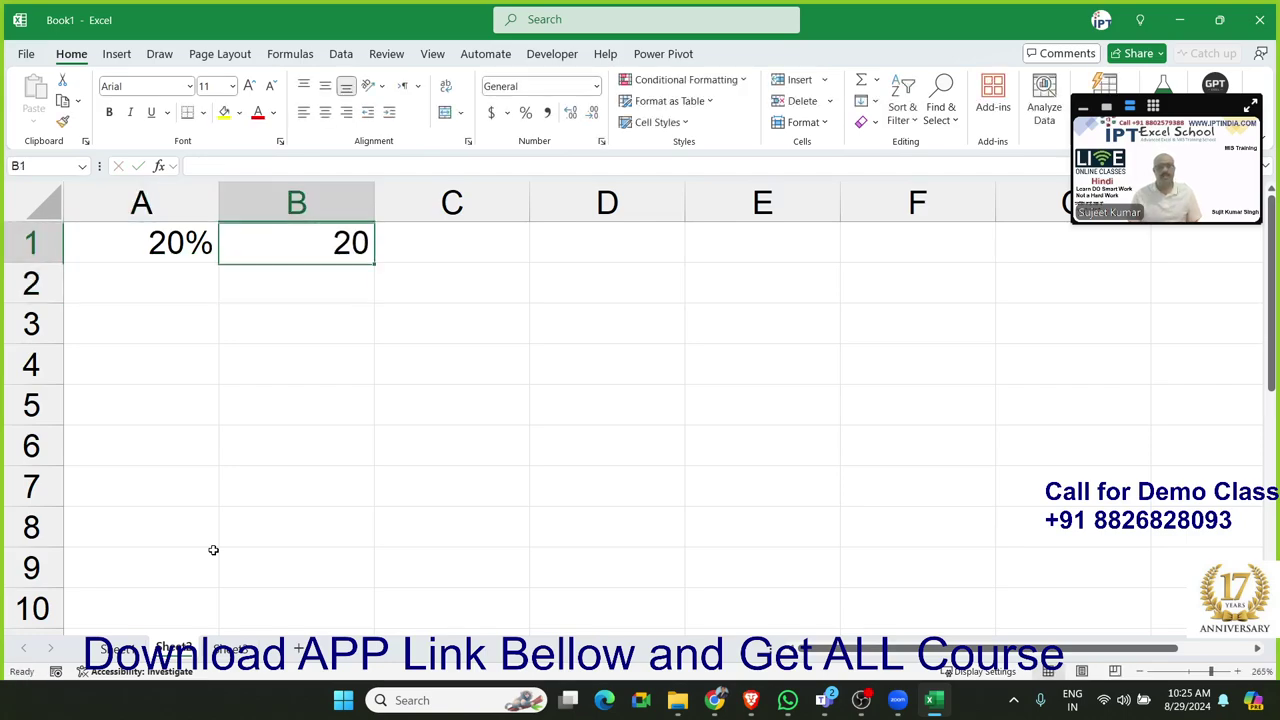
left_click(523, 114)
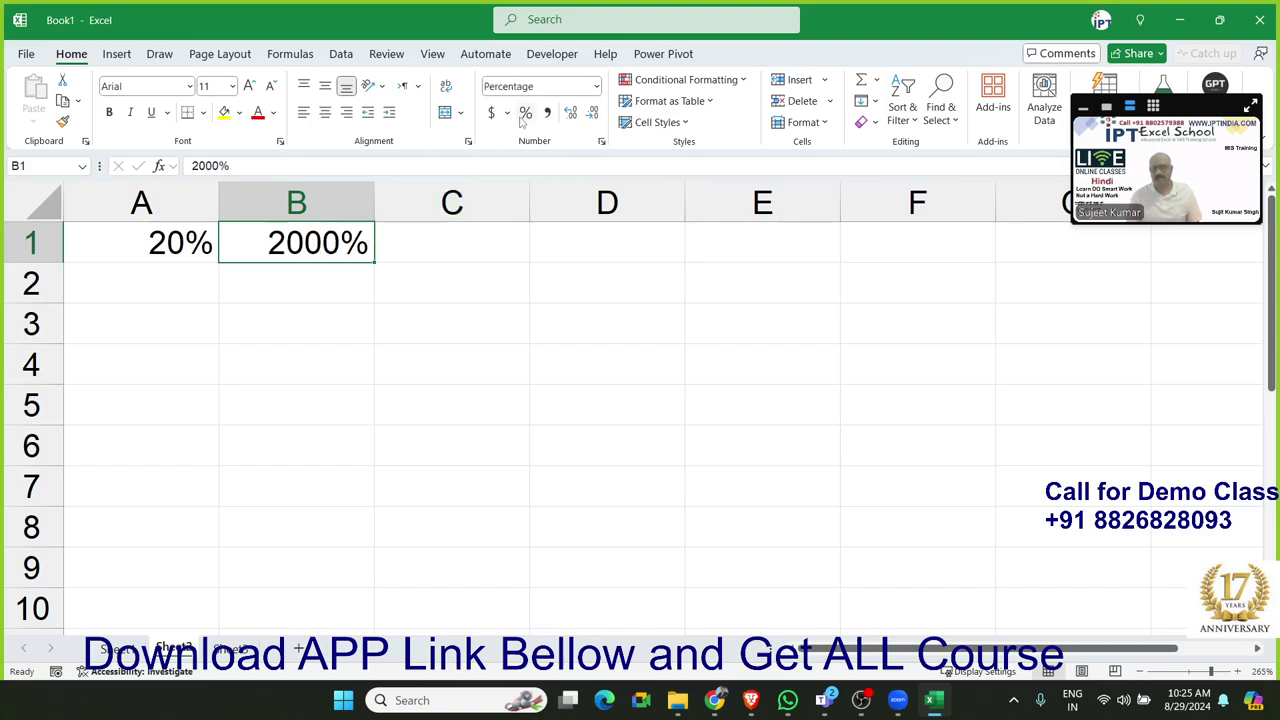
key("Return")
type("1=")
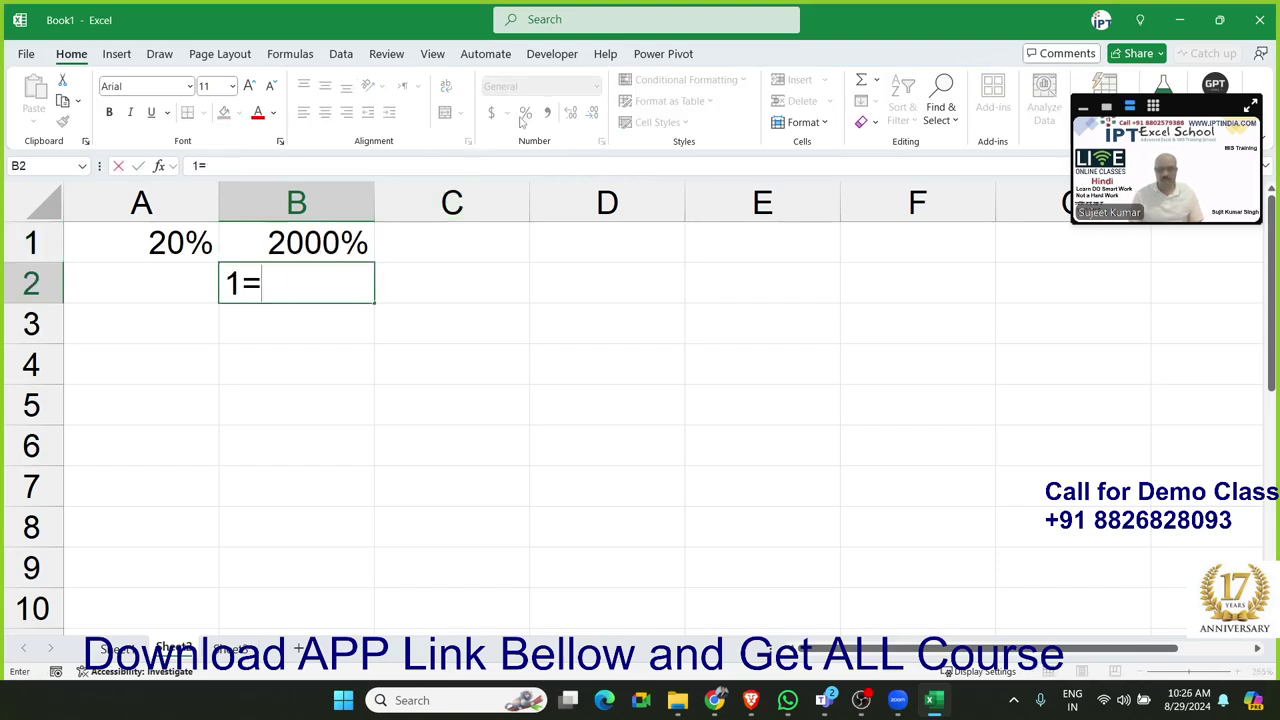
type("100%")
key("Return")
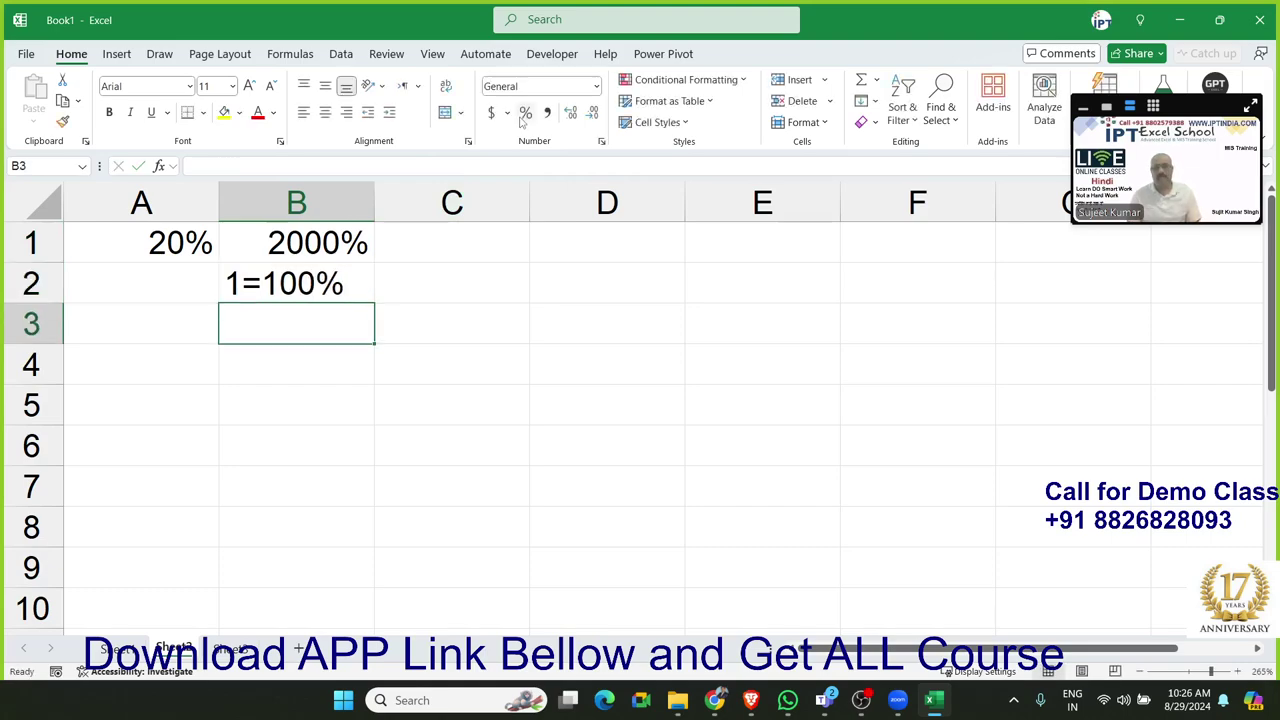
key("Up")
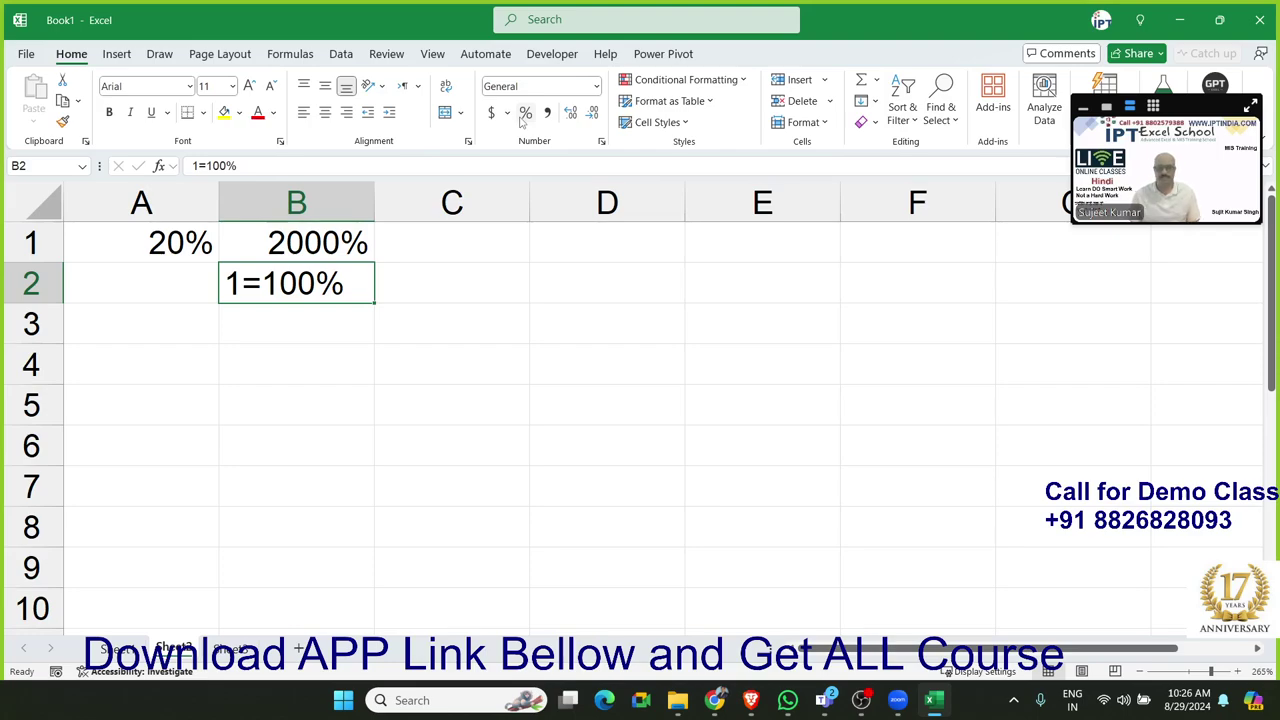
key("Up")
key("Right")
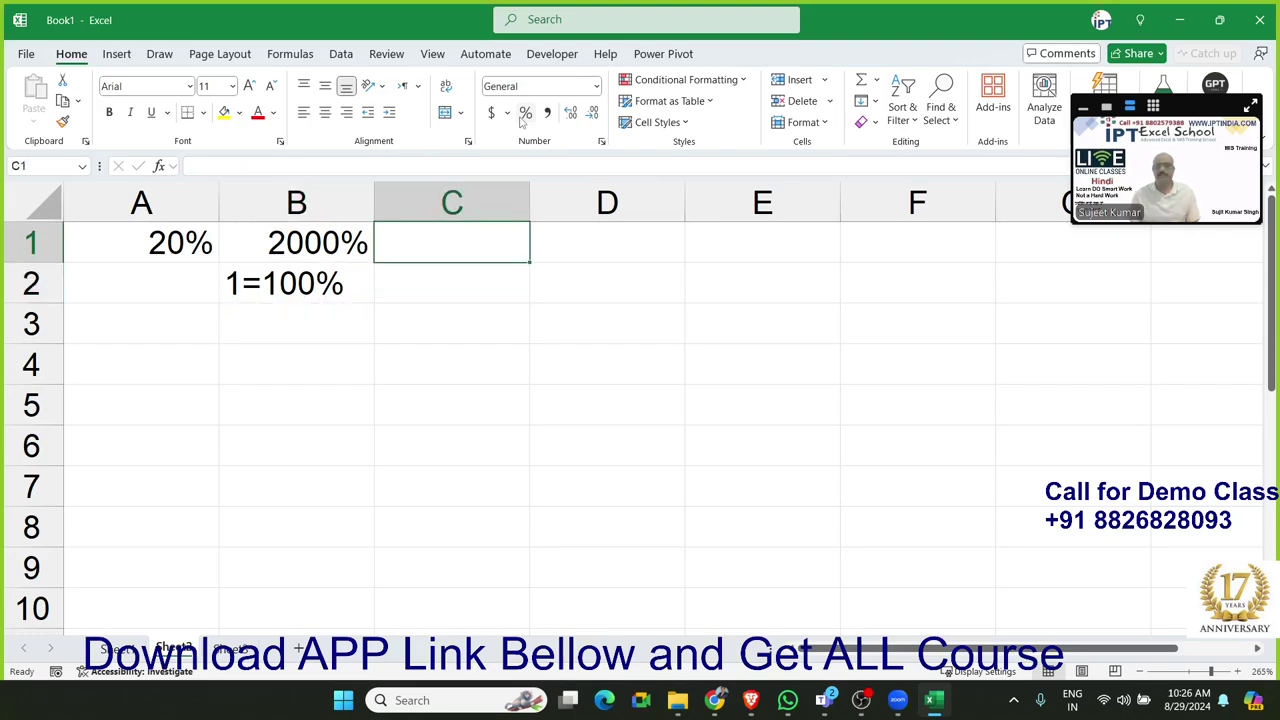
type("0.")
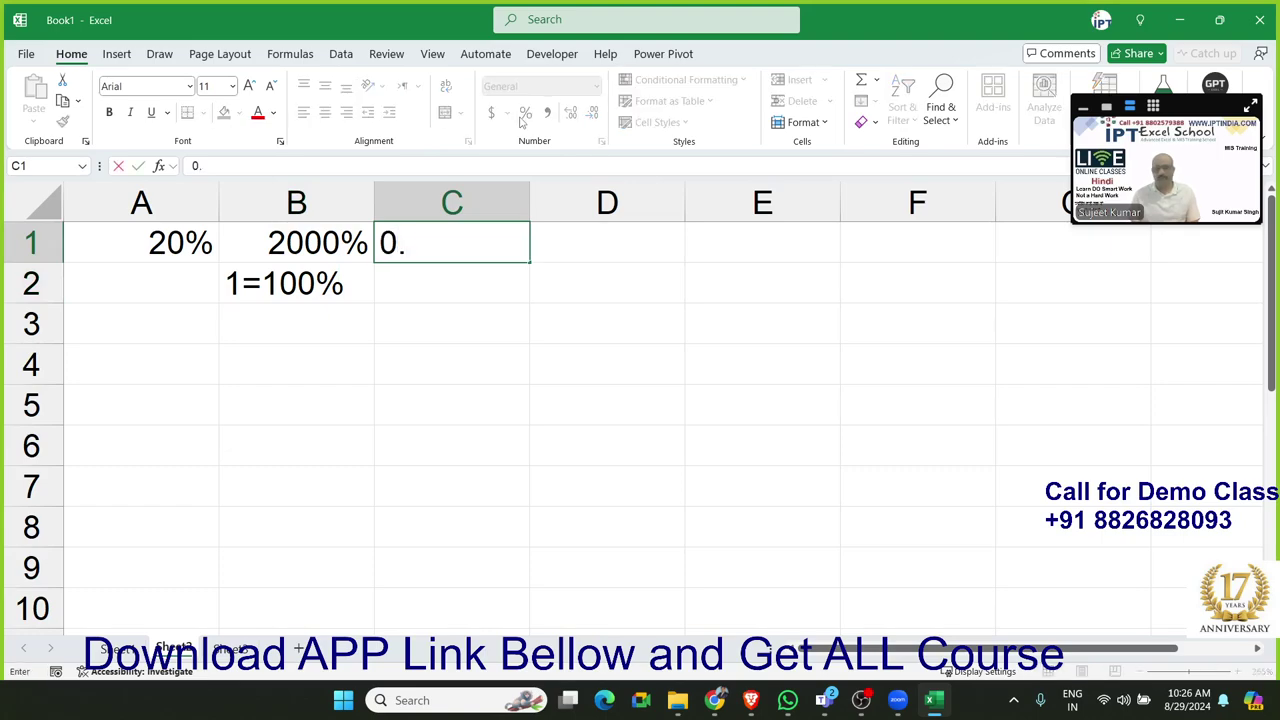
type("20")
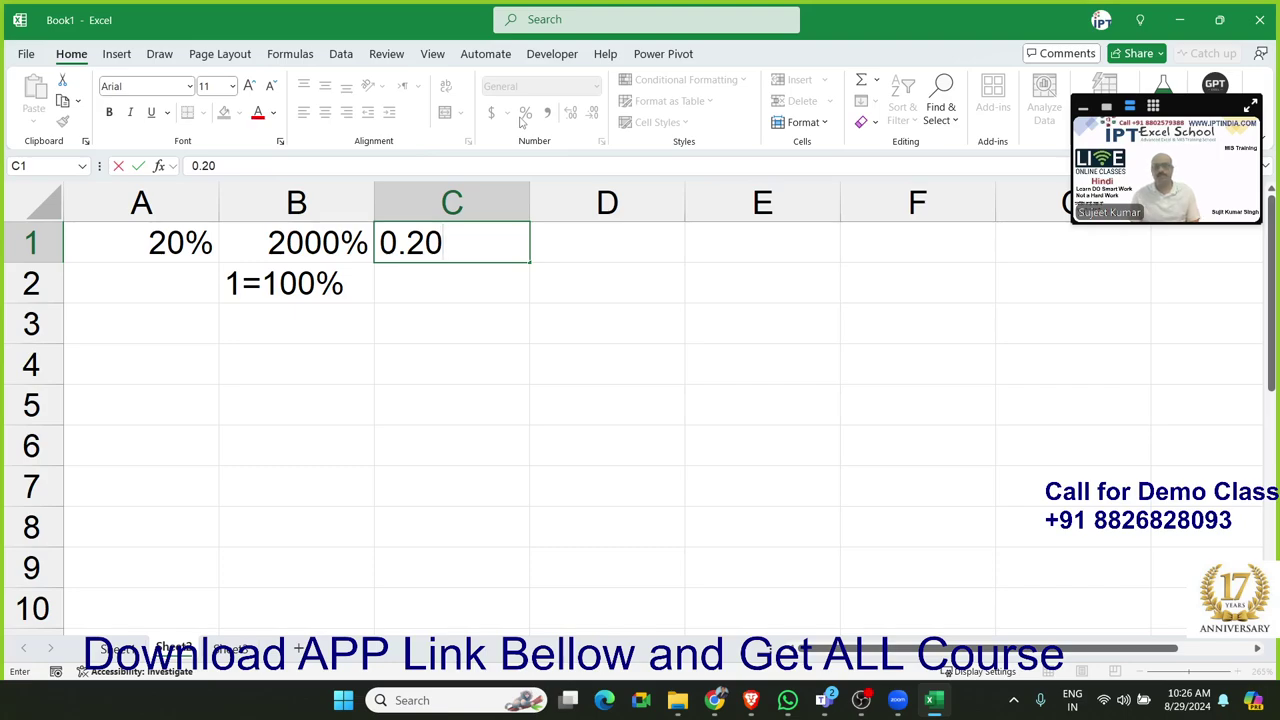
key("Return")
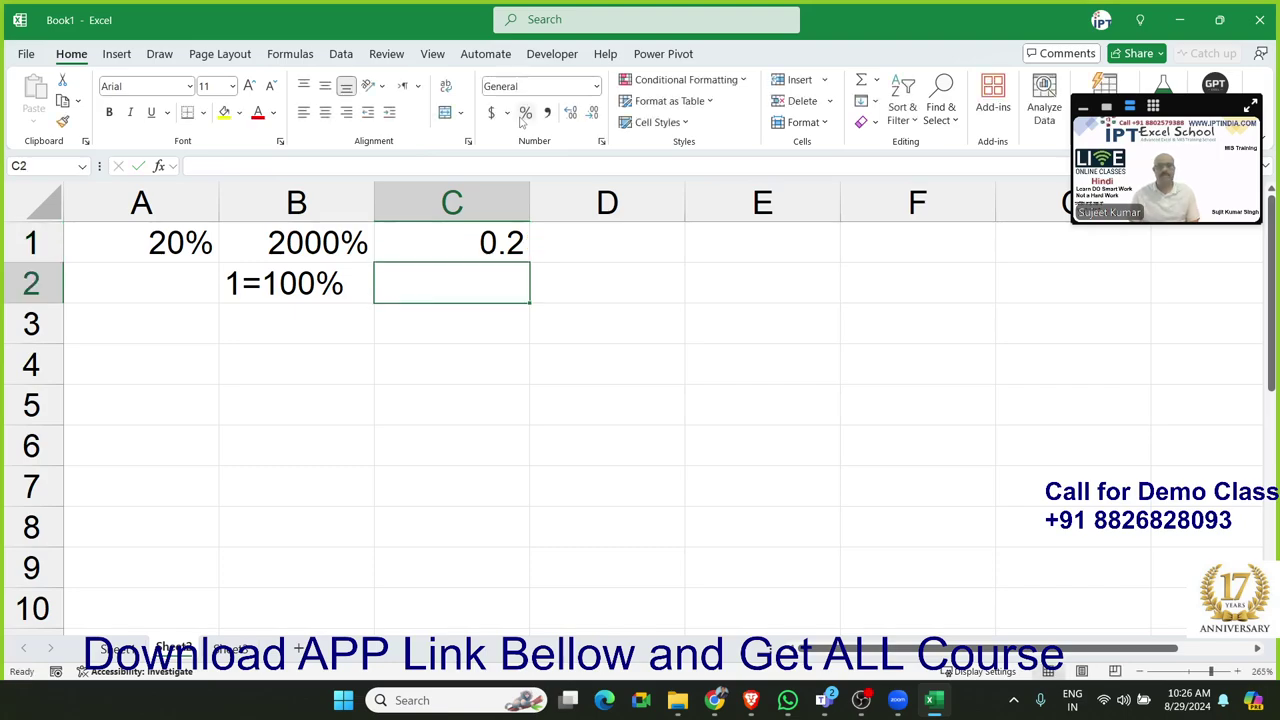
key("Up")
left_click(524, 113)
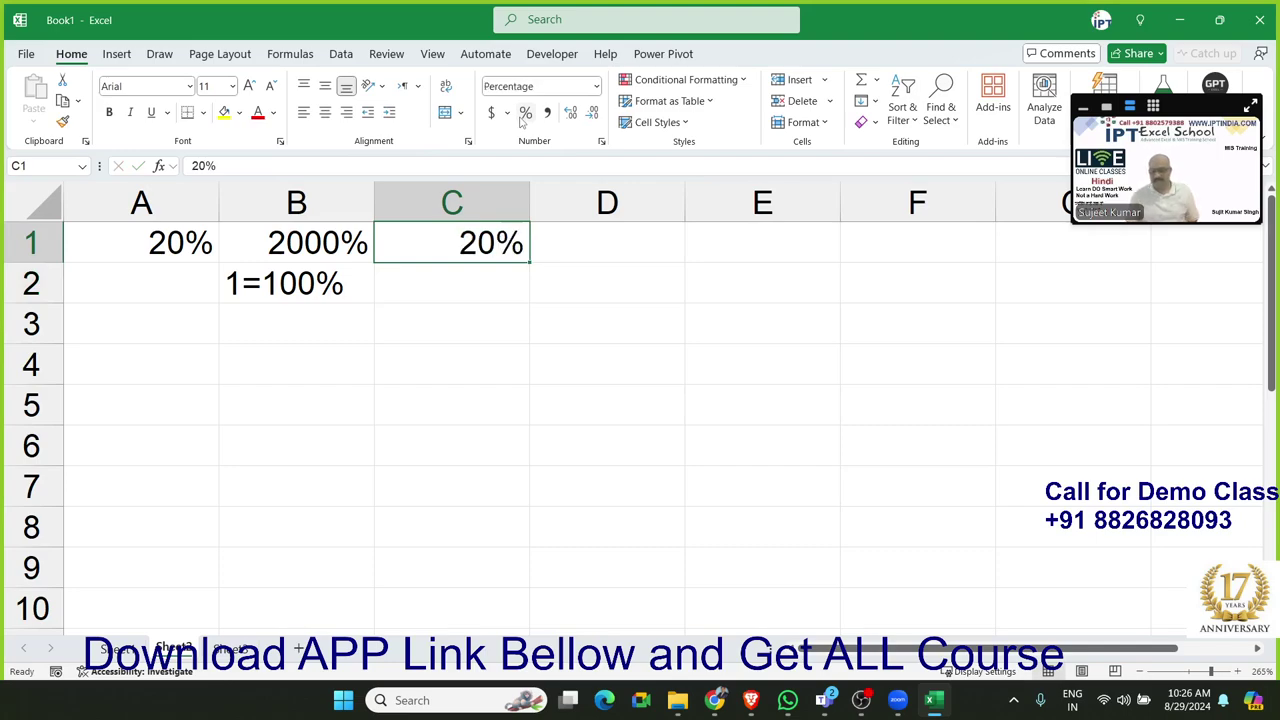
key("Down")
key("Down")
key("Down")
key("Down")
key("Down")
key("Left")
key("Left")
key("Up")
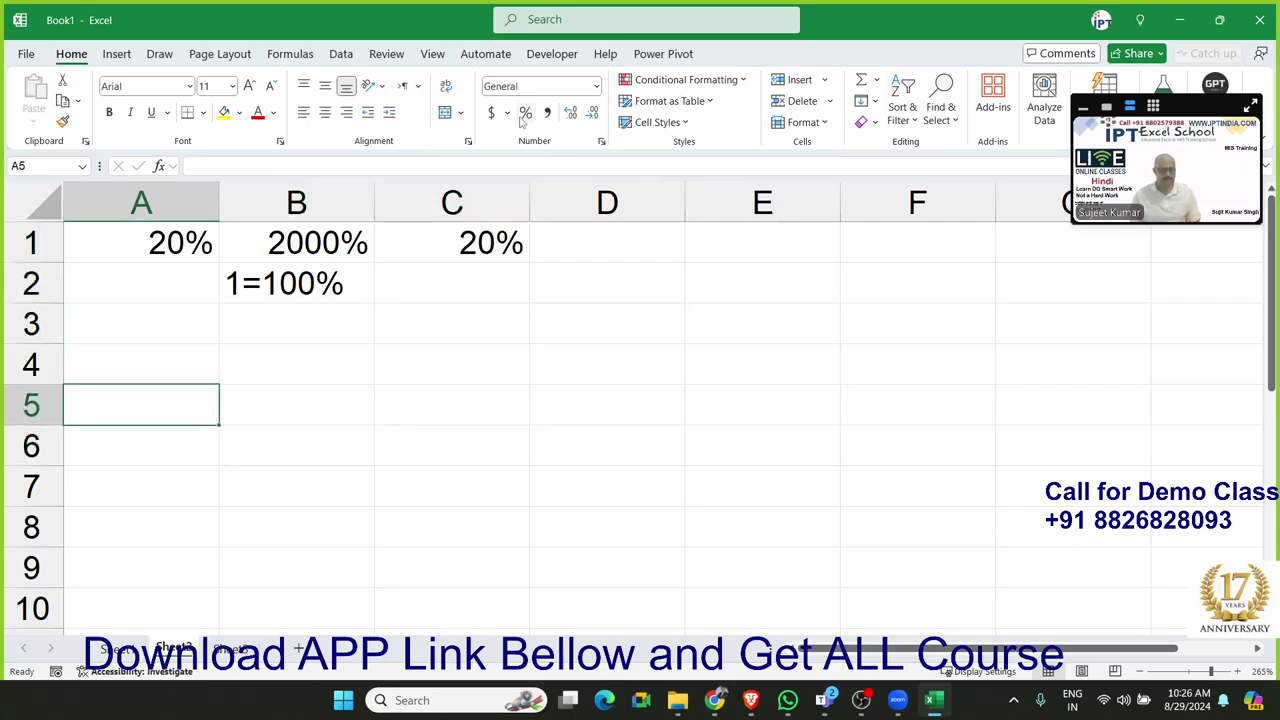
key("Up")
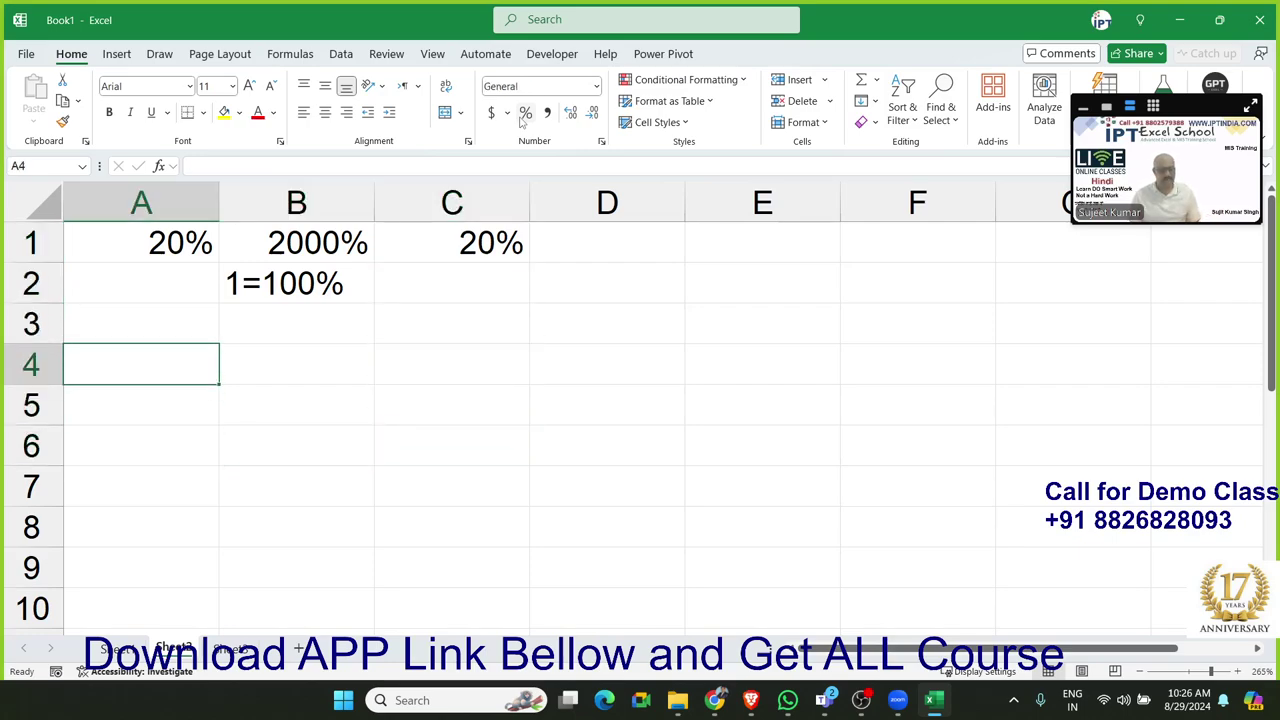
key("Down")
Label A5 with % and enter =RANDBETWEEN(10,90) in A6
type("%")
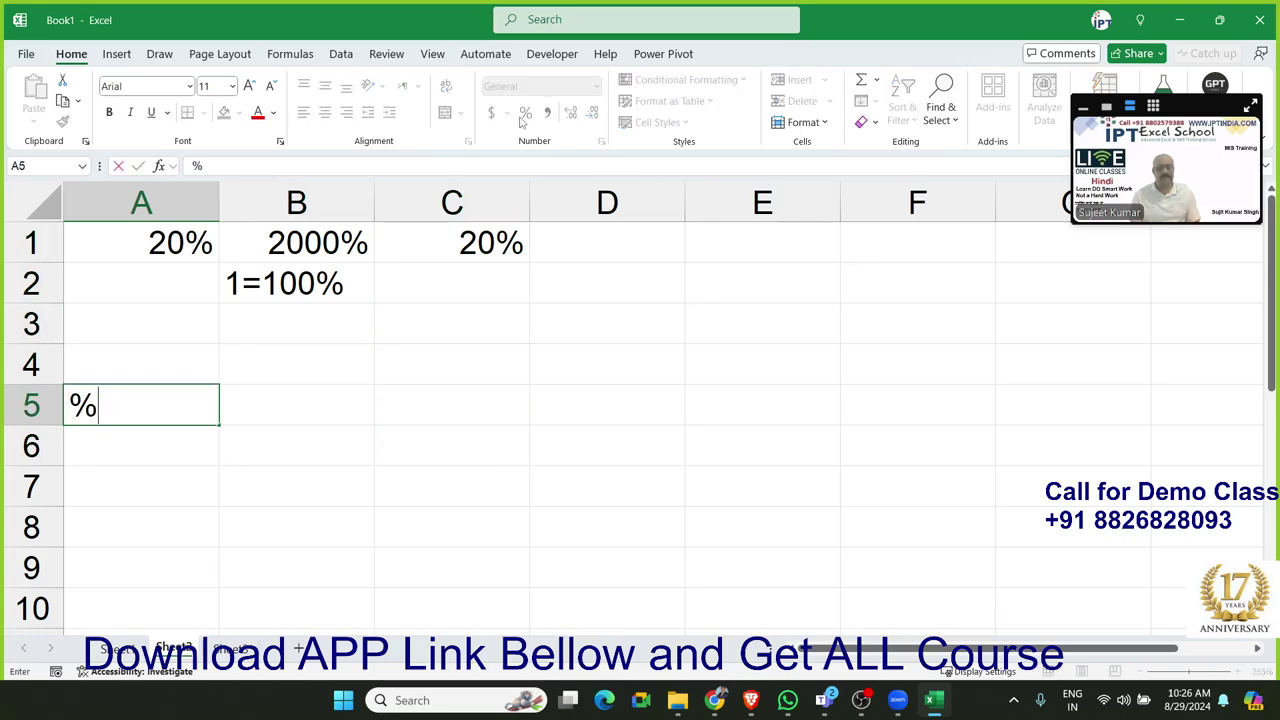
key("Return")
type("=ra")
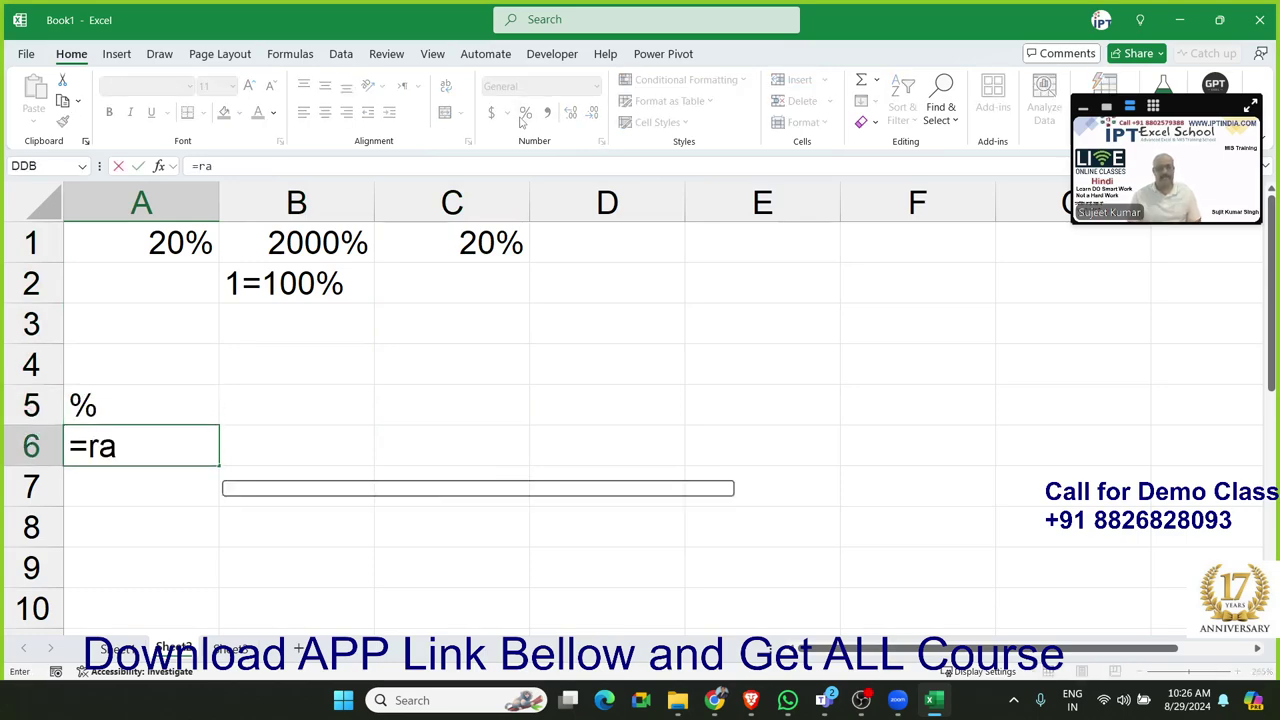
key("Right")
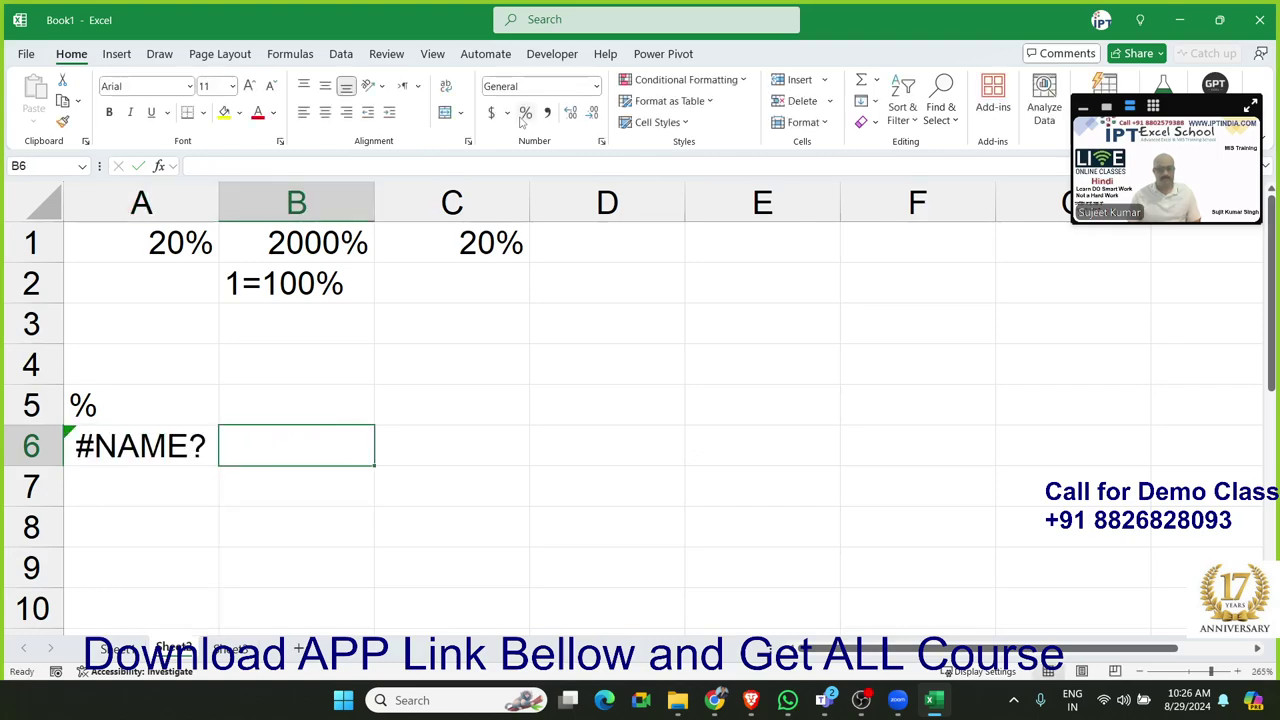
key("Left")
type("=ra")
key("Down")
key("Down")
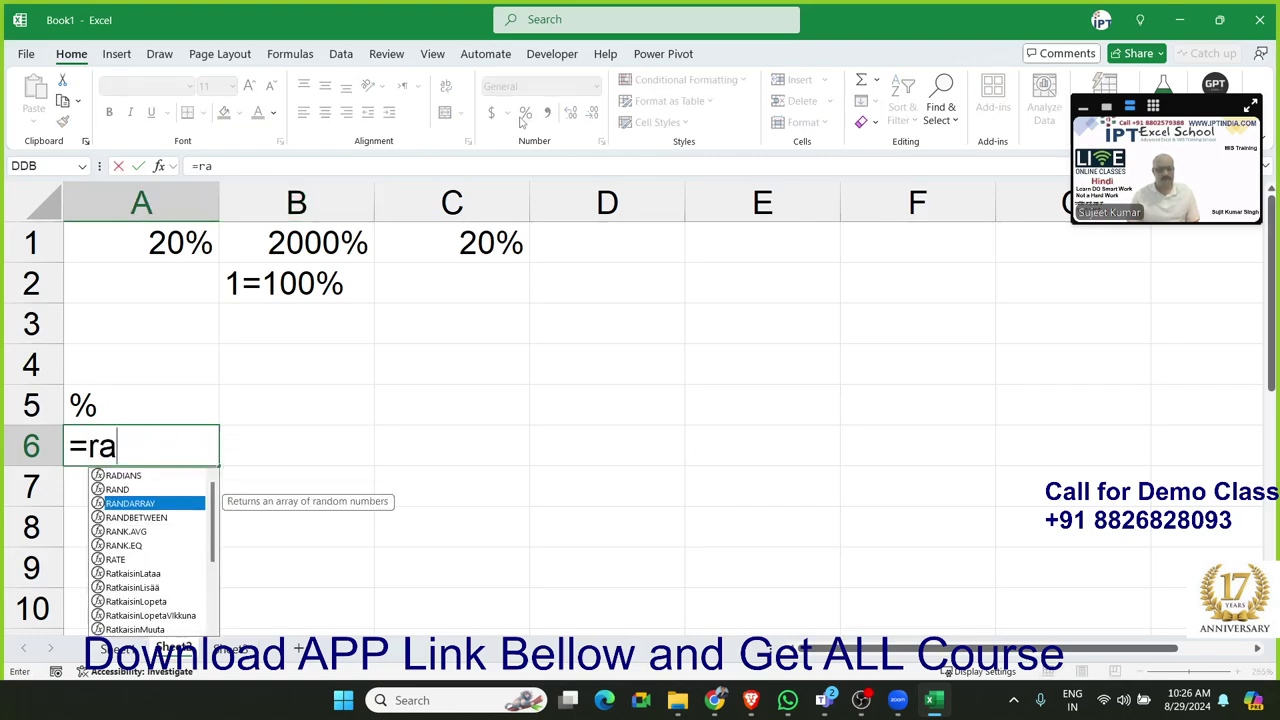
key("Down")
key("Tab")
type("10,")
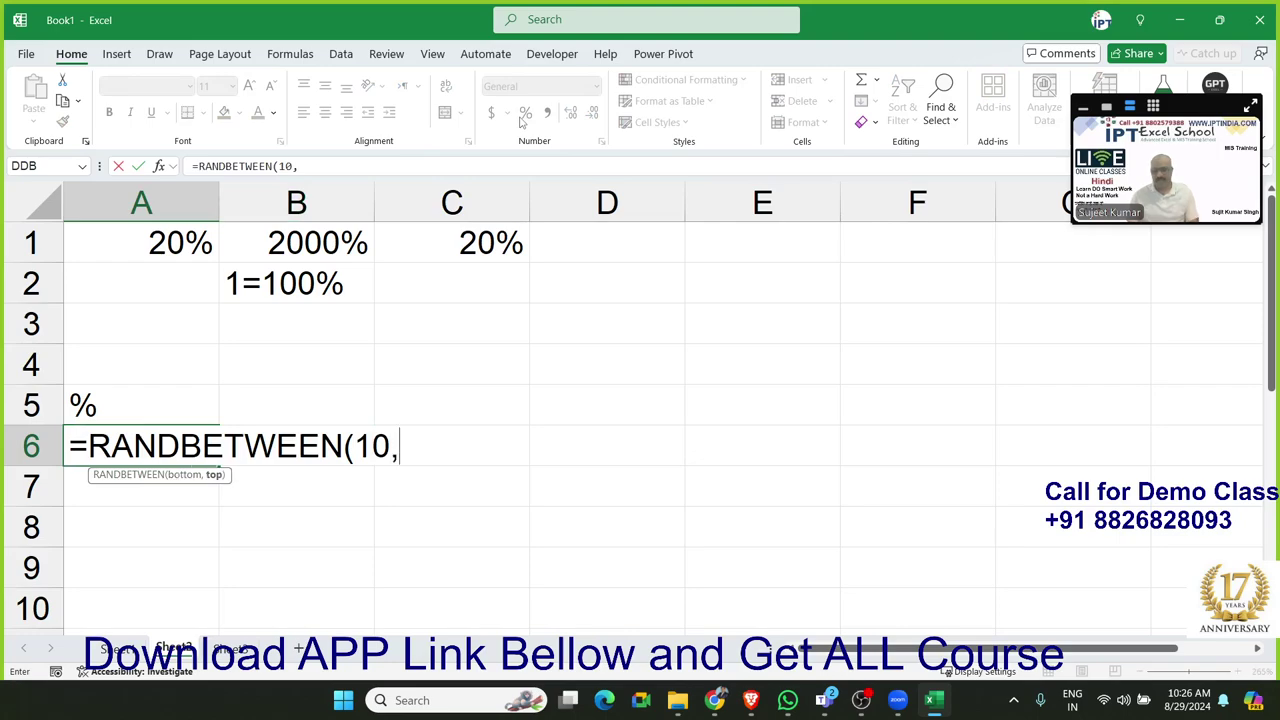
type("90")
key("Return")
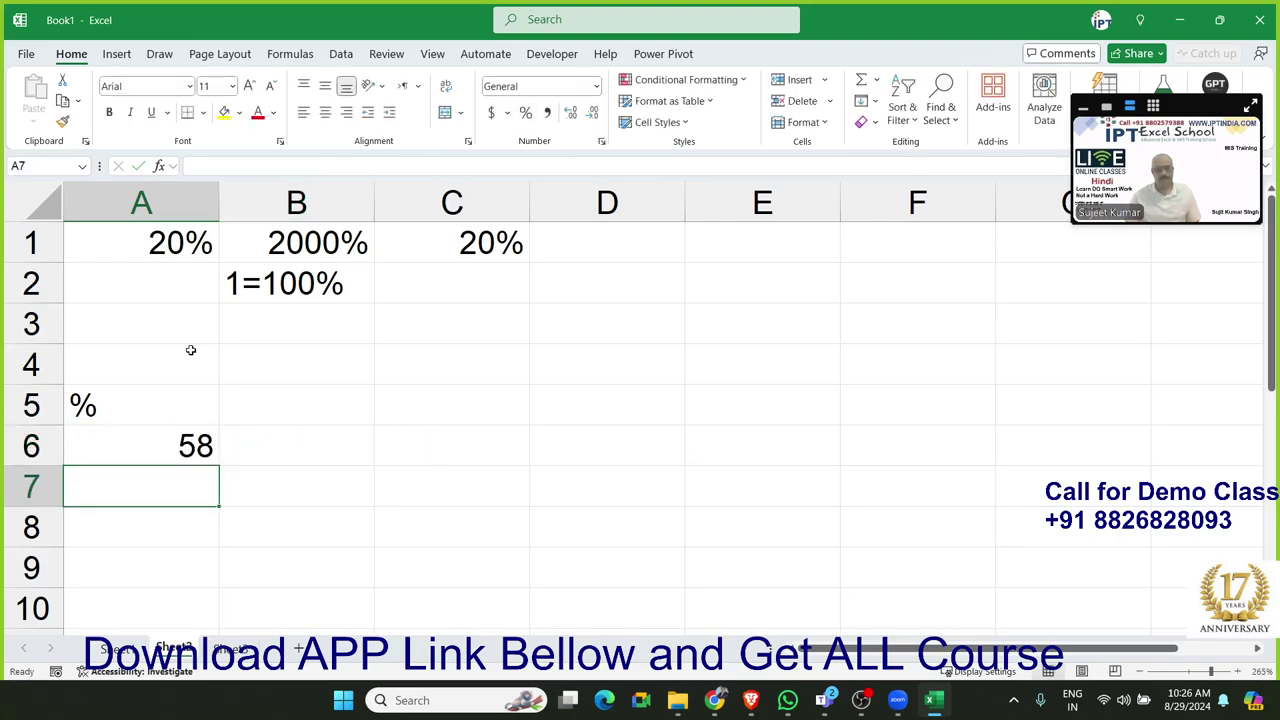
Fill the formula across A6:F10 and paste the results back as fixed values
left_click_drag(177, 440, 340, 490)
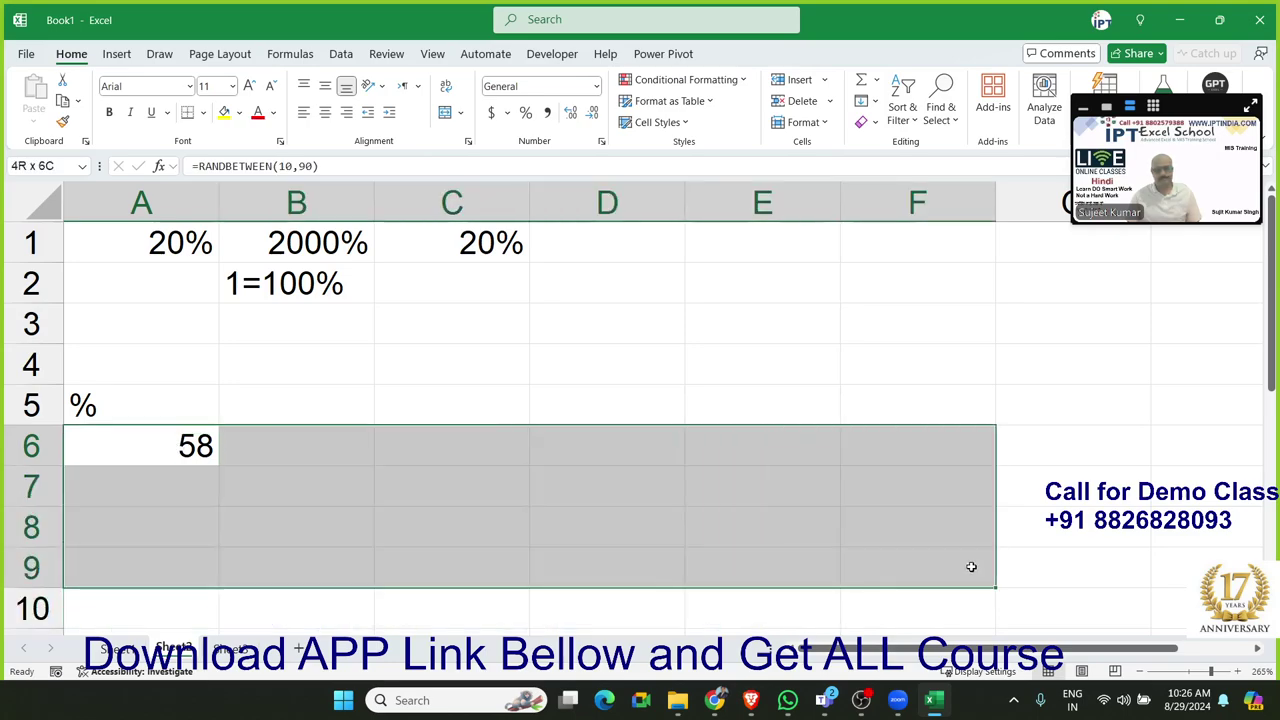
left_click_drag(443, 521, 976, 604)
key("ctrl+r")
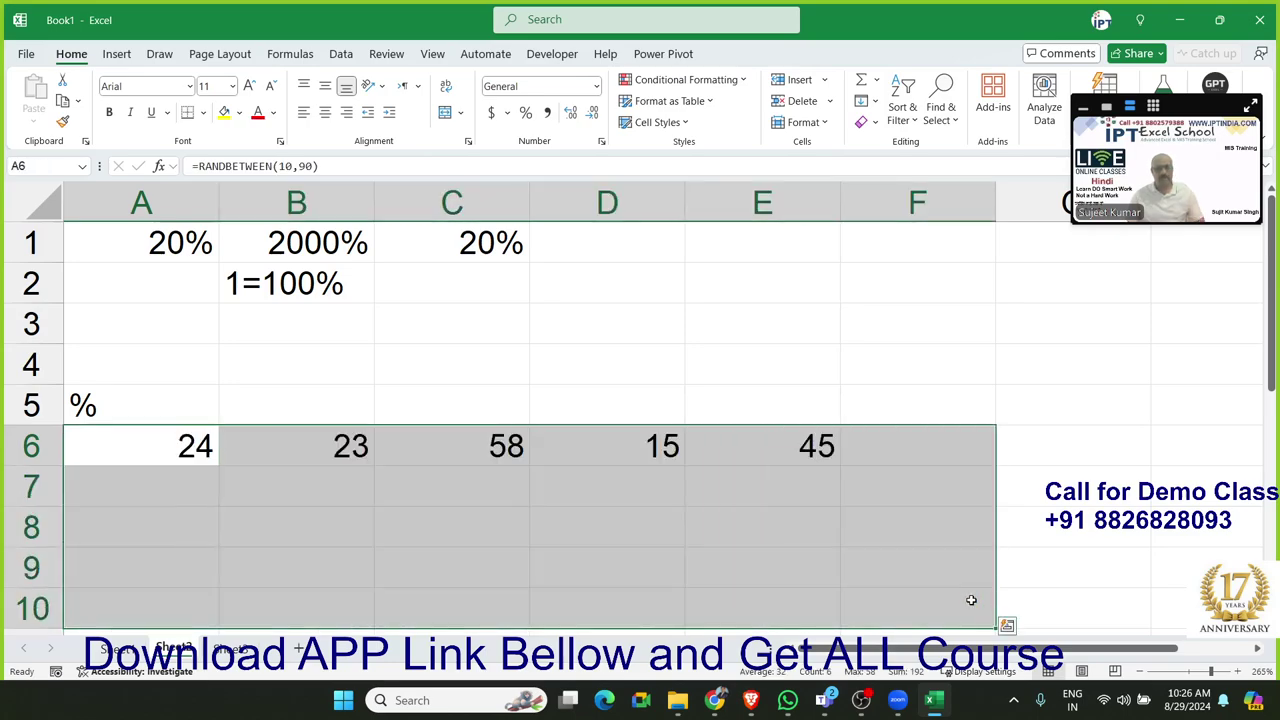
key("ctrl+d")
key("ctrl+c")
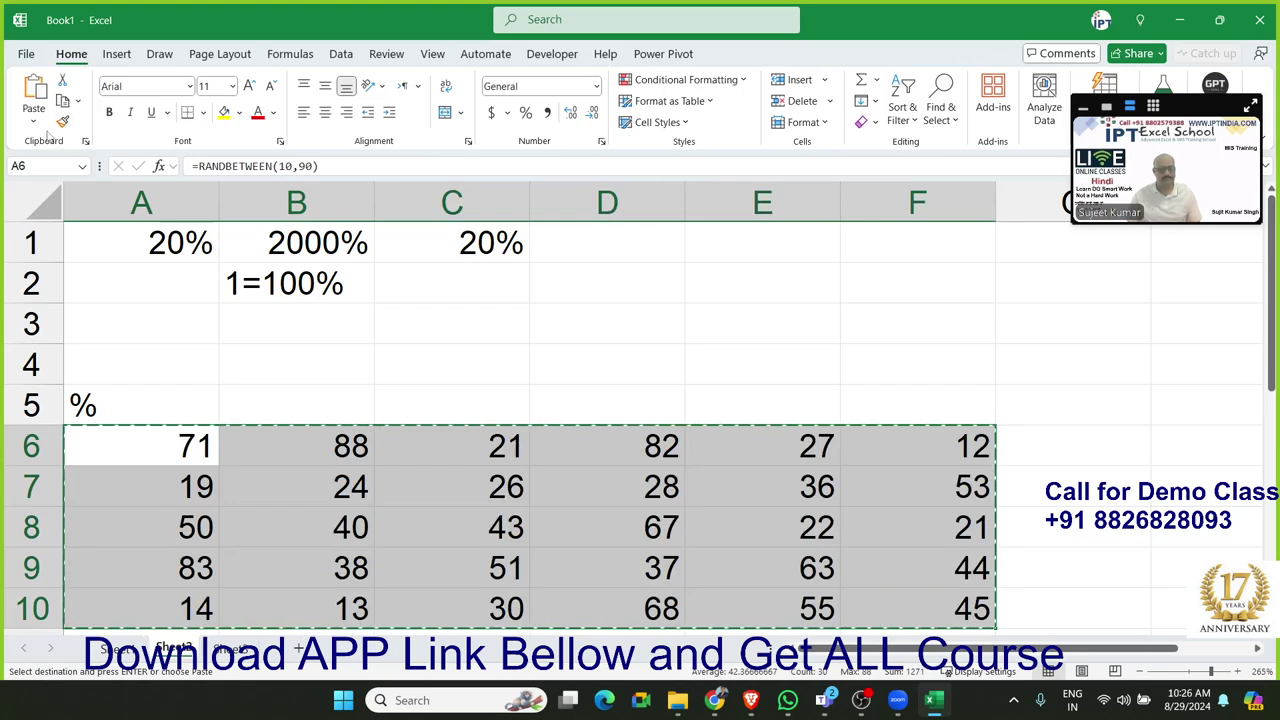
left_click(33, 120)
left_click(31, 250)
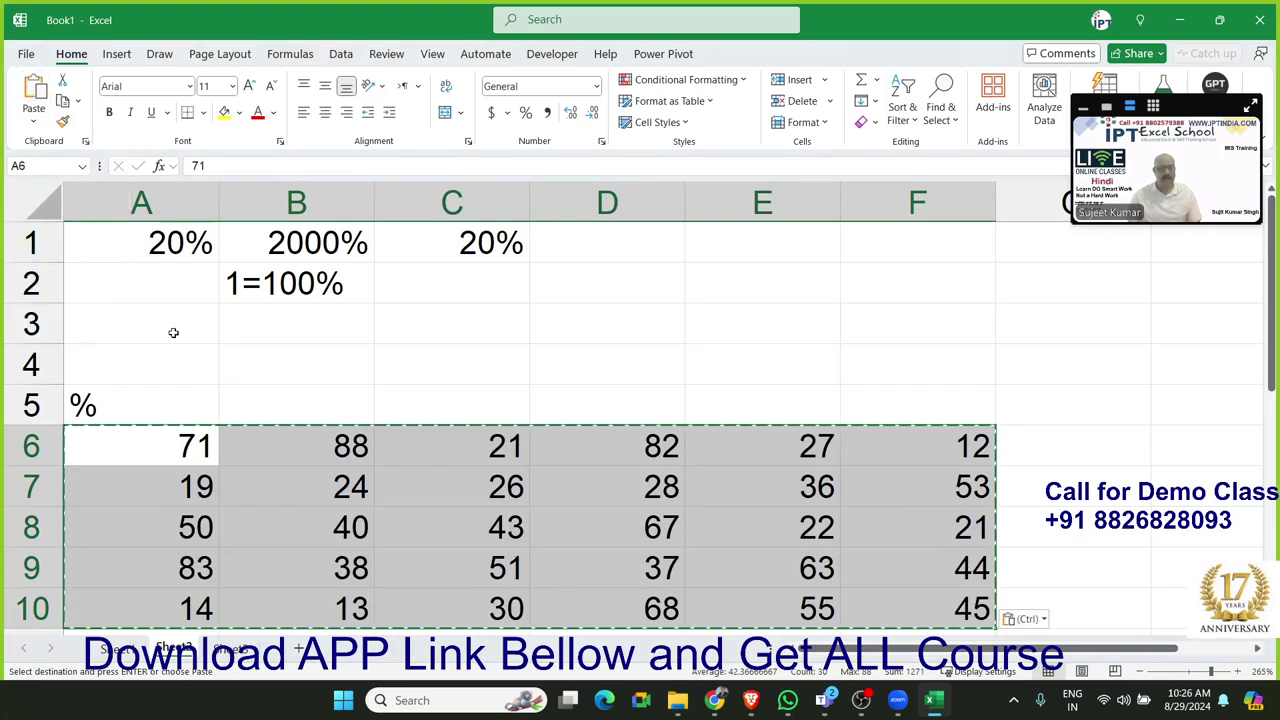
left_click(200, 352)
left_click(177, 430)
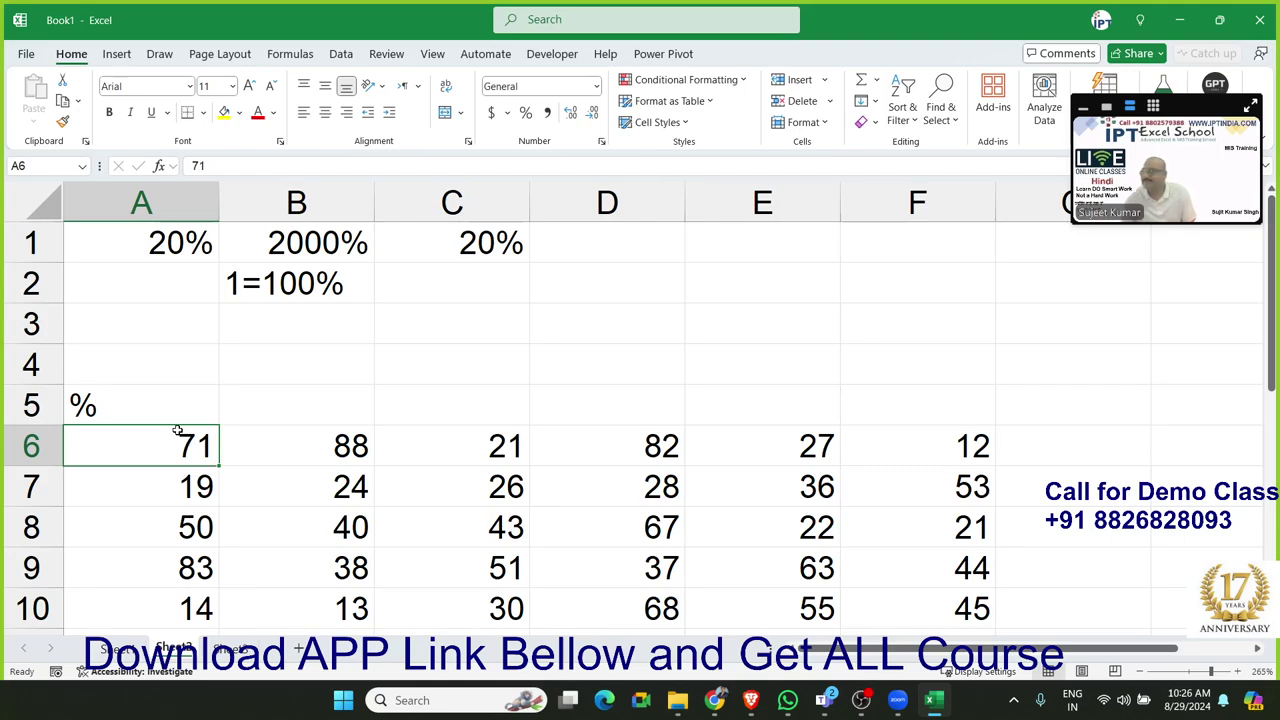
Enter 500 in C3, 71% in D3, and =C3*D3 in E3
left_click(382, 338)
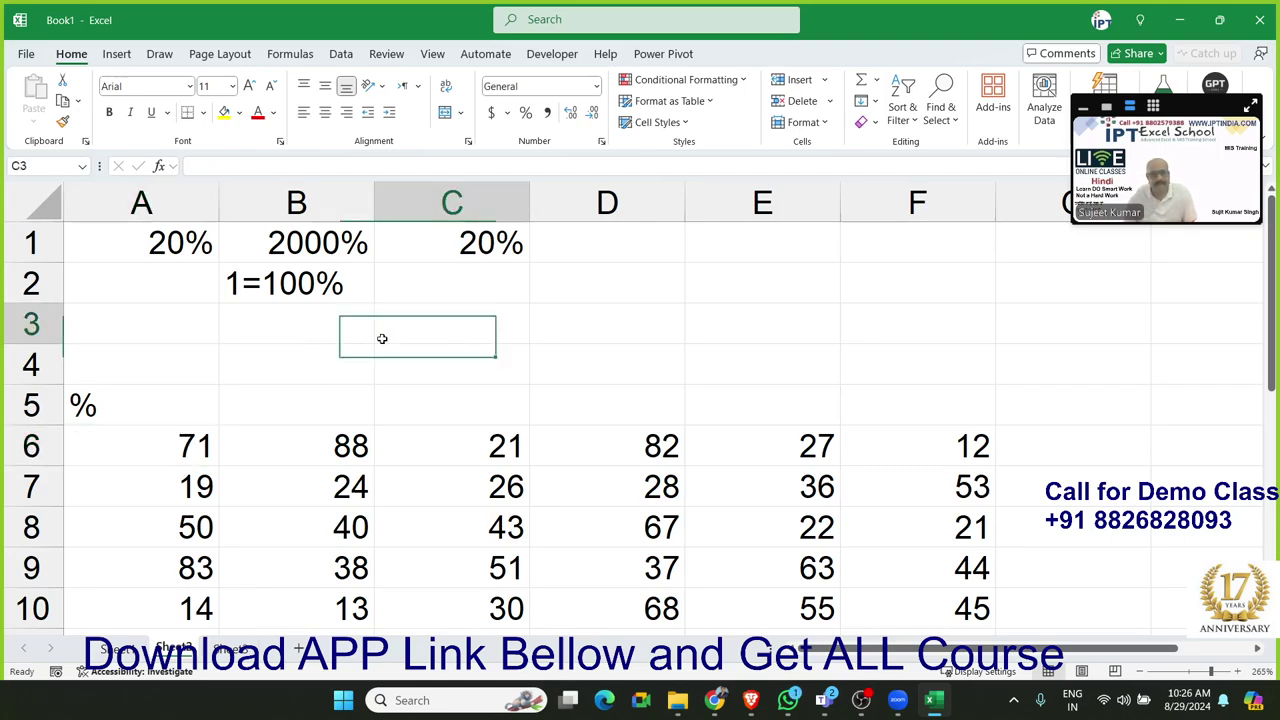
type("500")
key("Tab")
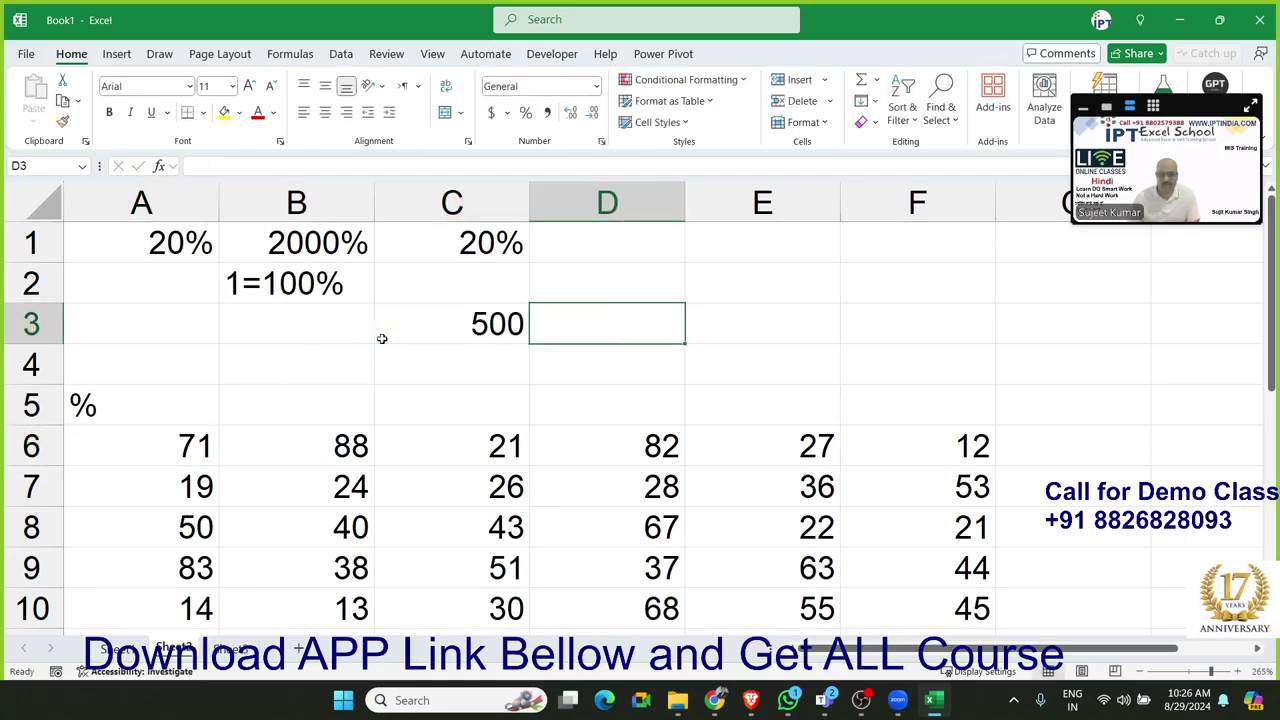
type("71")
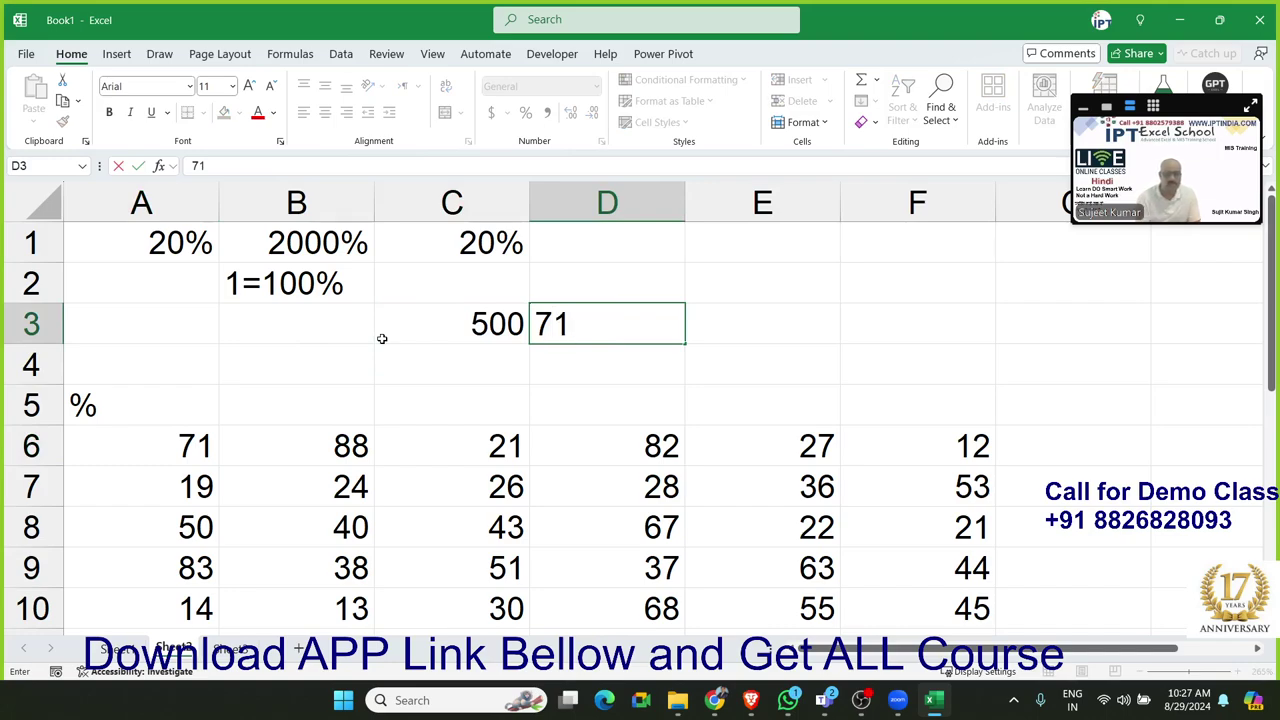
type("%")
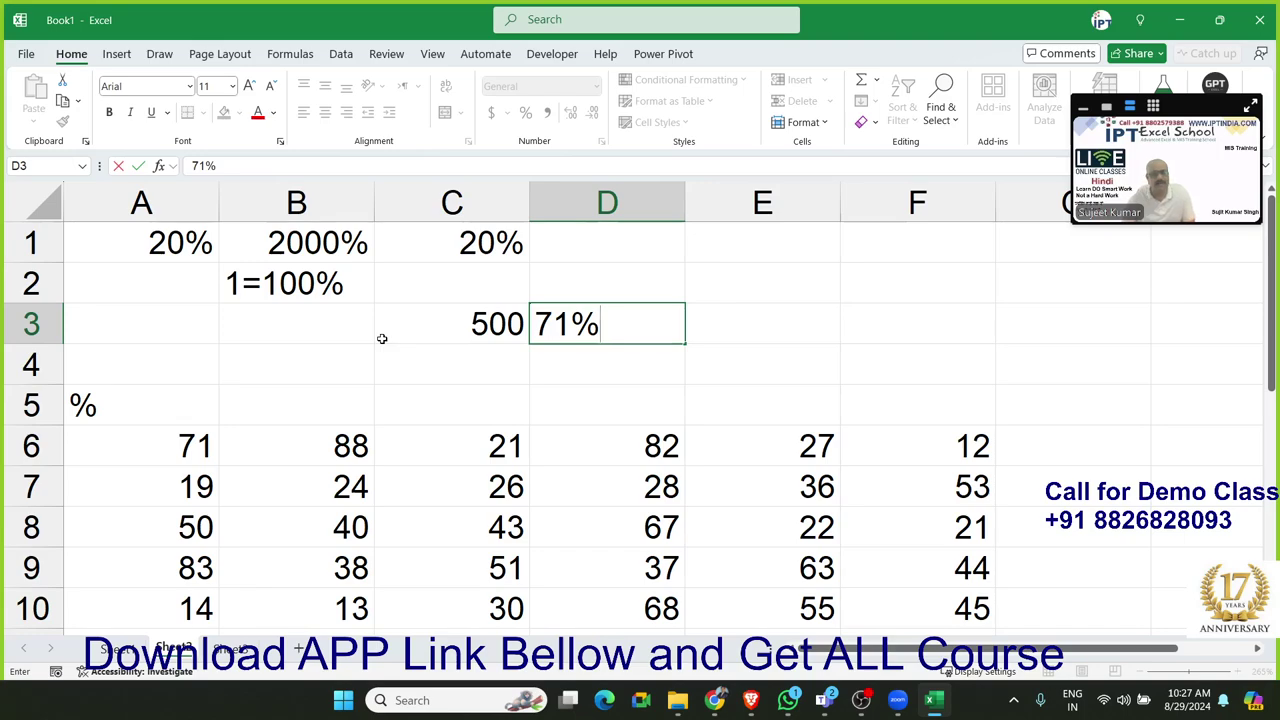
key("Tab")
type("=")
key("Left")
key("Left")
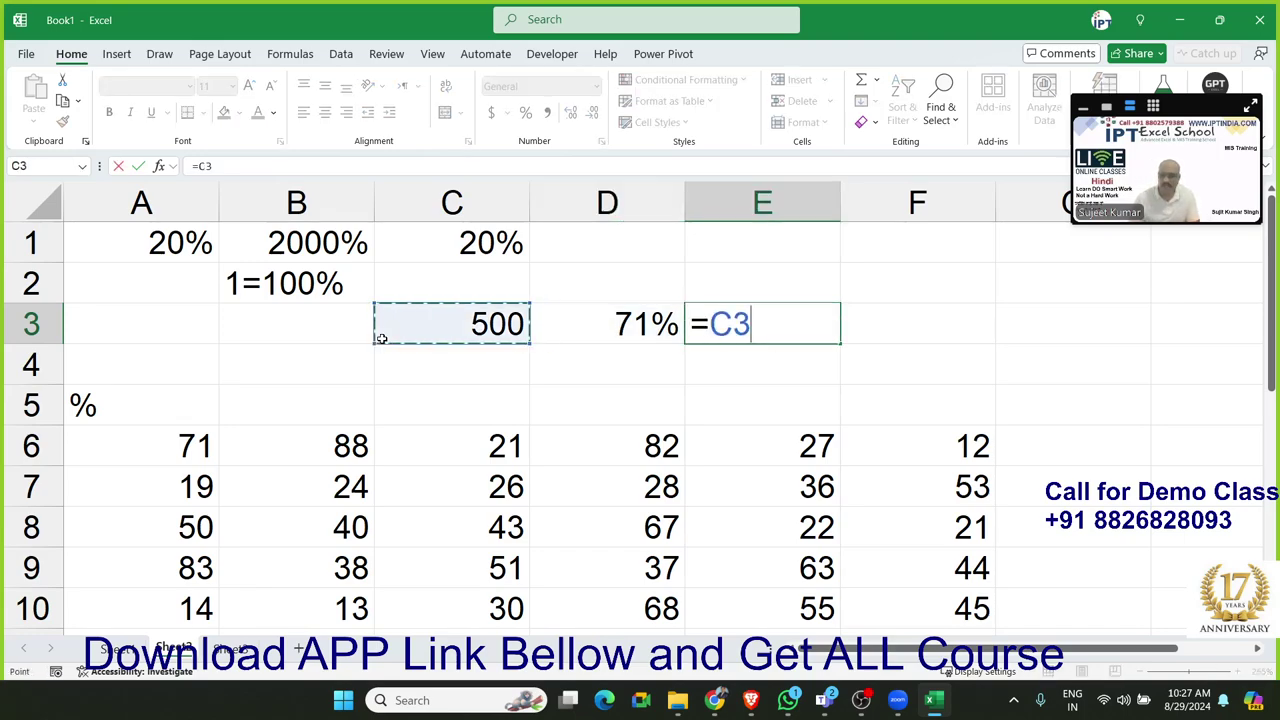
type("*")
key("Left")
key("Return")
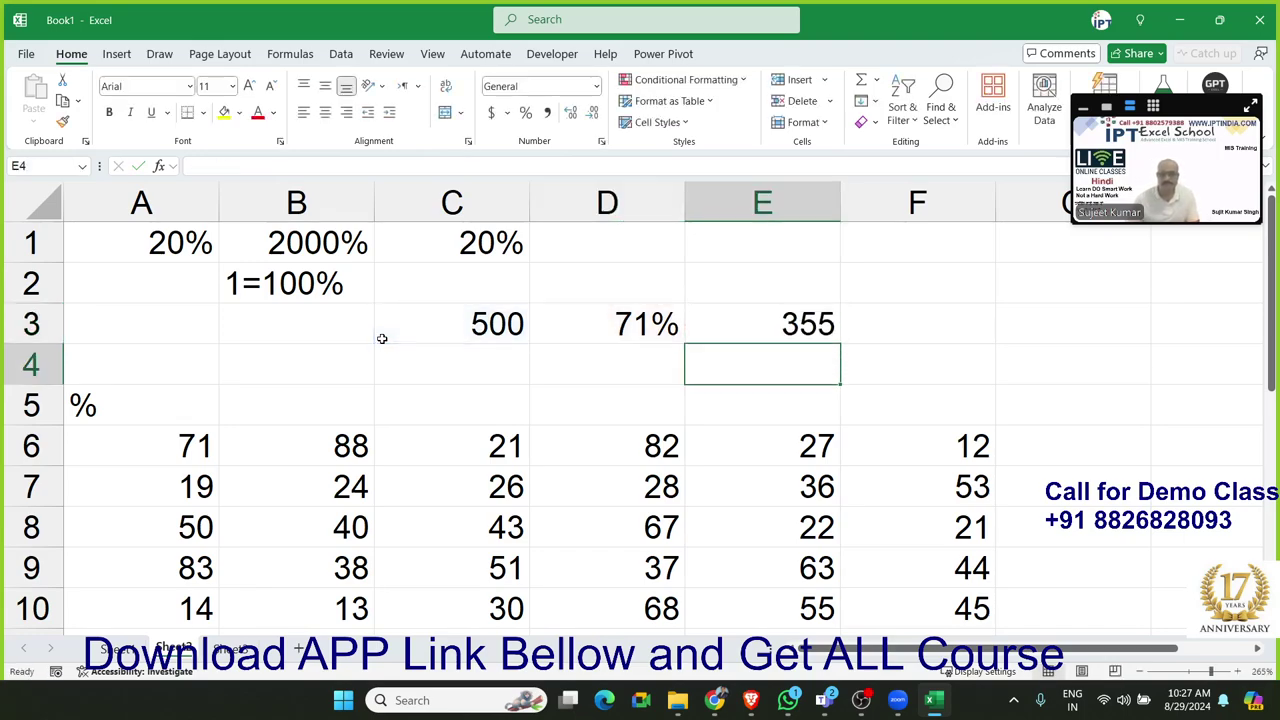
key("Left")
Enter 71 in D4 and the formula =C3*D4 in E4
key("Up")
key("Down")
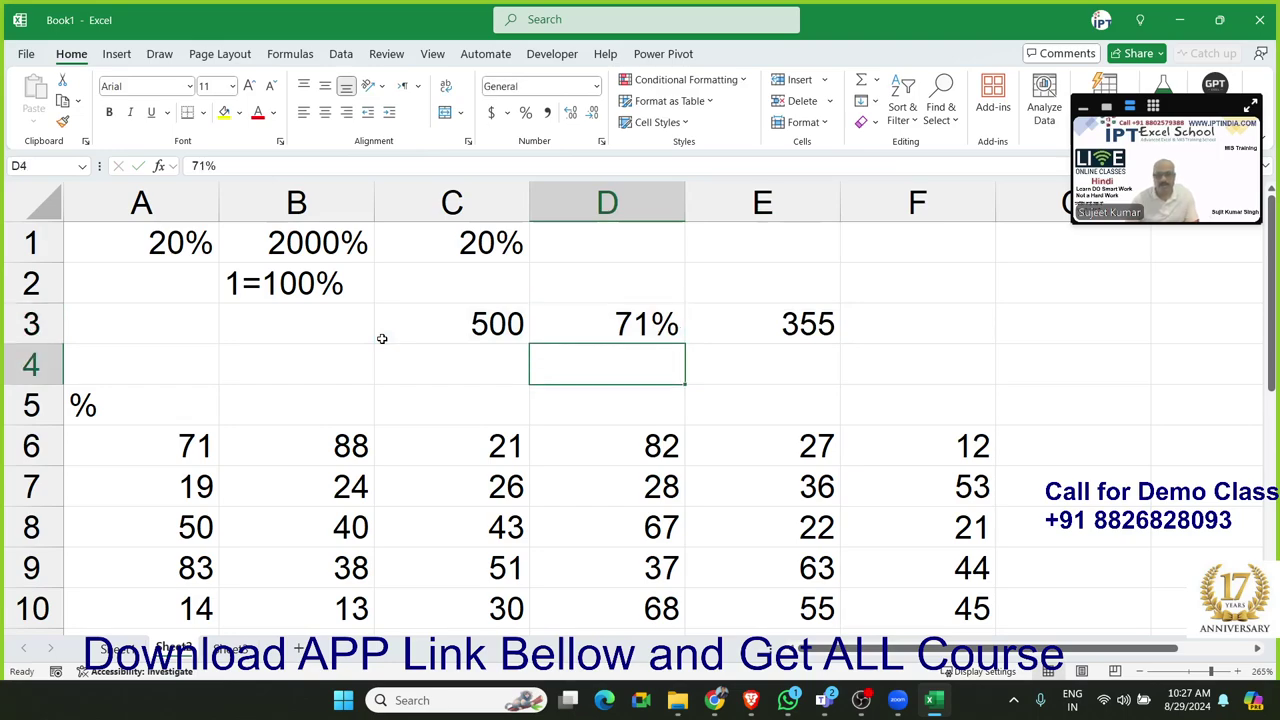
type("71")
key("Tab")
type("=")
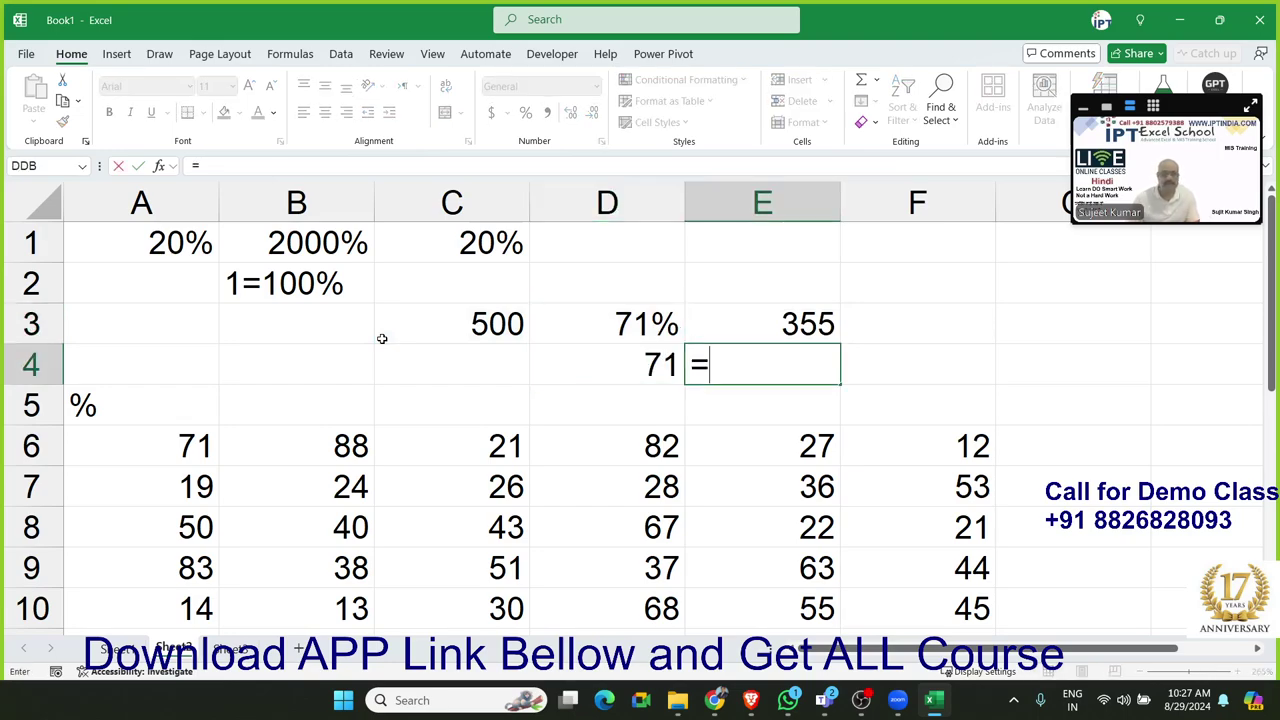
key("Left")
key("Left")
key("Up")
type("*")
key("Left")
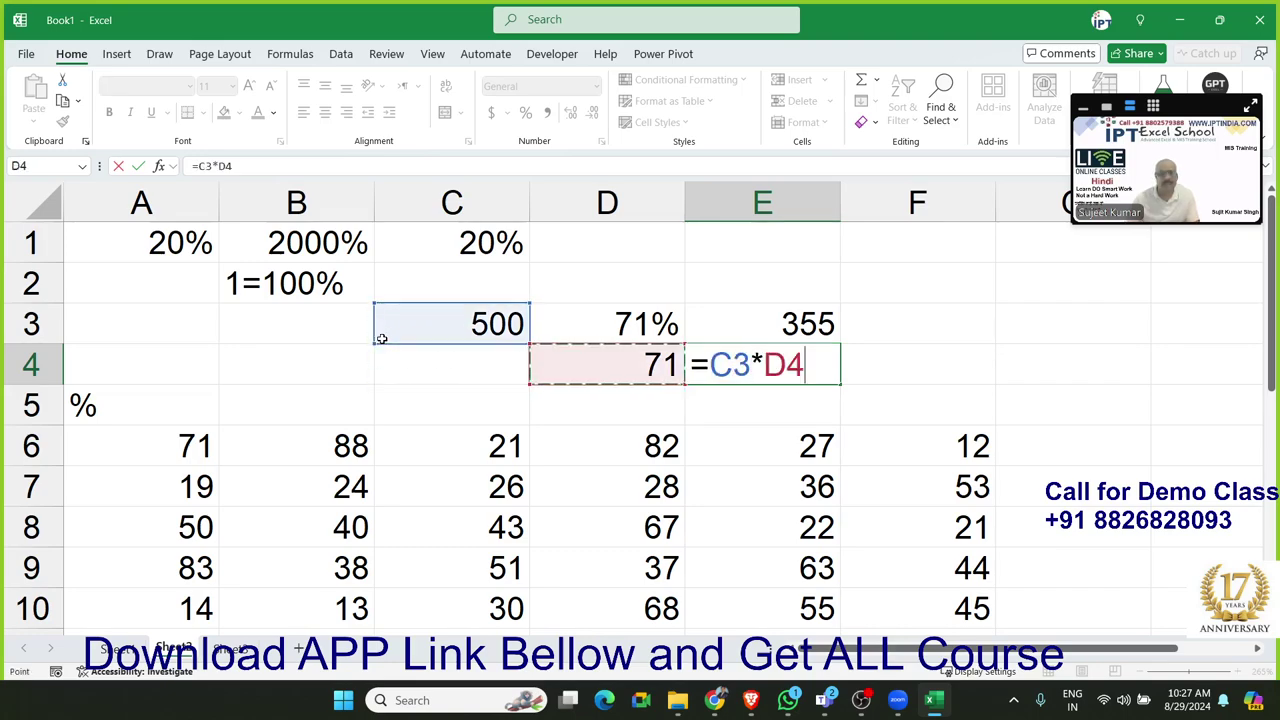
key("Return")
Edit E4's formula to divide by 100 so it shows 355
key("Up")
key("Left")
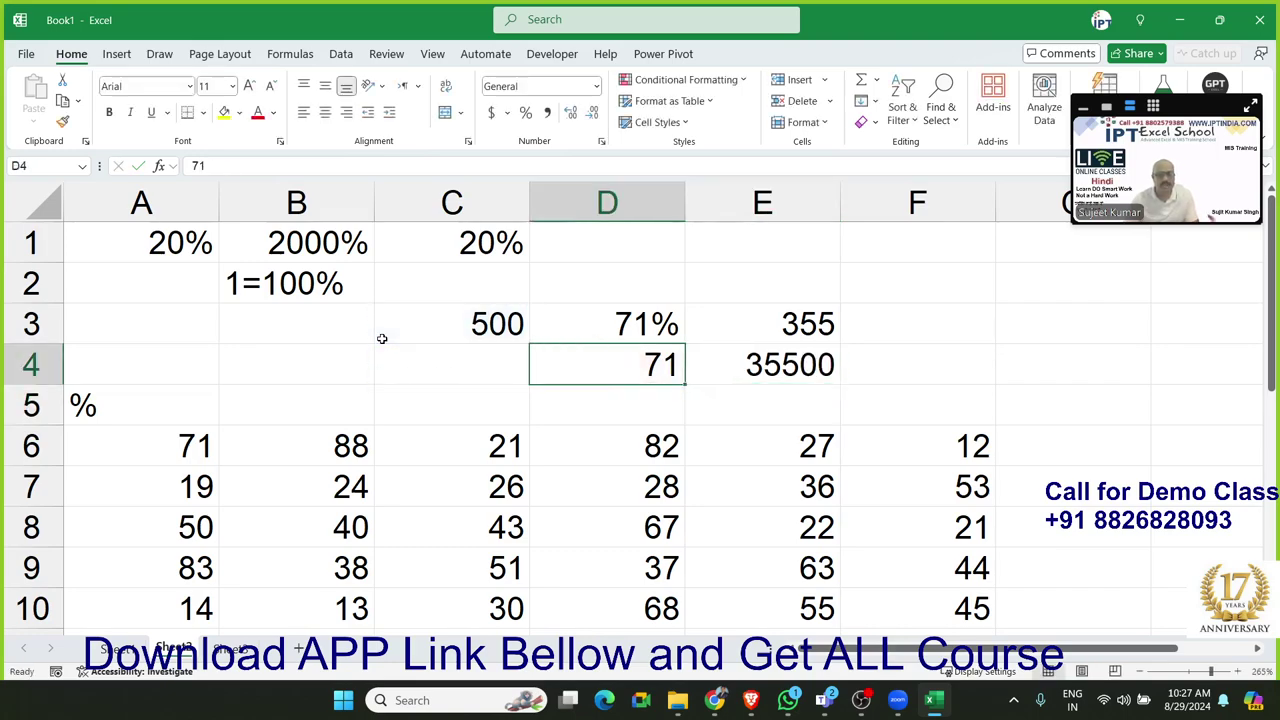
key("Right")
key("F2")
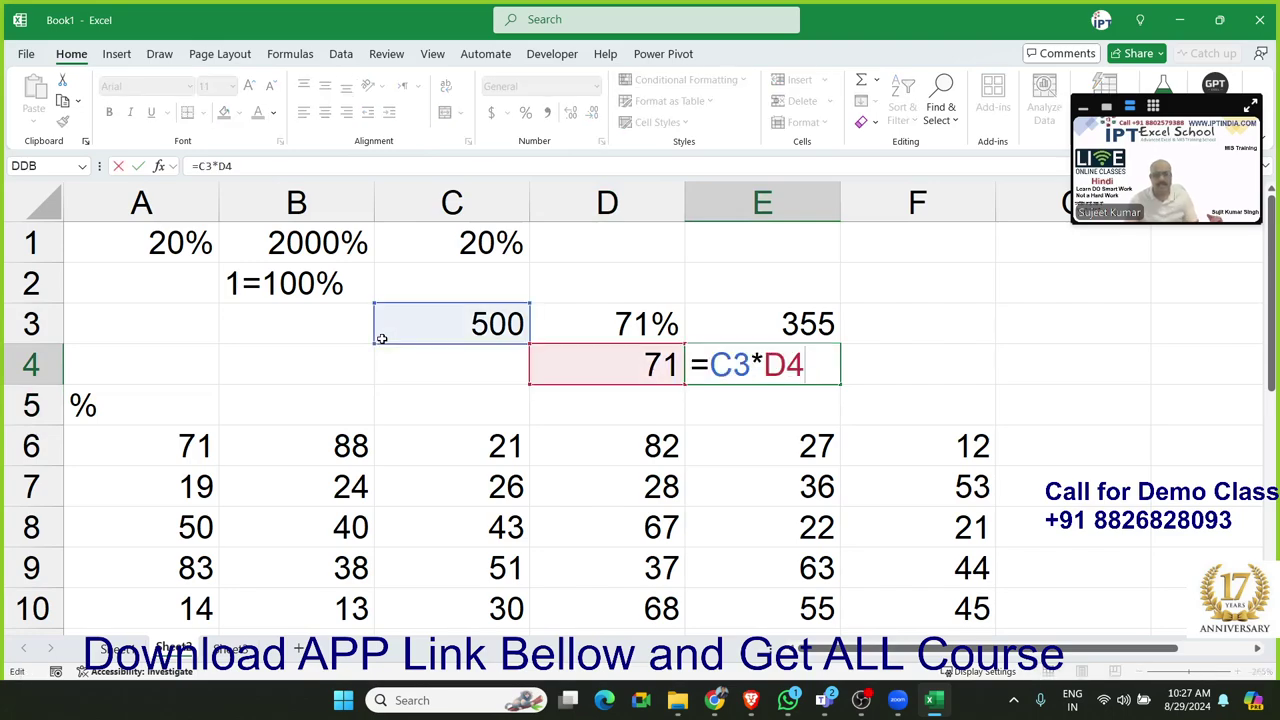
type("/100")
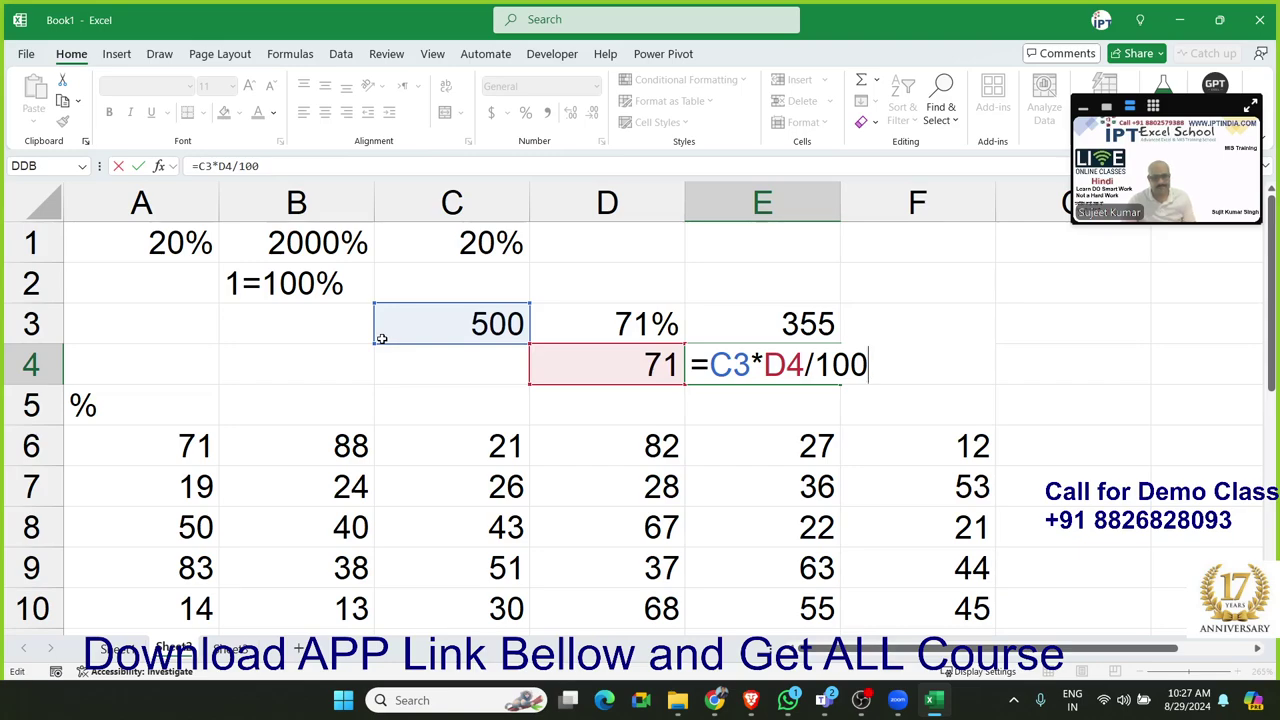
key("Return")
Select the A6:F10 block of random numbers
key("Up")
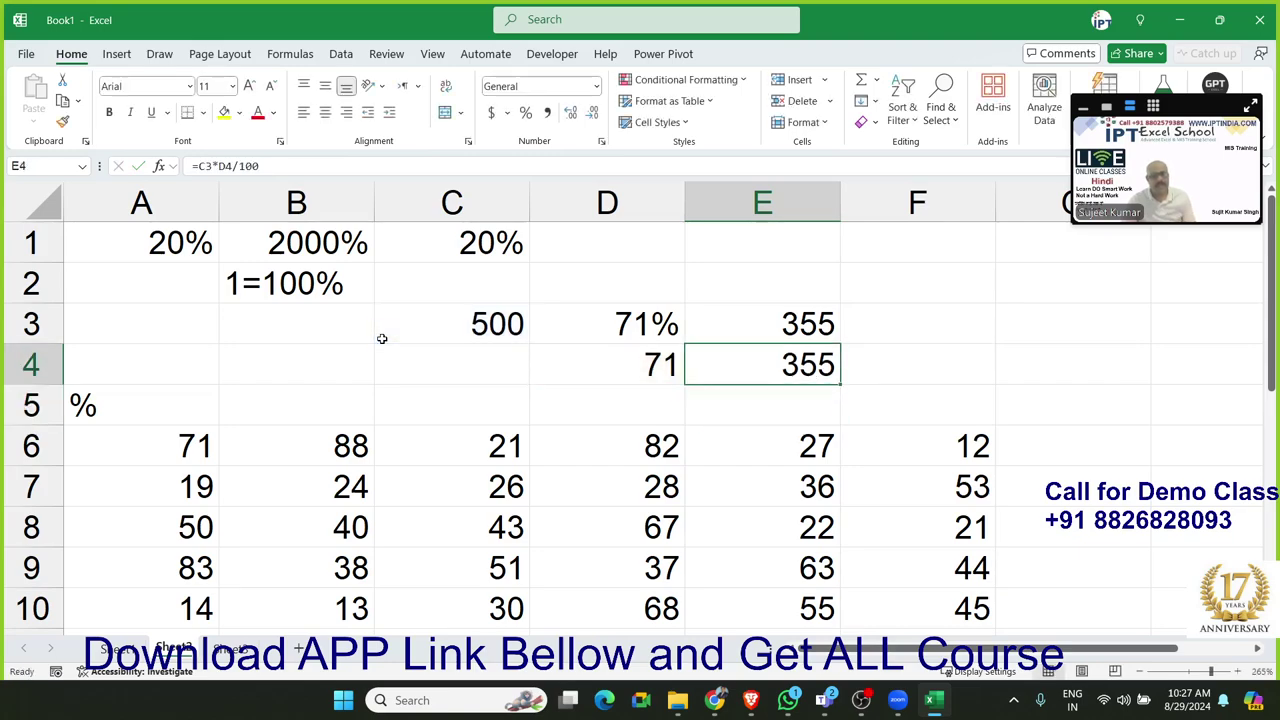
key("Down")
key("Up")
key("Down")
key("Down")
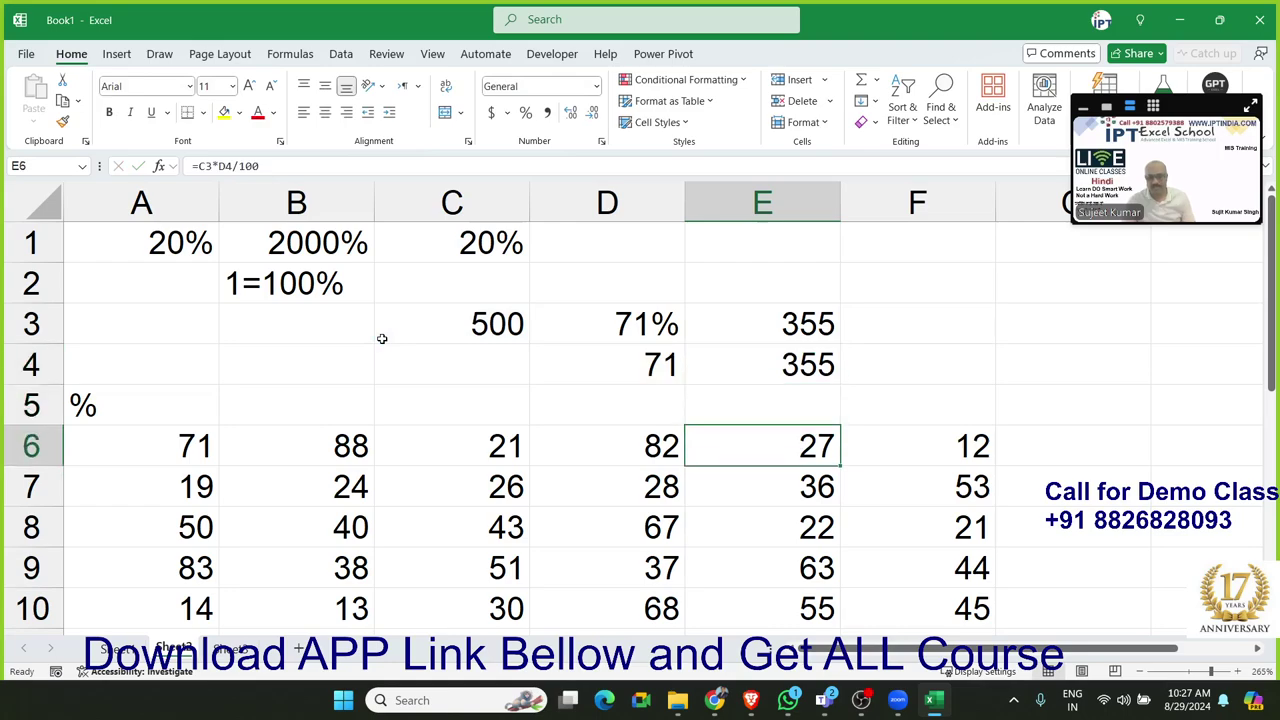
key("Home")
key("shift+Right")
key("shift+Right")
key("shift+Right")
key("shift+Right")
key("ctrl+shift+Down")
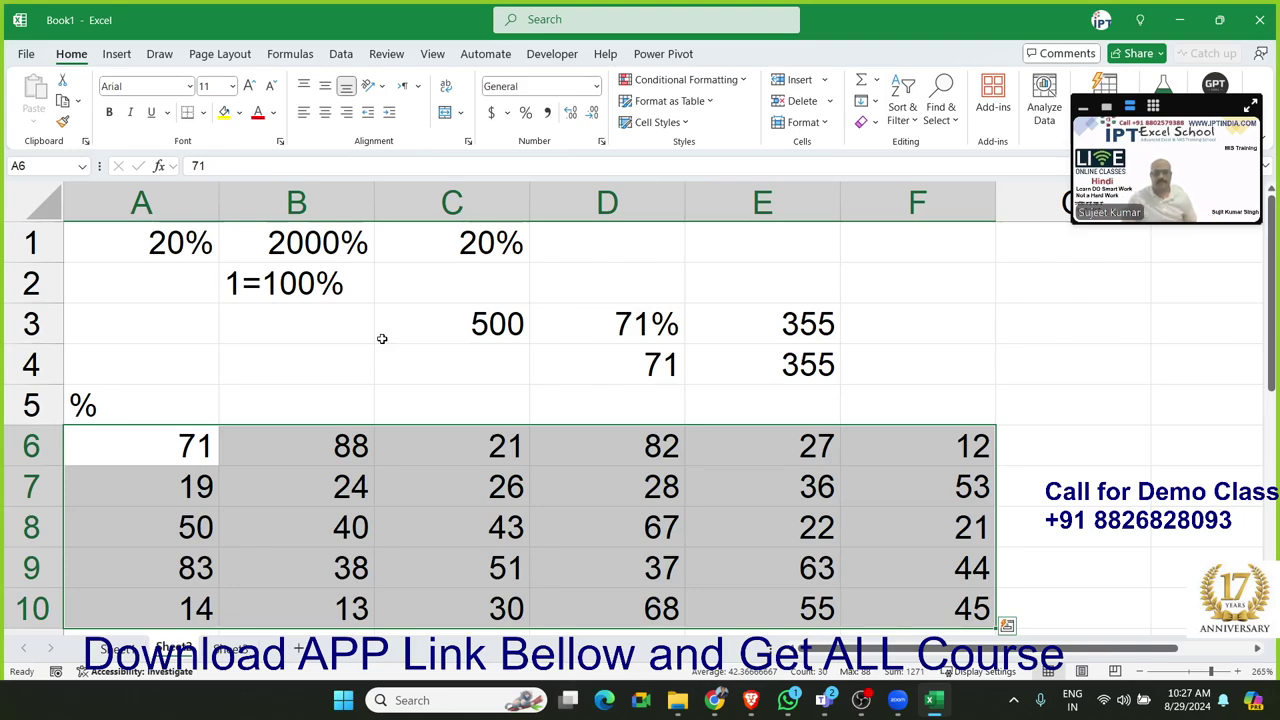
key("Up")
key("Down")
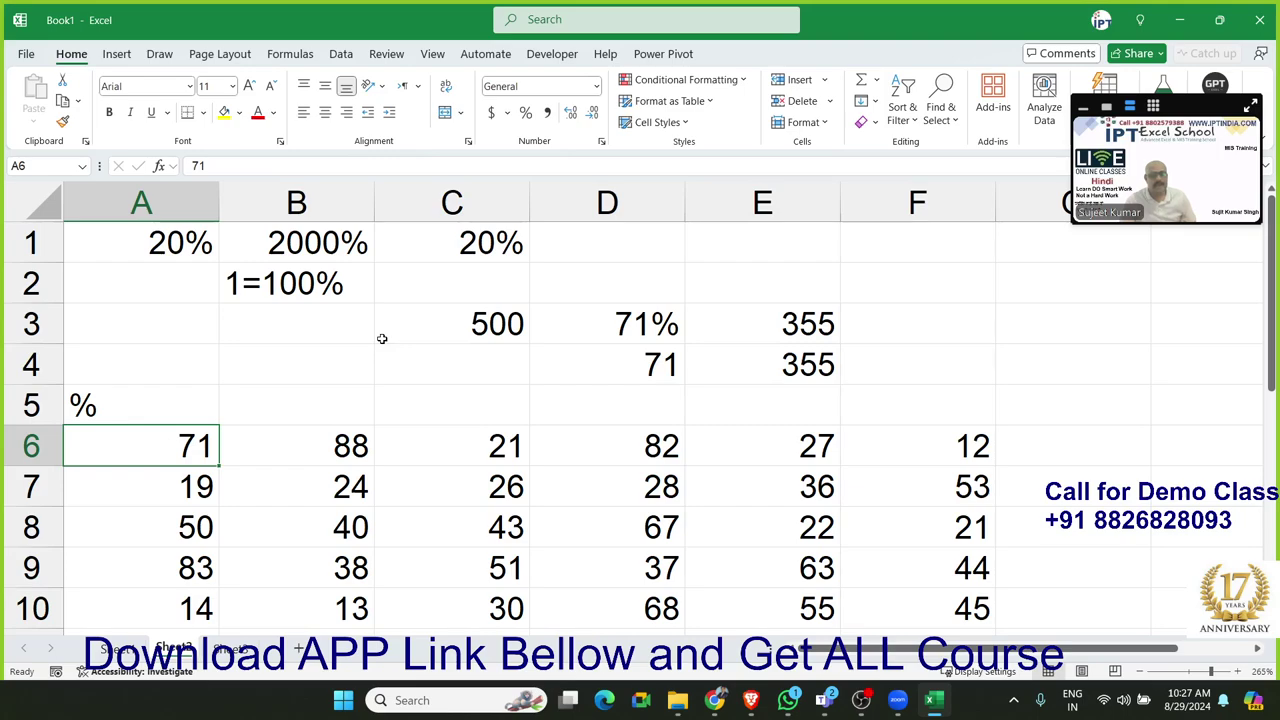
key("Up")
key("Down")
key("Right")
key("Right")
key("Right")
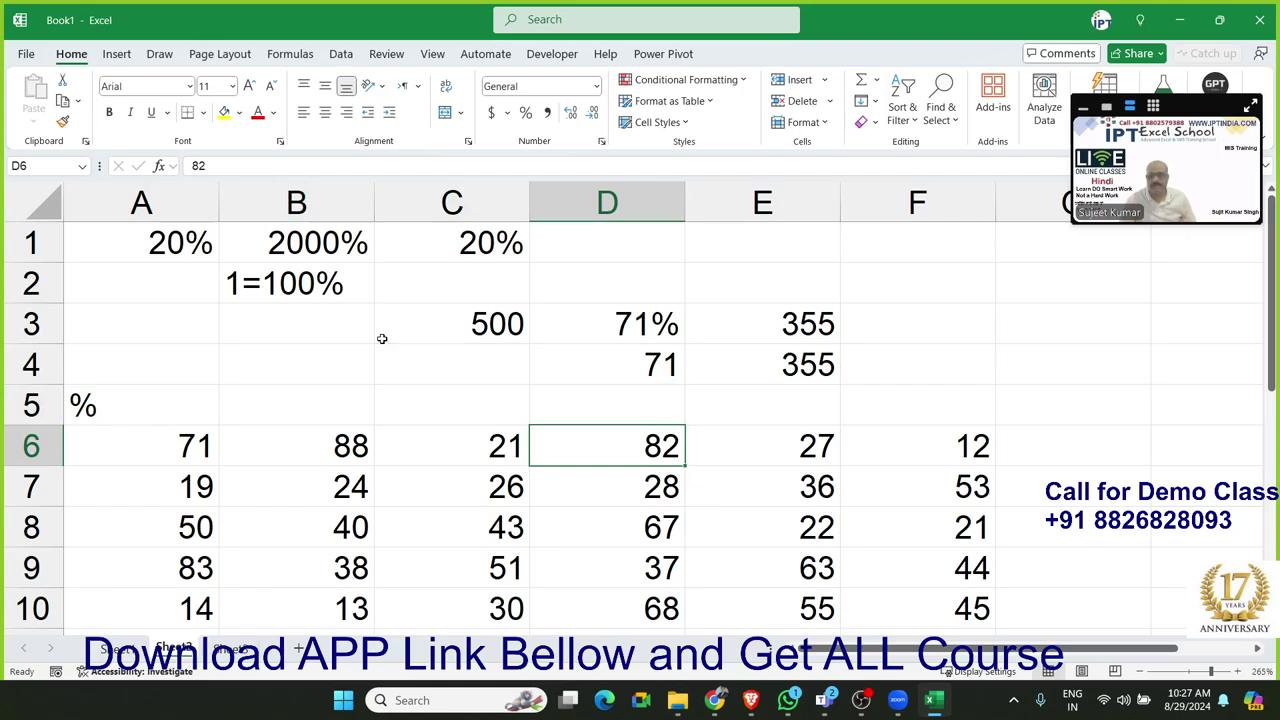
key("Left")
key("Left")
key("Left")
key("Right")
key("Right")
key("Right")
key("Left")
key("Left")
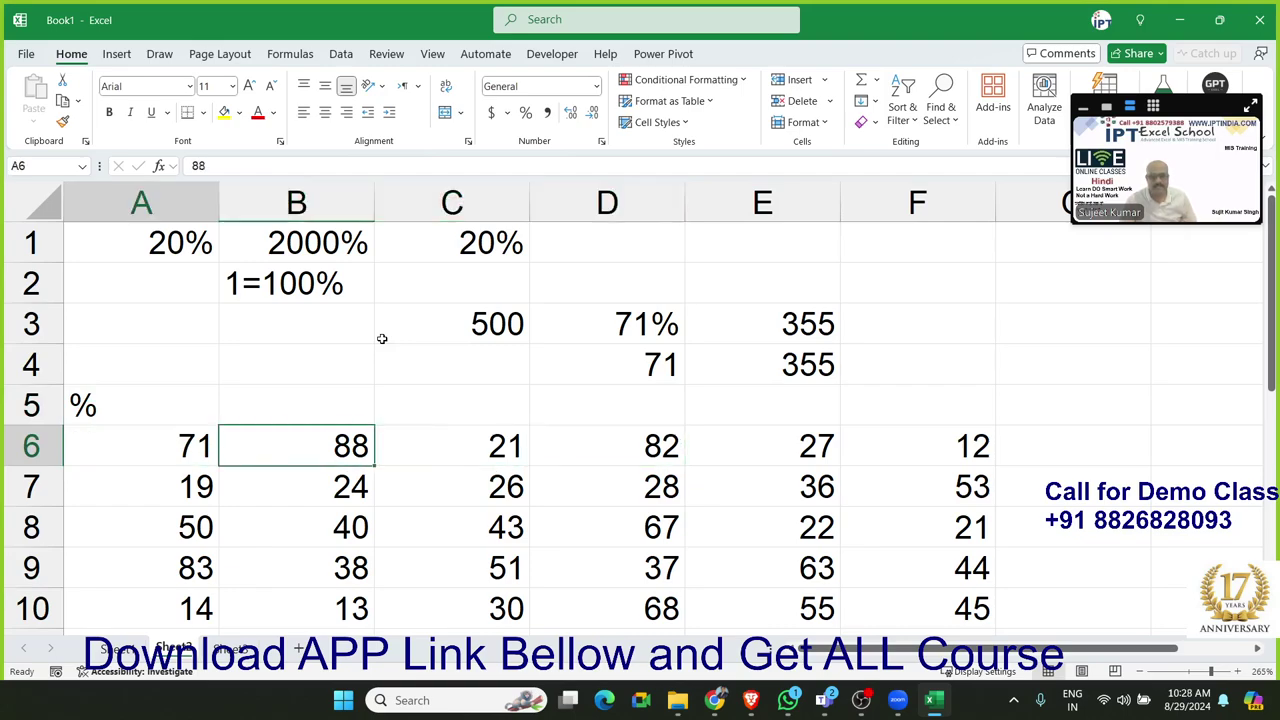
key("Right")
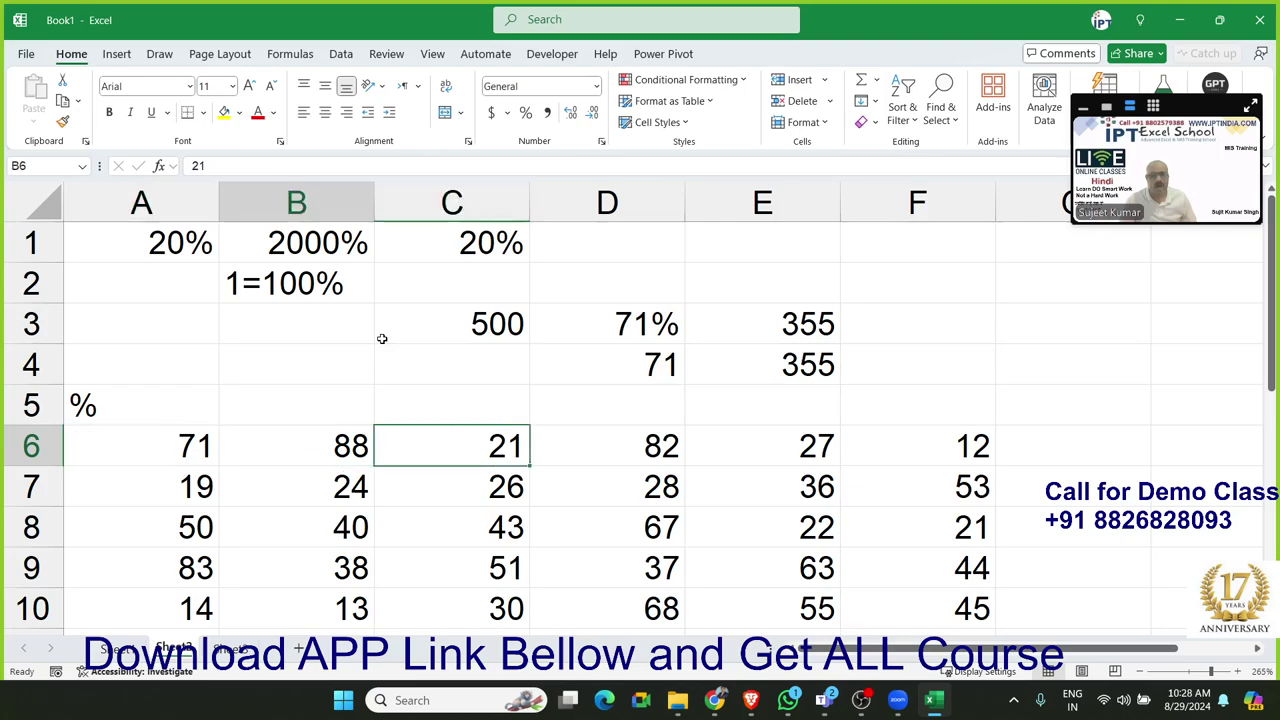
key("Left")
key("Left")
key("Up")
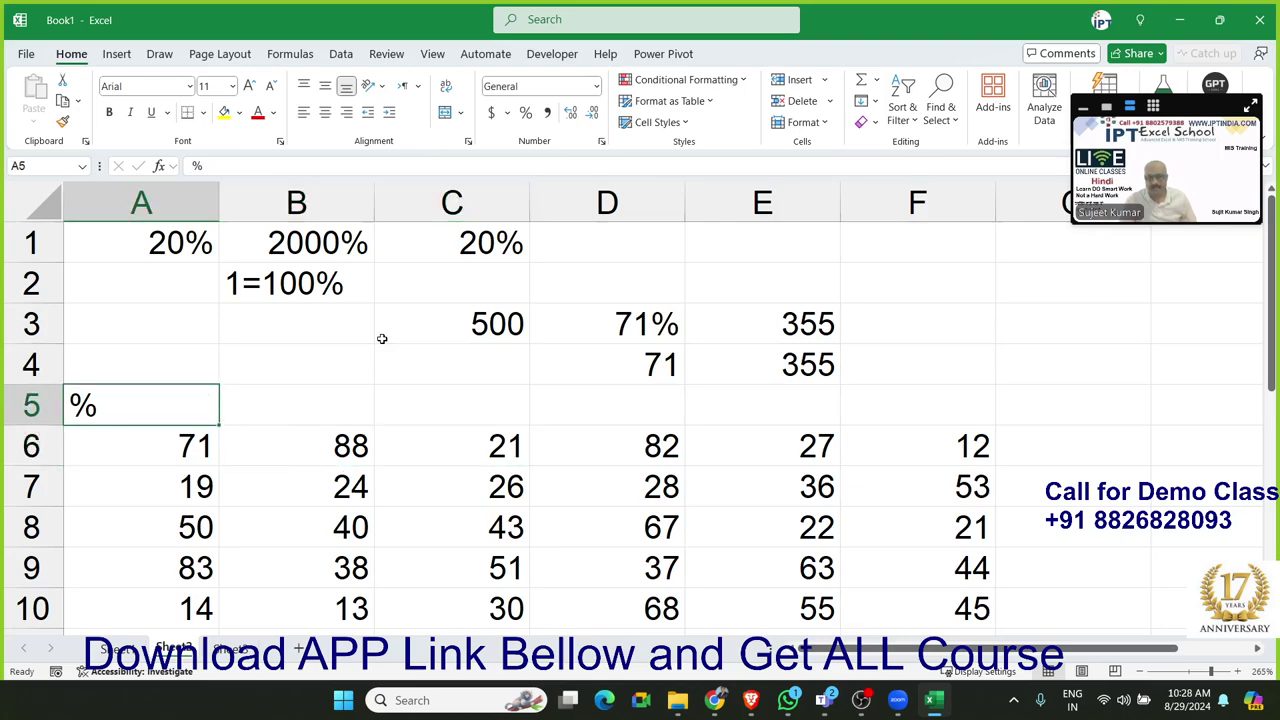
key("Down")
type("71")
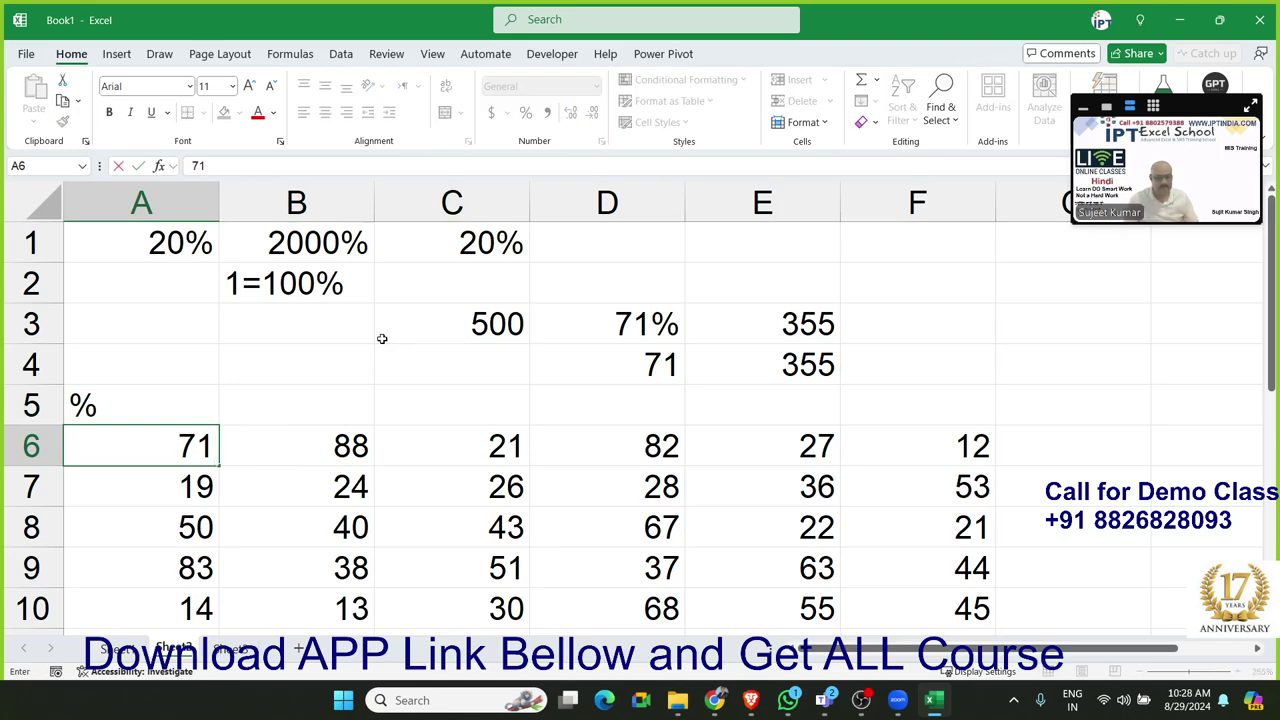
type("%")
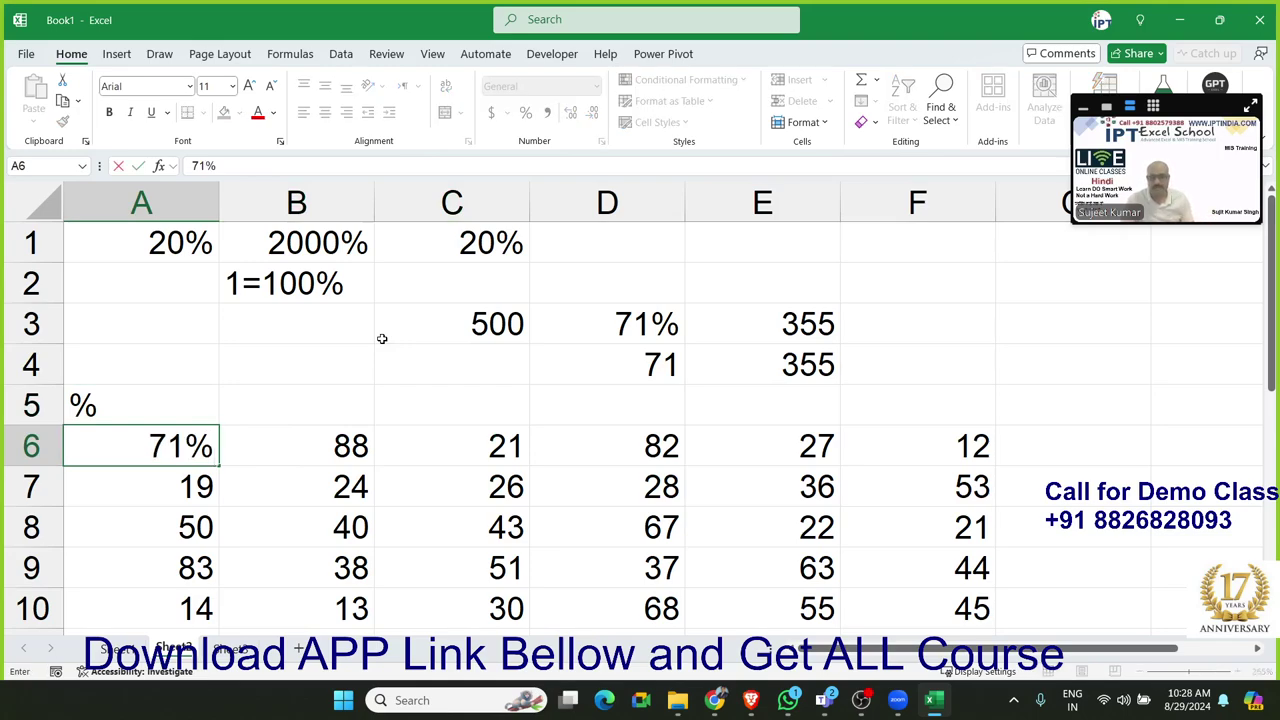
key("Escape")
key("ctrl+shift+Right")
key("ctrl+shift+Down")
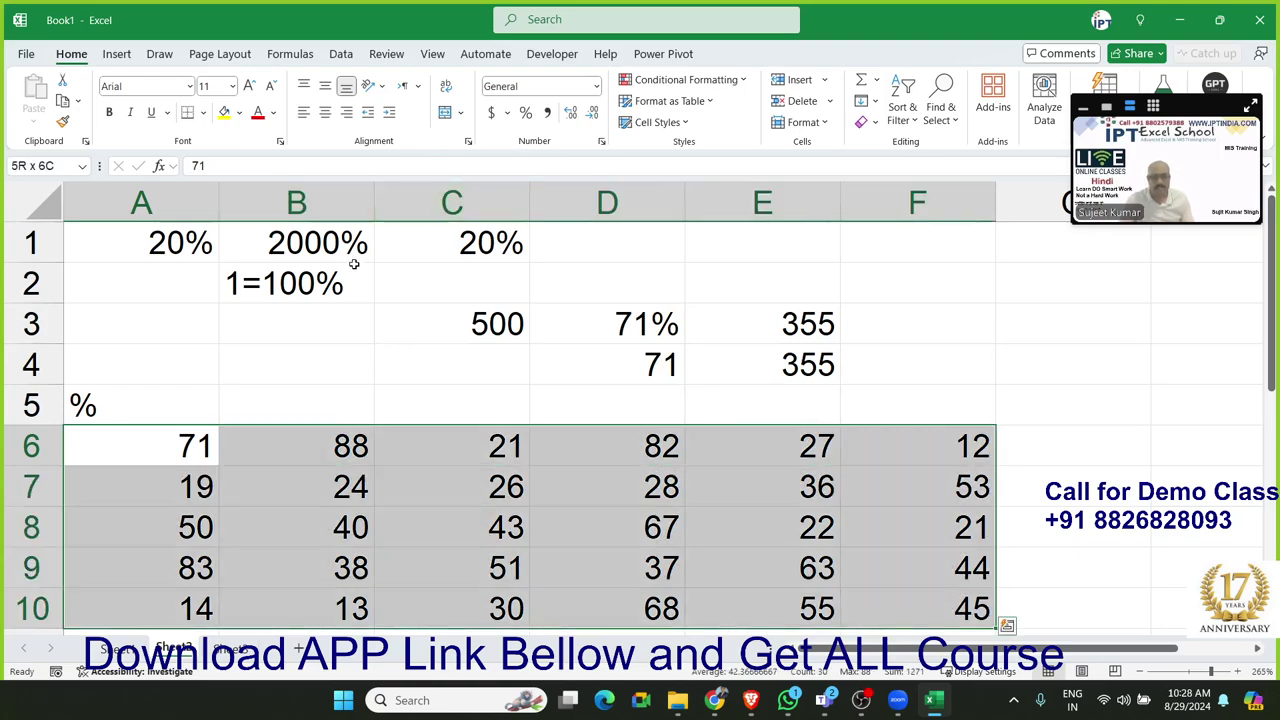
key("ctrl+q")
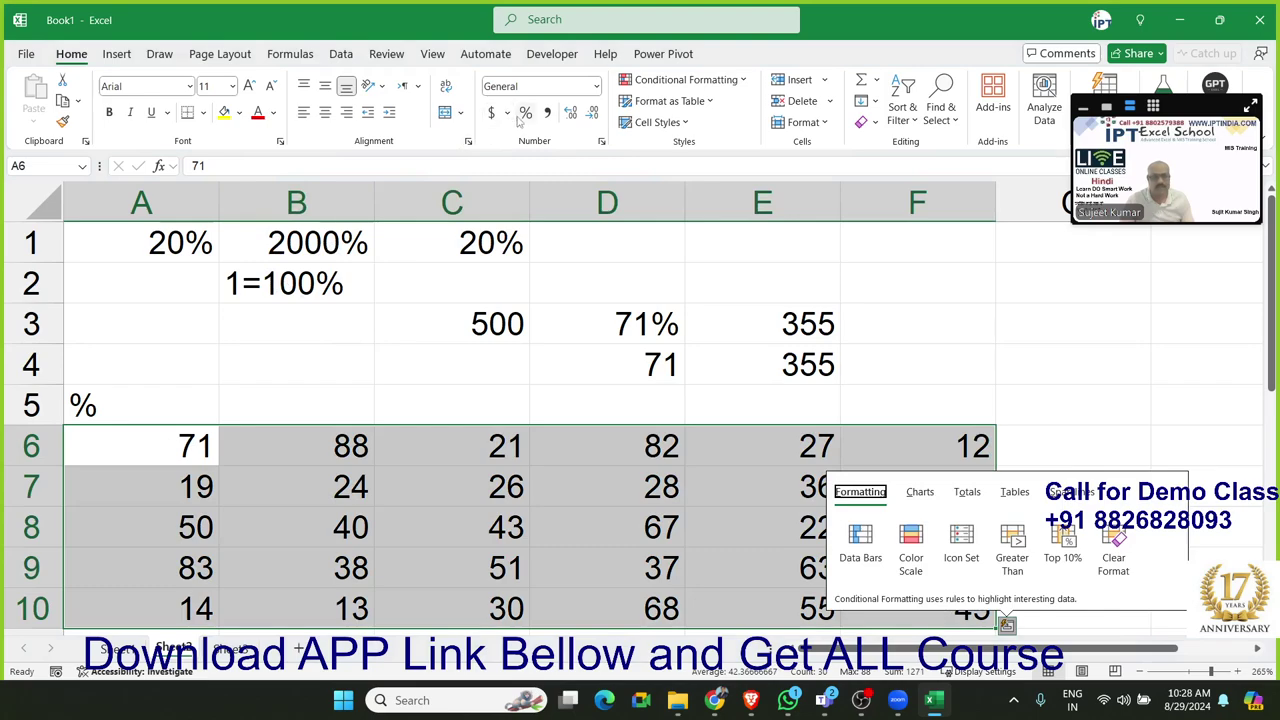
left_click(525, 113)
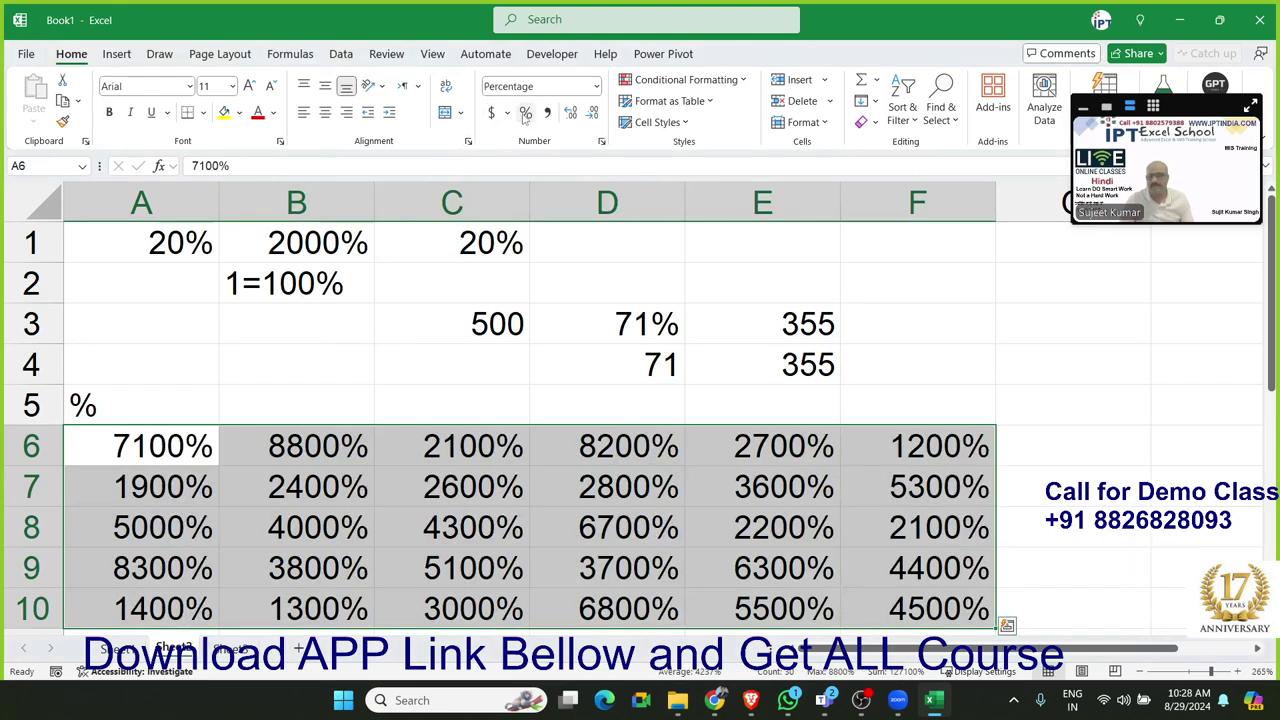
key("ctrl+z")
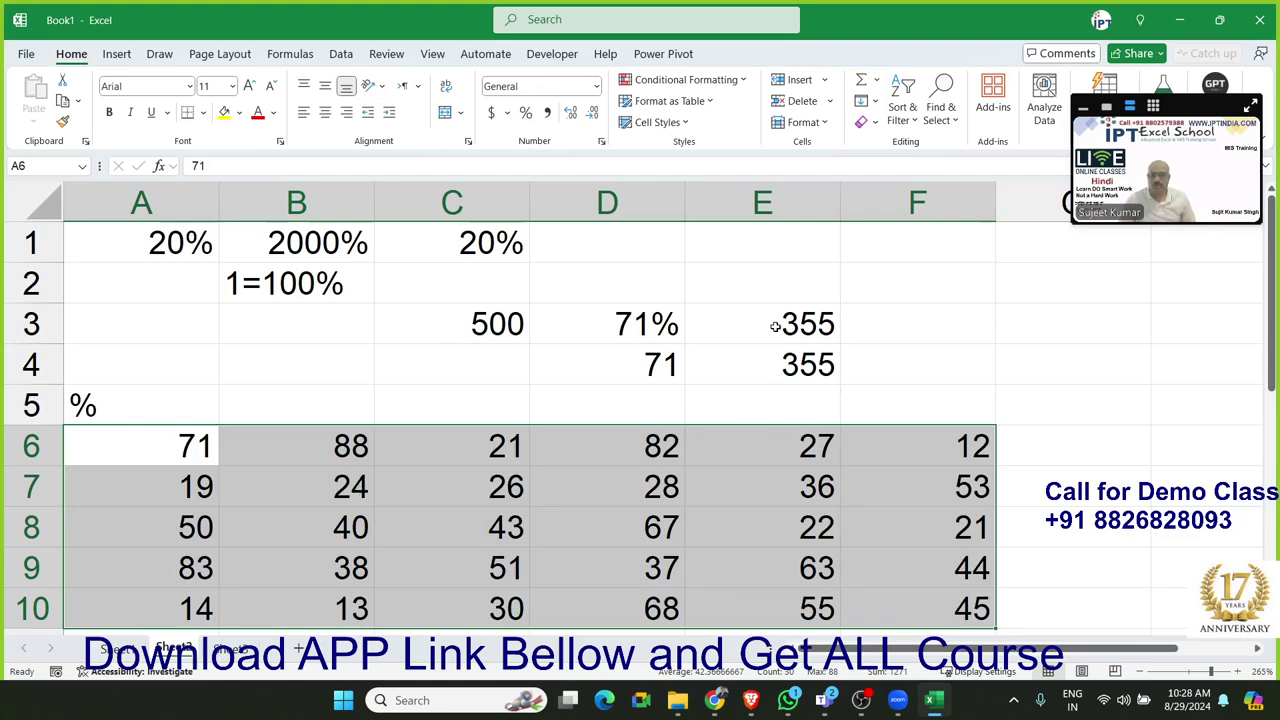
left_click(769, 357)
type("=C3*D4/100")
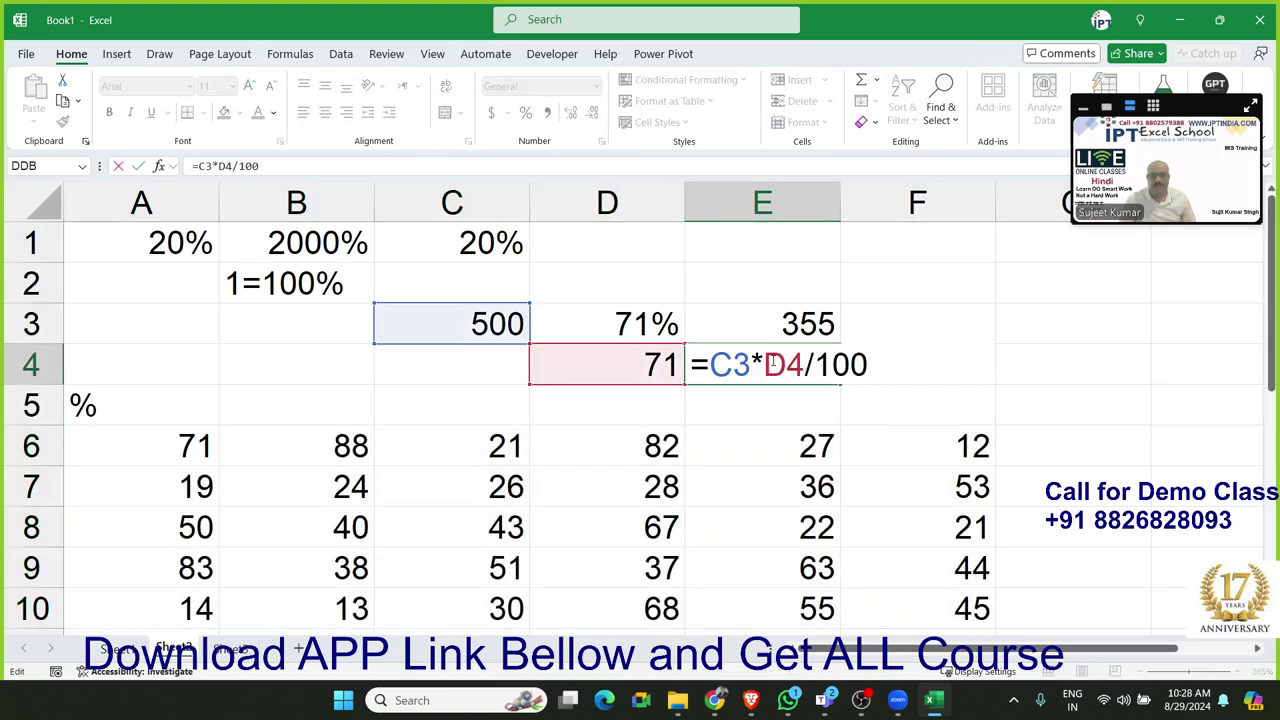
left_click_drag(816, 360, 889, 366)
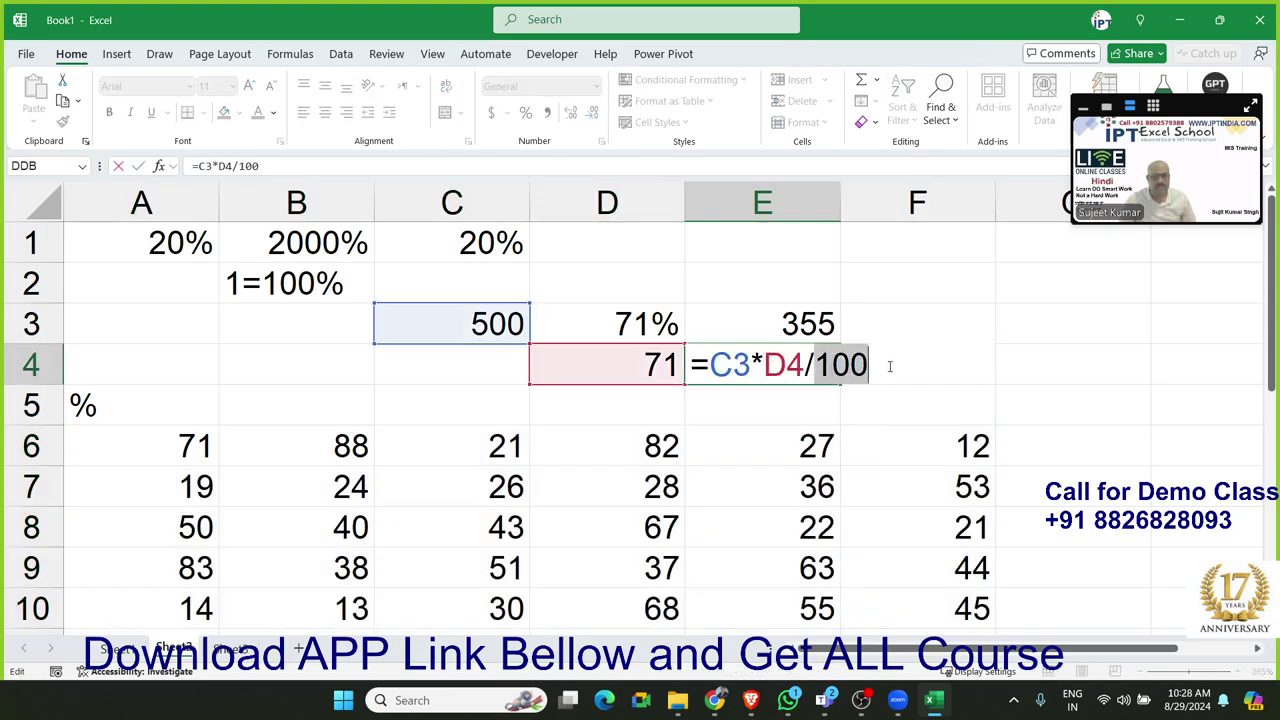
key("Return")
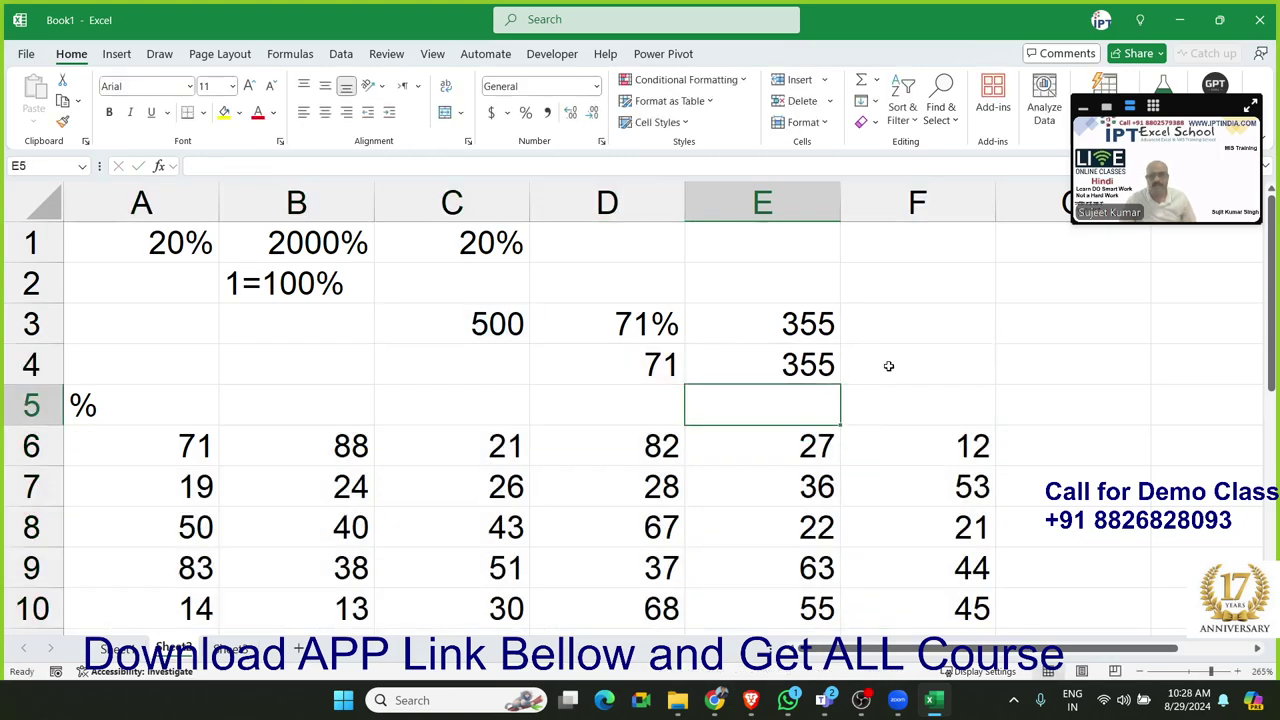
double_click(830, 326)
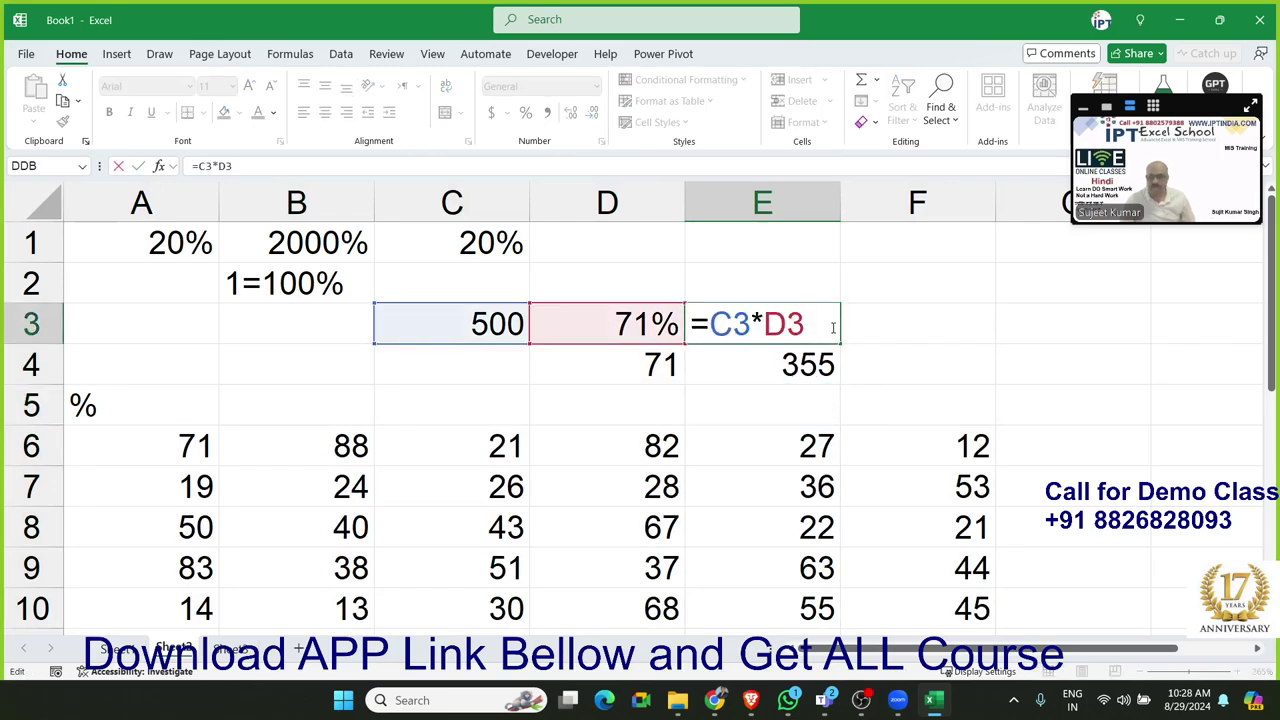
key("Return")
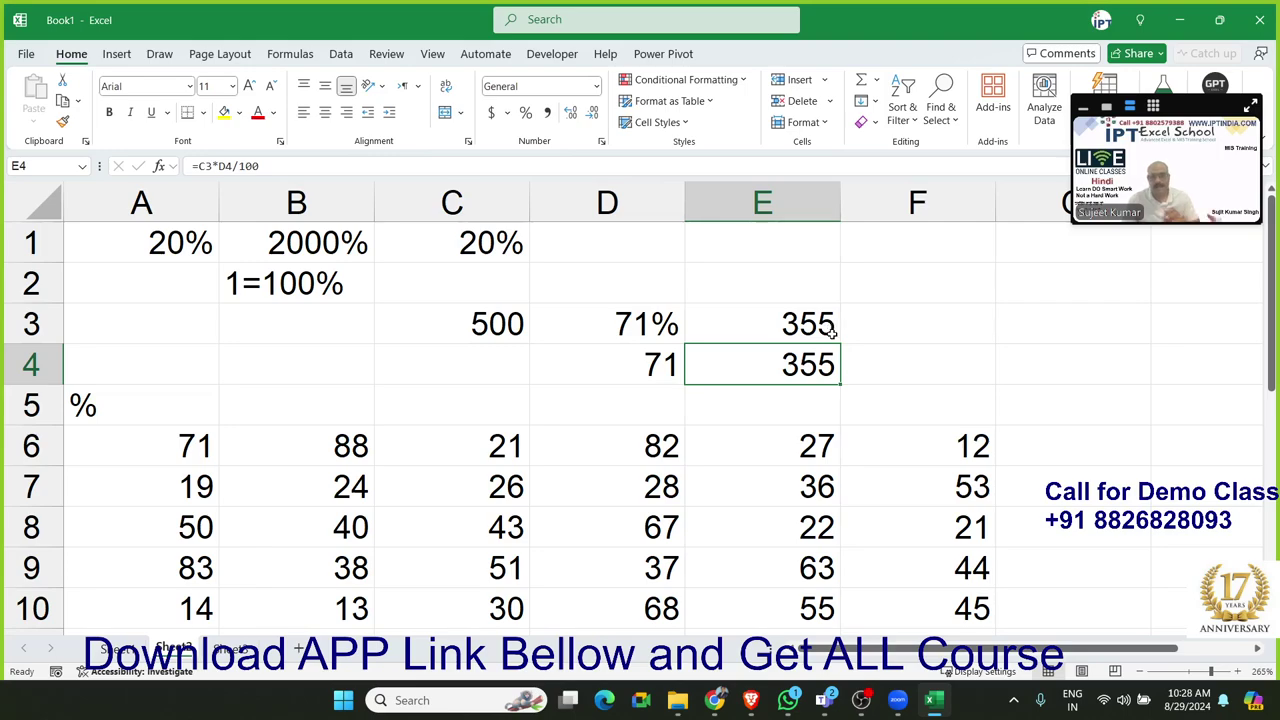
scroll(834, 480, "down", 2)
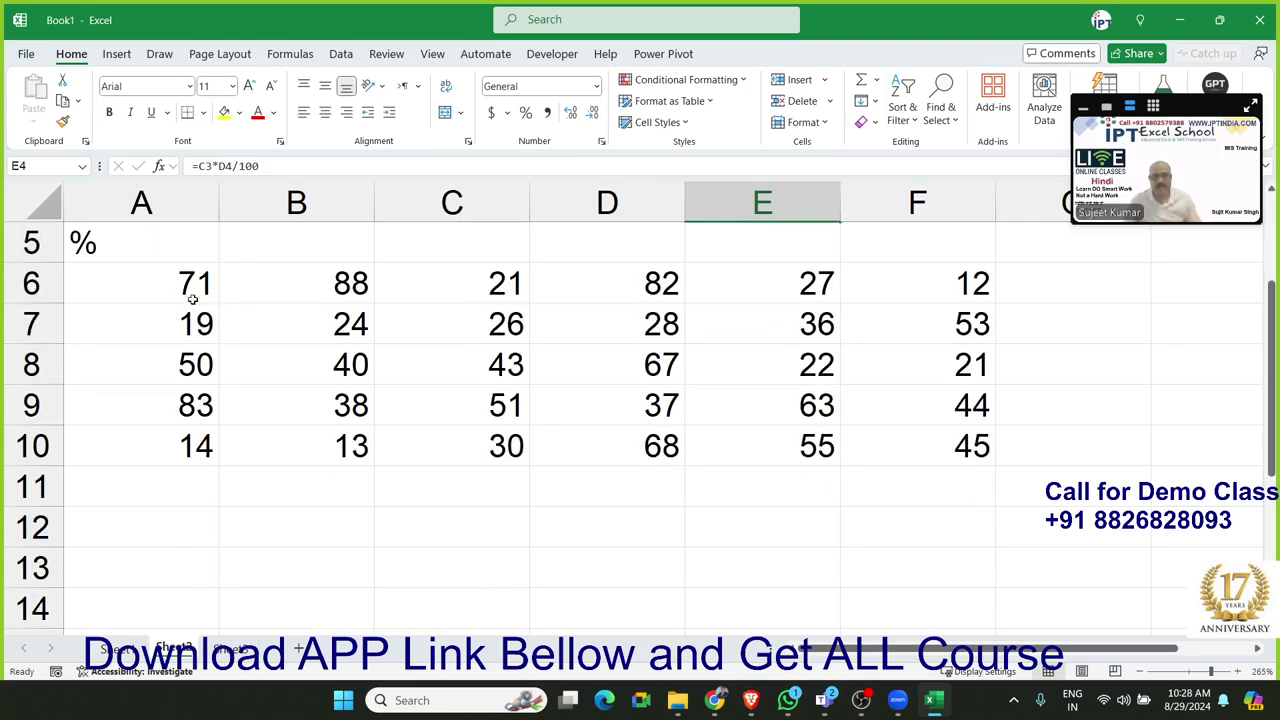
left_click_drag(200, 280, 922, 446)
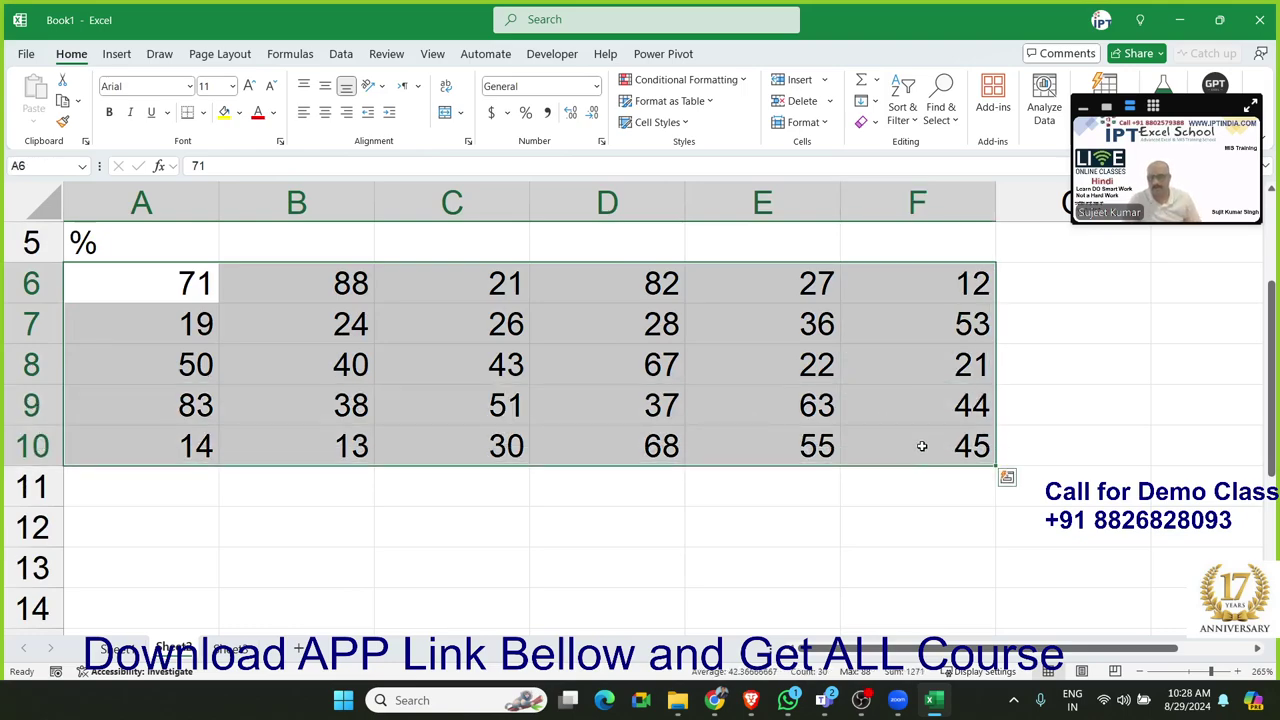
left_click(525, 112)
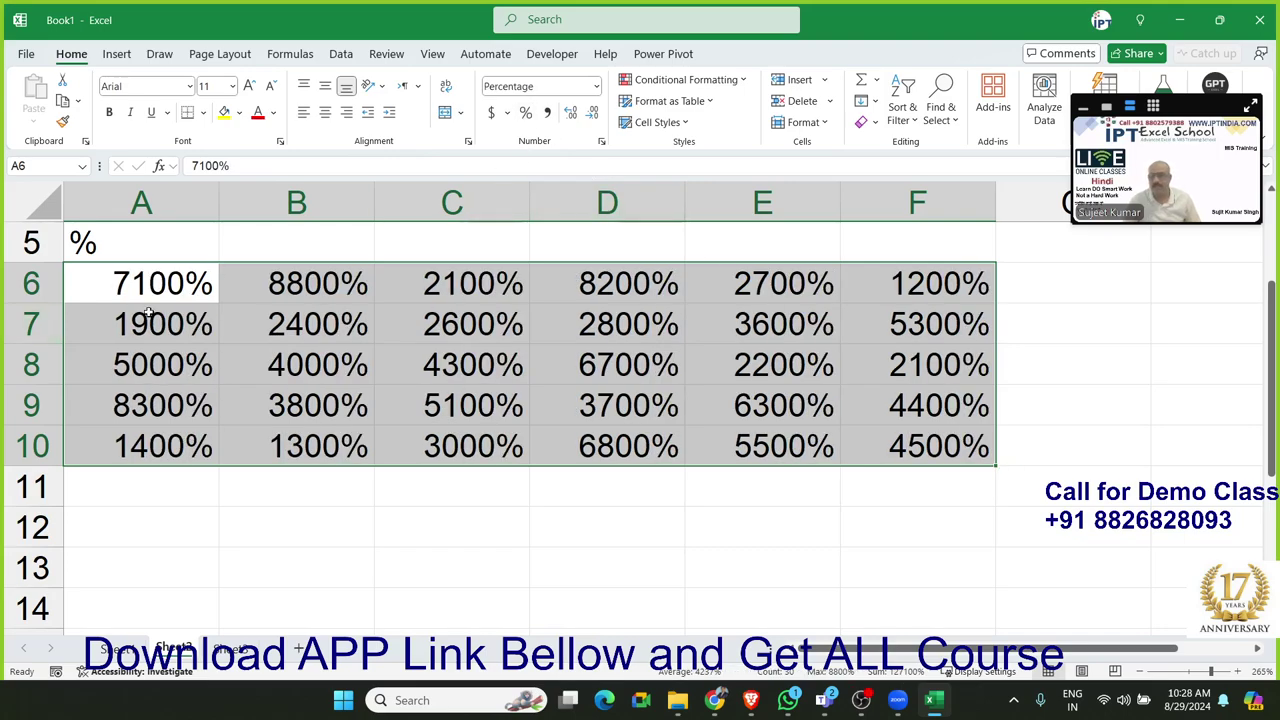
key("ctrl+z")
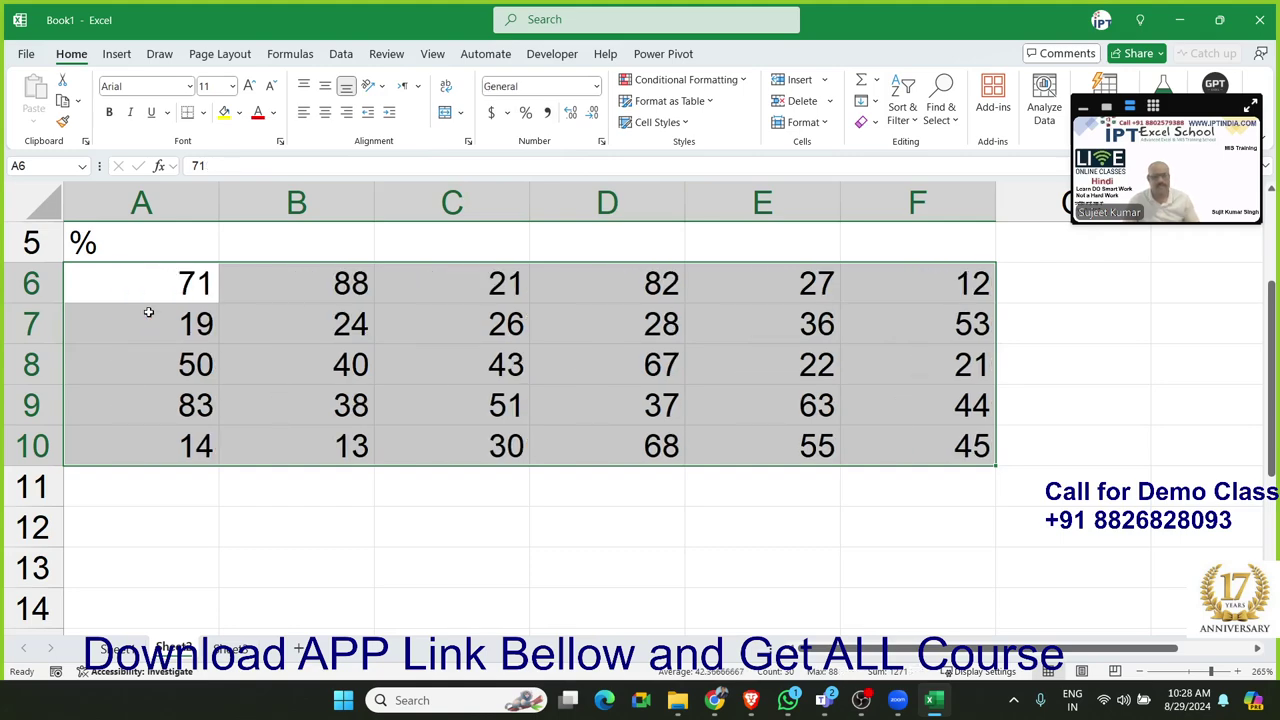
double_click(210, 287)
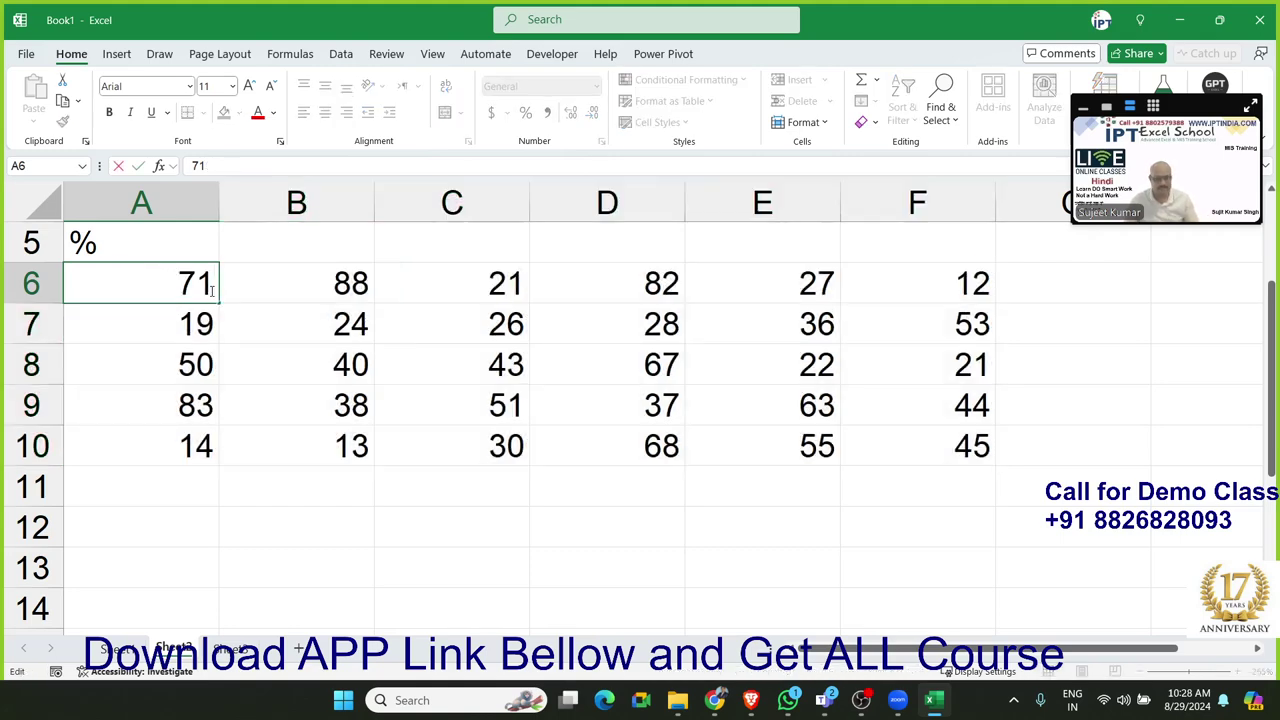
type("%")
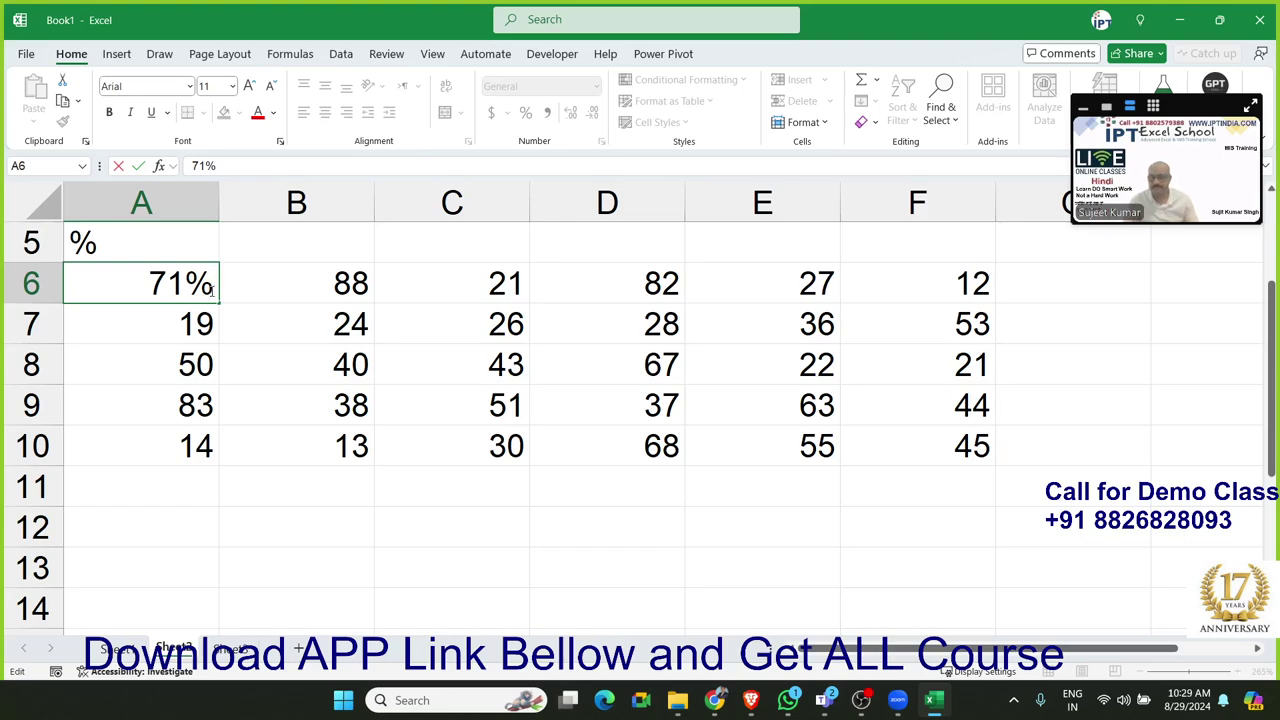
key("Escape")
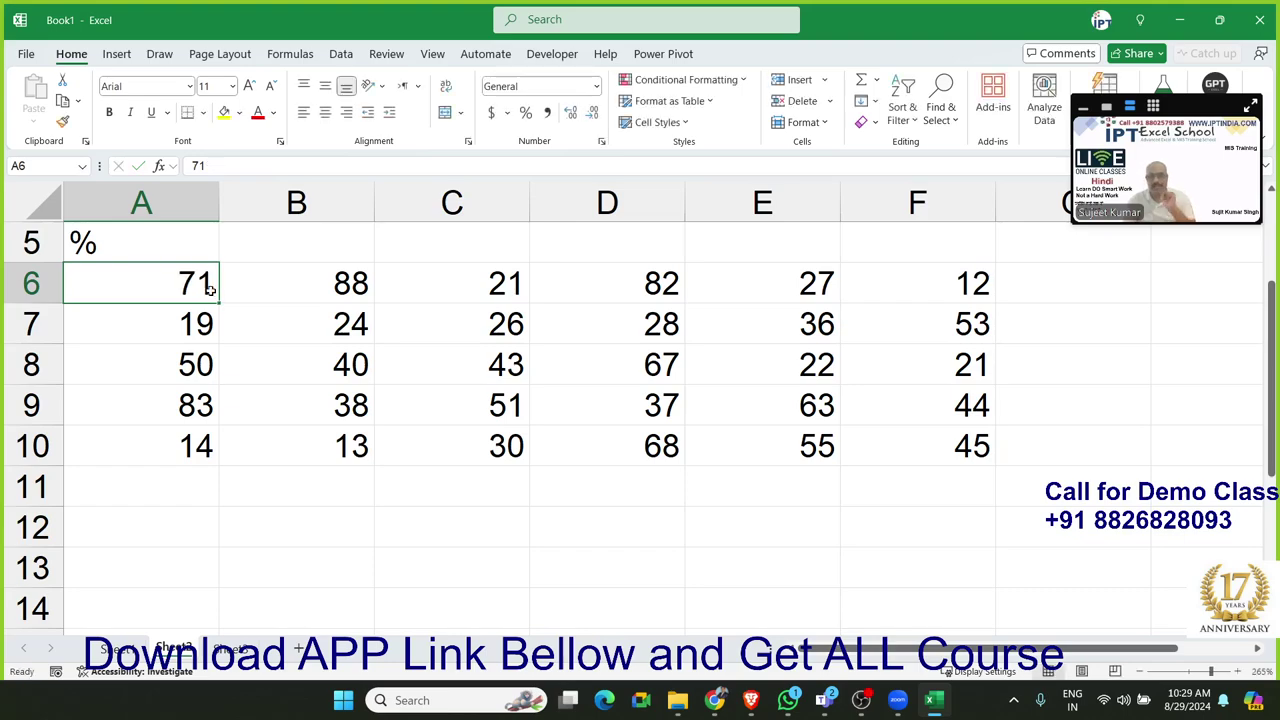
double_click(210, 283)
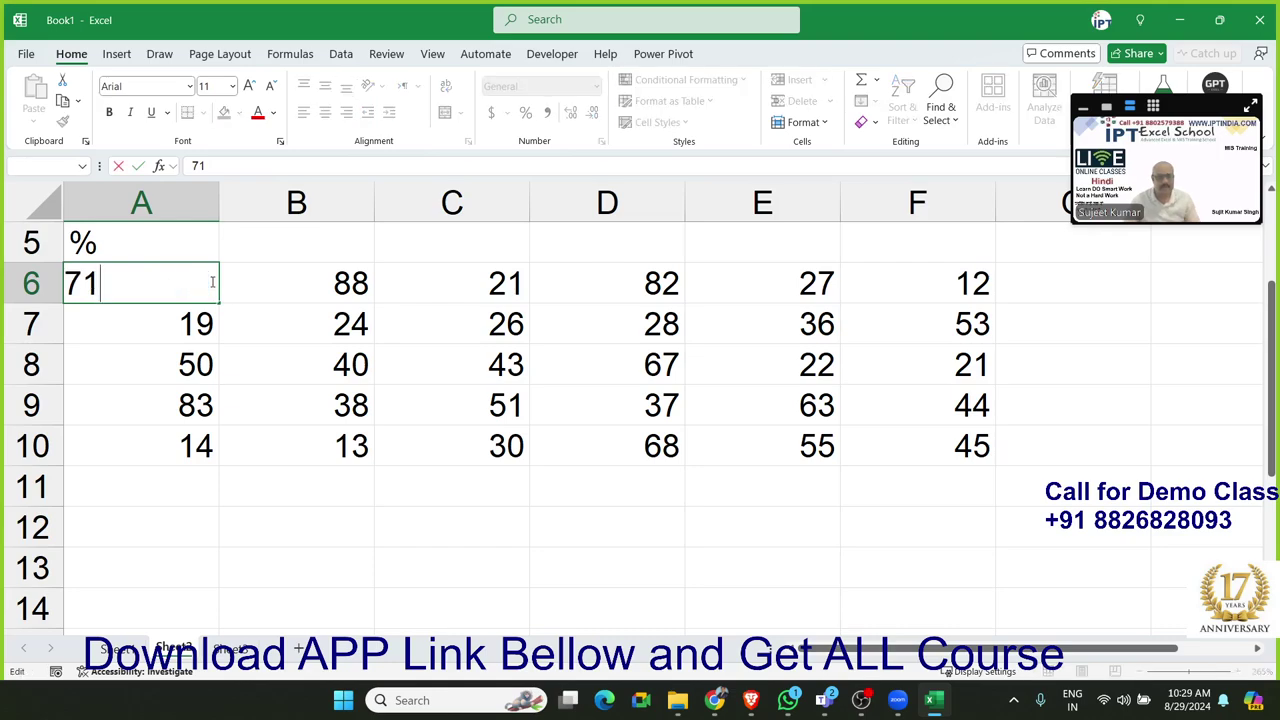
type("%")
key("Return")
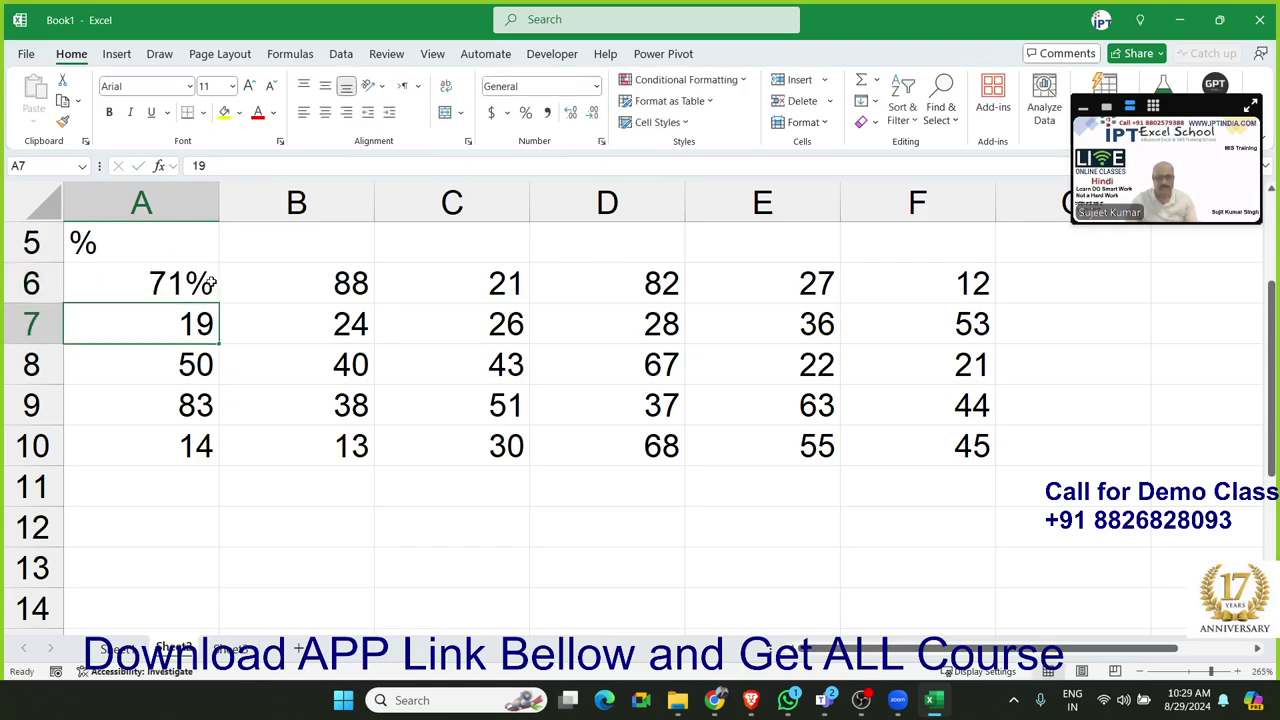
double_click(212, 316)
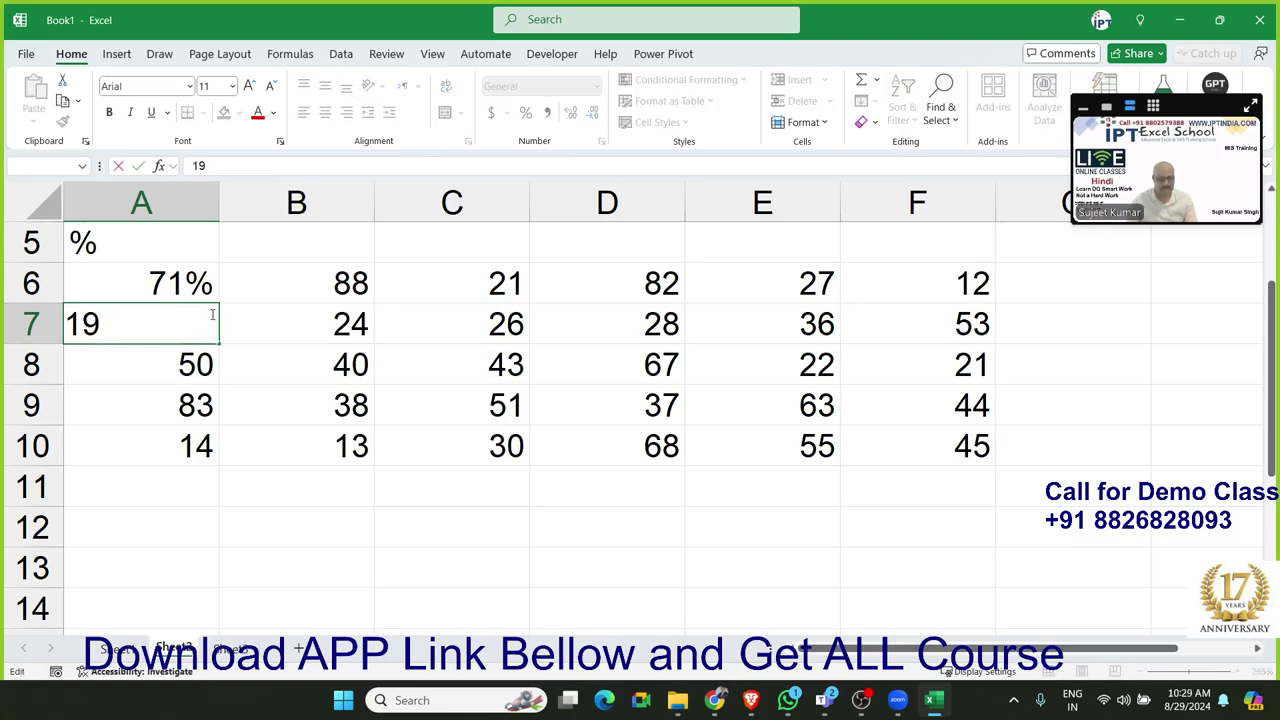
type("%")
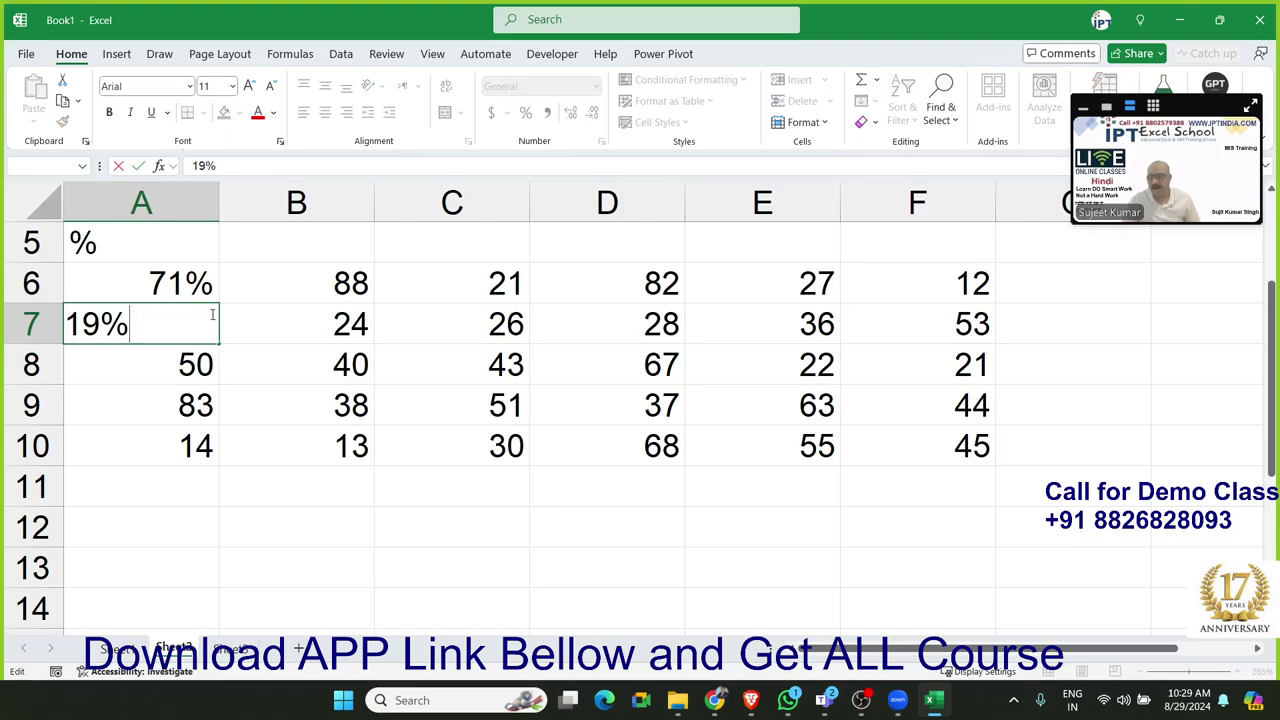
key("Return")
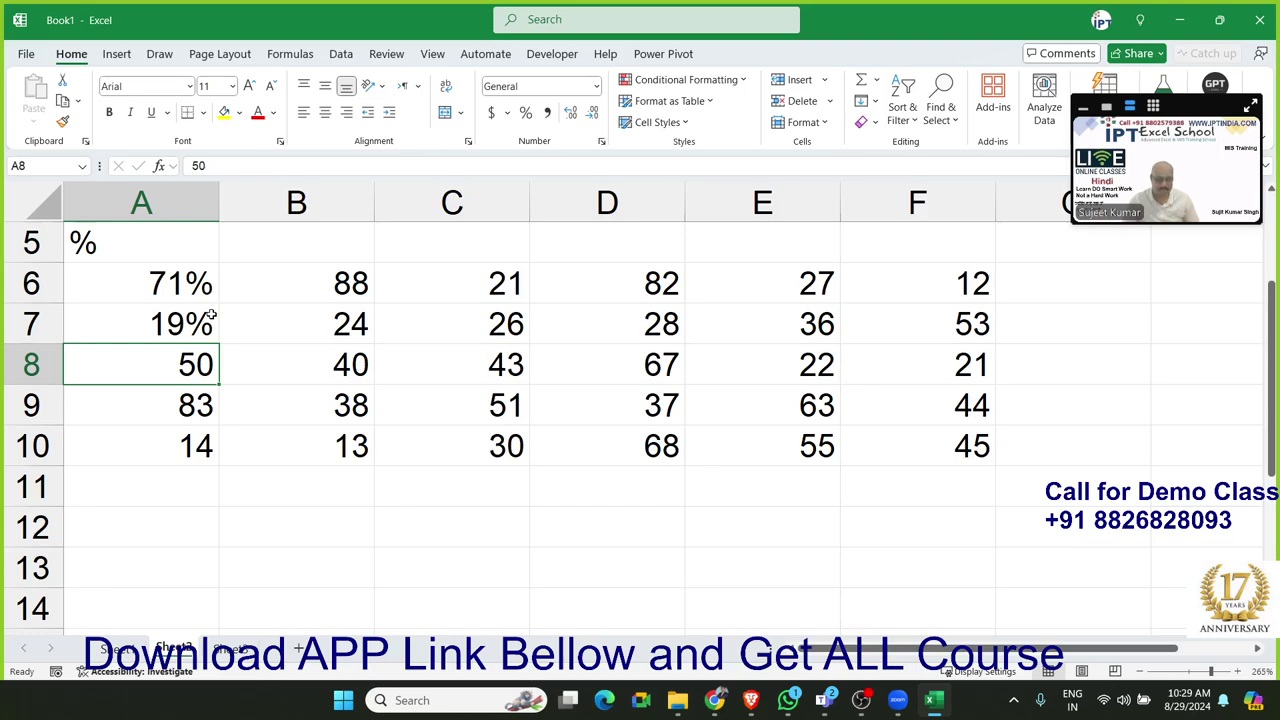
key("ctrl+z")
key("ctrl+z")
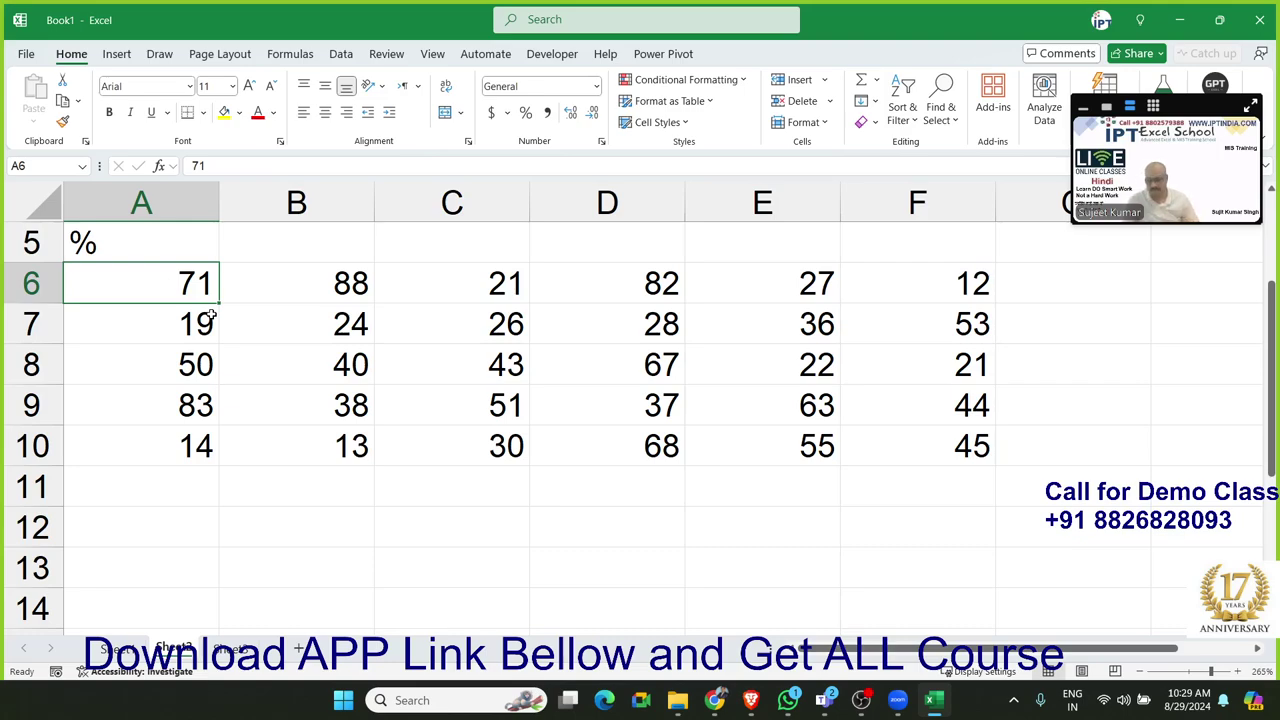
Enter 0.71, 0.19 and 0.50 in A6, A7 and A8
type("0.7")
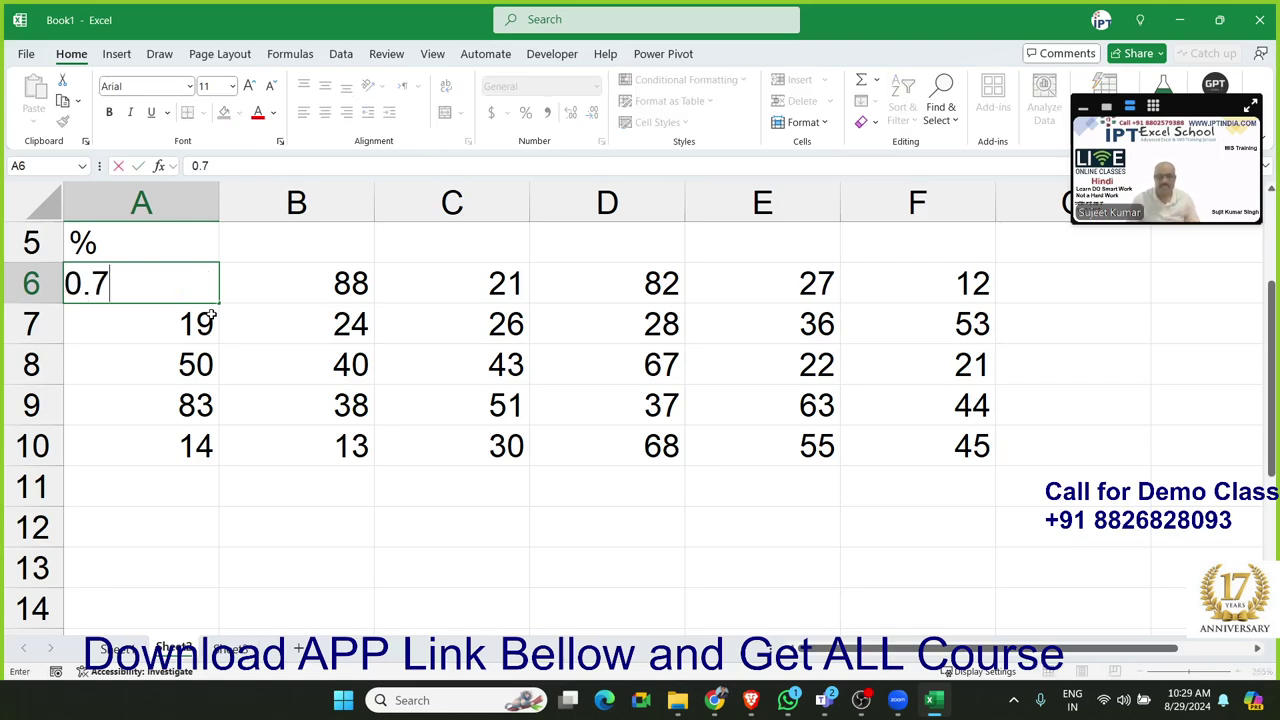
type("1")
key("Return")
type("0.1")
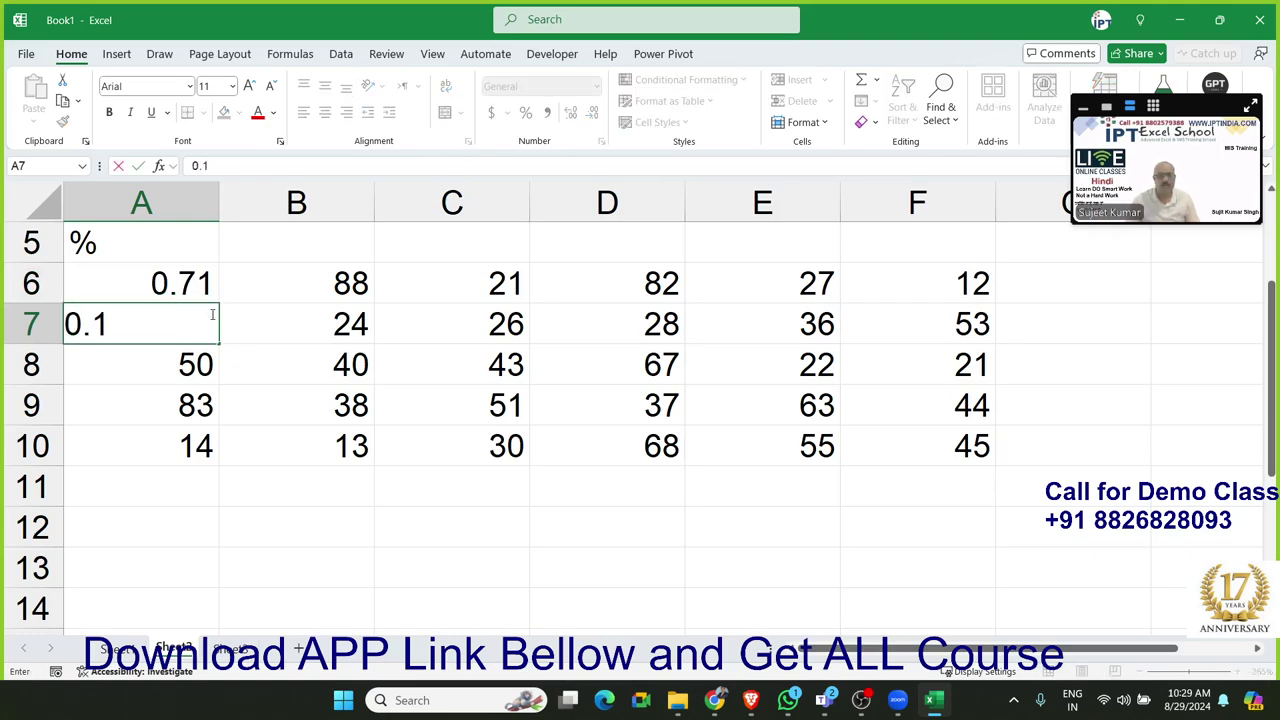
type("9")
key("Return")
type("0")
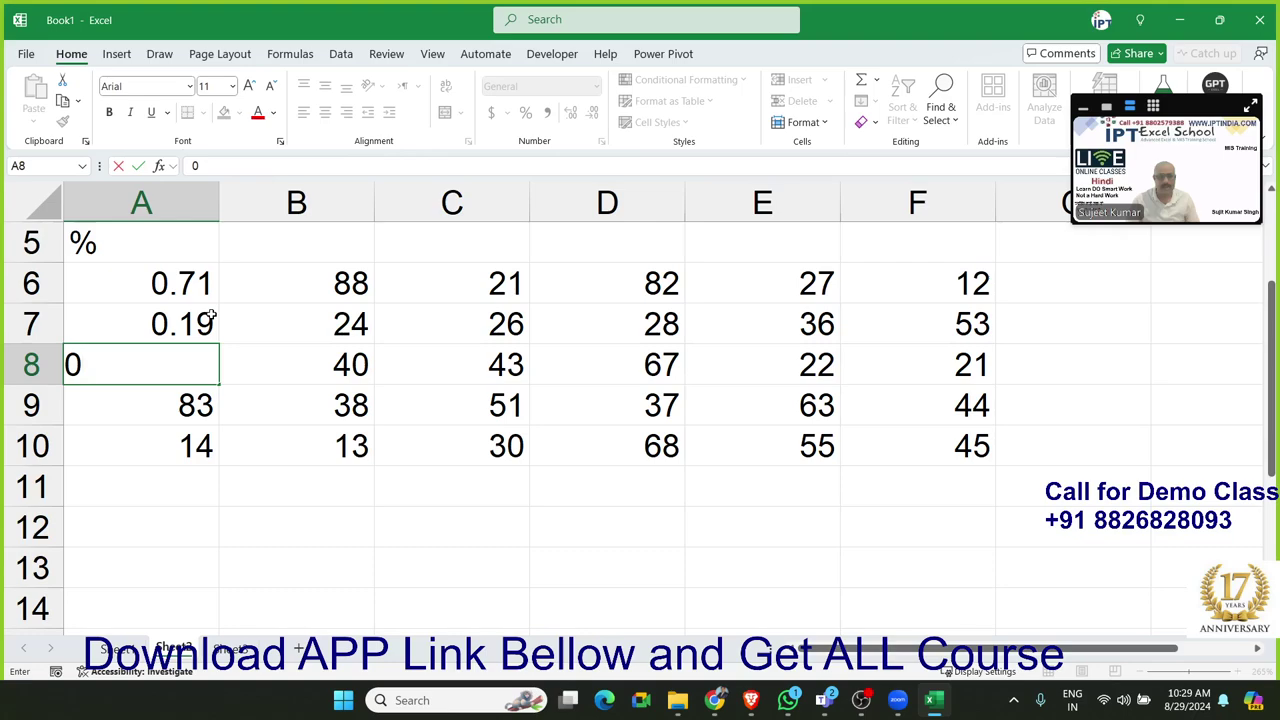
type(".50")
key("Return")
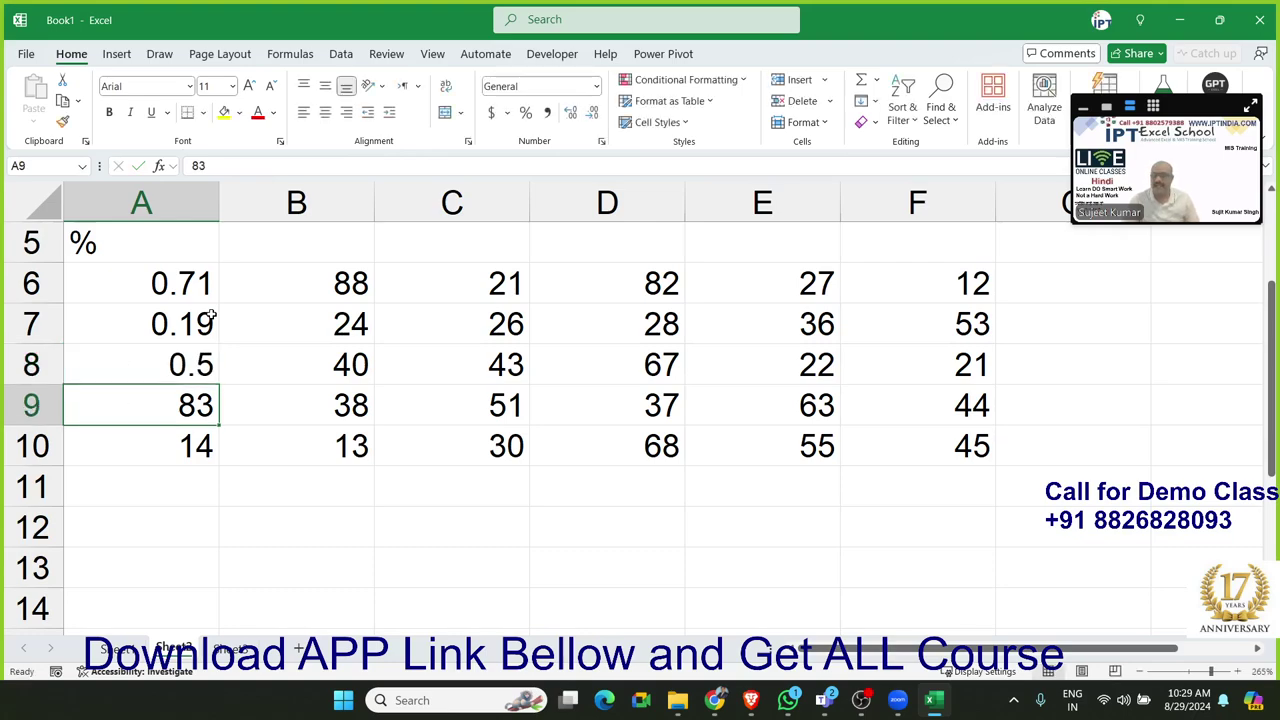
Format A6:A8 as percentages, then undo the changes
key("Up")
key("shift+Up")
key("shift+Up")
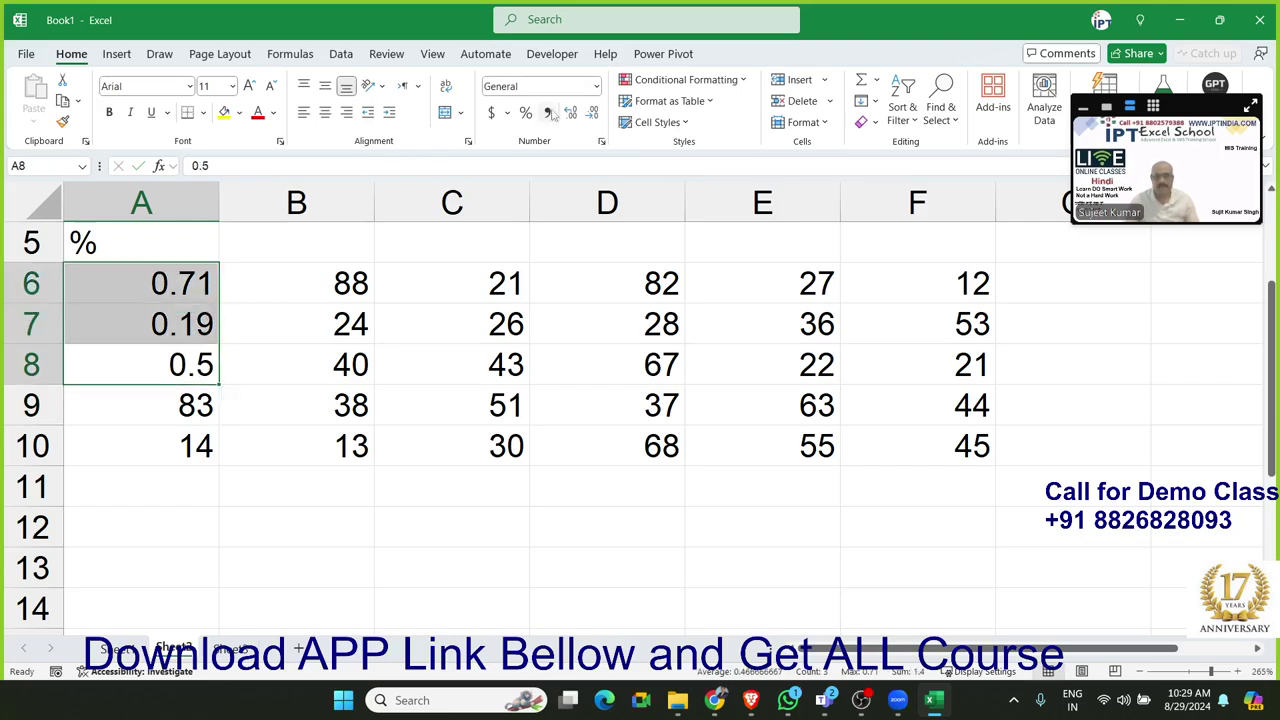
left_click(230, 396)
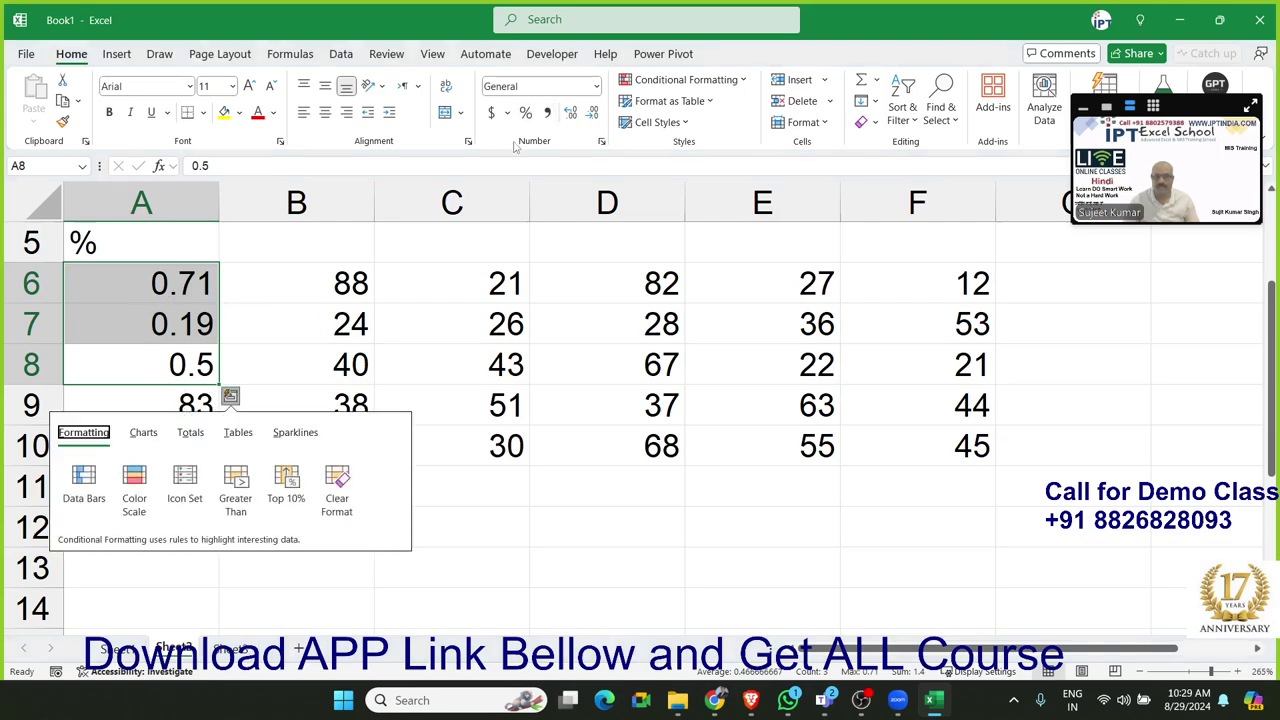
left_click(531, 113)
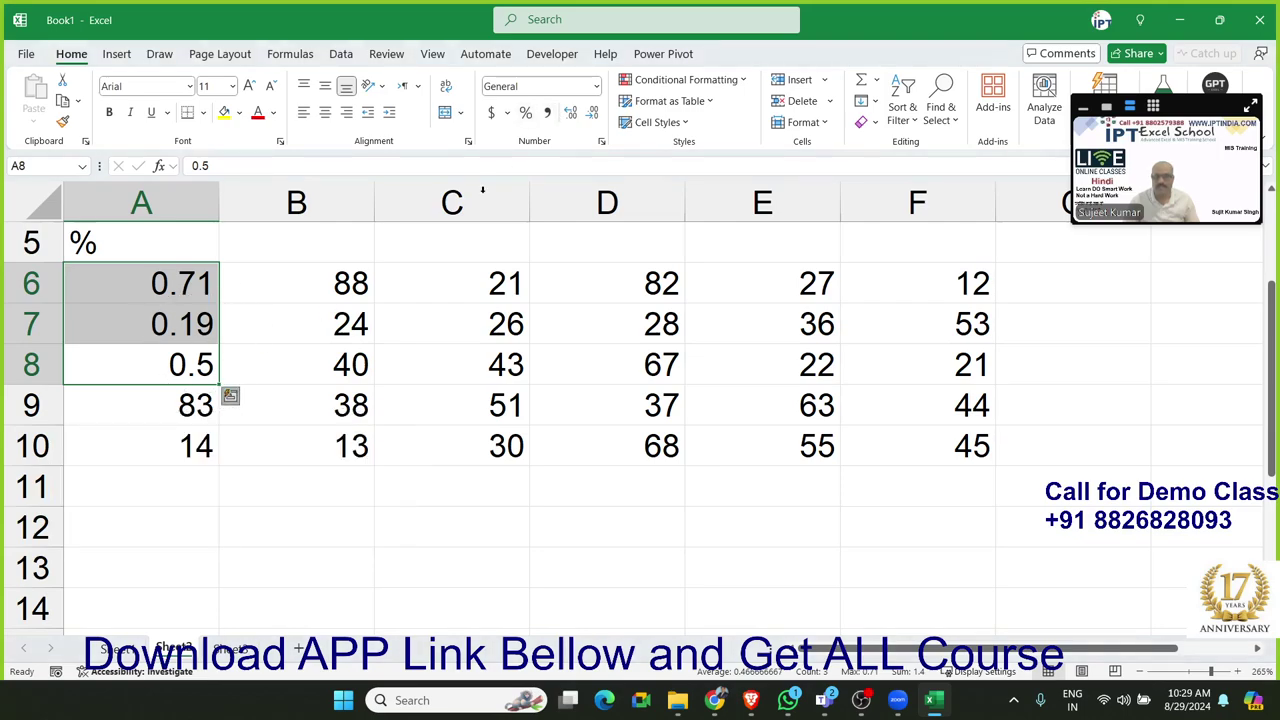
left_click(536, 114)
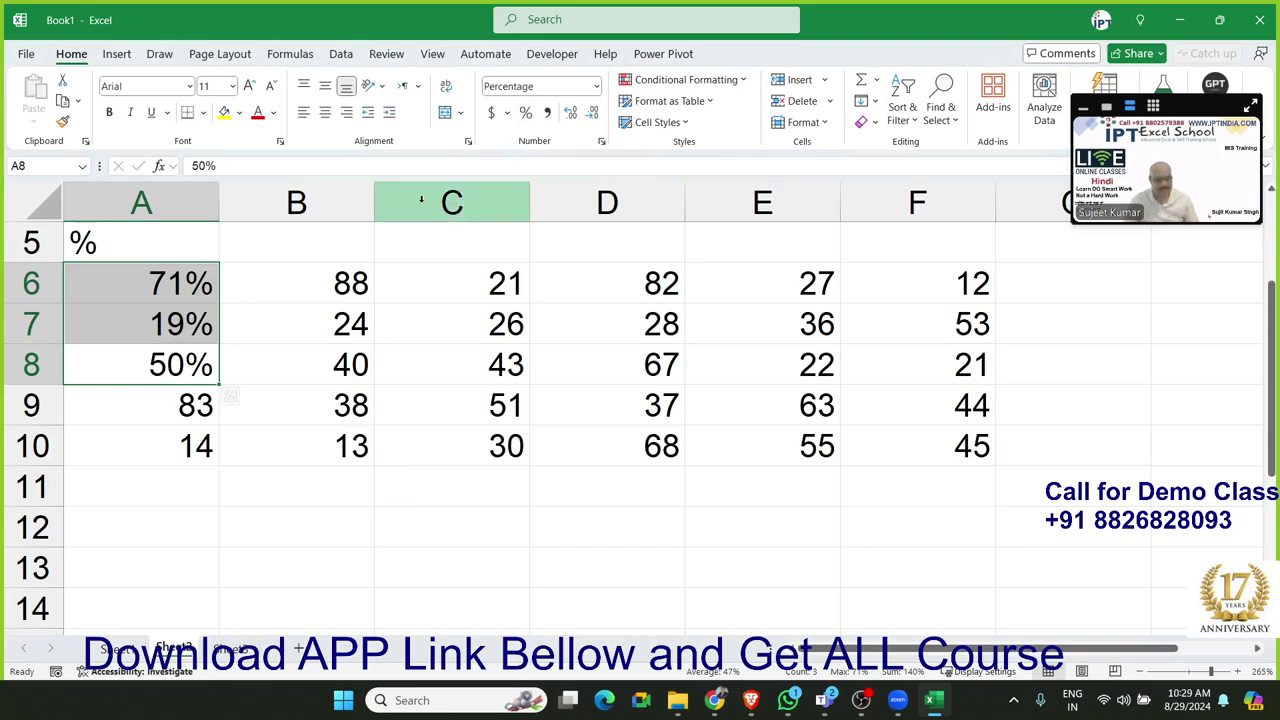
key("ctrl+z")
key("ctrl+z")
key("ctrl+z")
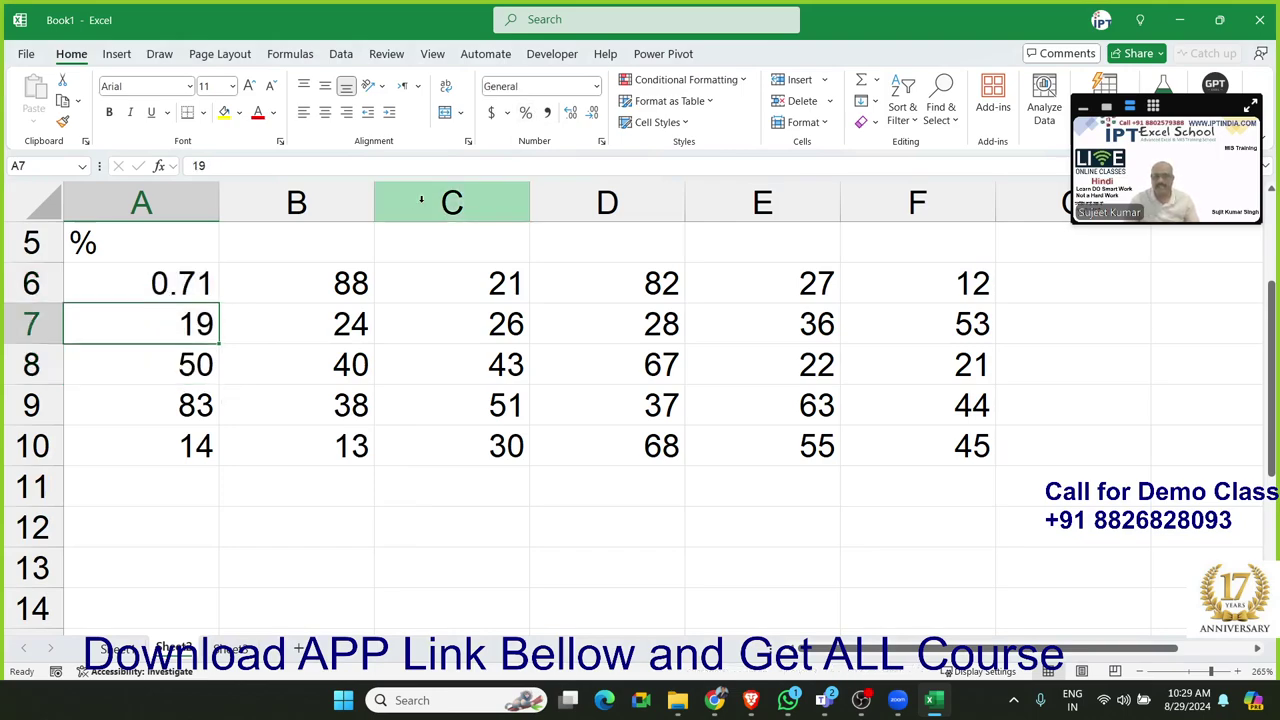
key("ctrl+z")
Put the divisor 100 in G12 on the marks sheet and copy it
left_click(116, 648)
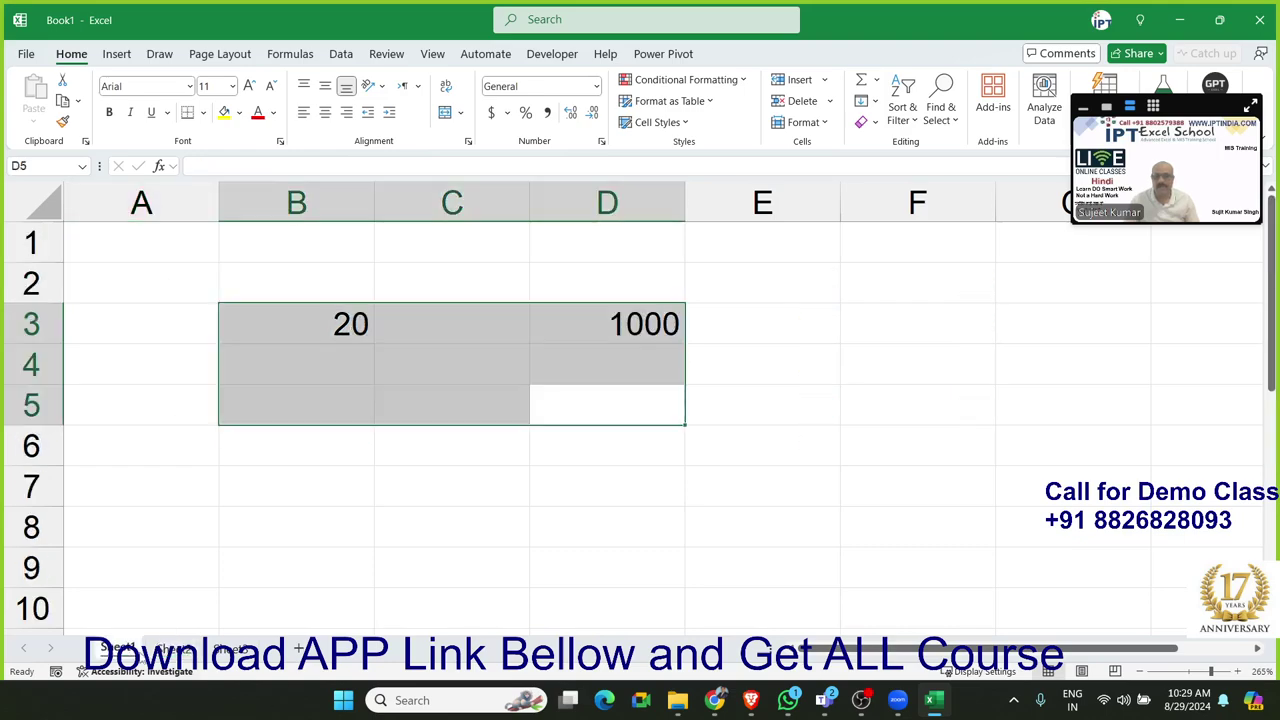
left_click(166, 650)
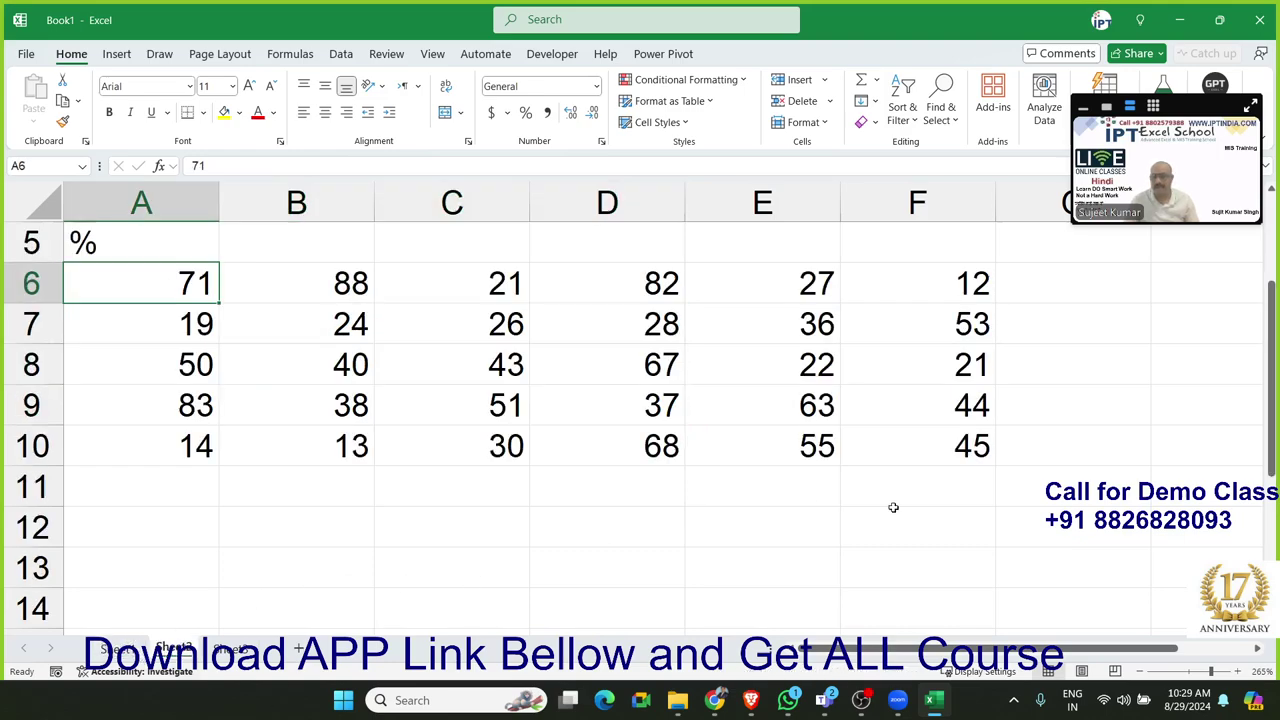
left_click(1036, 535)
type("100")
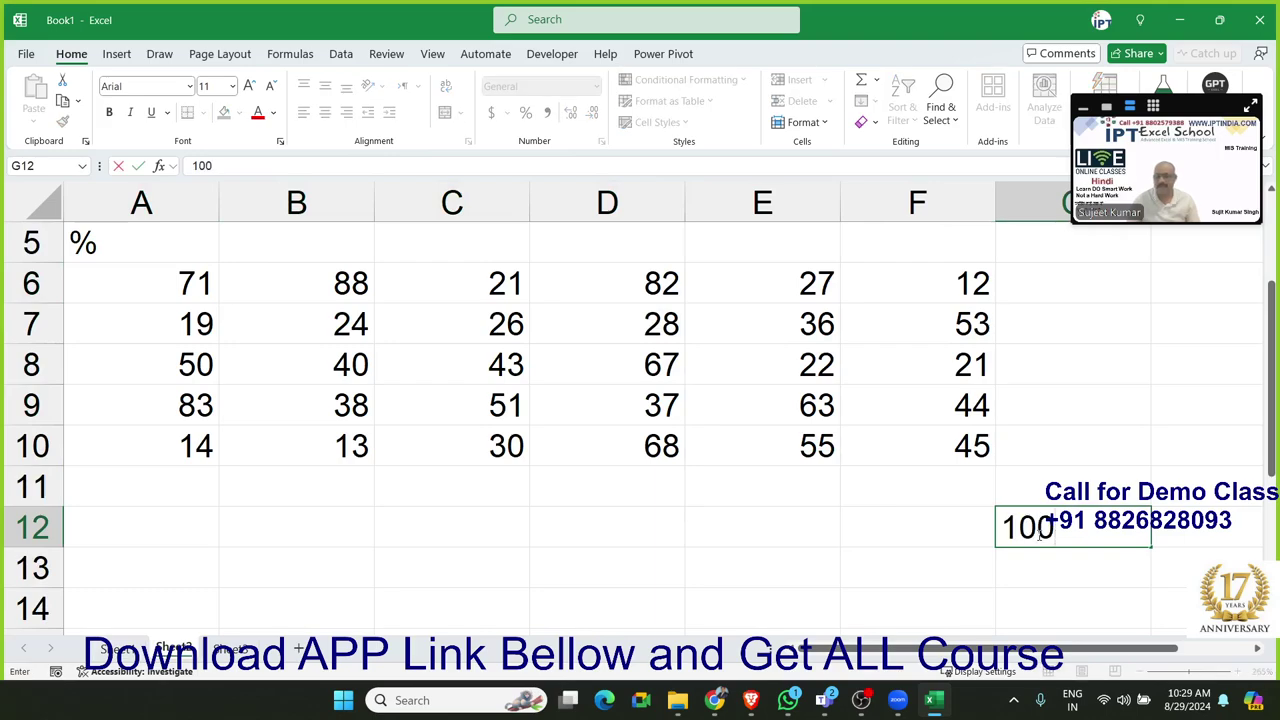
key("Return")
left_click(1038, 532)
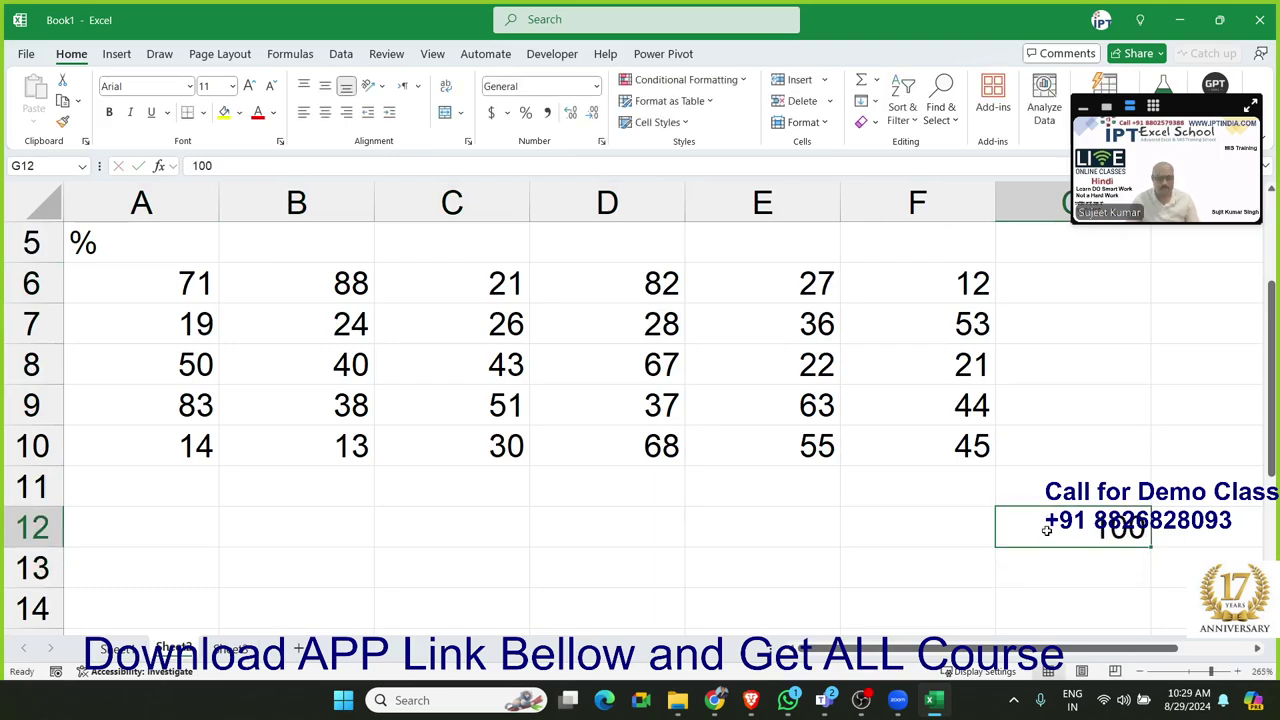
key("ctrl+c")
Paste Special Divide the marks in A6:F10 by 100, then apply Percent Style
mouse_move(158, 277)
left_mouse_down()
mouse_move(790, 365)
mouse_move(938, 431)
mouse_move(940, 448)
left_mouse_up()
right_click(860, 386)
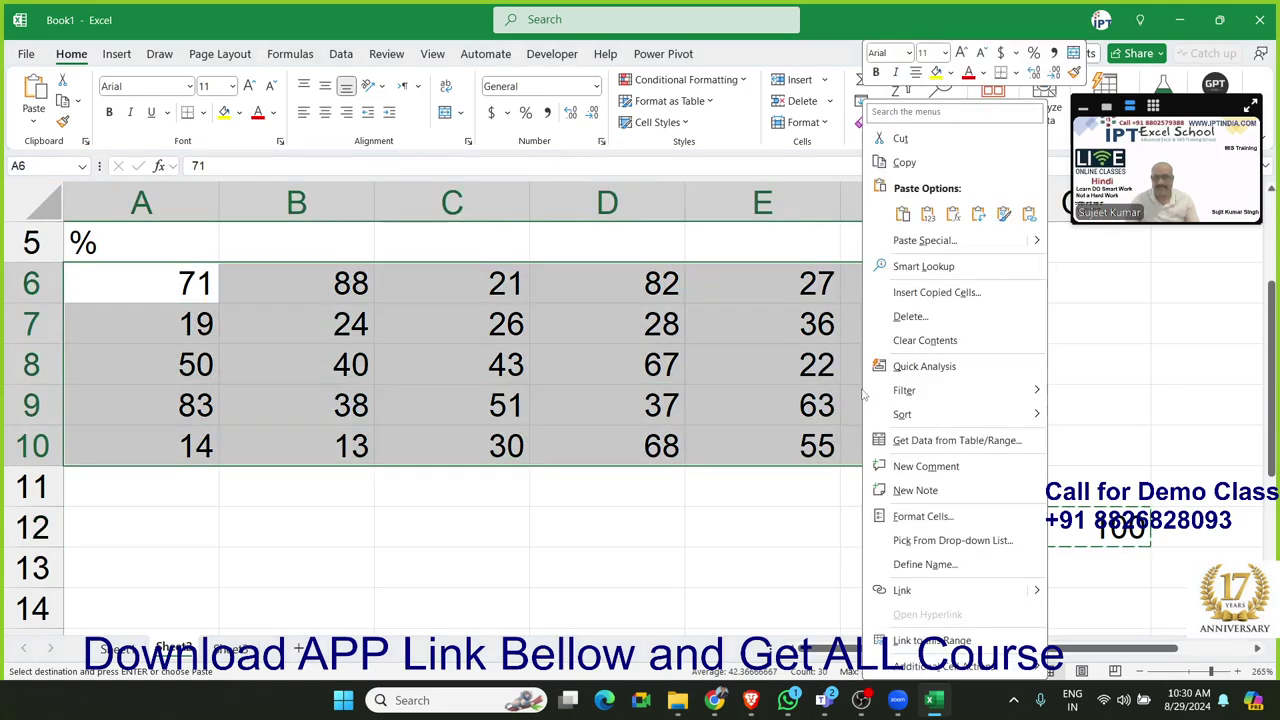
left_click(922, 242)
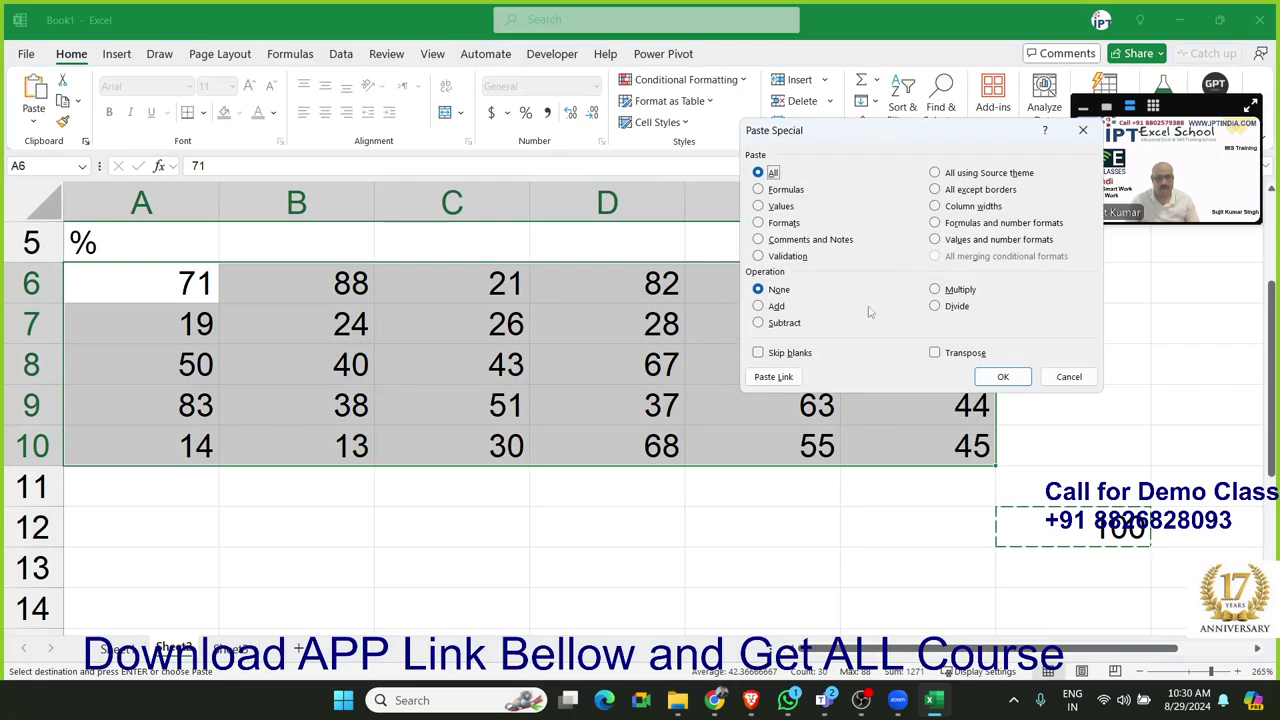
left_click(936, 306)
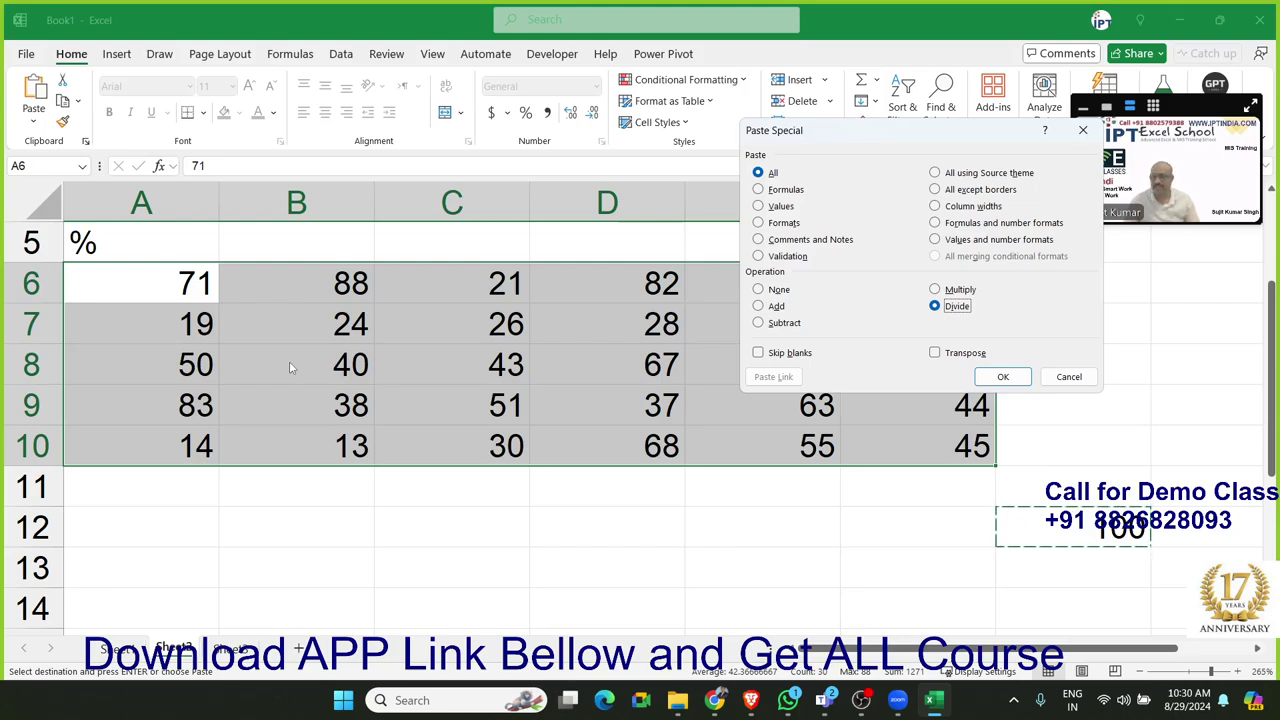
left_click(1002, 377)
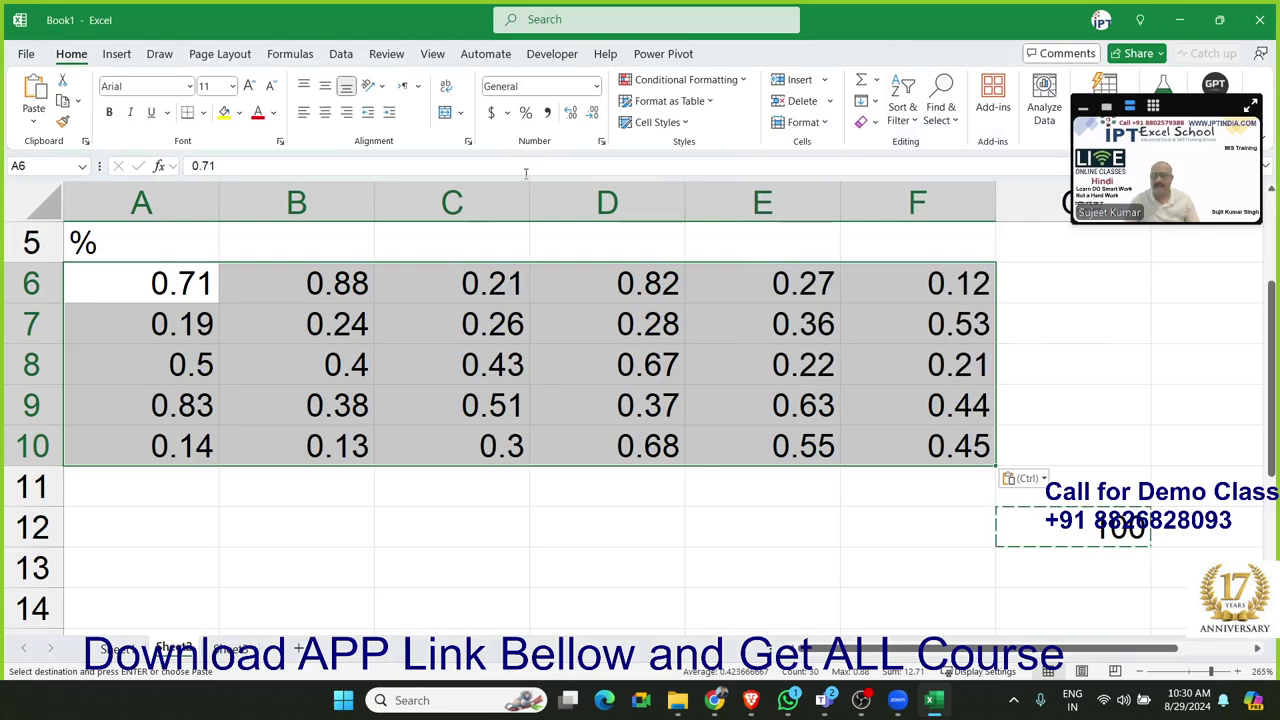
left_click(526, 114)
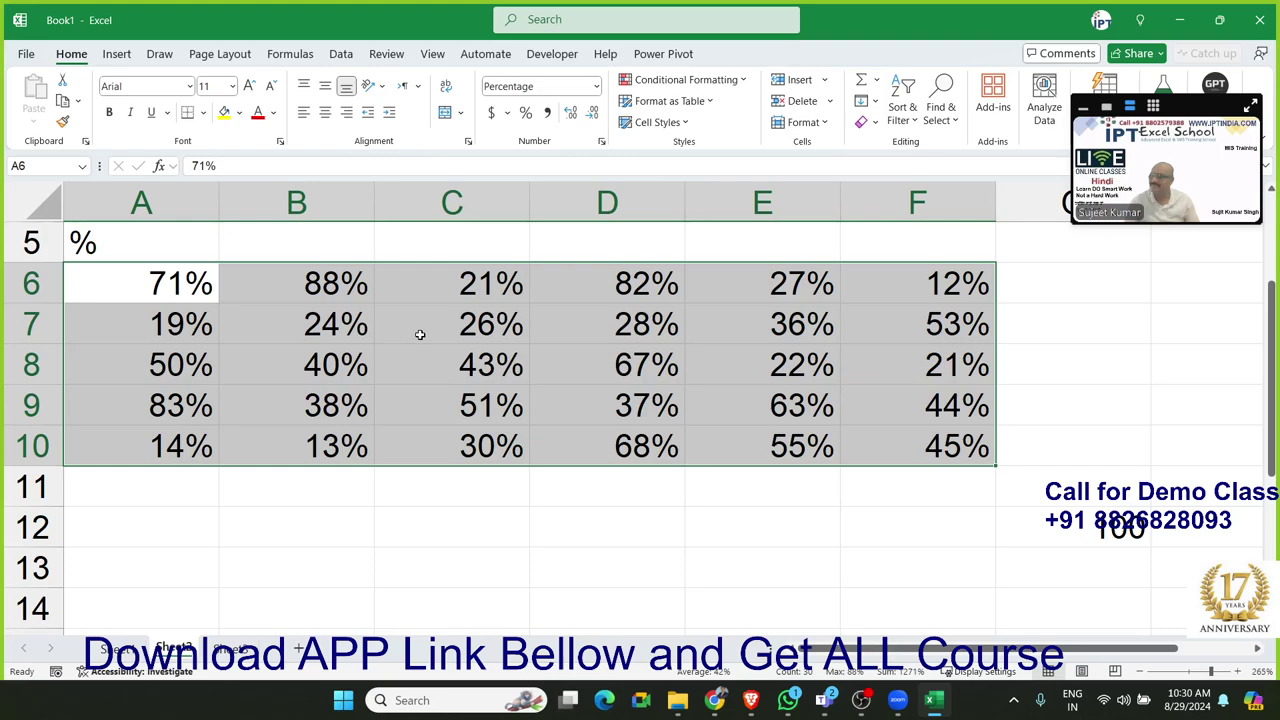
scroll(417, 357, "up", 2)
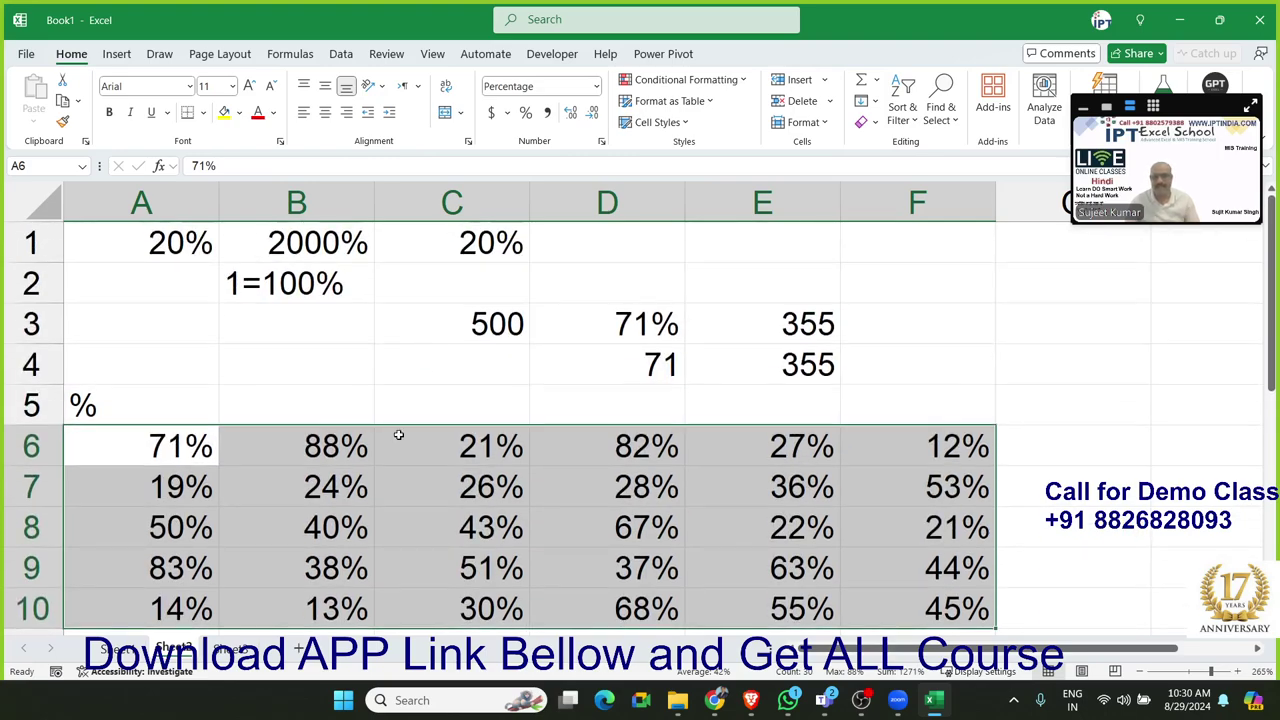
left_click(112, 649)
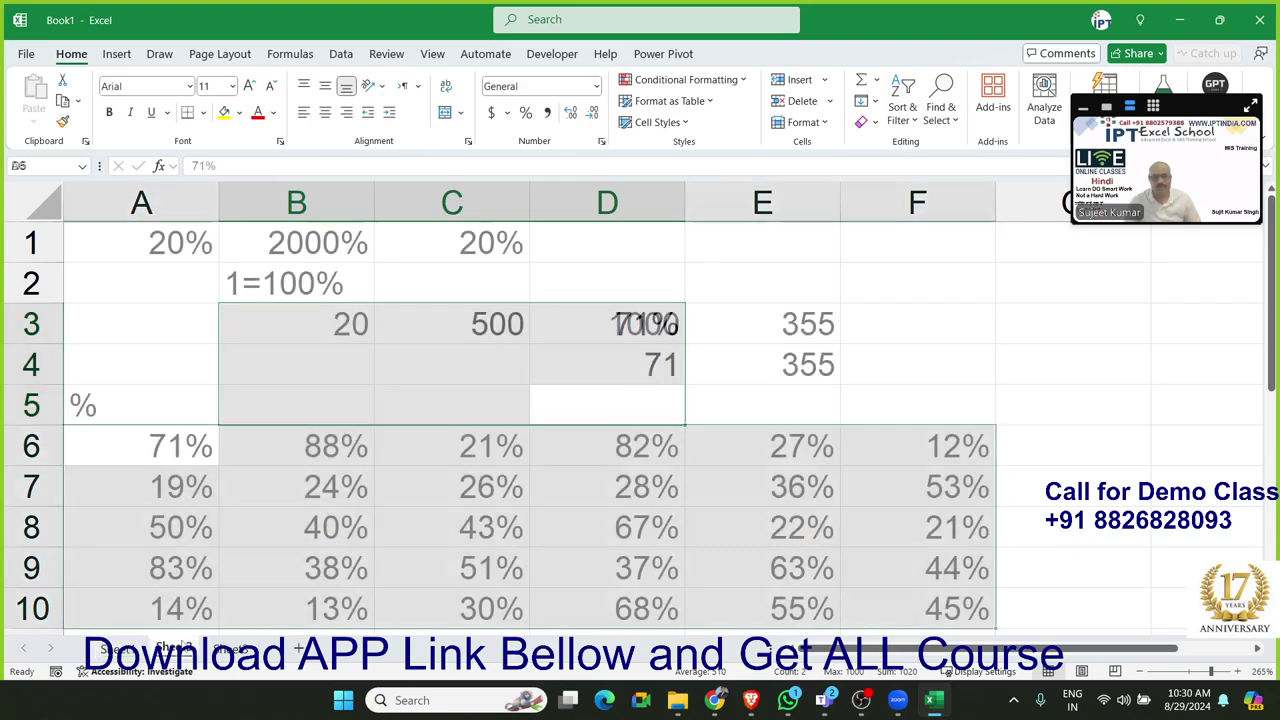
left_click(165, 649)
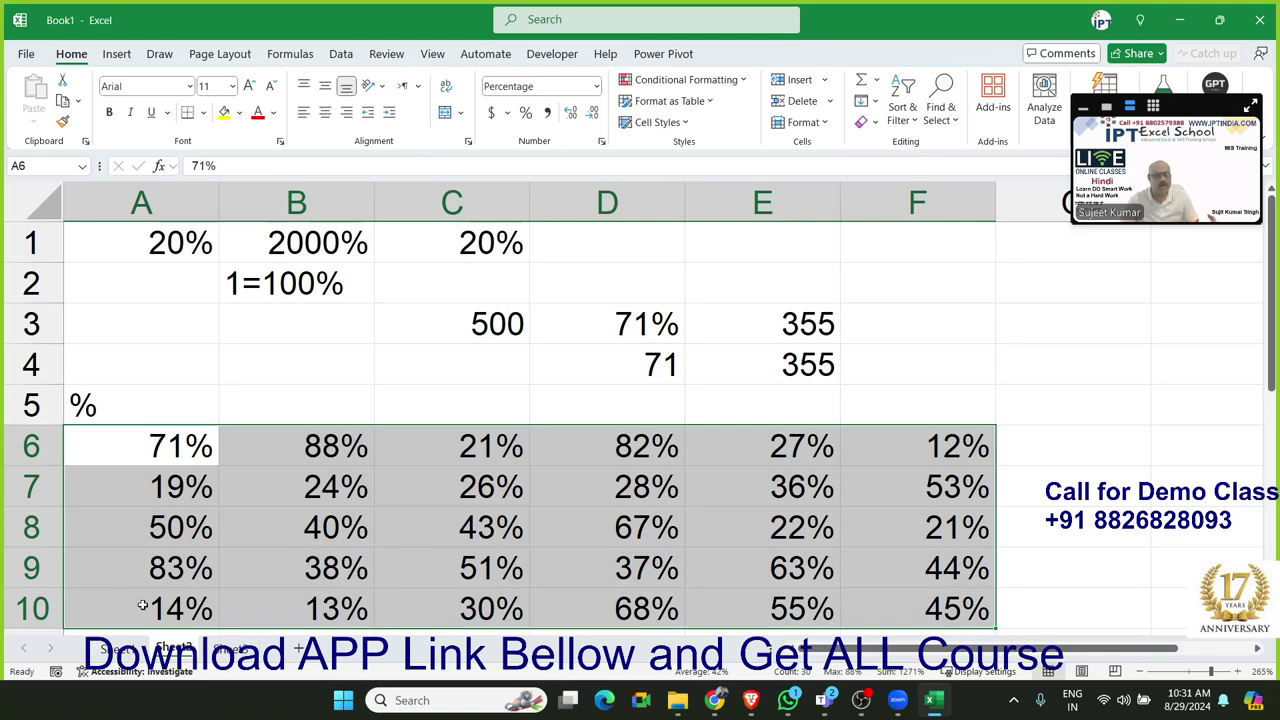
left_click(112, 650)
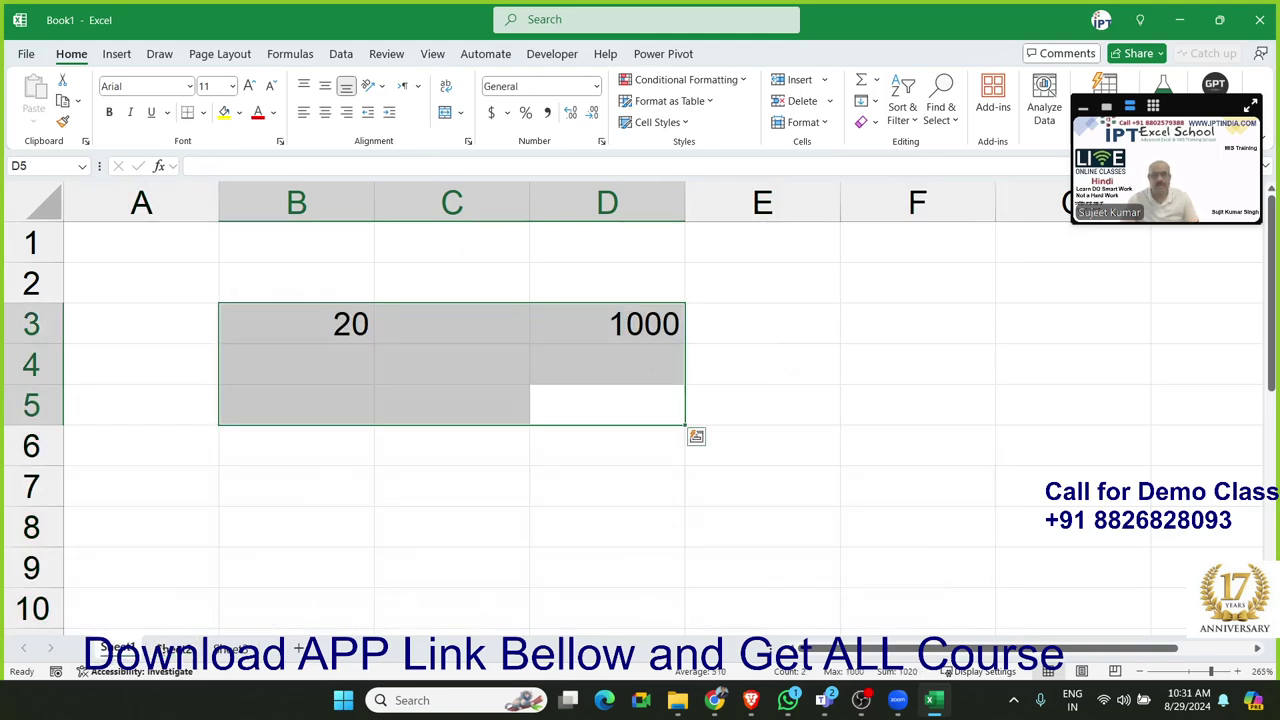
left_click(163, 650)
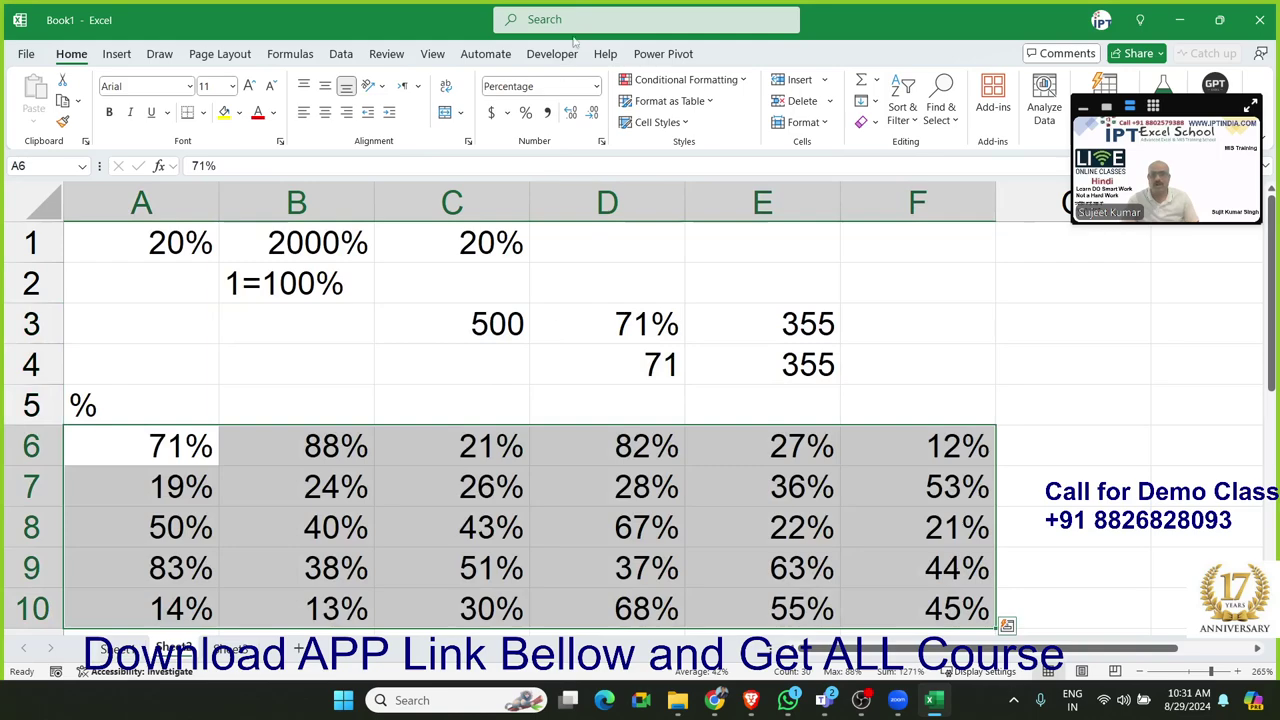
scroll(560, 100, "down", 1)
left_click(567, 19)
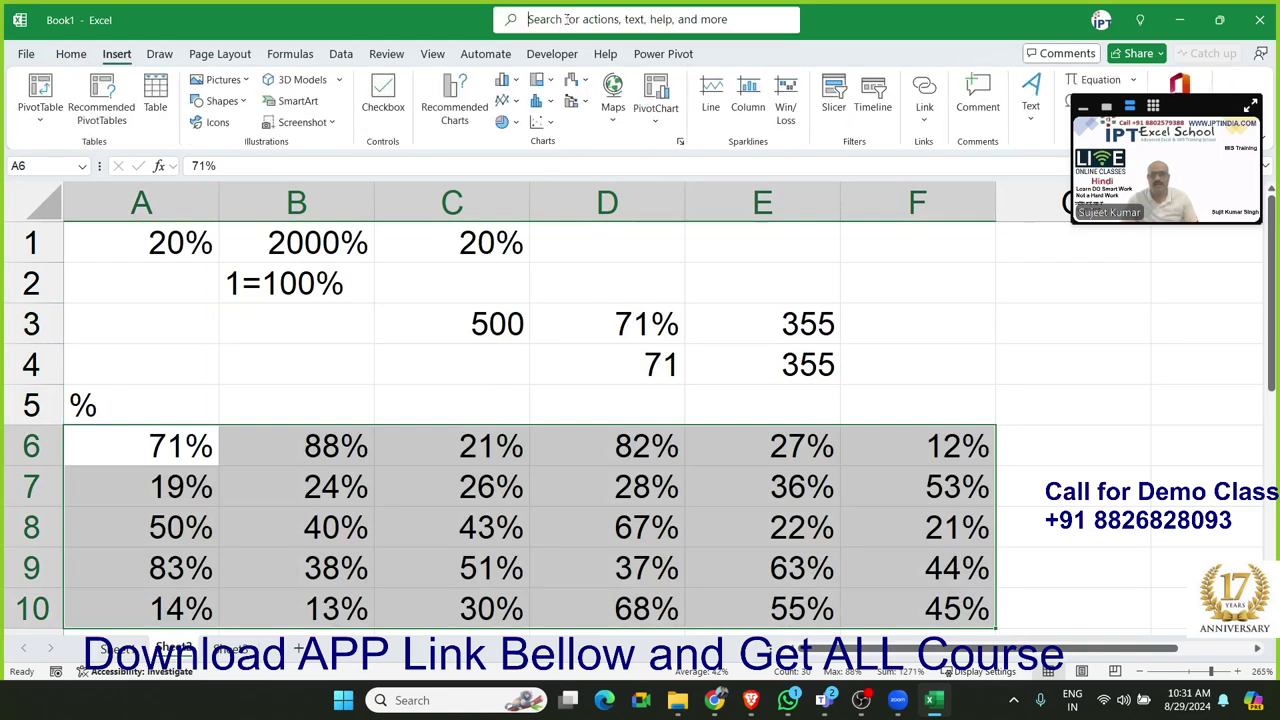
type("s")
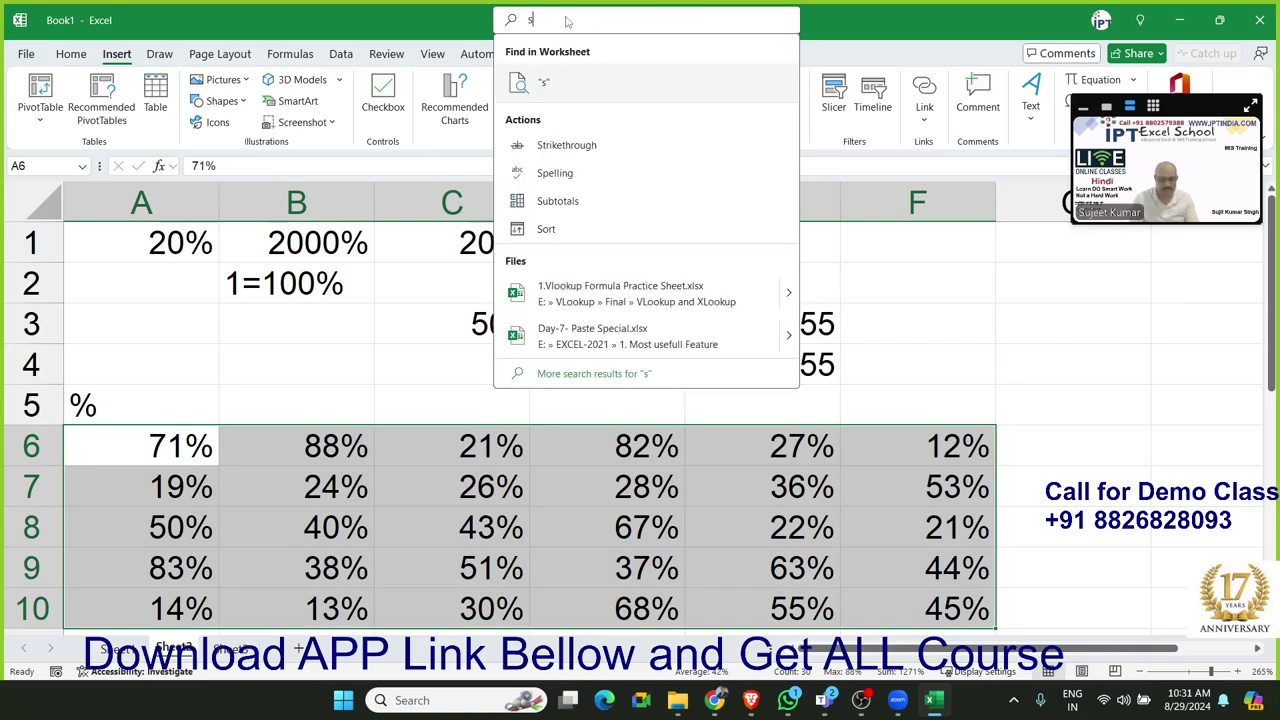
type("hoe")
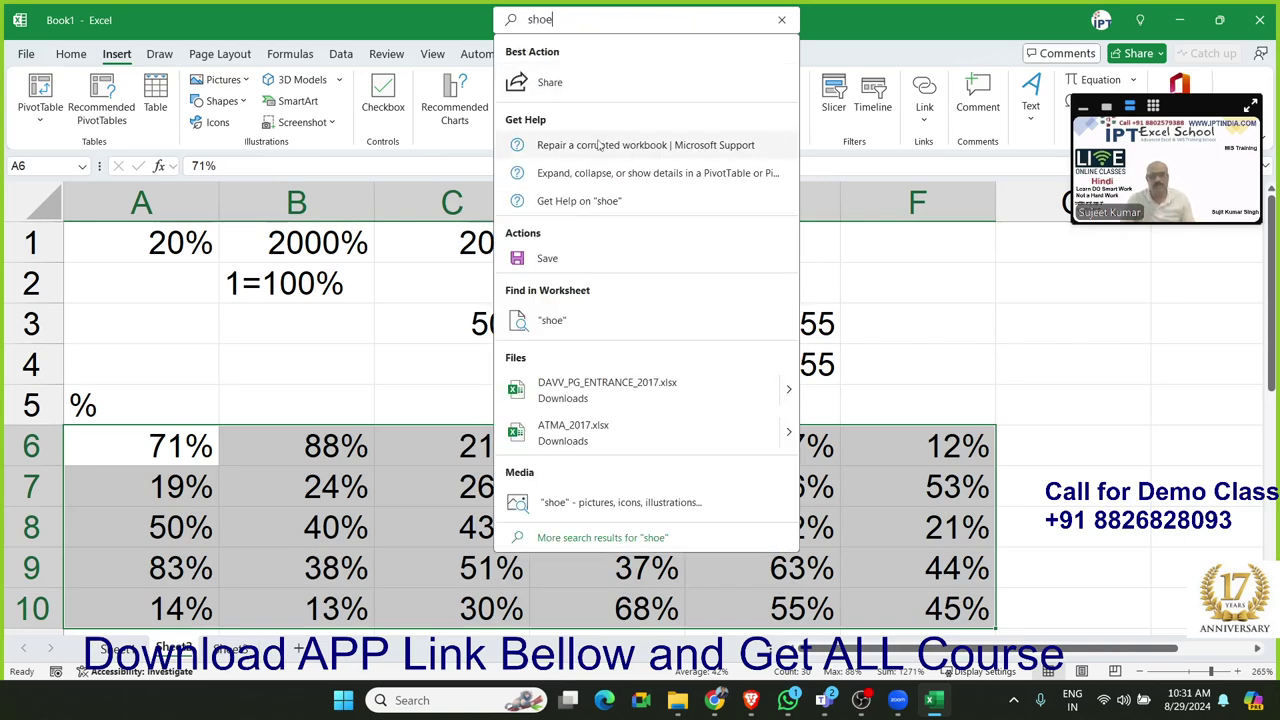
key("BackSpace")
type("r")
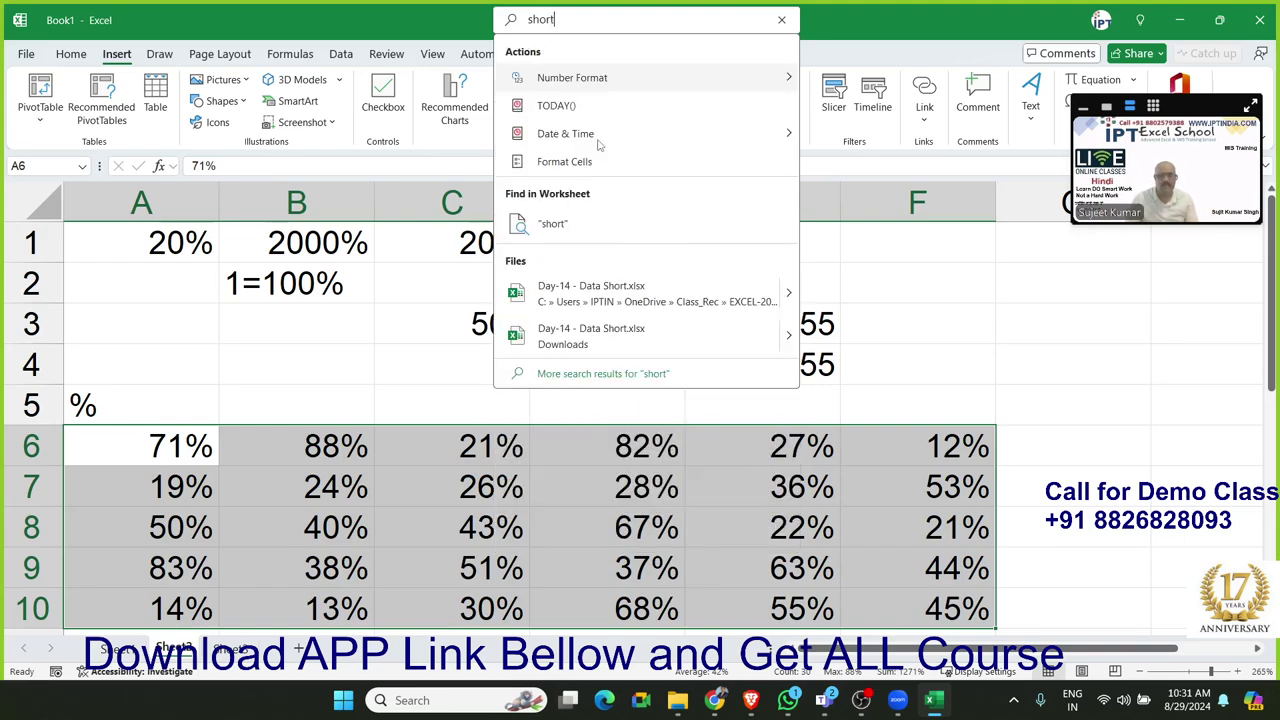
type("t")
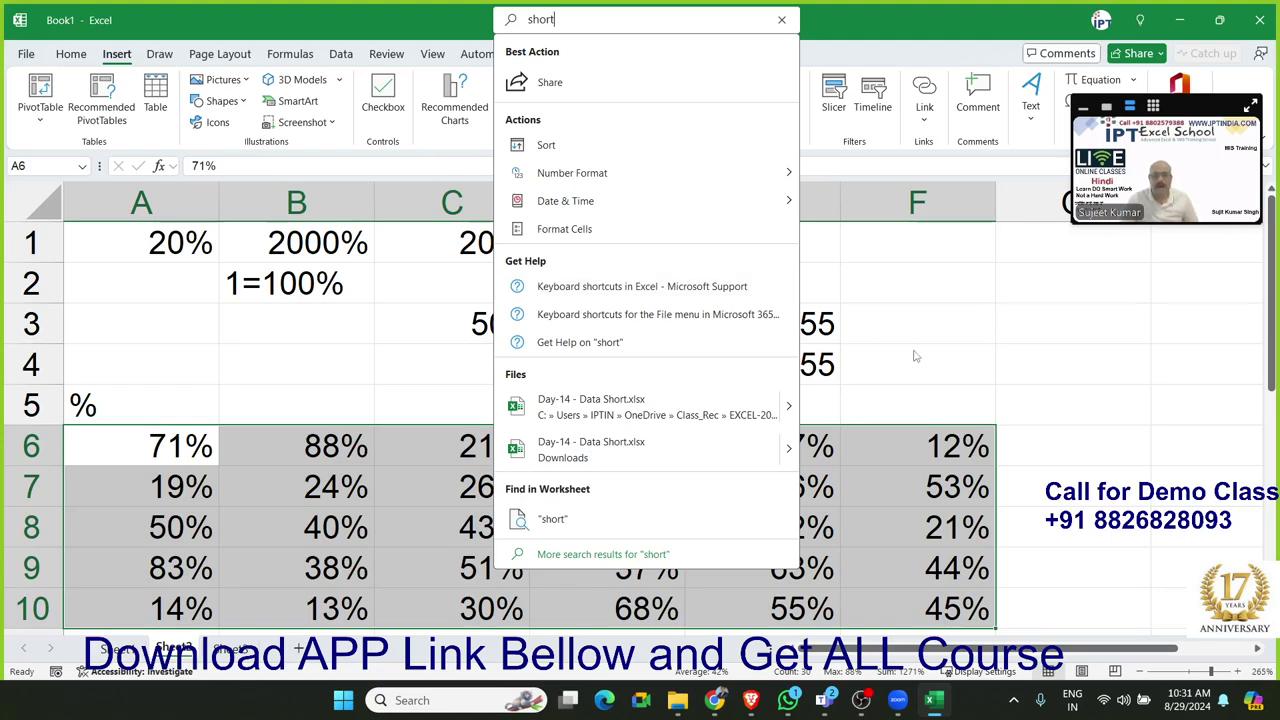
key("Escape")
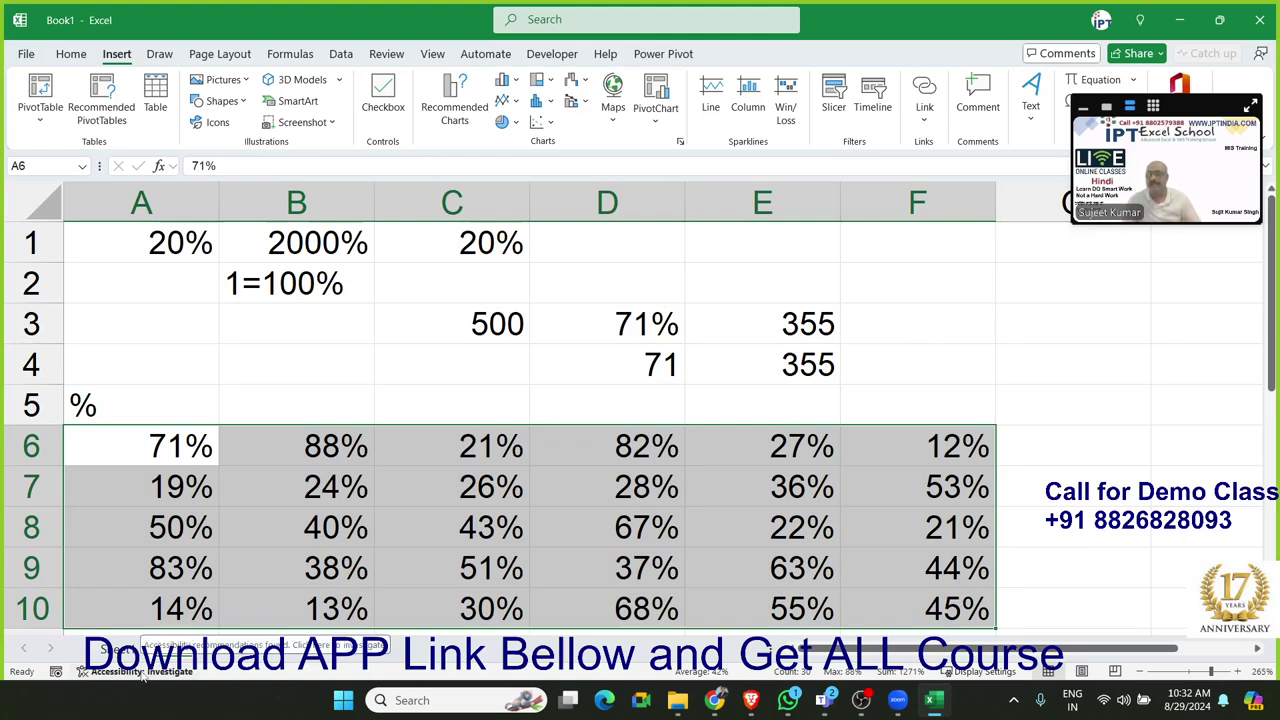
left_click(270, 493)
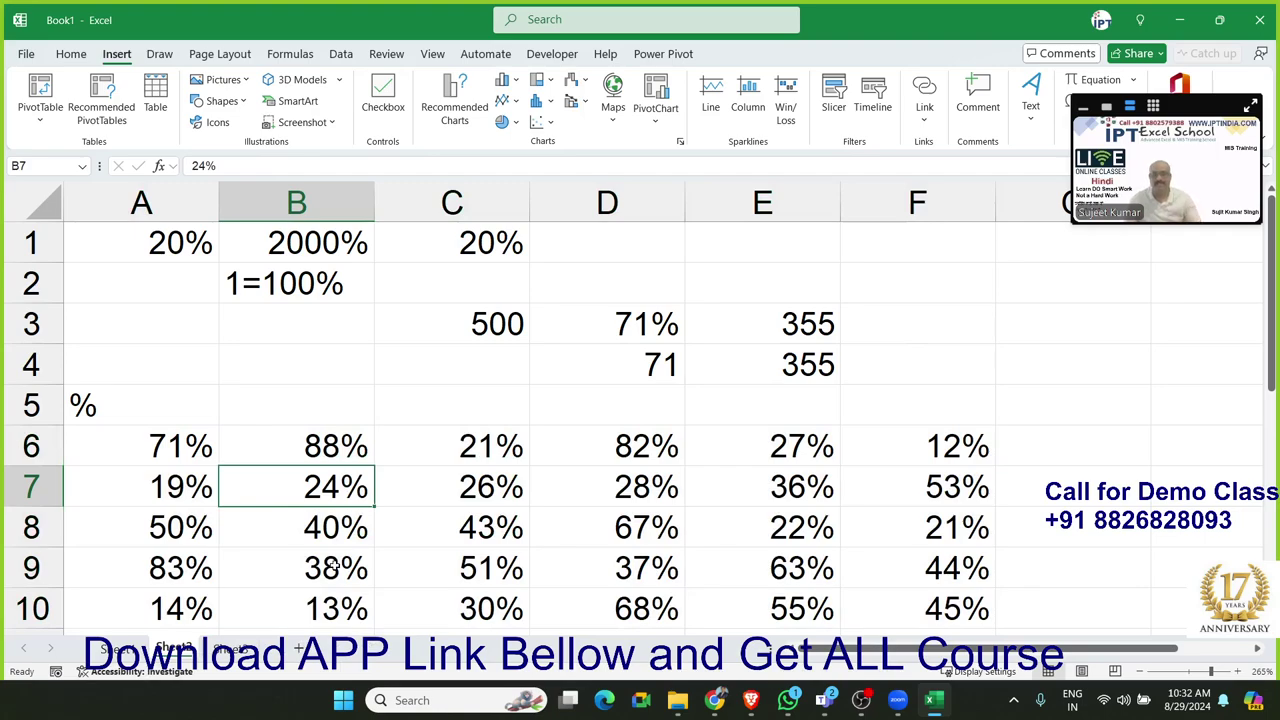
On the third sheet, enter the Name heading and Puja in A2, then fill names down to A7
left_click(230, 648)
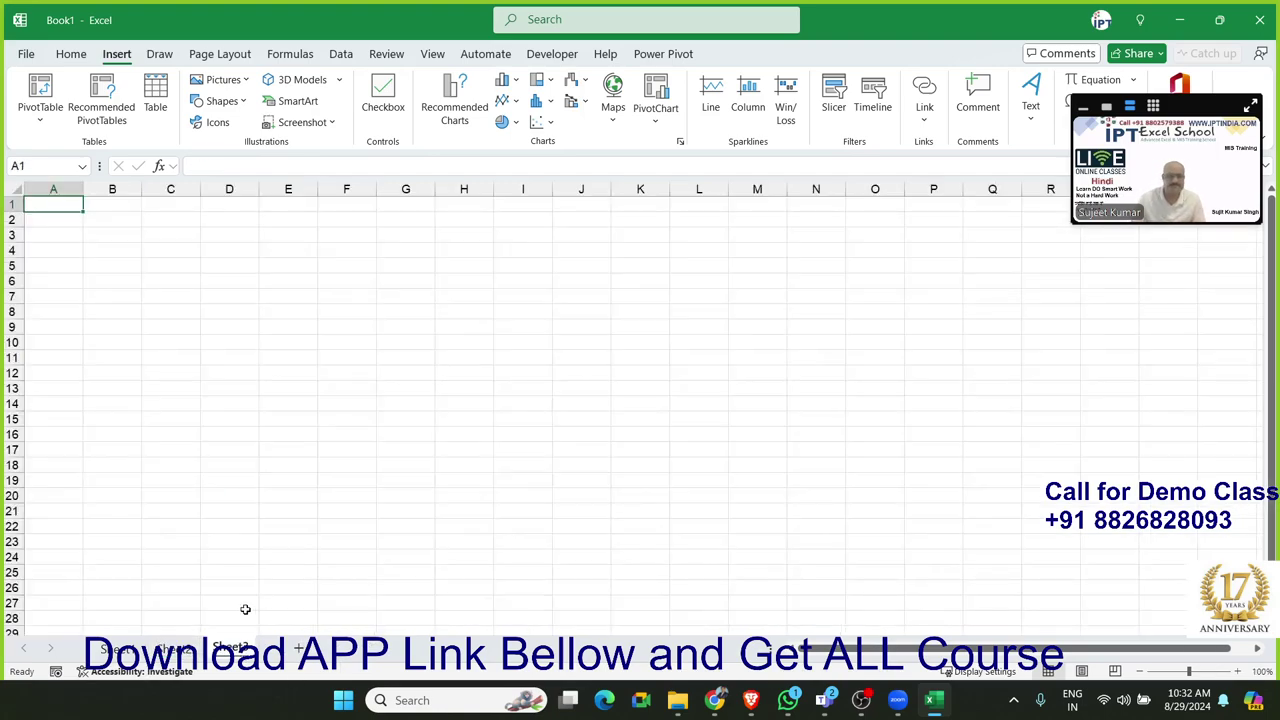
scroll(245, 609, "up", 1, "ctrl")
scroll(244, 608, "up", 2, "ctrl")
type("Na")
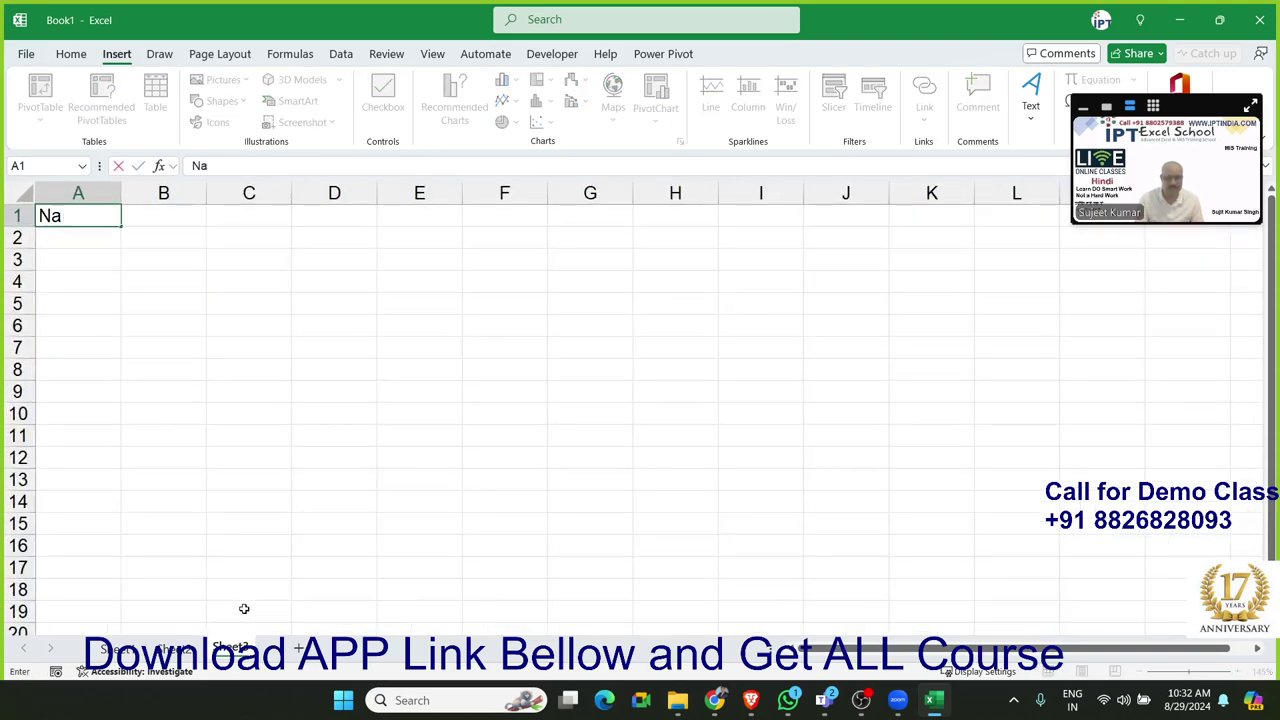
type("me")
key("Return")
type("Puja")
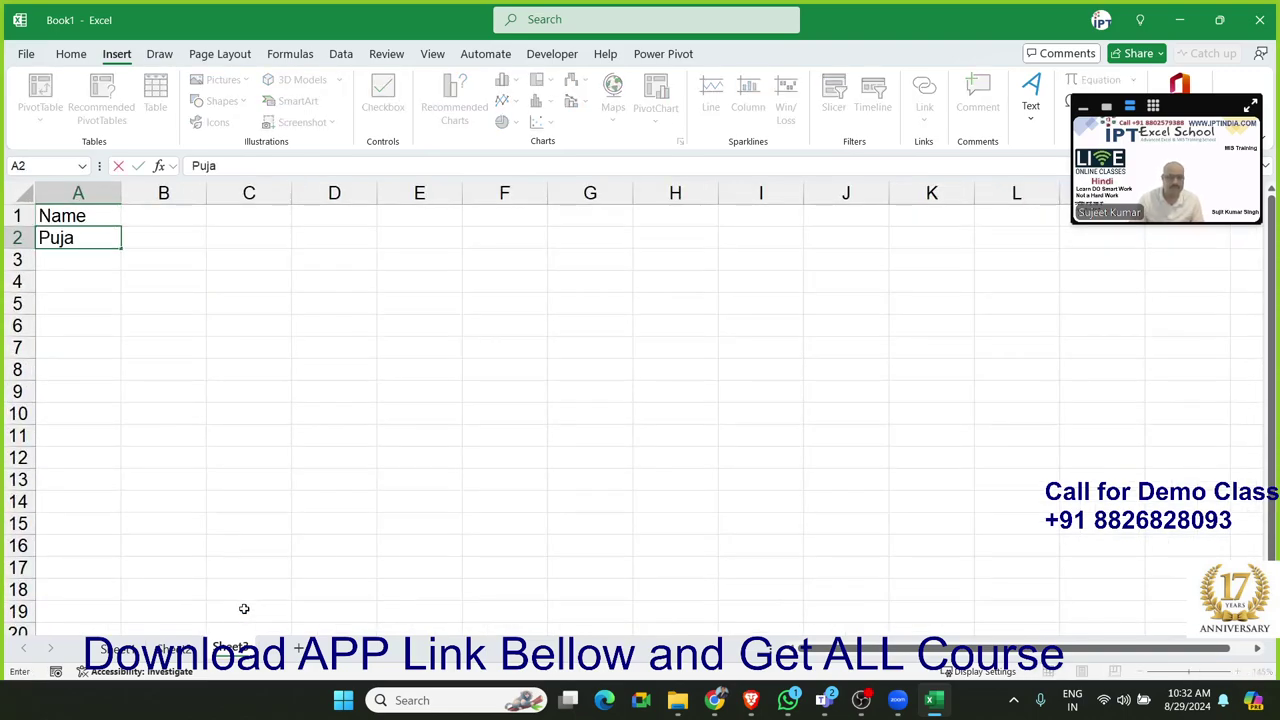
left_click(160, 370)
left_click(80, 242)
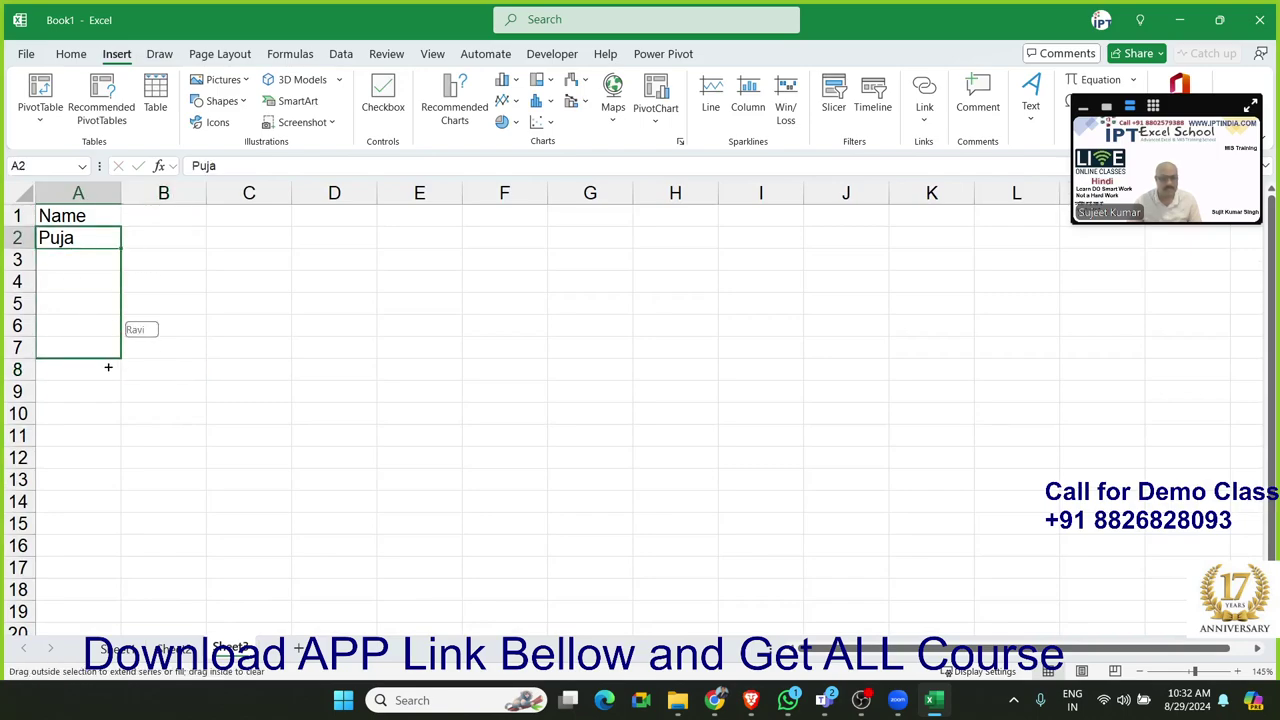
left_click_drag(115, 291, 106, 363)
Enter JAN in B1 and extend the month series across row 1 through DEC
left_click(157, 219)
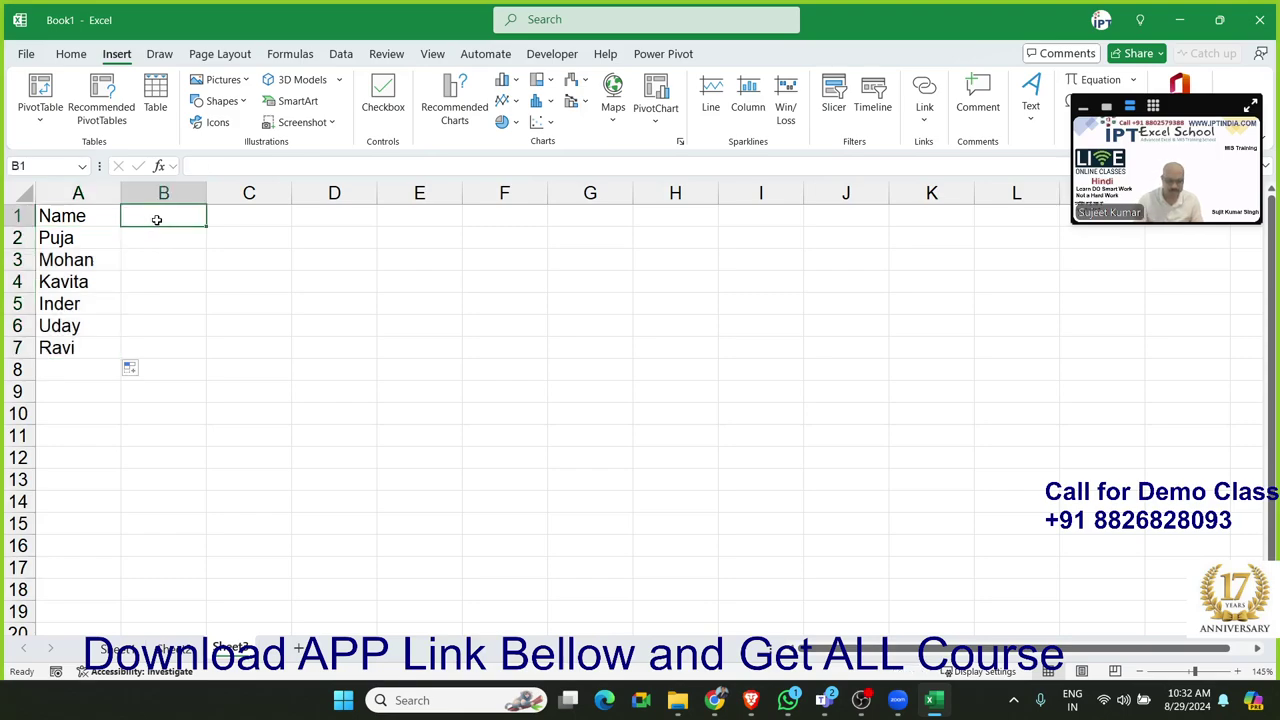
type("JAN")
key("Return")
left_click(175, 221)
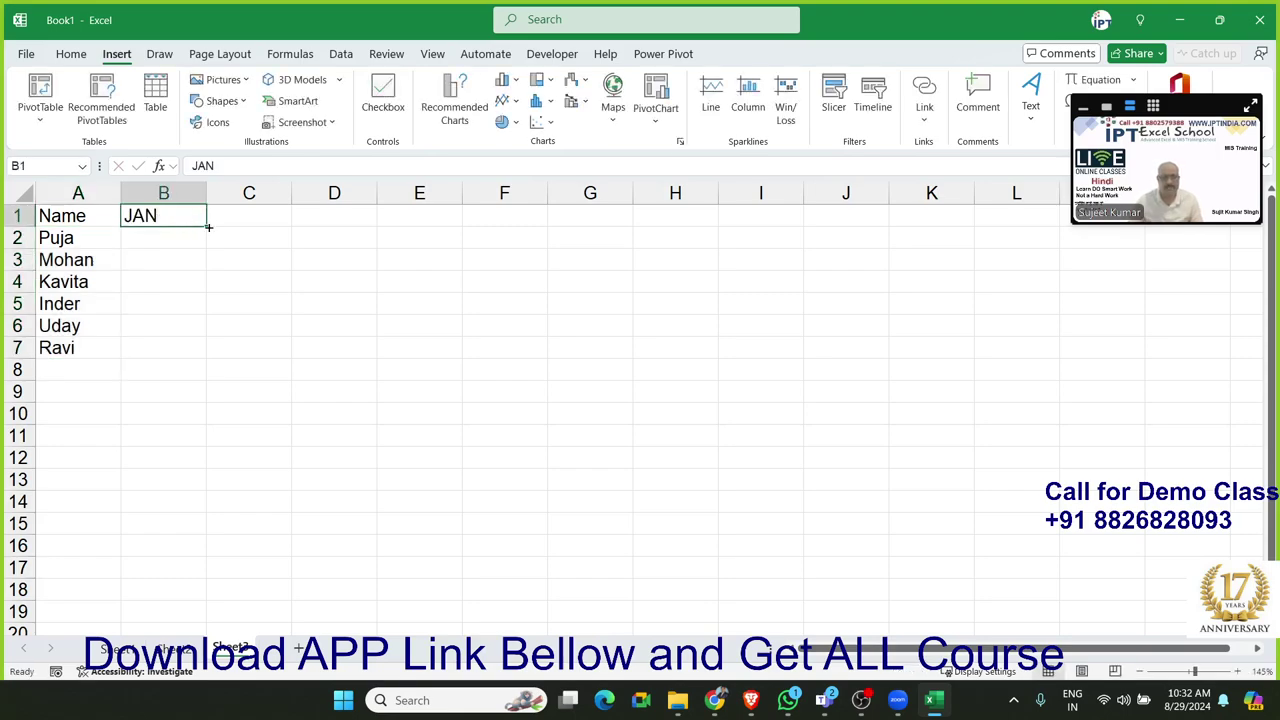
left_click_drag(208, 227, 962, 273)
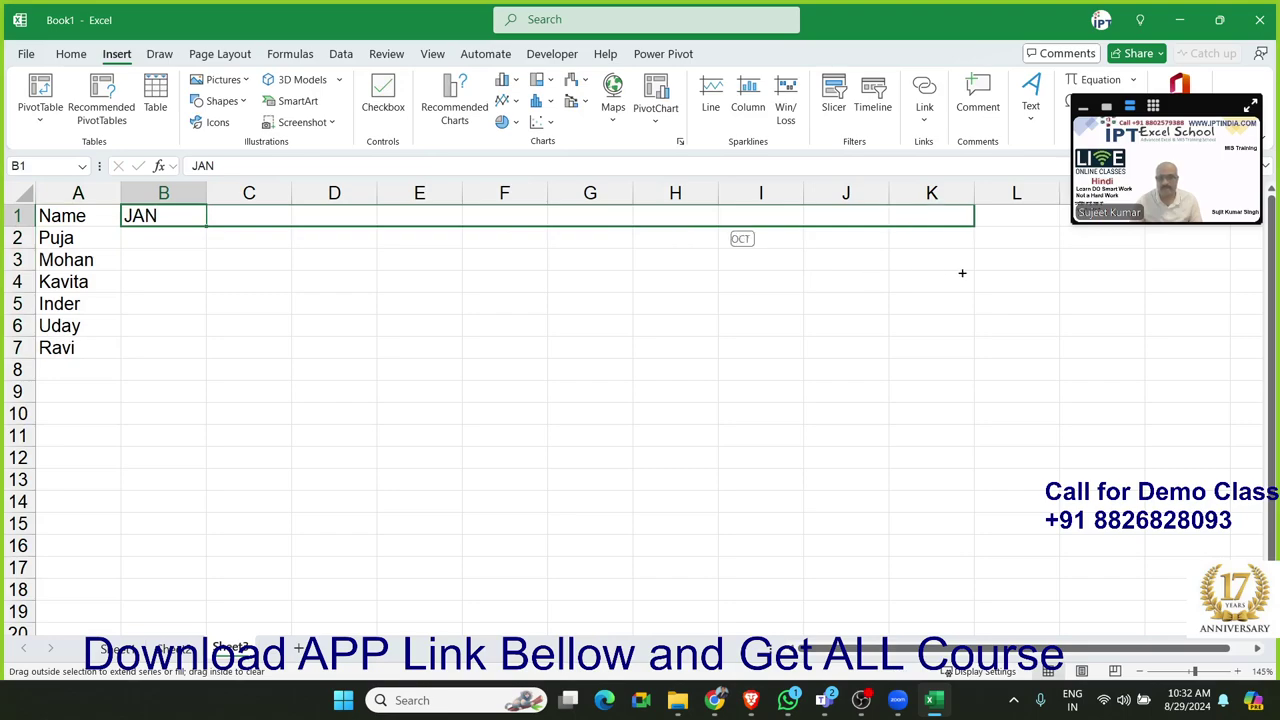
left_click_drag(1012, 272, 1031, 272)
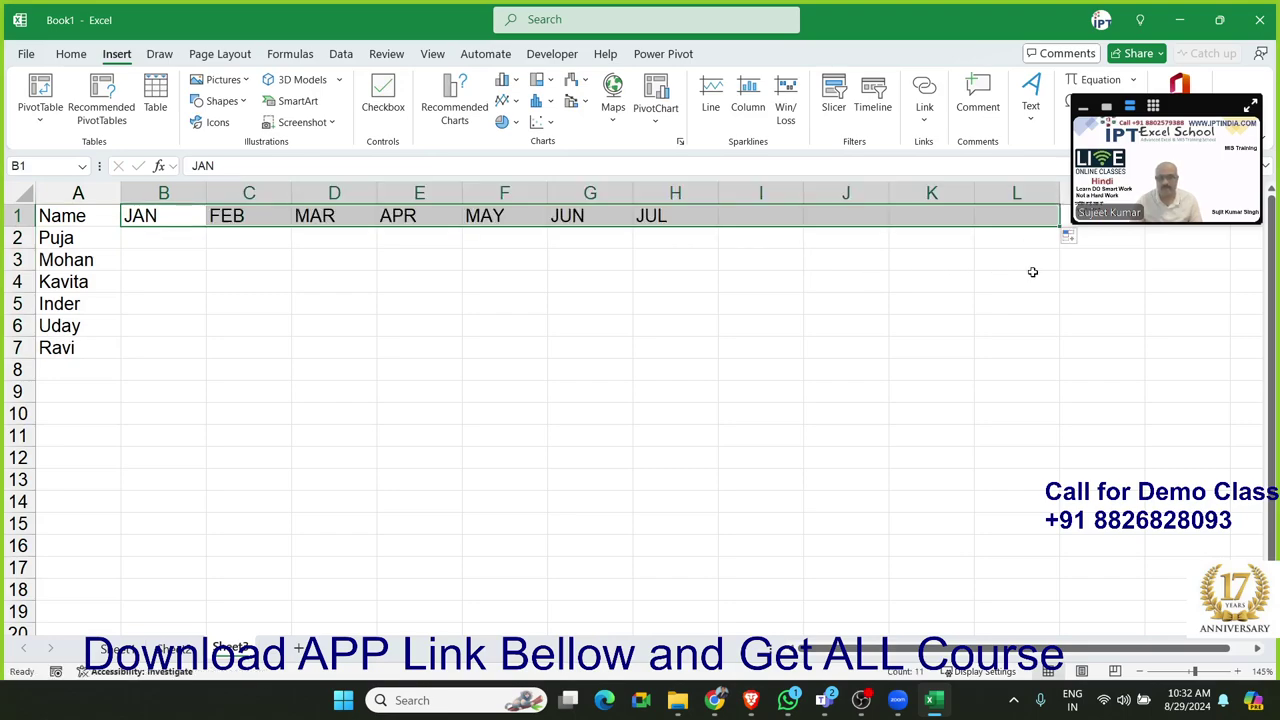
left_click(1024, 220)
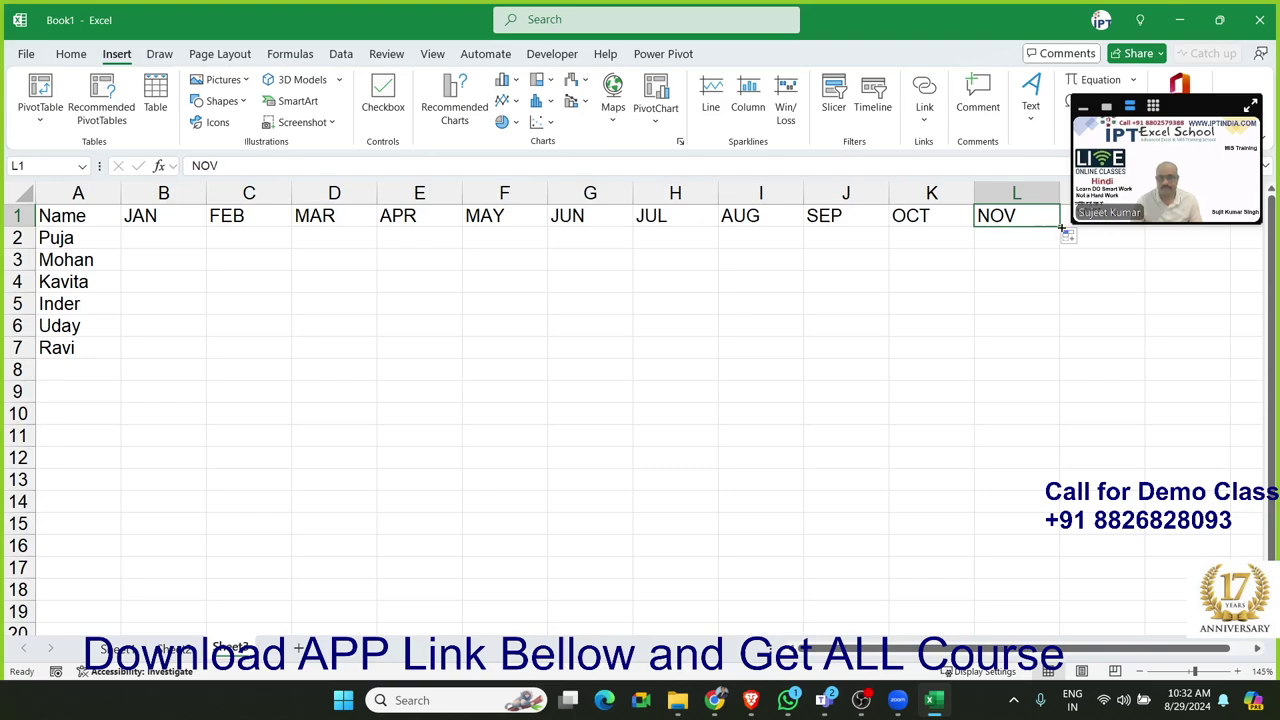
left_click_drag(1061, 228, 1120, 232)
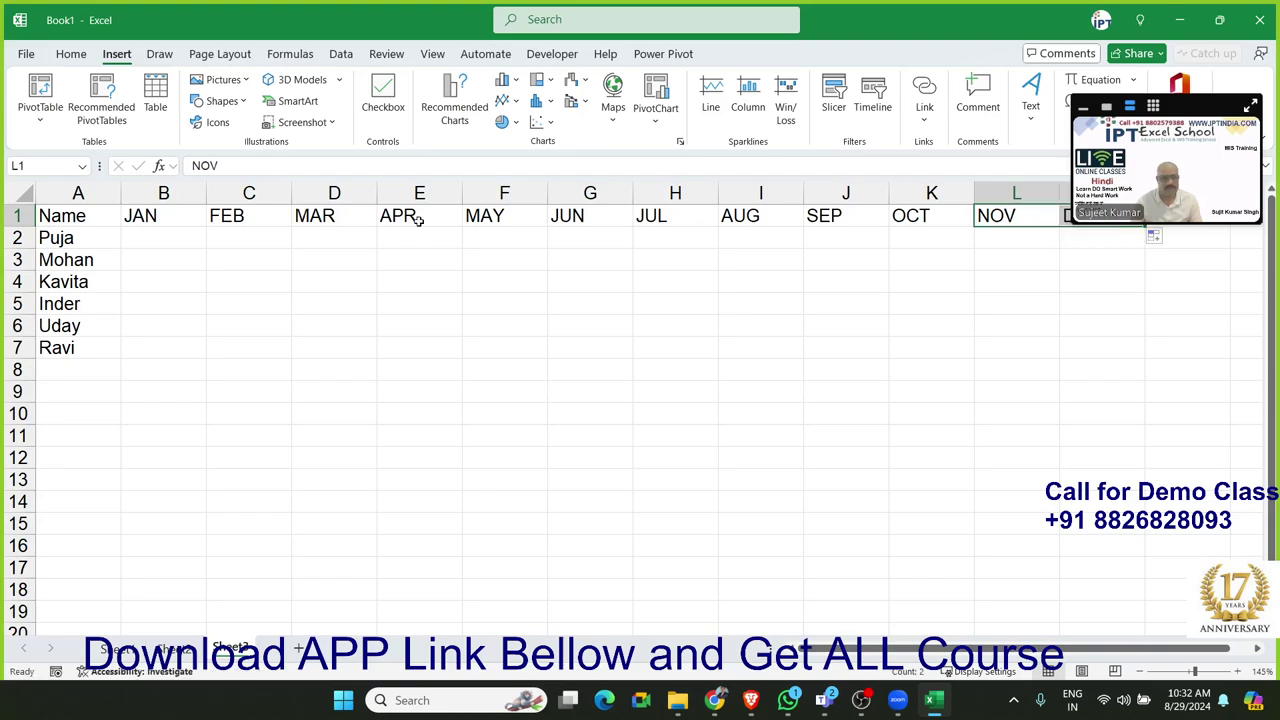
left_click(197, 234)
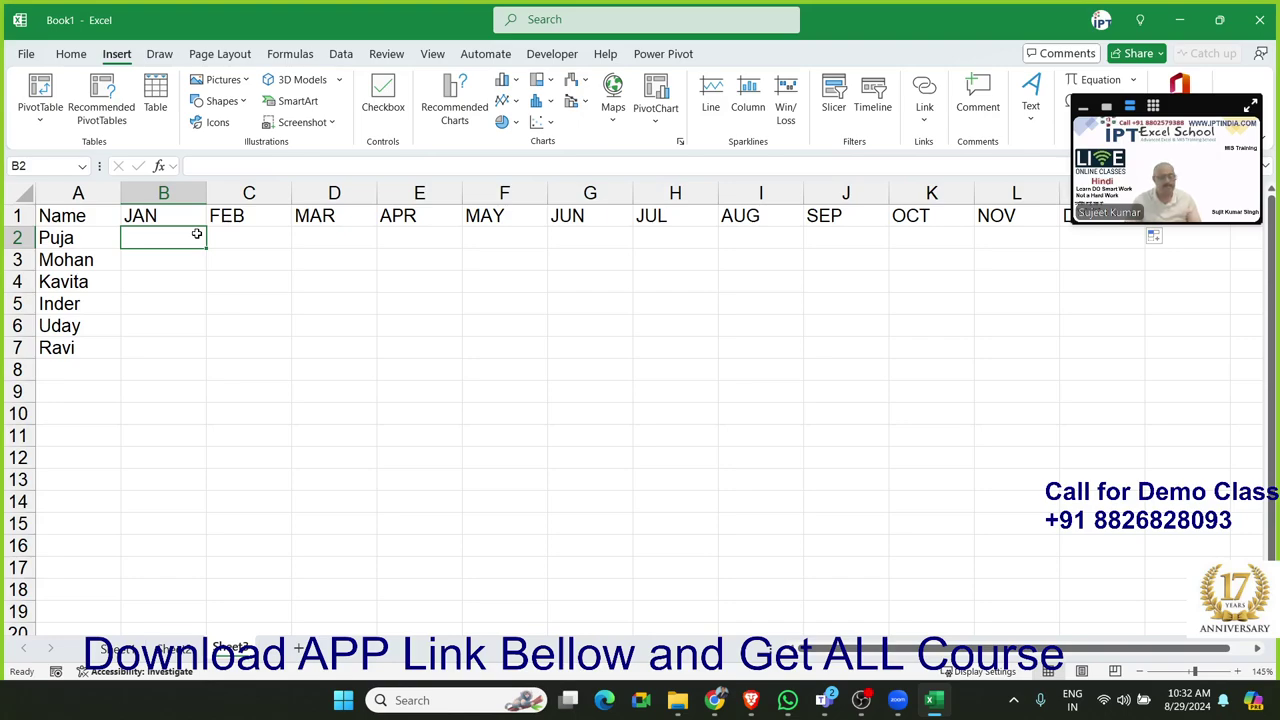
Fill B2:M7 with =RANDBETWEEN(10,90) using Ctrl+Enter
type("=ra")
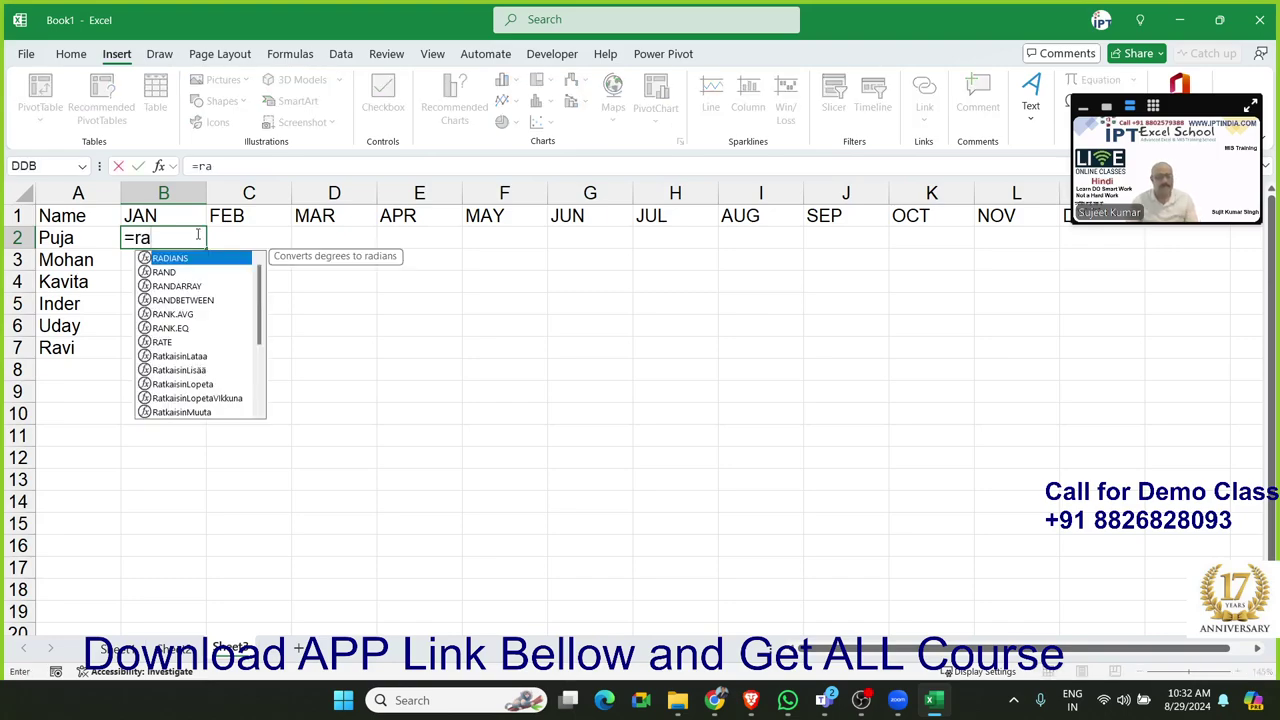
key("Down")
key("Down")
key("Down")
key("Tab")
type("10")
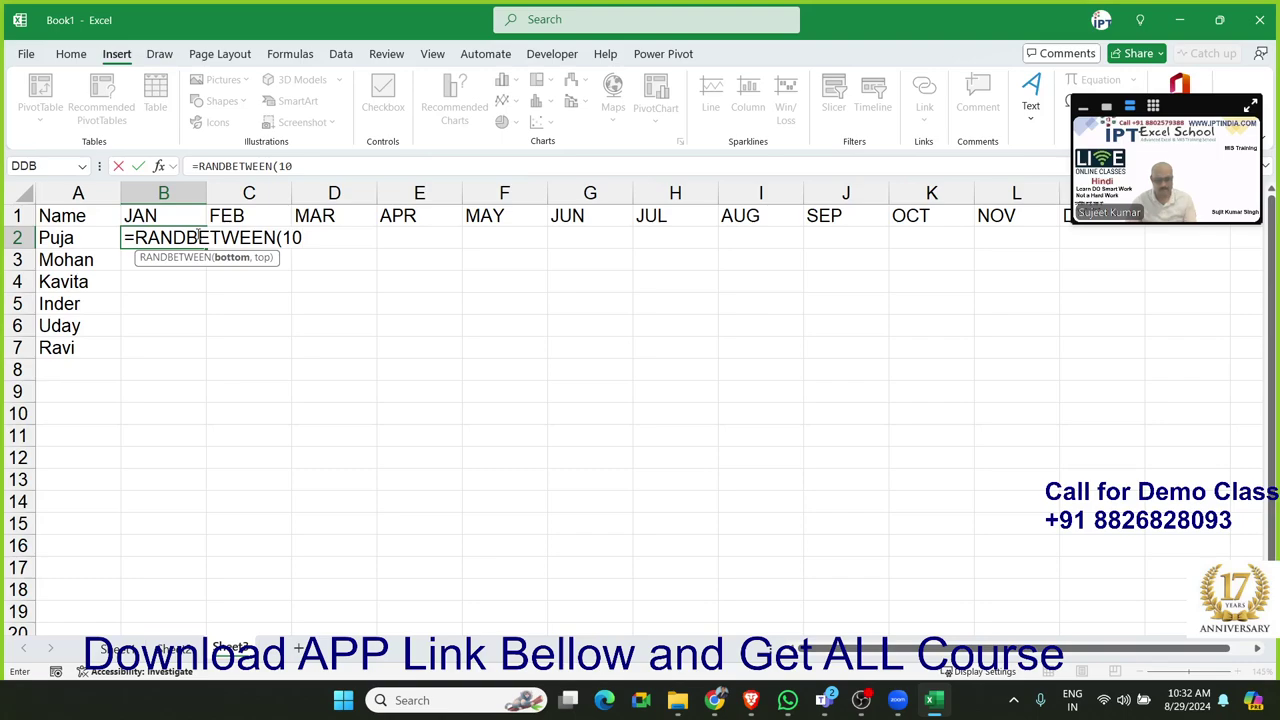
type(",90")
key("Return")
mouse_move(200, 237)
left_mouse_down()
mouse_move(1130, 326)
mouse_move(1133, 360)
left_mouse_up()
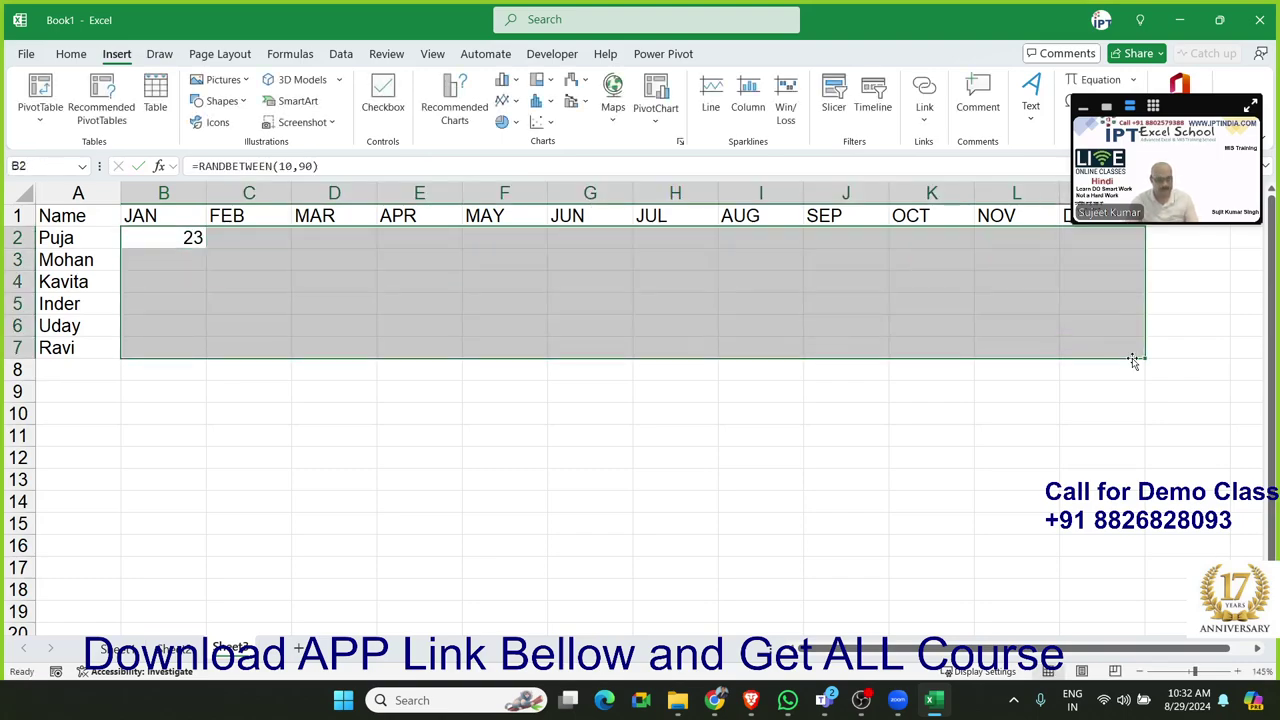
key("ctrl+Return")
Copy the random marks and paste them back as values so they stay fixed
key("ctrl+c")
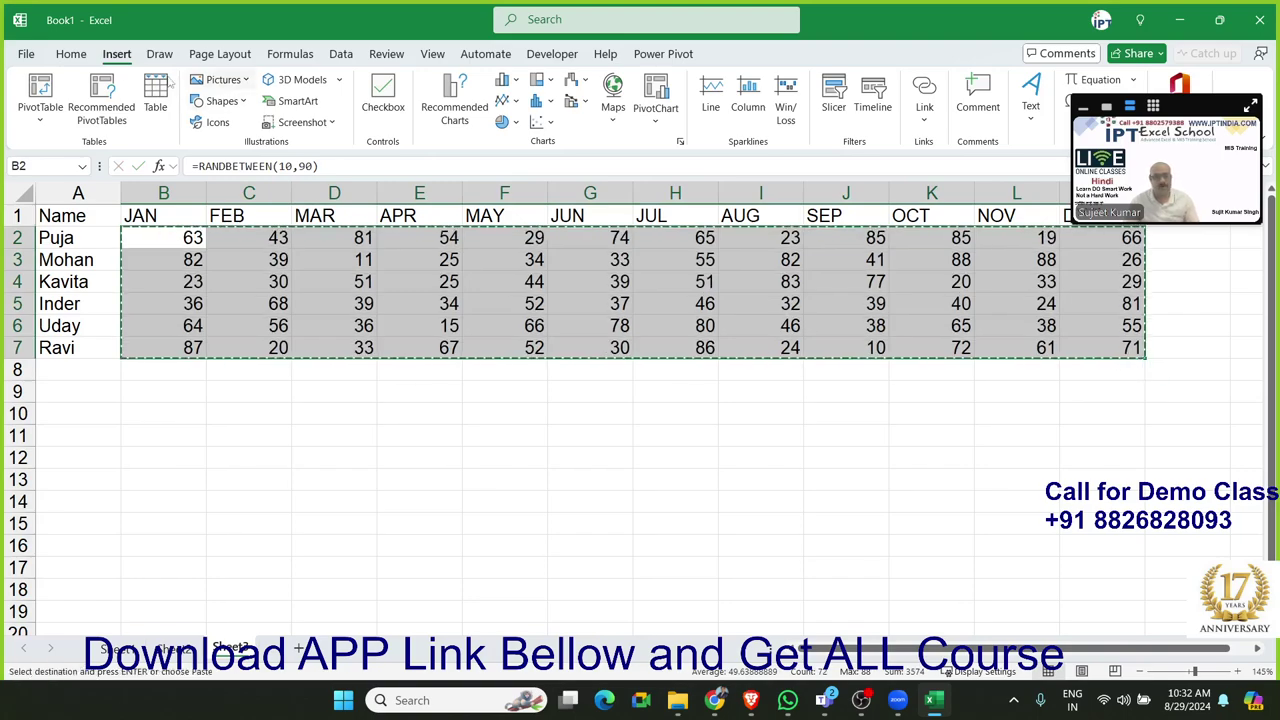
left_click(71, 54)
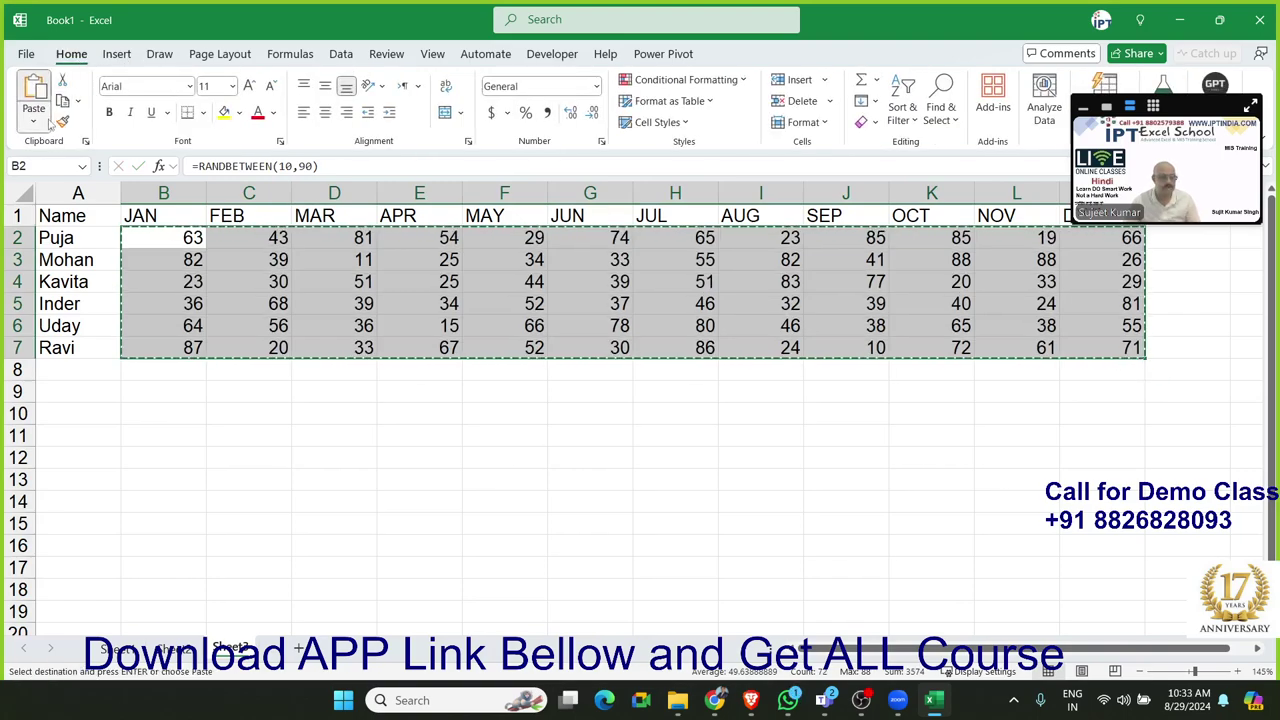
left_click(33, 118)
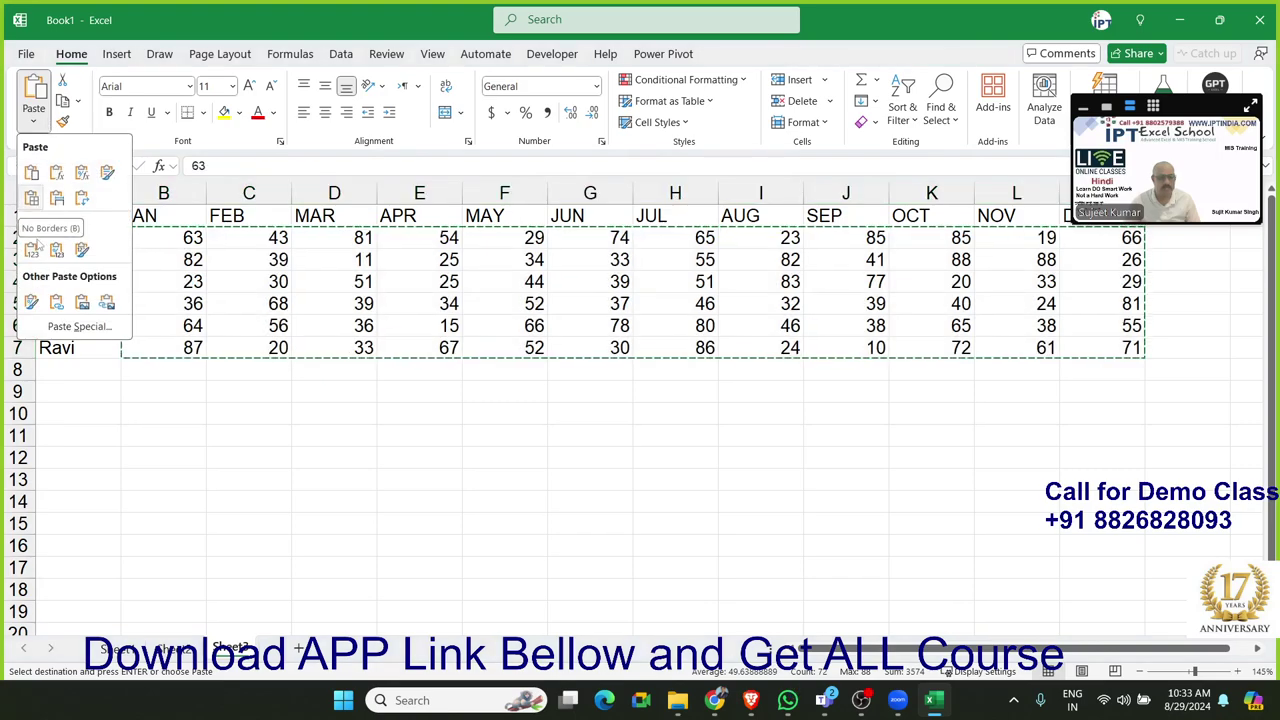
left_click(181, 254)
left_click(181, 254)
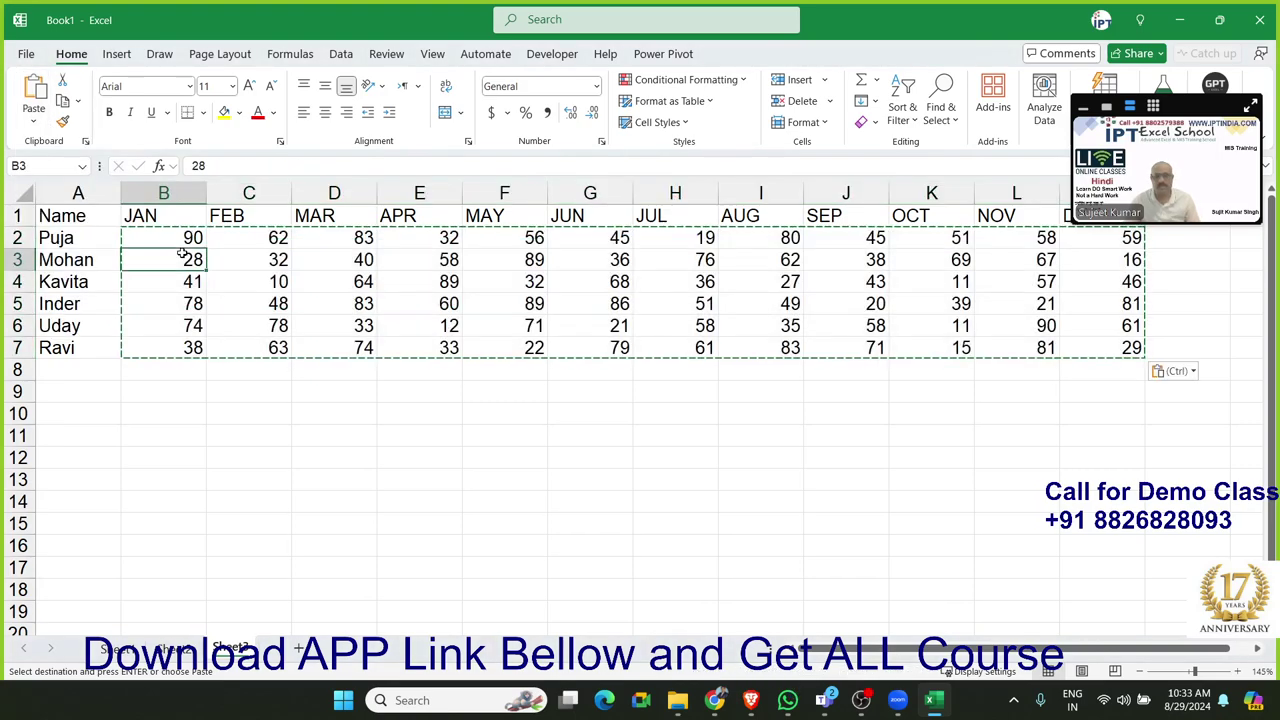
key("Escape")
Check that B2 through the MAR marks are plain numbers, highlighting blocks of marks
left_click(88, 244)
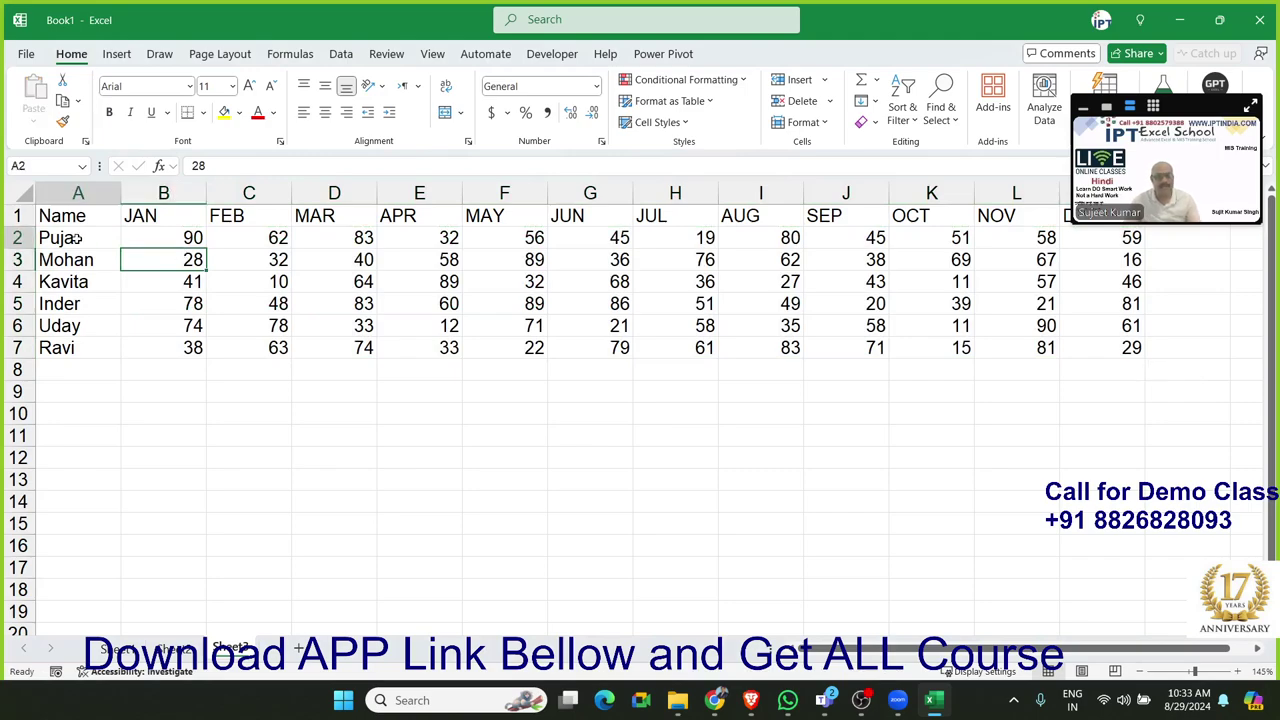
left_click(148, 236)
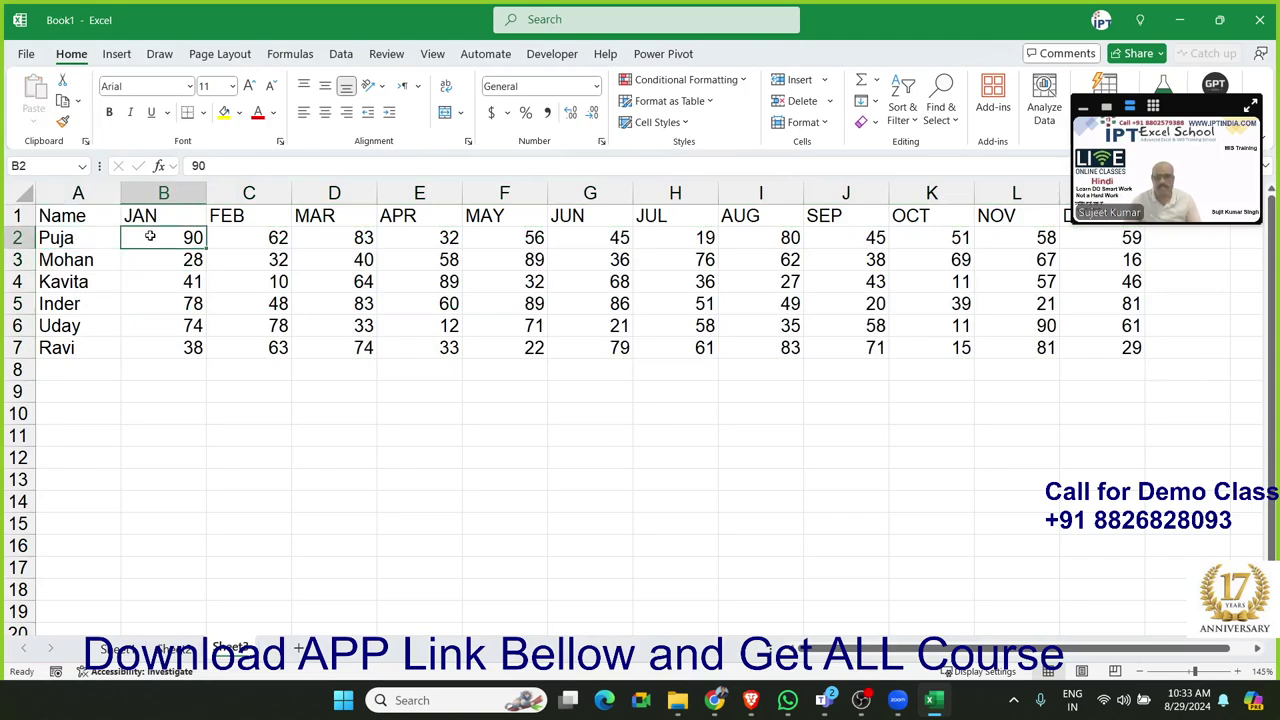
left_click(270, 230)
left_click(340, 232)
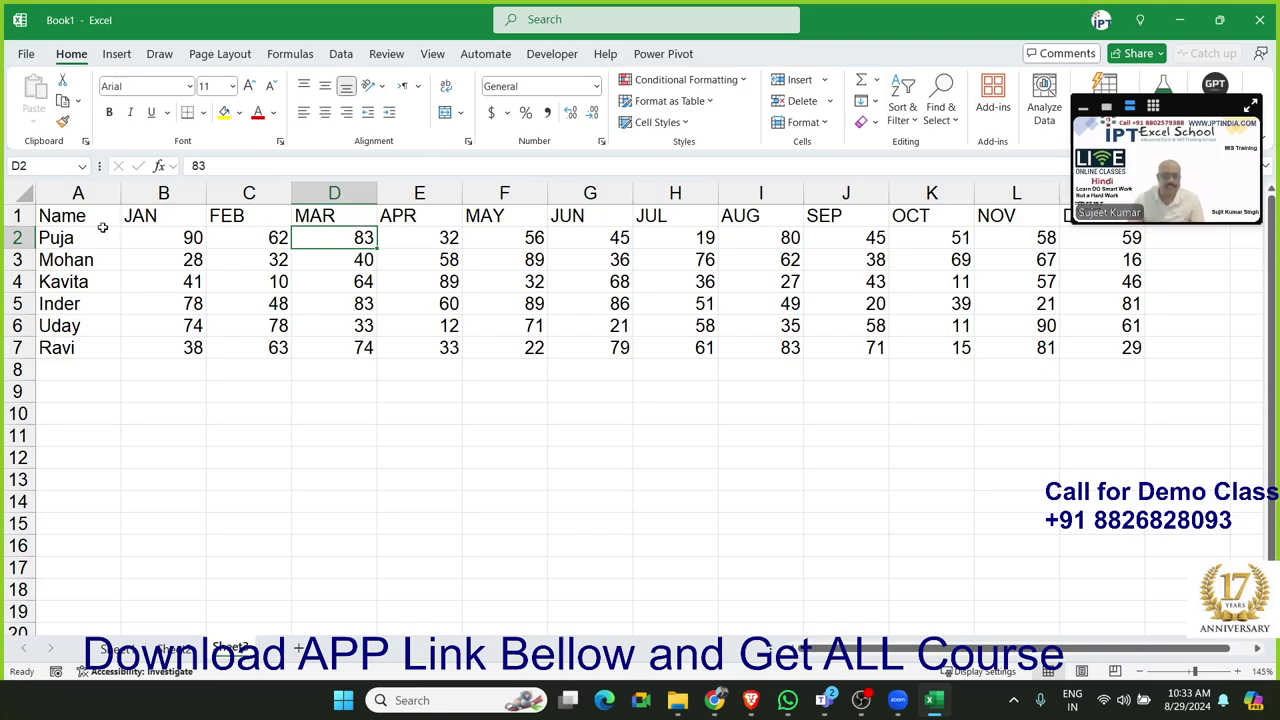
left_click_drag(60, 237, 60, 281)
left_click_drag(160, 259, 1130, 328)
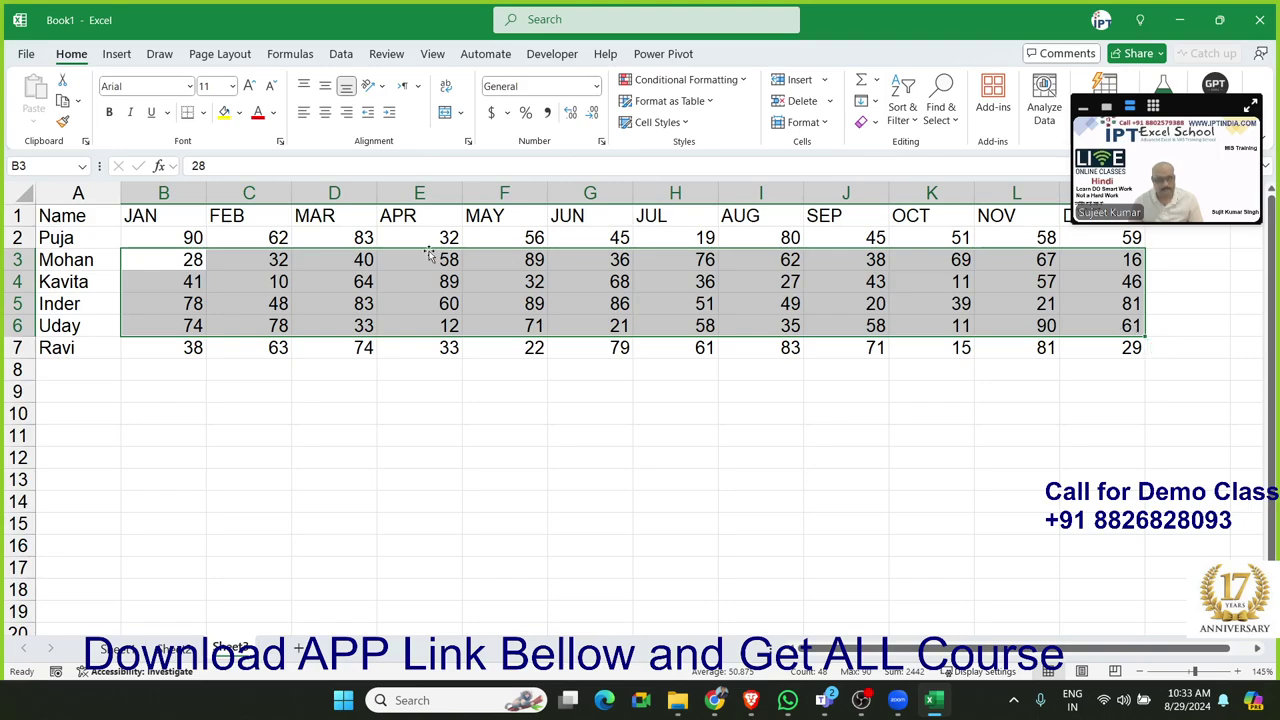
left_click(242, 253)
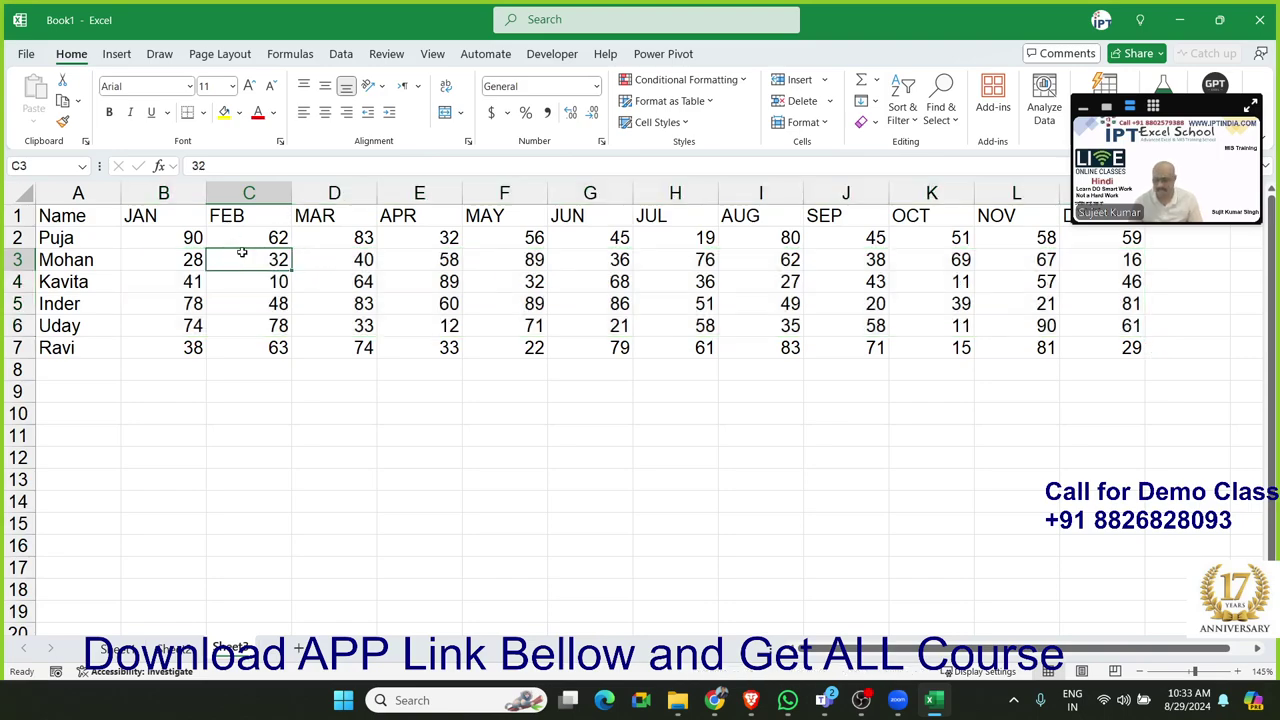
Insert a blank column C after JAN and give it the heading %
left_click(165, 195)
left_click(215, 195)
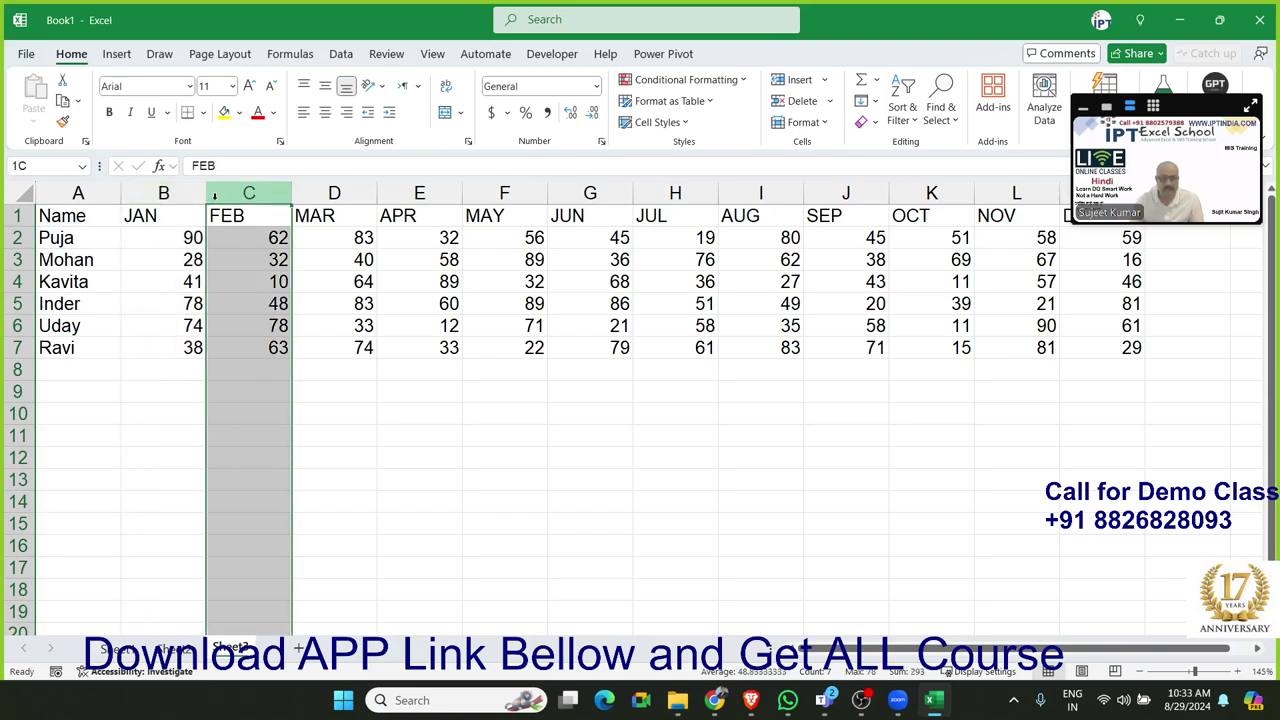
key("ctrl+shift+plus")
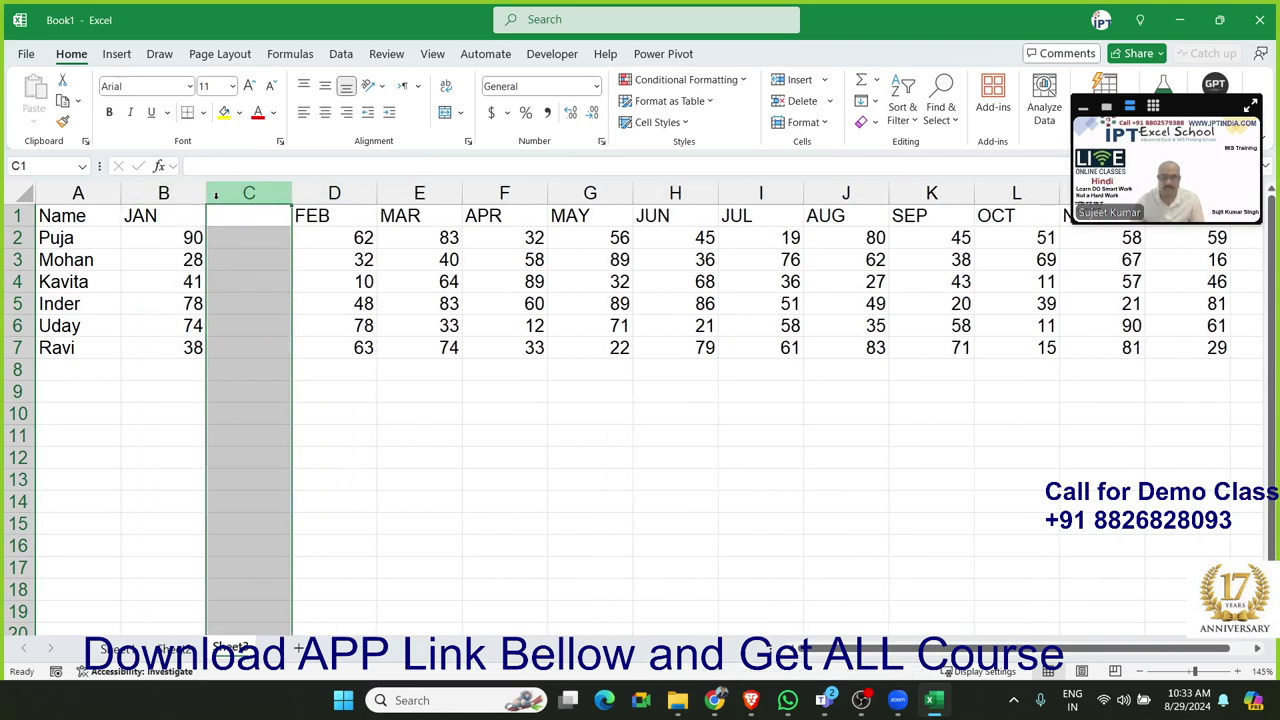
left_click(232, 216)
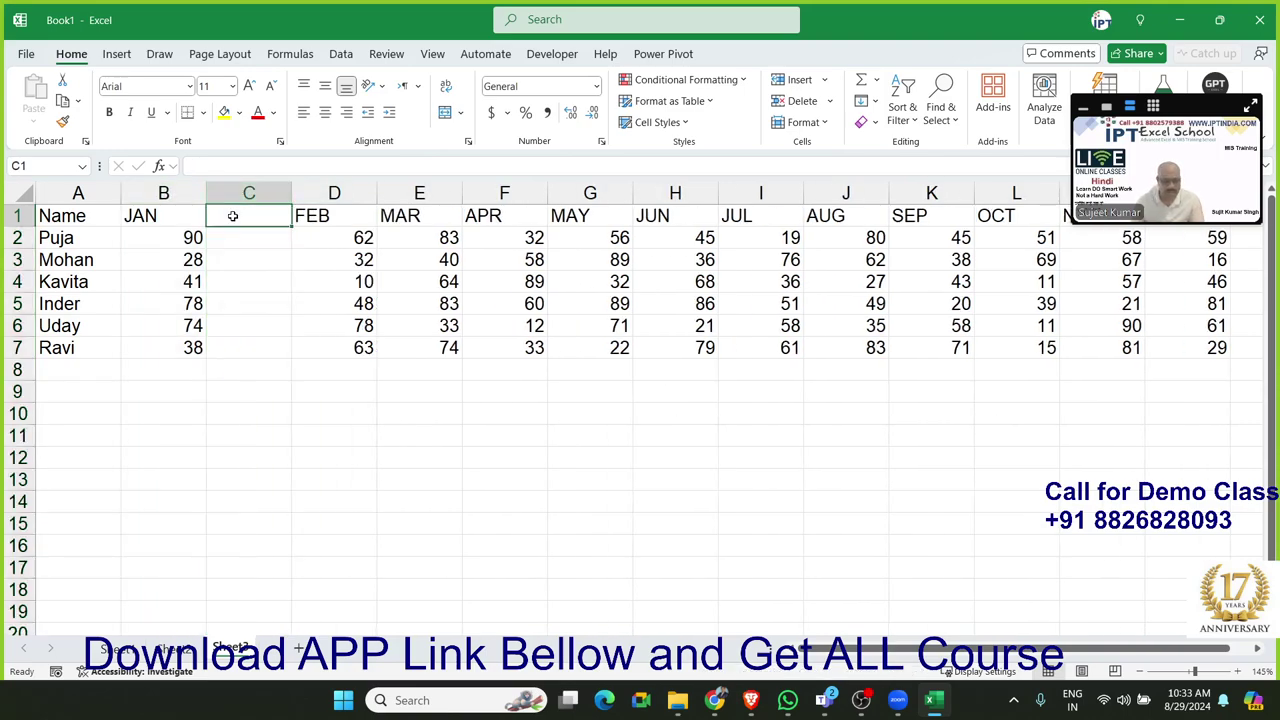
type("%")
key("Return")
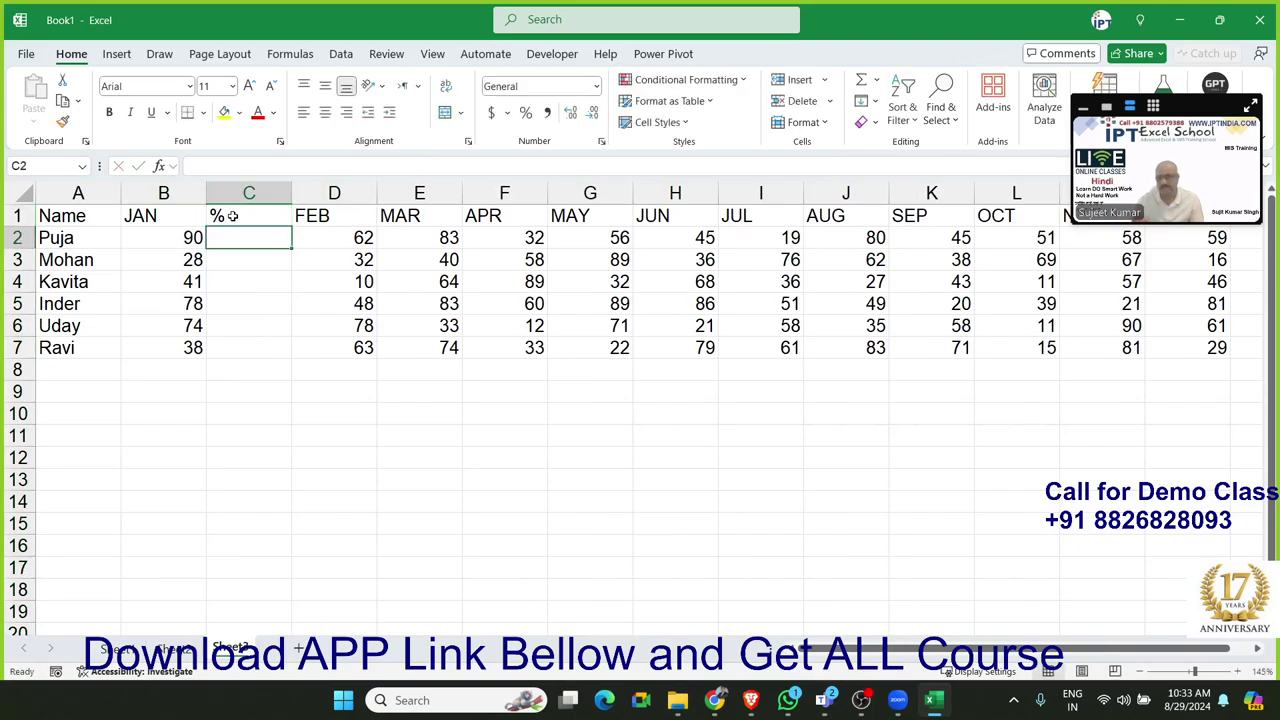
Enter =B2/70 in C2, fill it down to C7, and apply Percent Style
type("=")
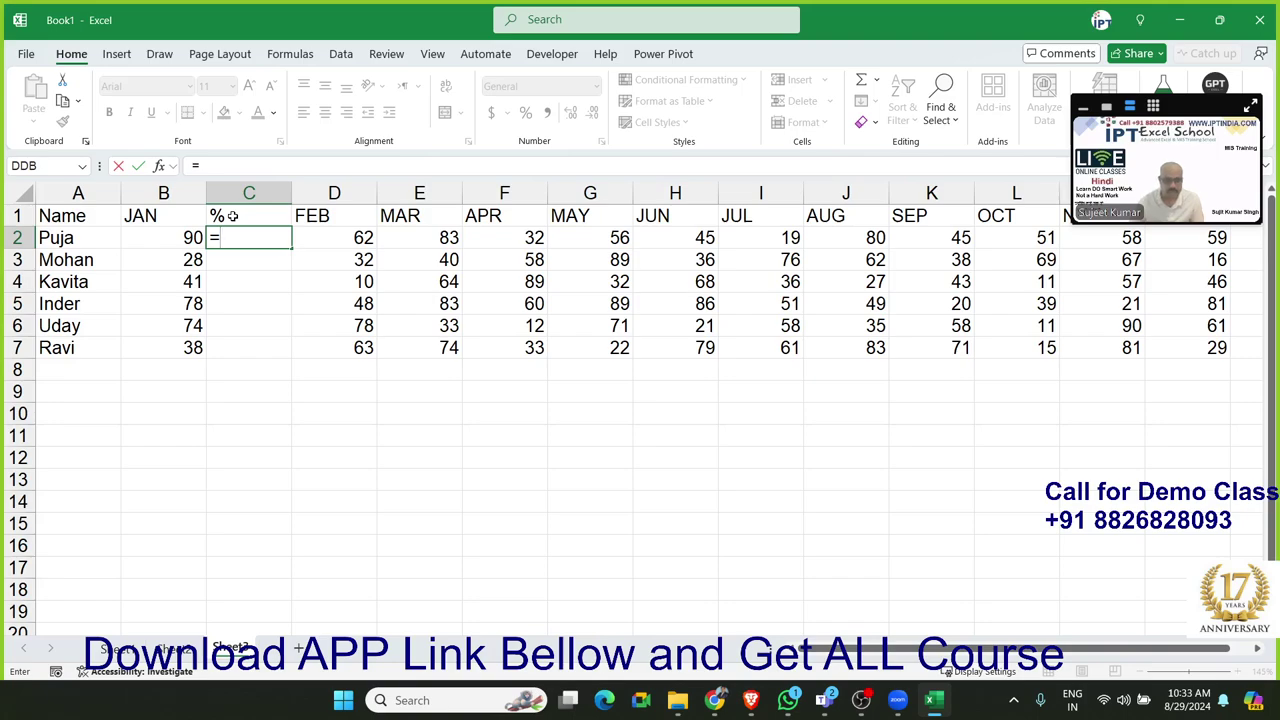
left_click(174, 232)
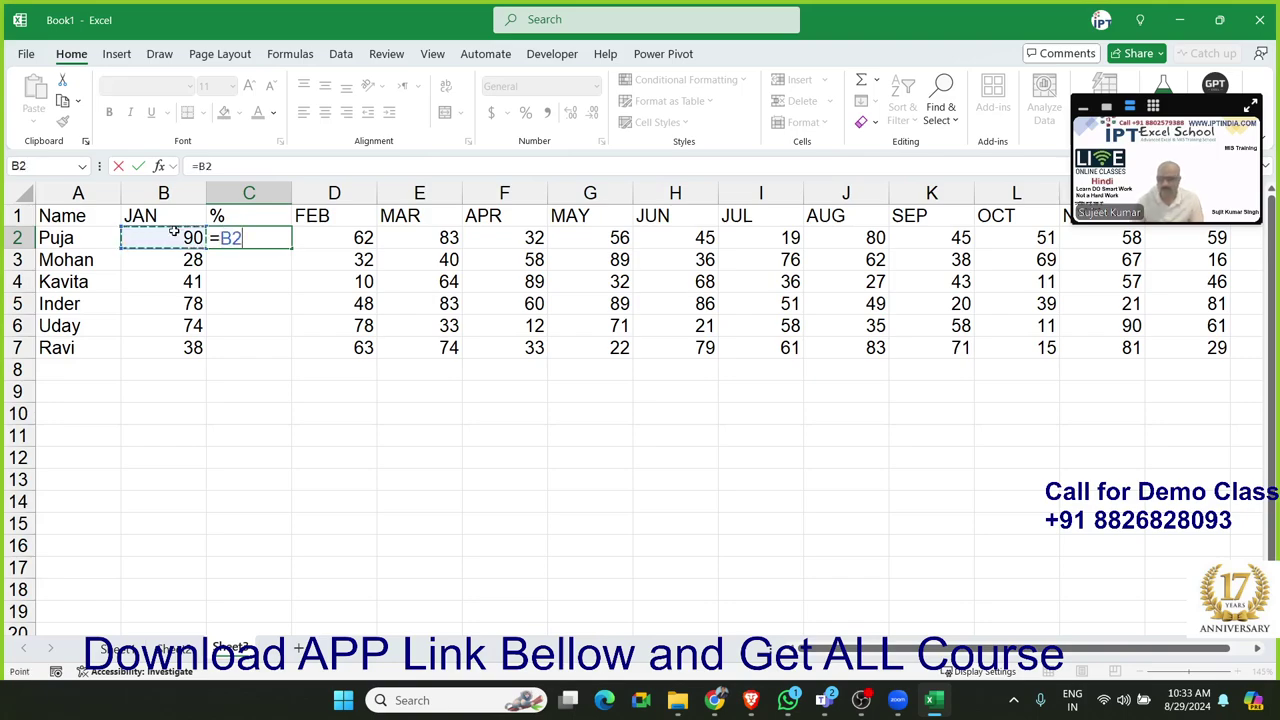
type("/70")
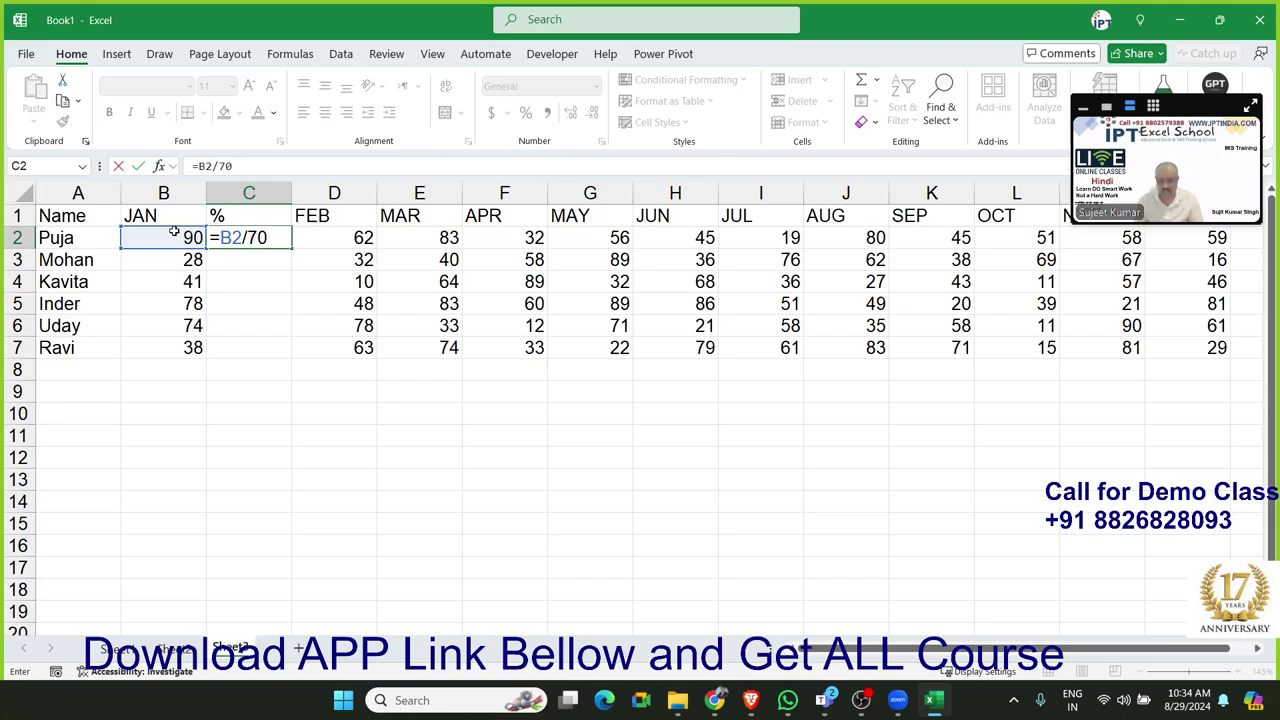
key("Return")
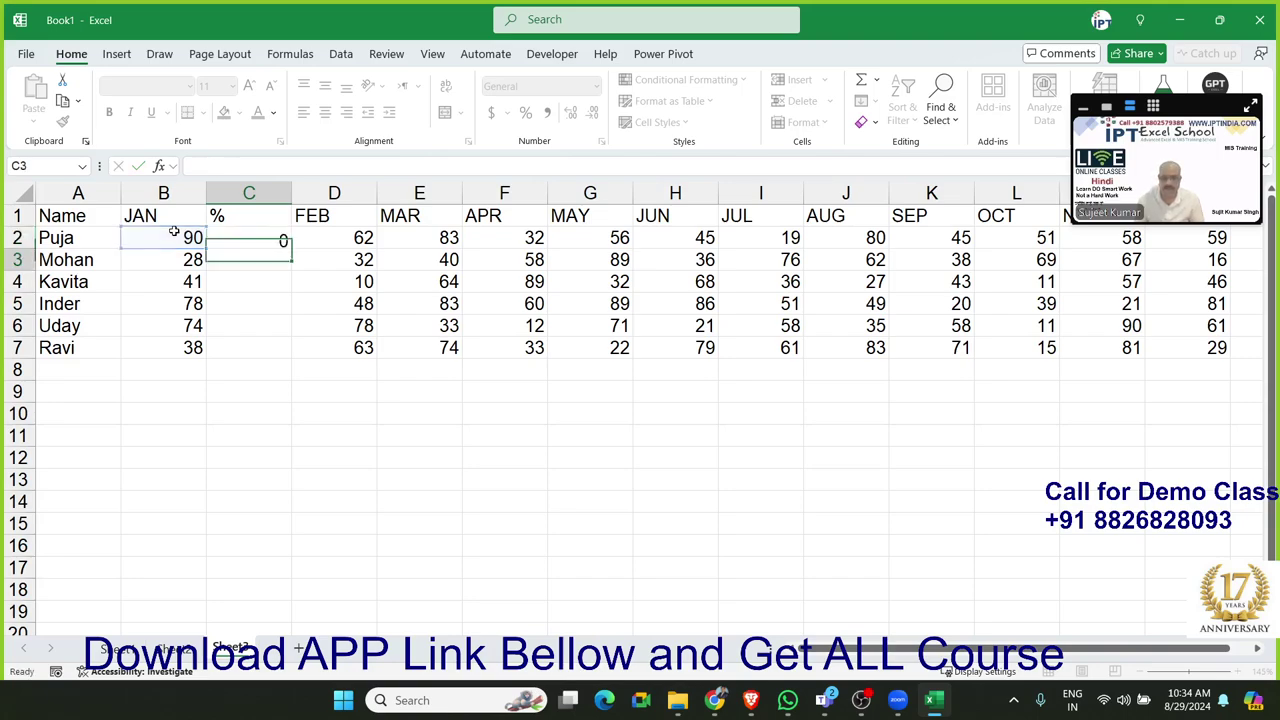
key("Up")
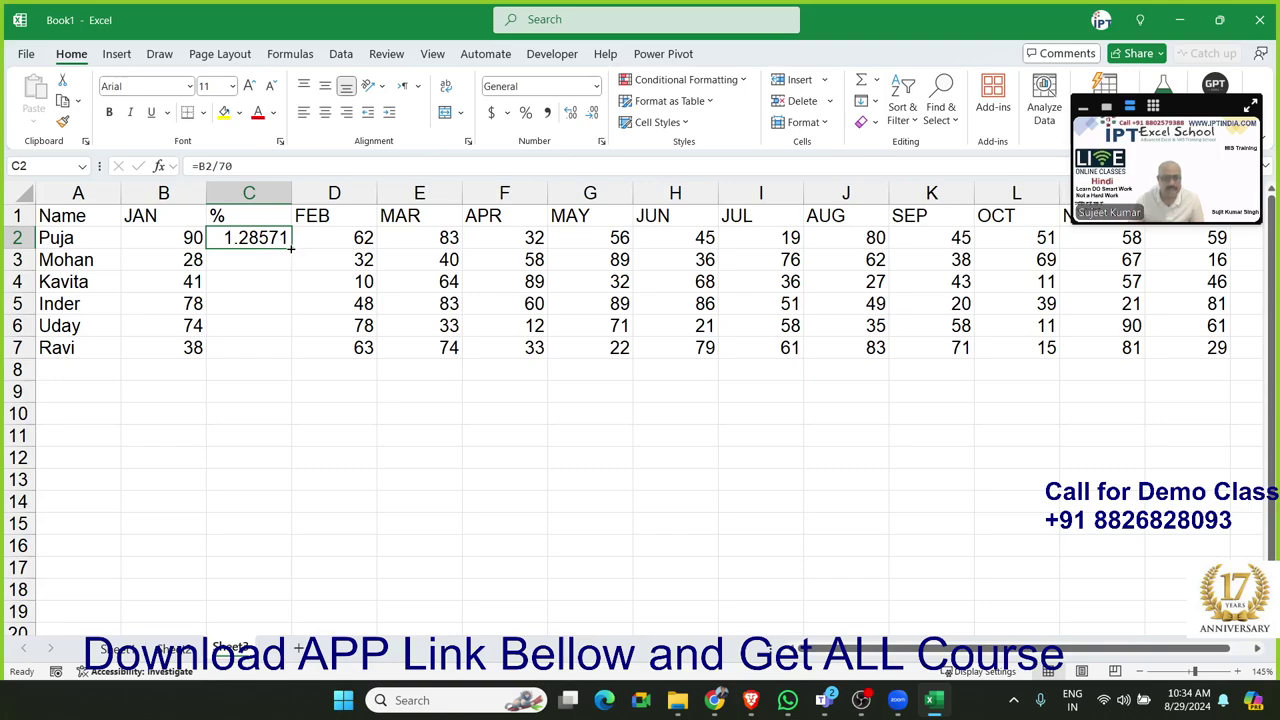
left_click_drag(290, 248, 290, 353)
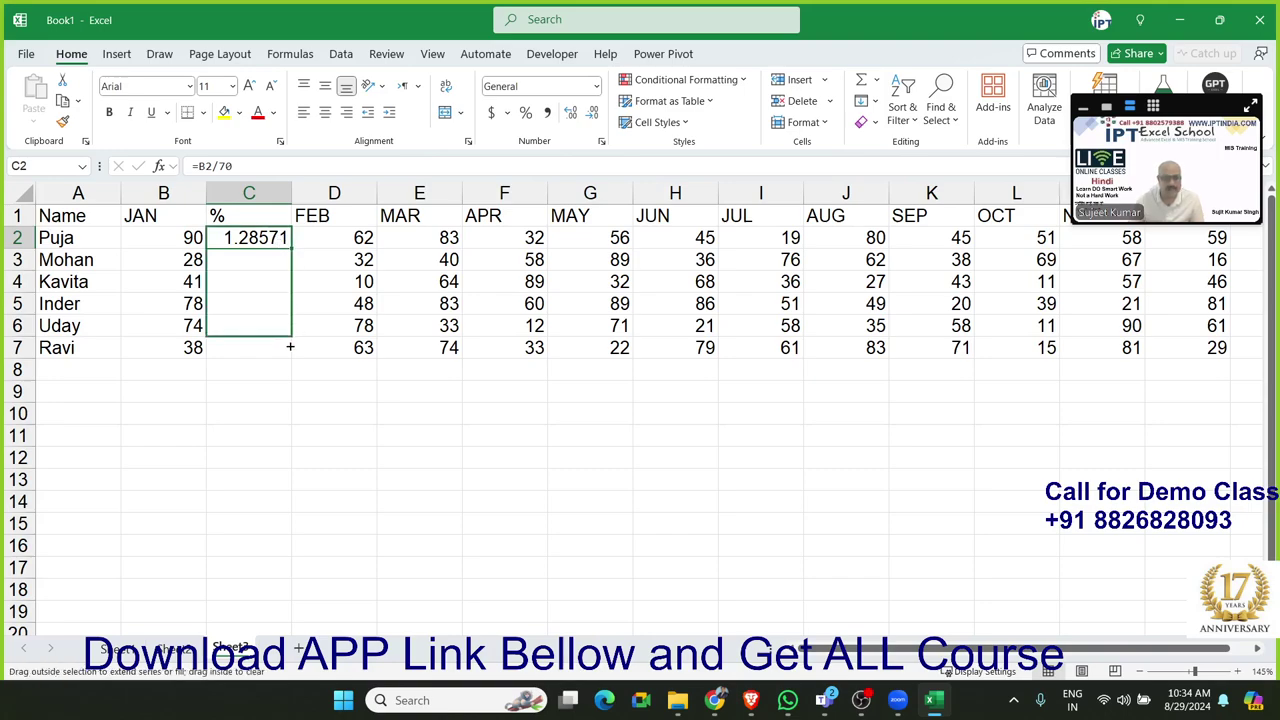
left_click(525, 112)
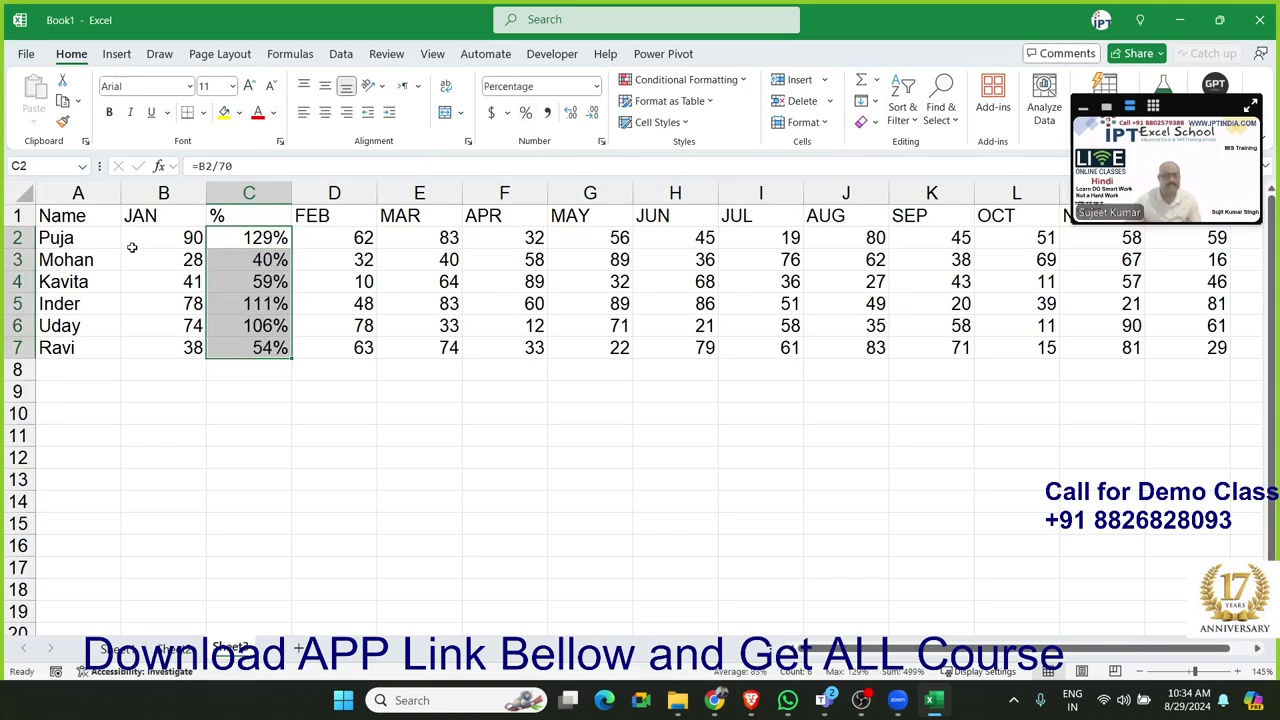
Check the JAN marks and percentage formulas for Puja, Mohan and Kavita
left_click(92, 239)
left_click(133, 234)
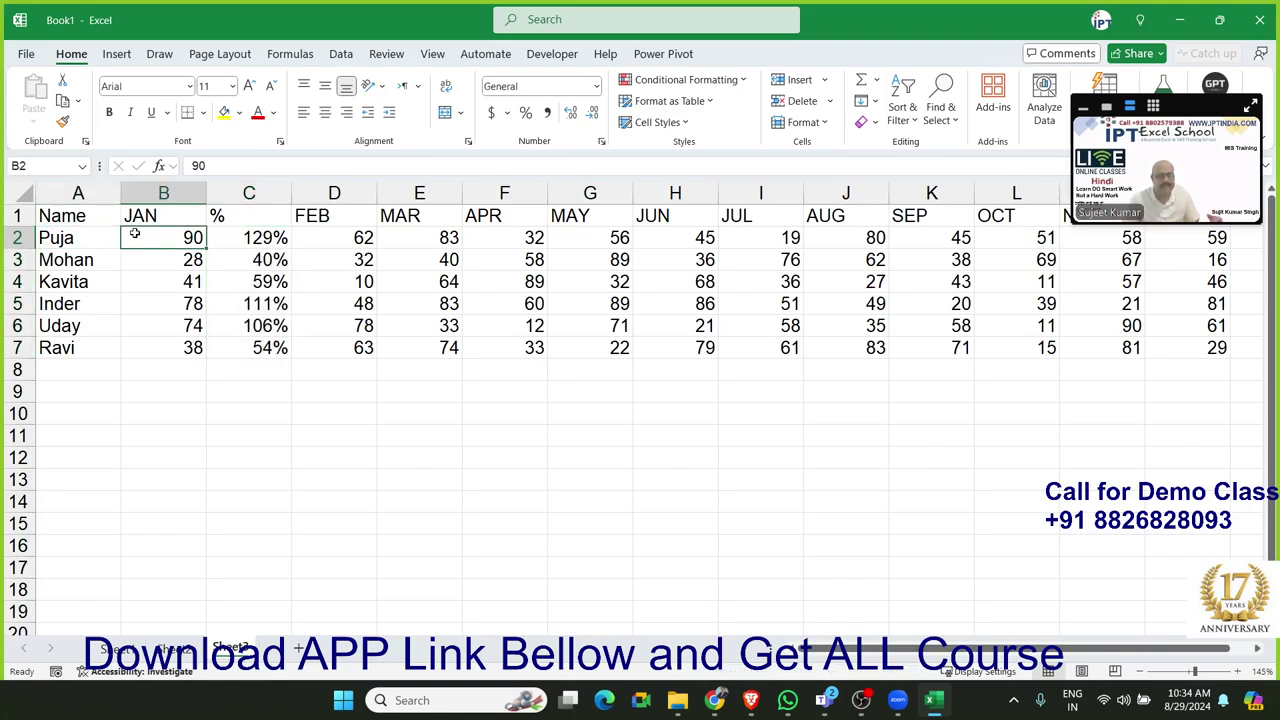
left_click(243, 239)
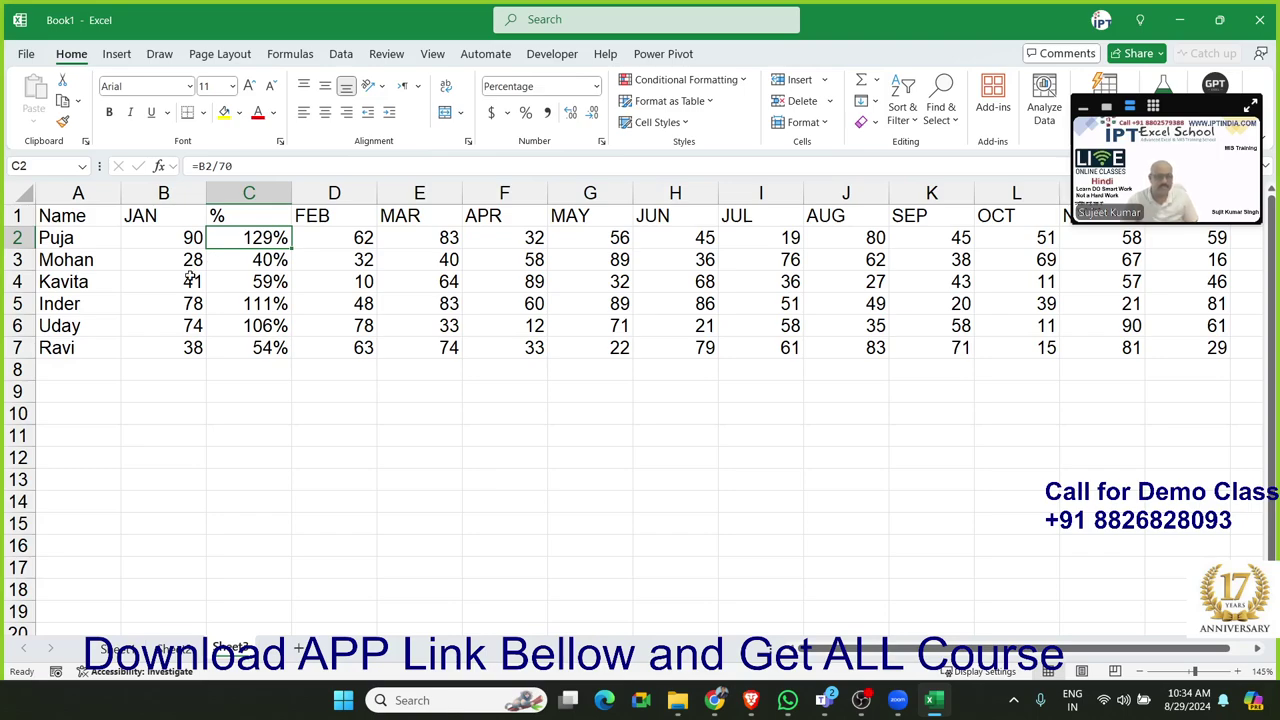
left_click(106, 261)
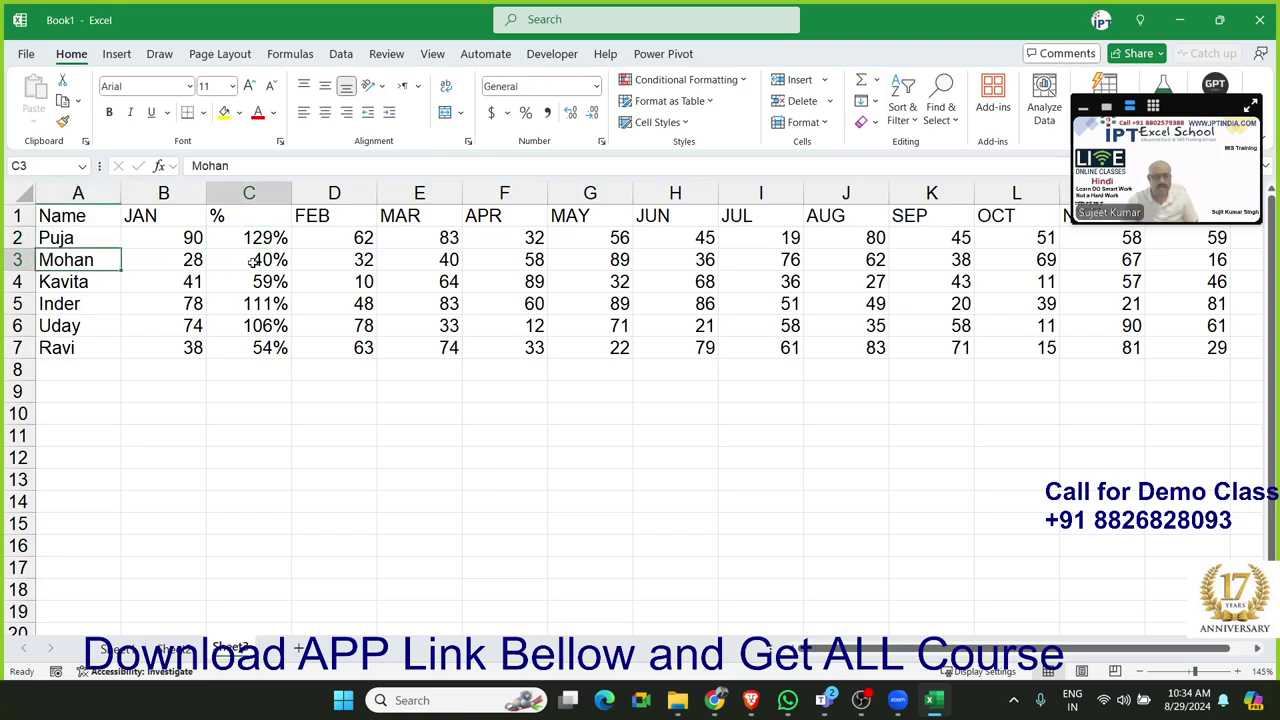
left_click(97, 284)
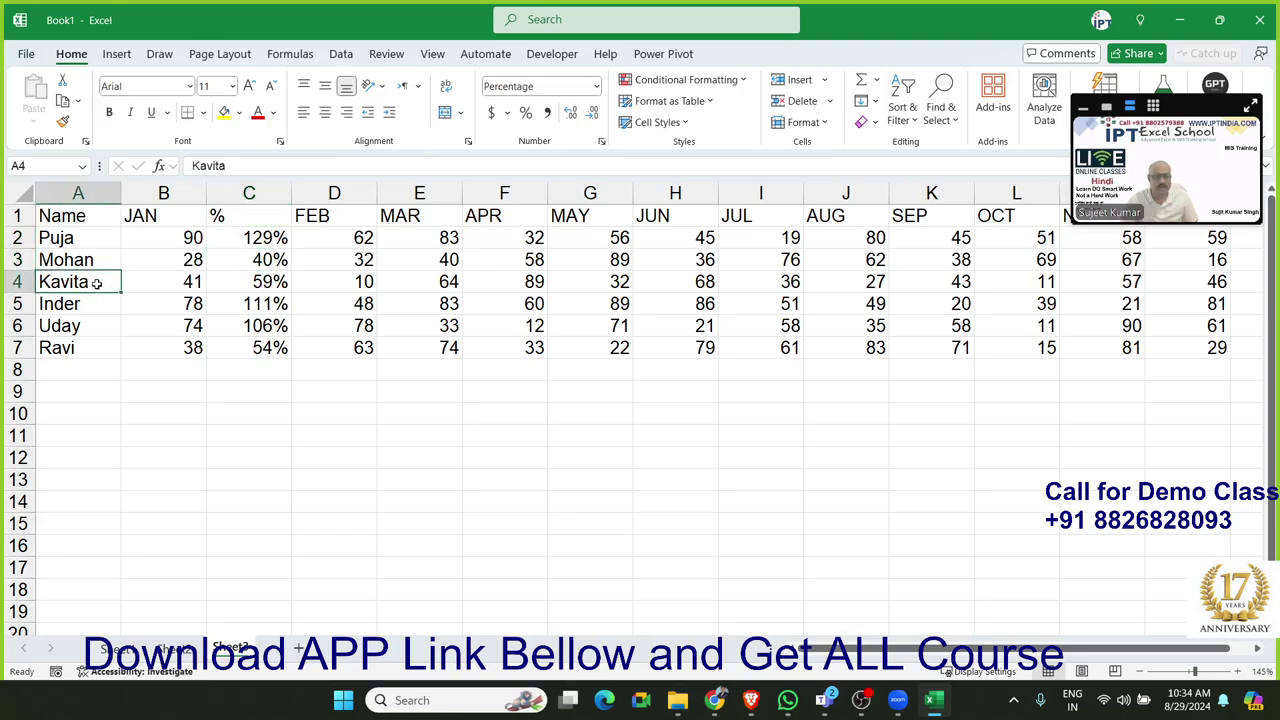
left_click(178, 288)
left_click(235, 285)
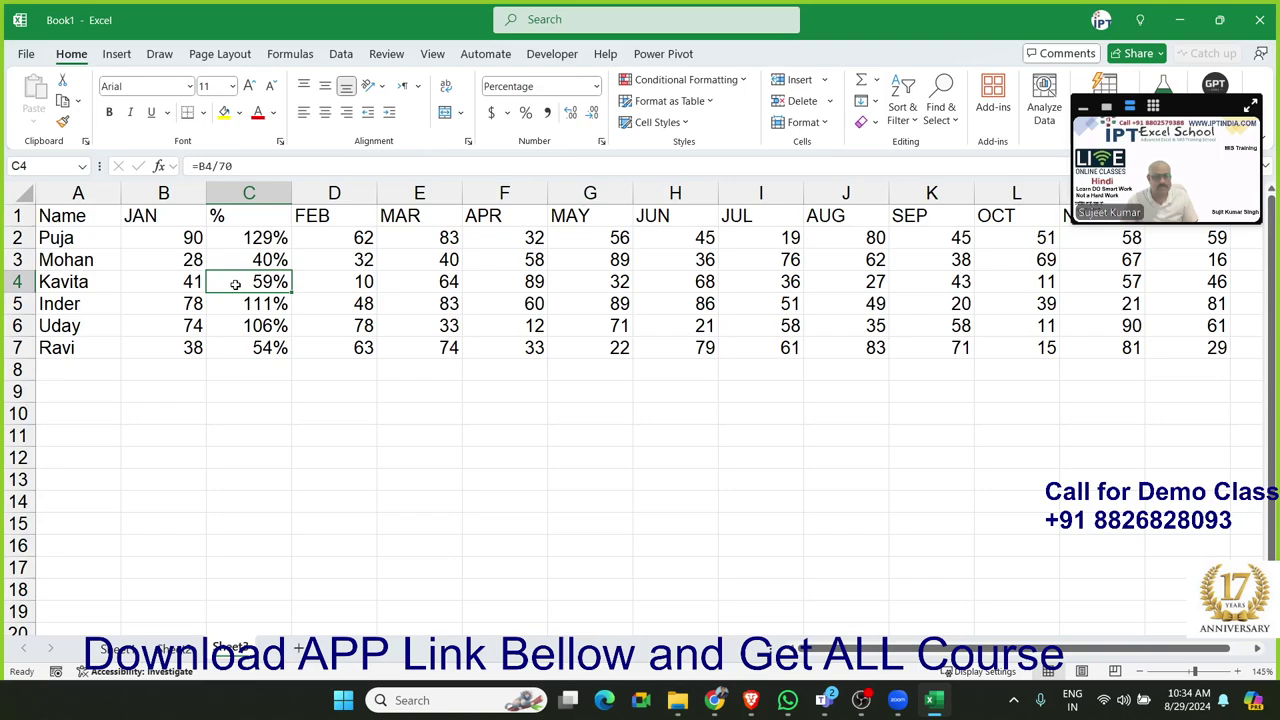
Check Inder's, Uday's and Ravi's JAN marks against their percentages in C5:C7
left_click(90, 305)
left_click(240, 305)
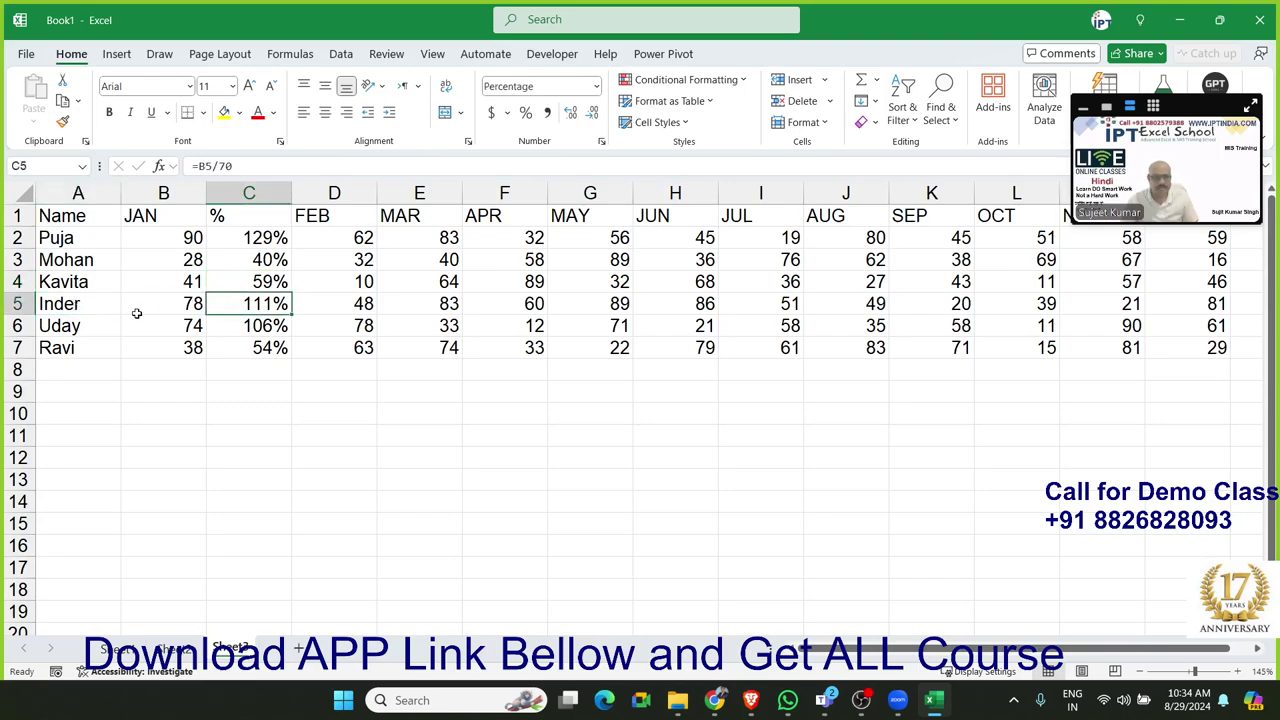
left_click(178, 318)
left_click(240, 325)
left_click(100, 345)
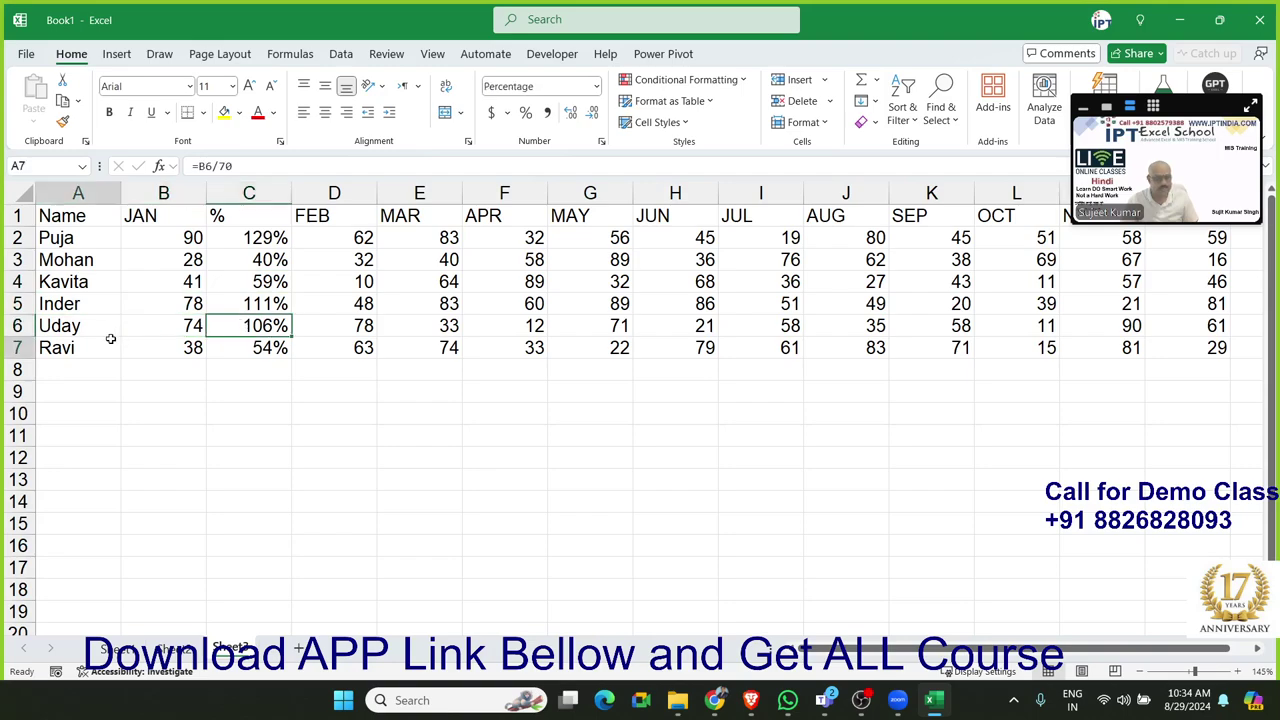
mouse_move(180, 347)
left_mouse_down()
mouse_move(258, 348)
mouse_move(267, 219)
left_mouse_up()
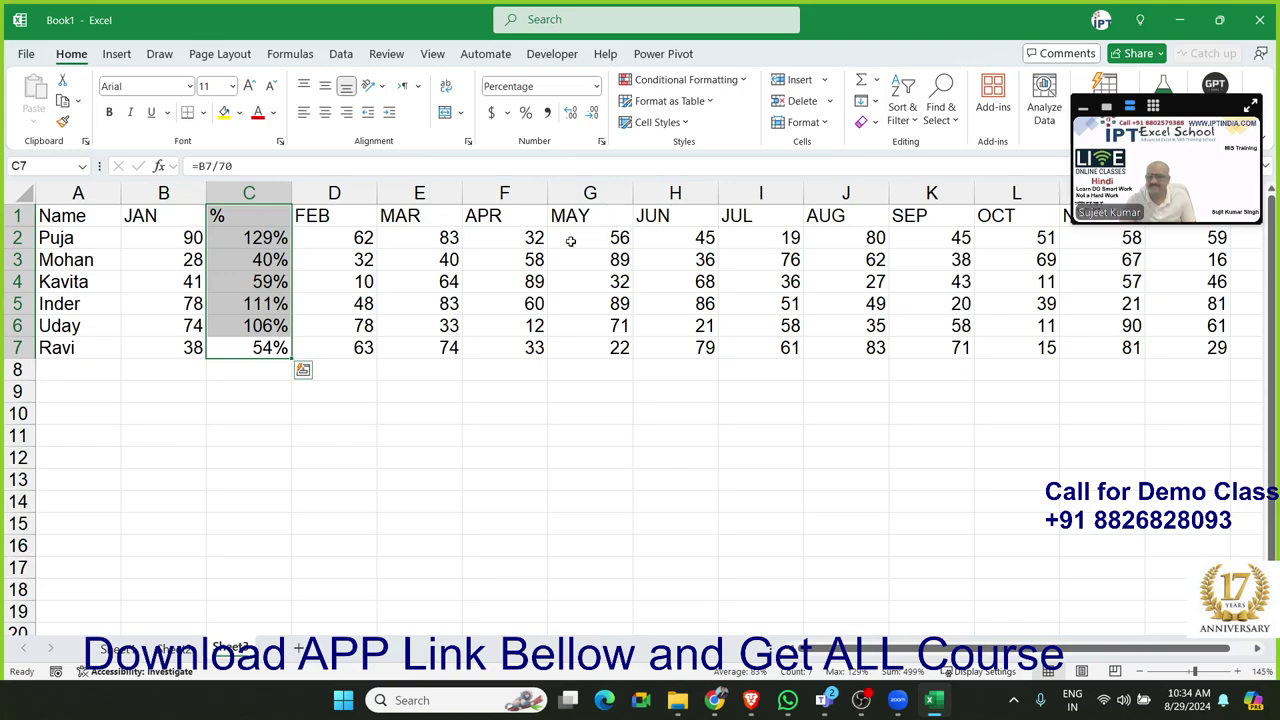
left_click(310, 300)
Delete the old % column C and insert a fresh blank column before FEB
left_click(256, 186)
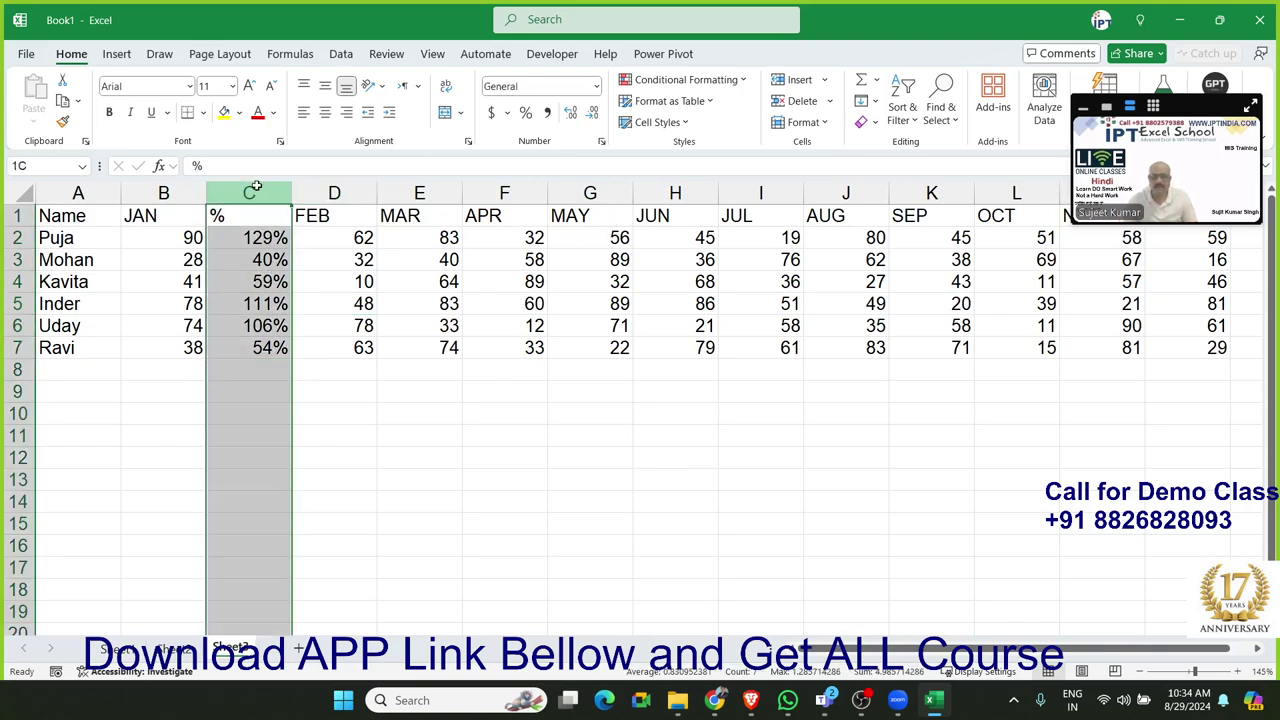
key("ctrl+minus")
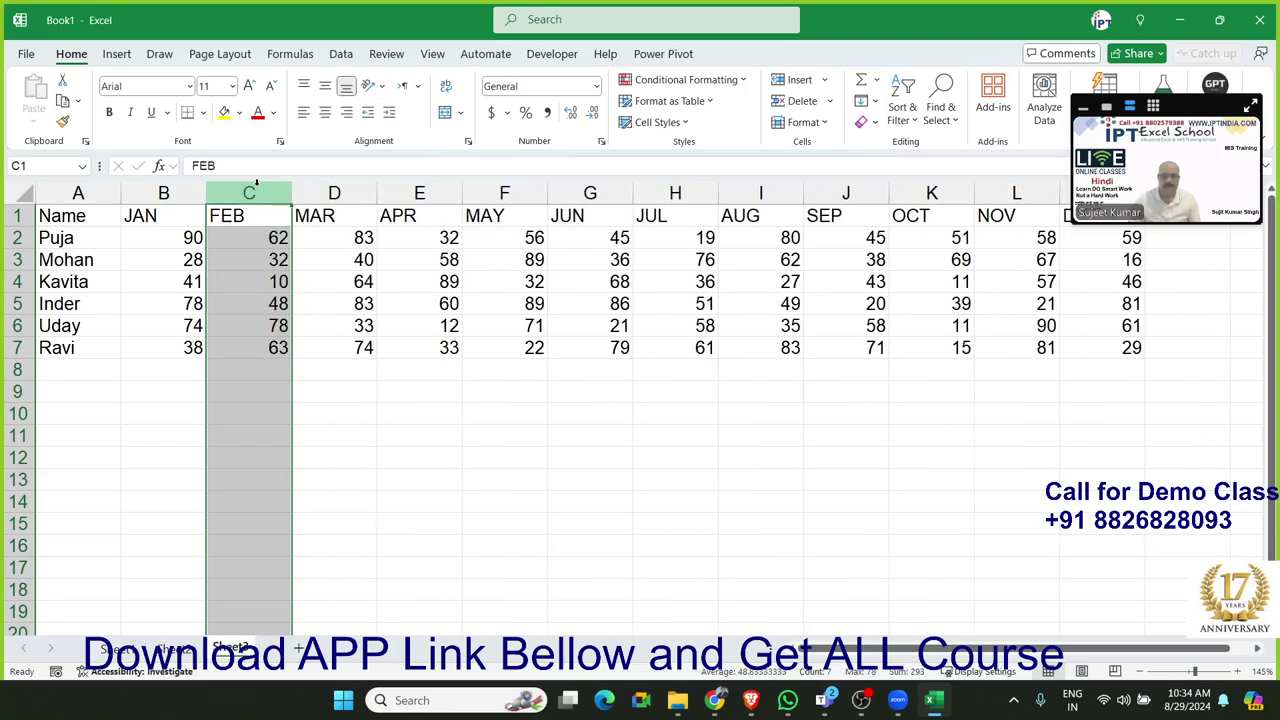
key("Left")
key("Right")
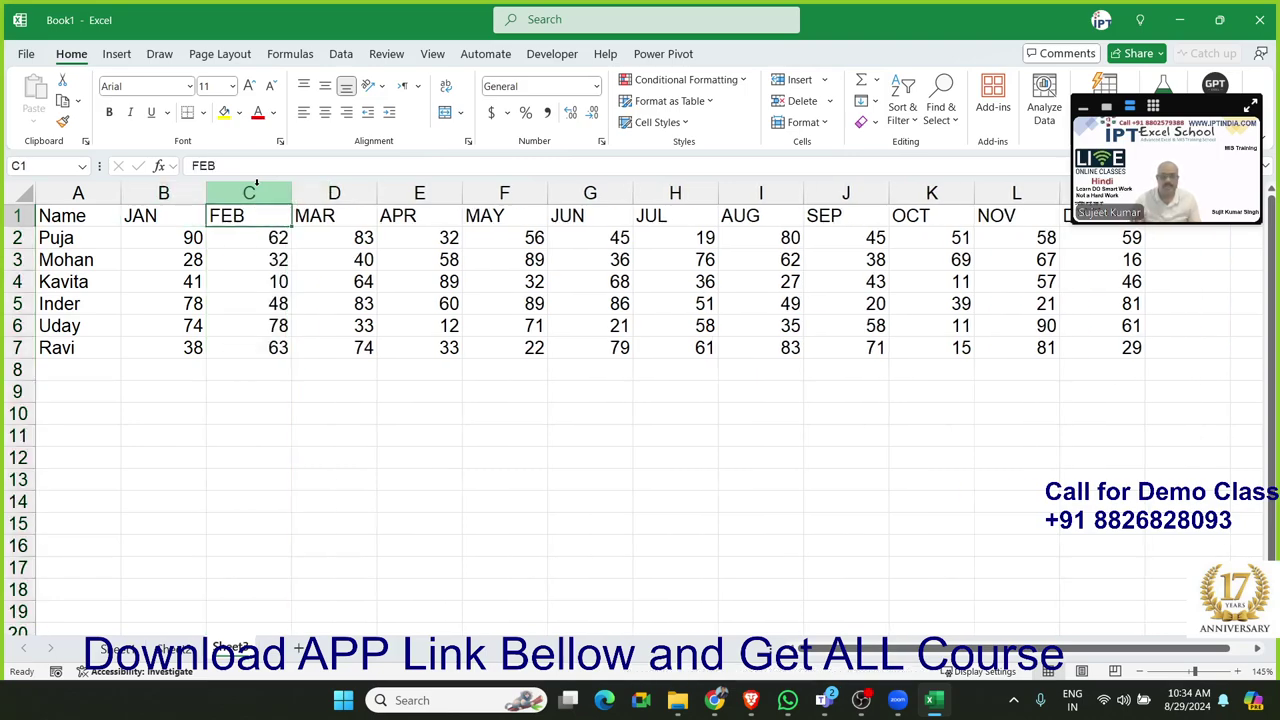
left_click(256, 186)
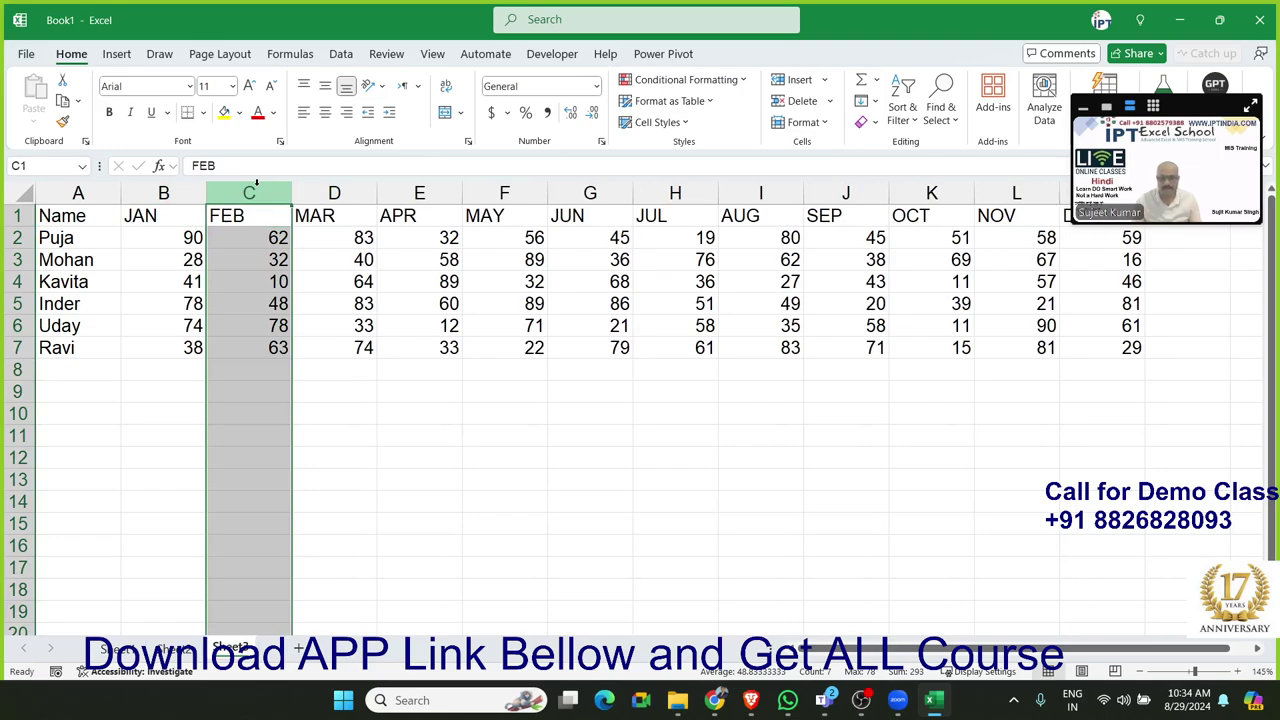
key("ctrl+plus")
key("Down")
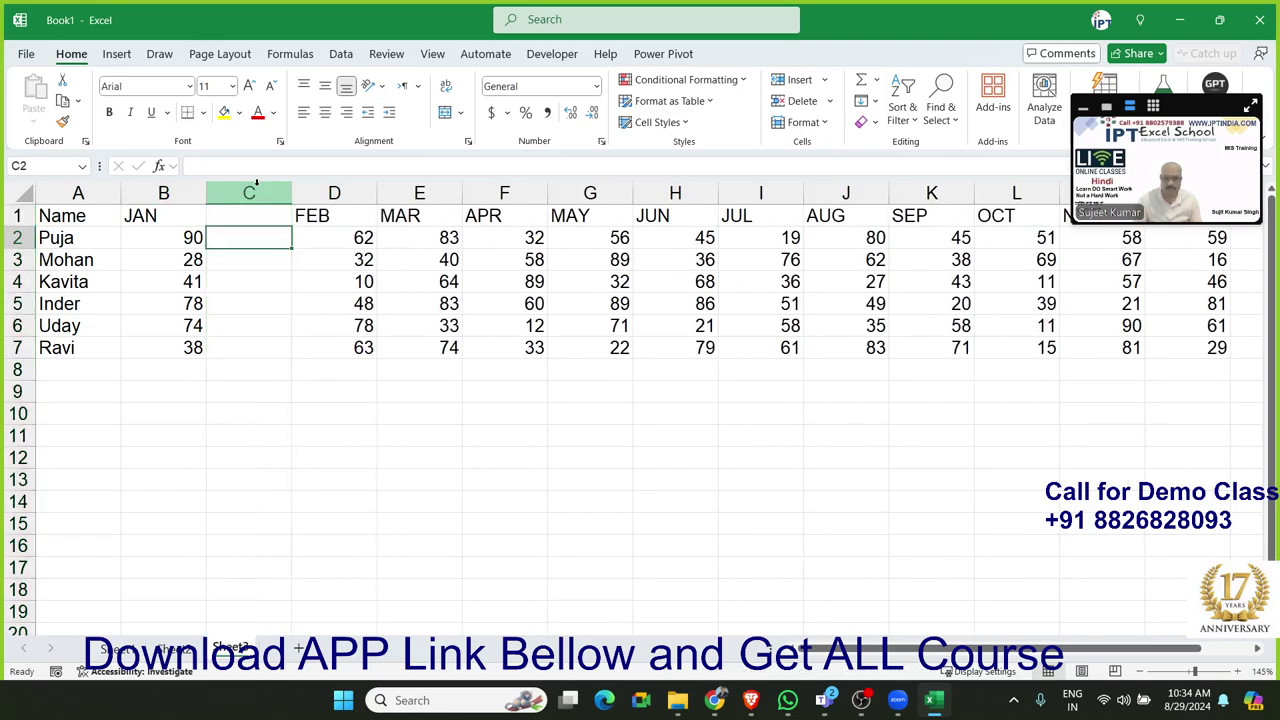
Enter =B2/70 in C2, fill it down to C7, and format the results as percentages
type("=")
left_click(176, 236)
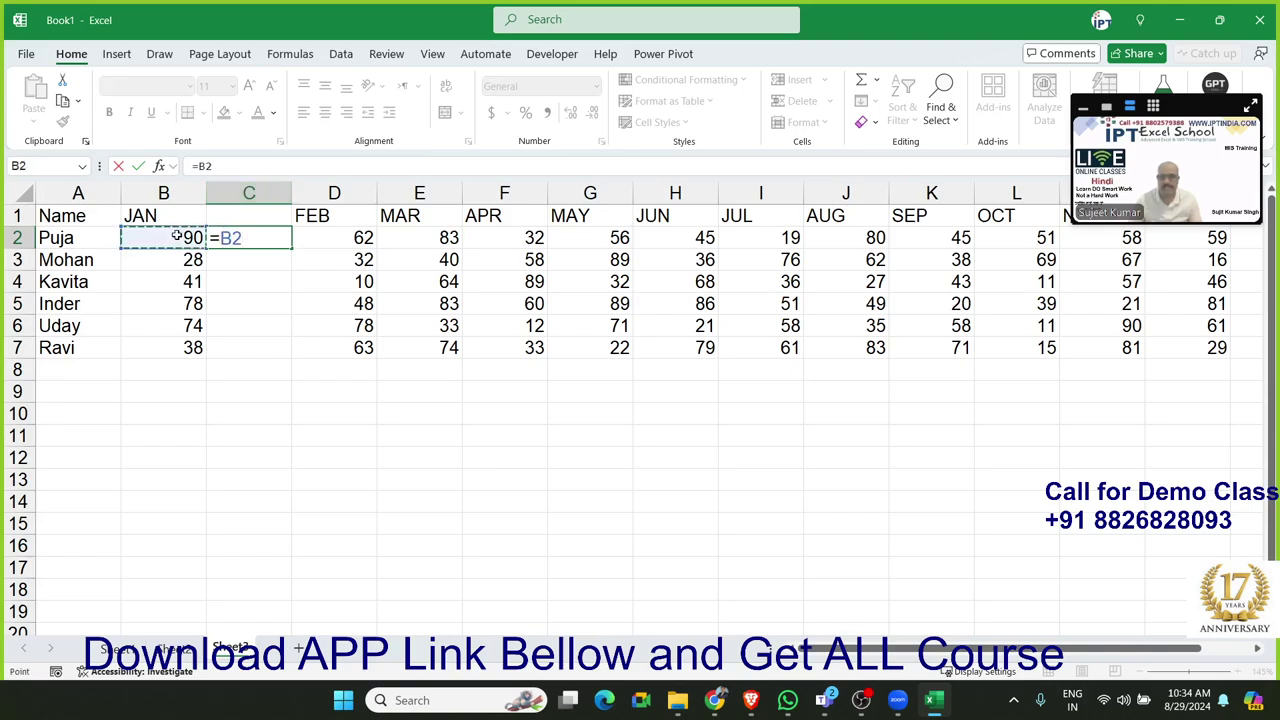
type("/70")
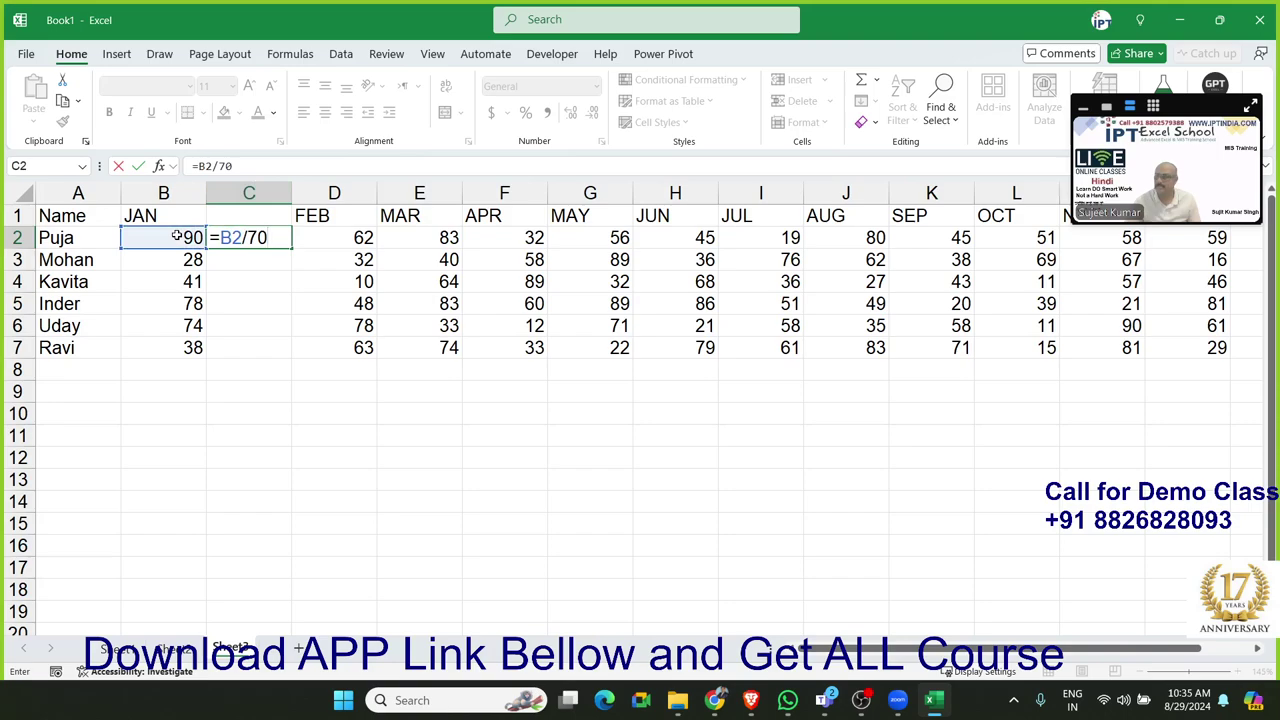
key("Return")
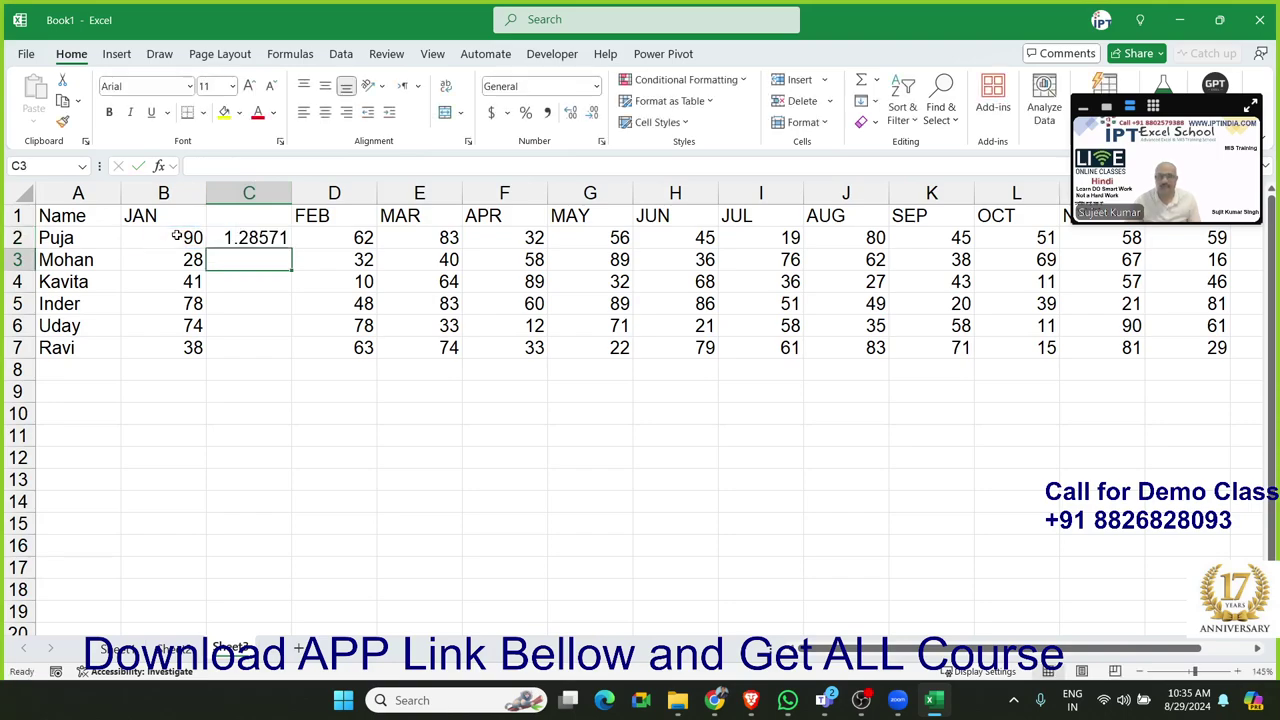
left_click(269, 241)
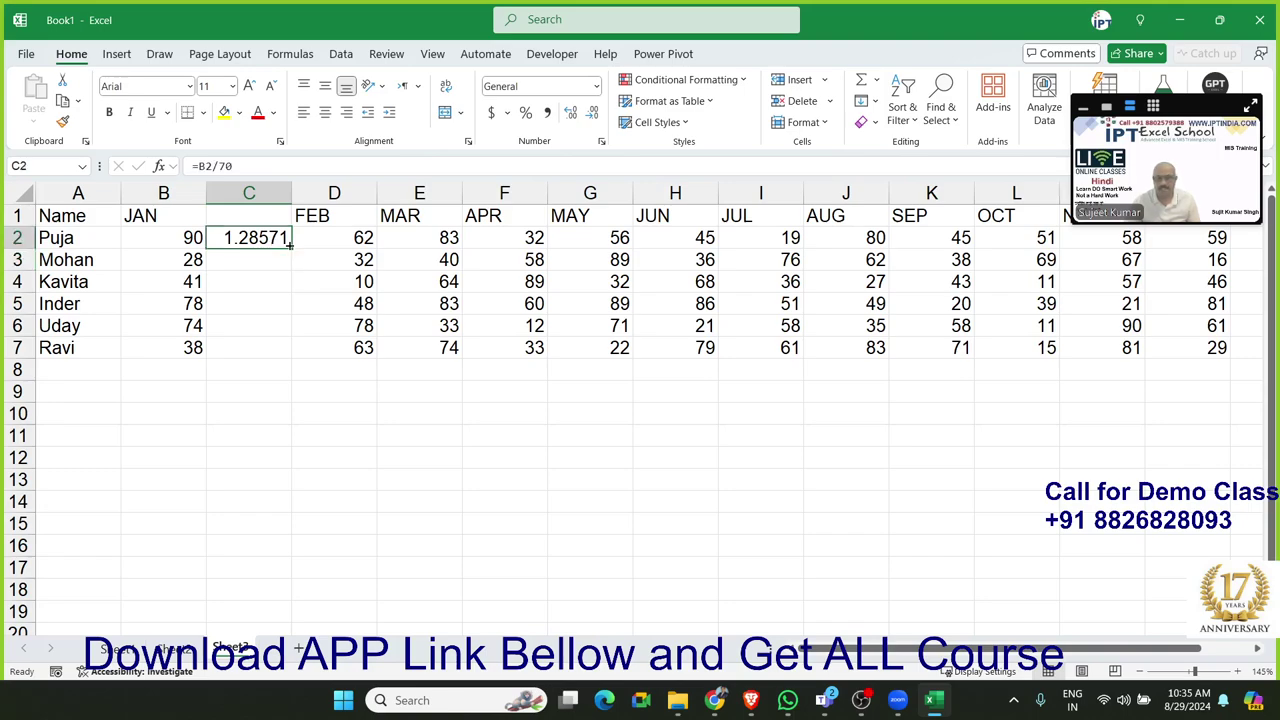
left_click_drag(289, 243, 286, 366)
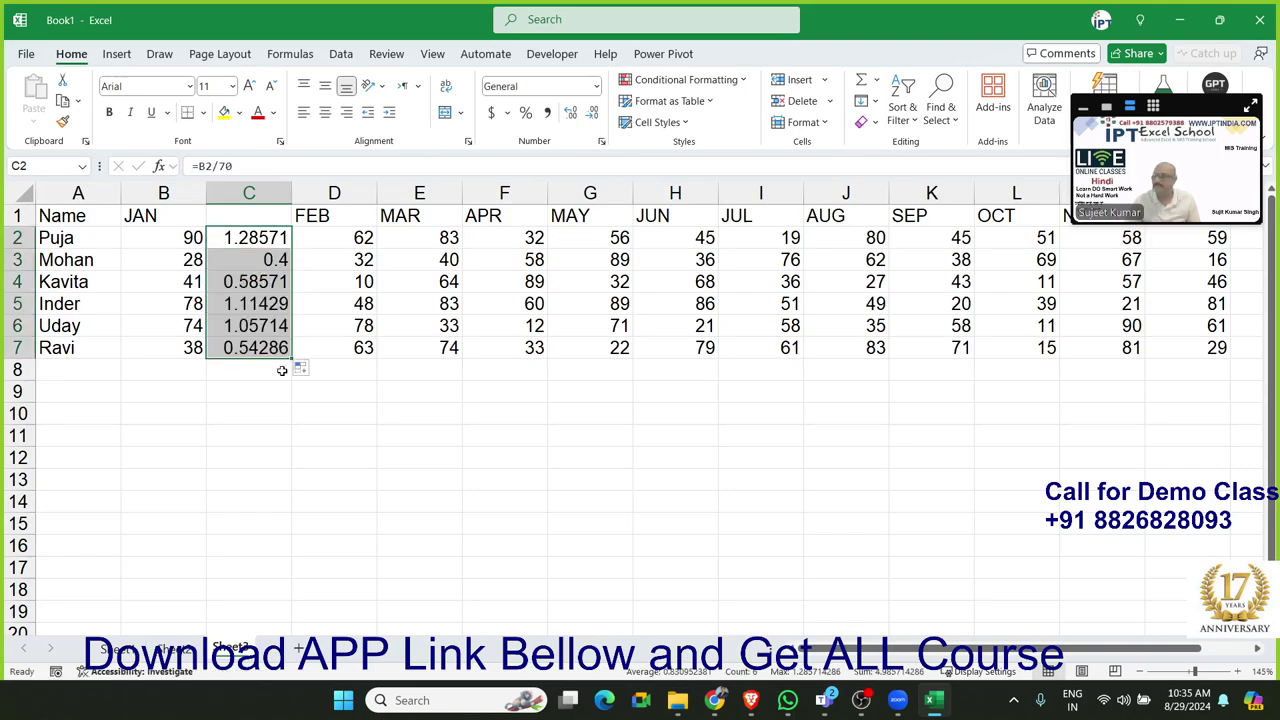
left_click(525, 112)
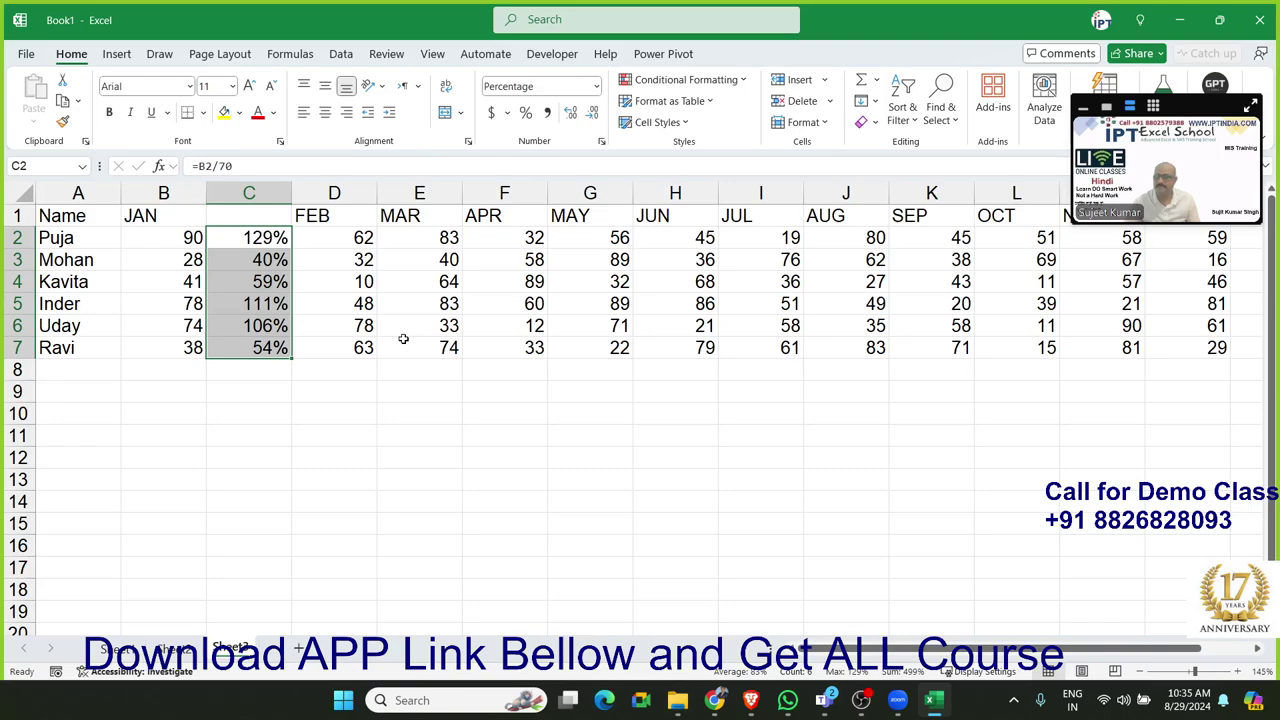
left_click(250, 193)
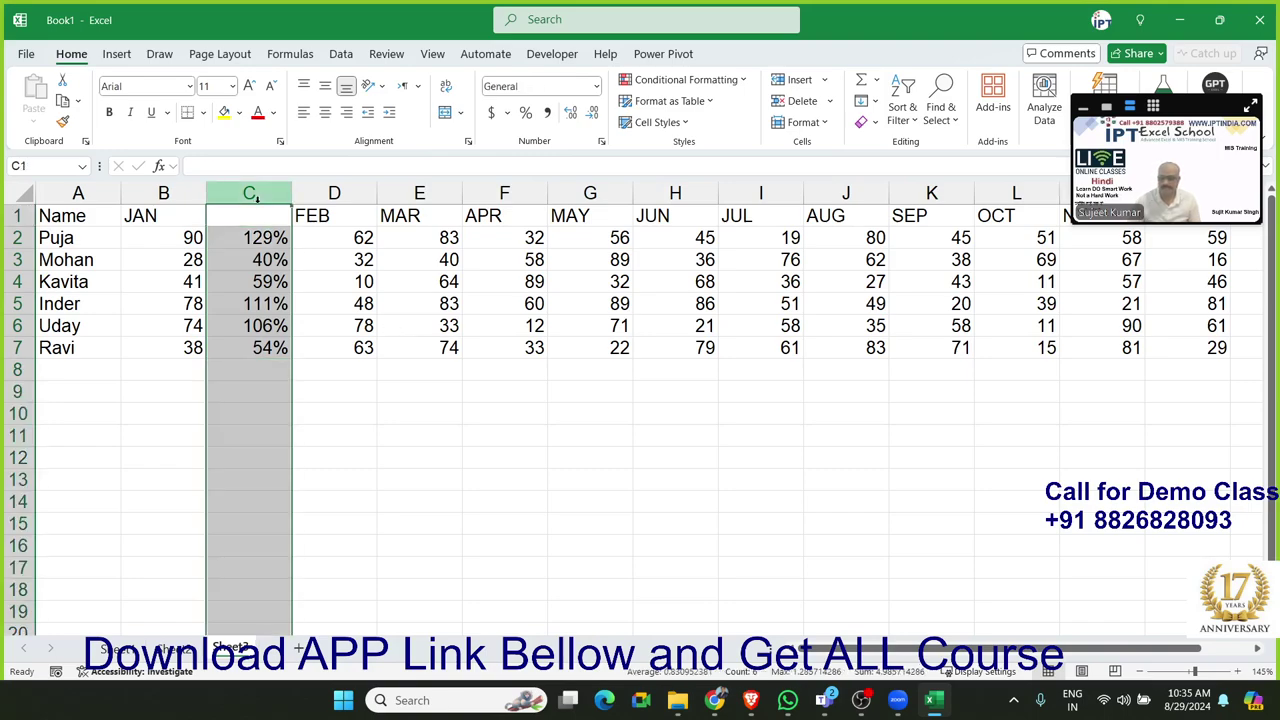
Delete percentage column C, leaving JAN–DEC marks in B:M, then select heading row 1
key("ctrl+minus")
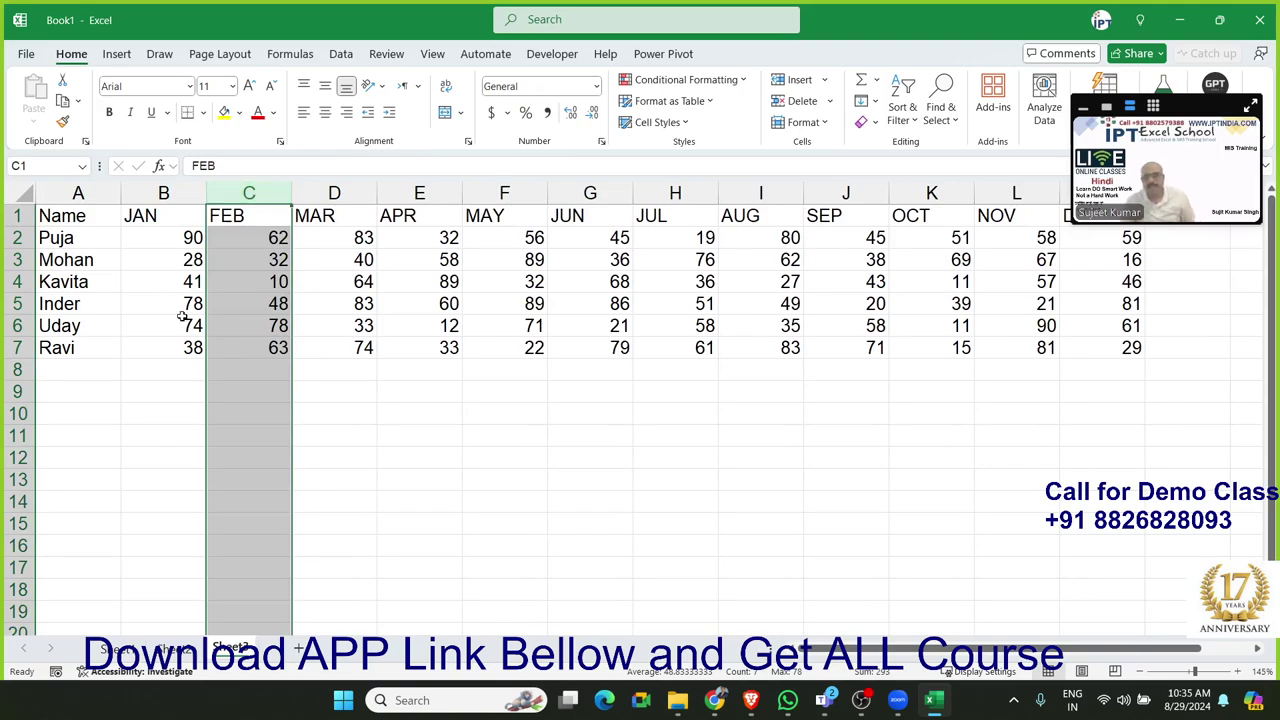
mouse_move(176, 218)
left_mouse_down()
mouse_move(1163, 227)
mouse_move(1096, 347)
left_mouse_up()
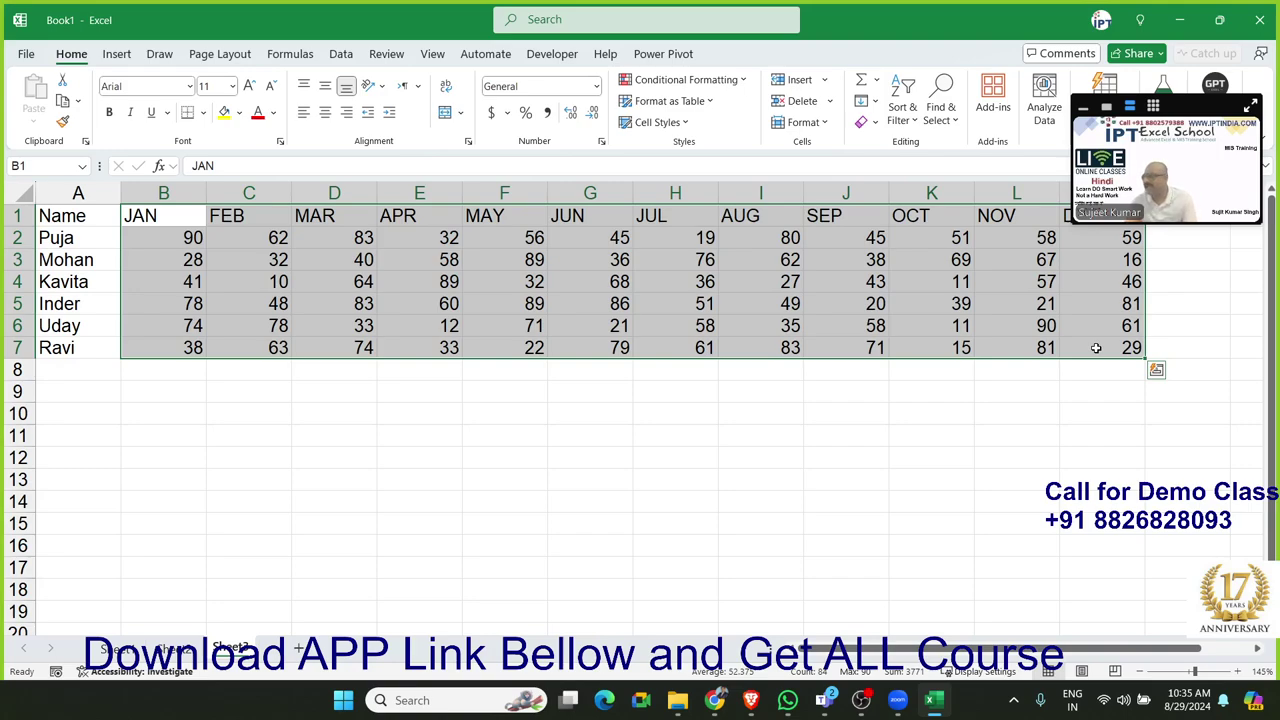
key("Right")
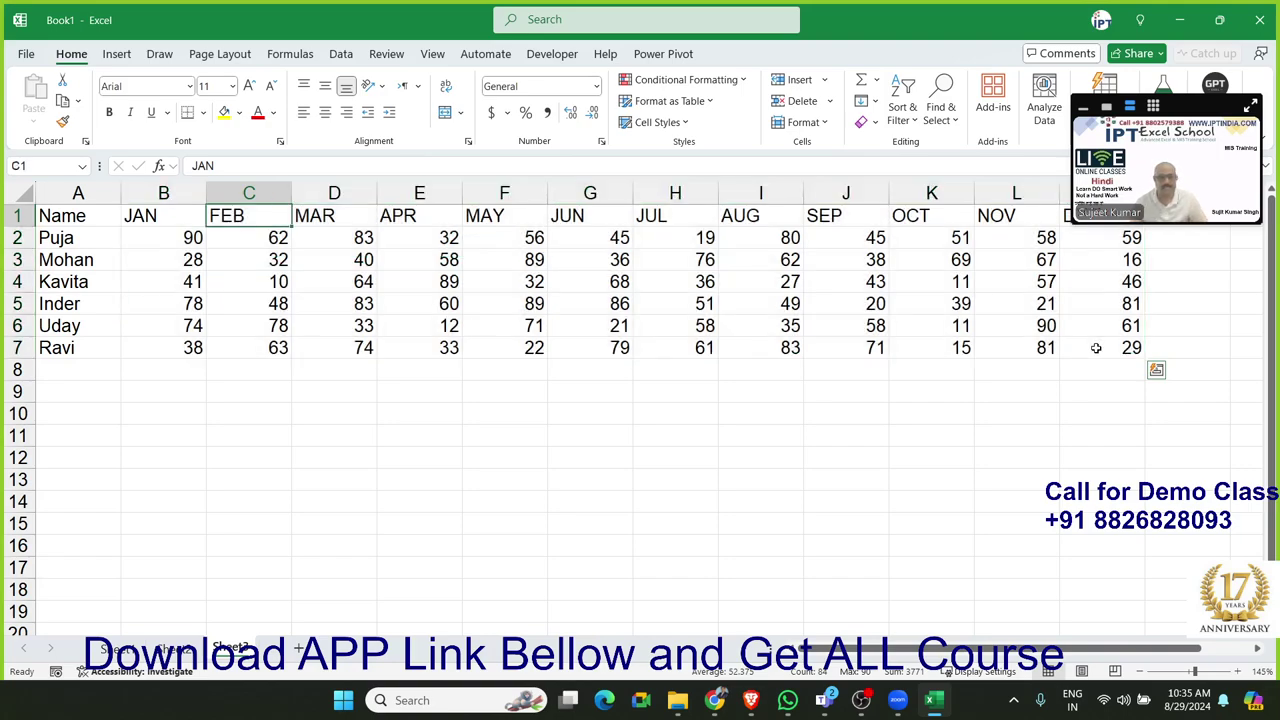
key("Right")
key("Right")
key("Right")
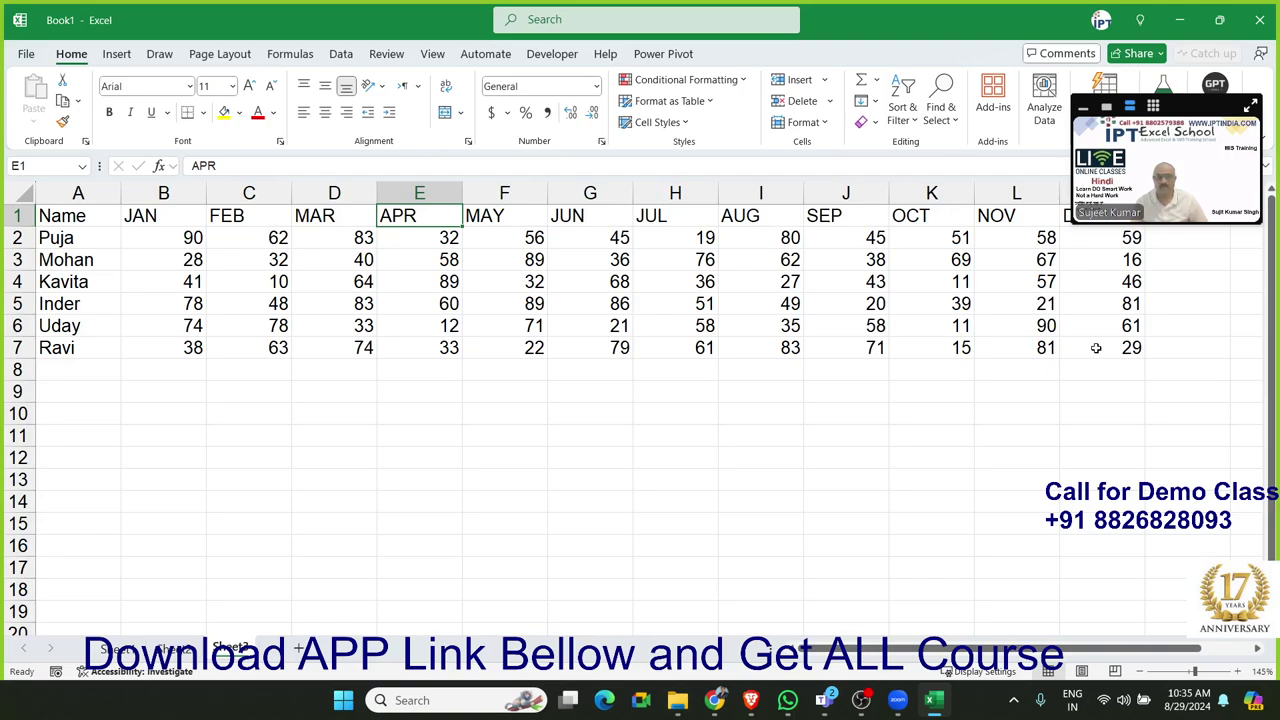
key("Left")
key("Left")
key("Left")
key("Left")
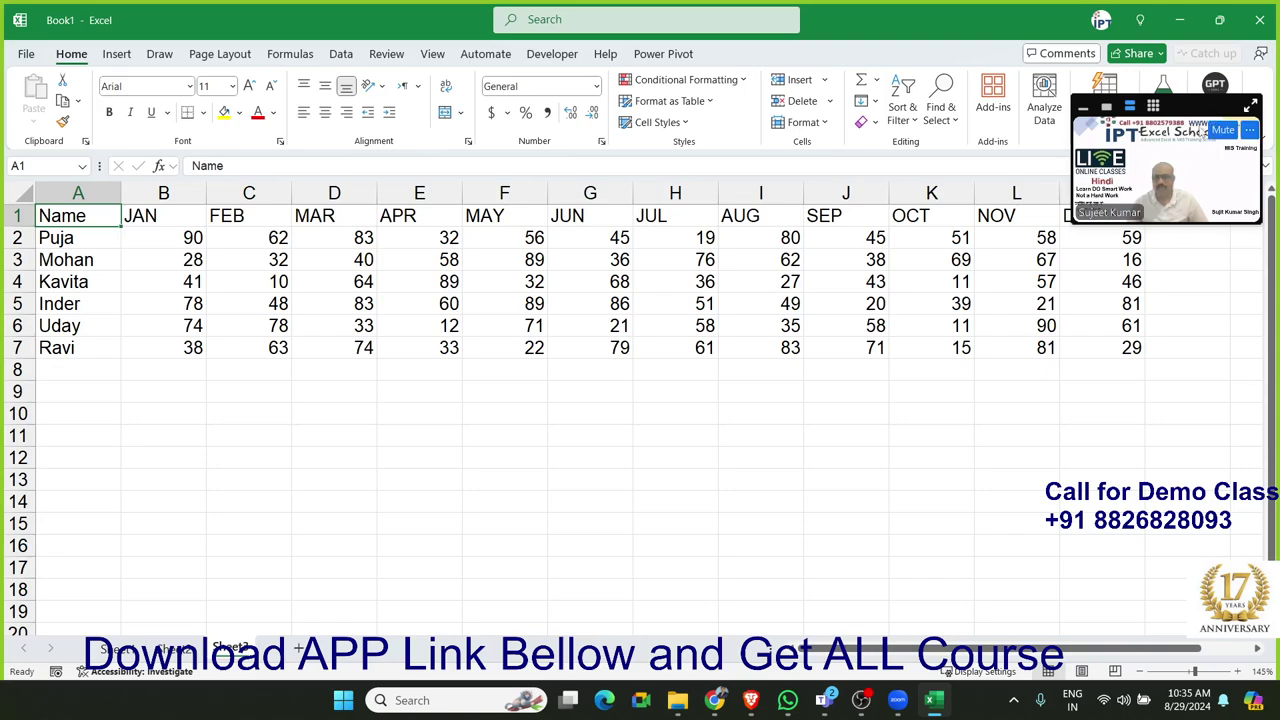
left_click_drag(1197, 110, 1205, 55)
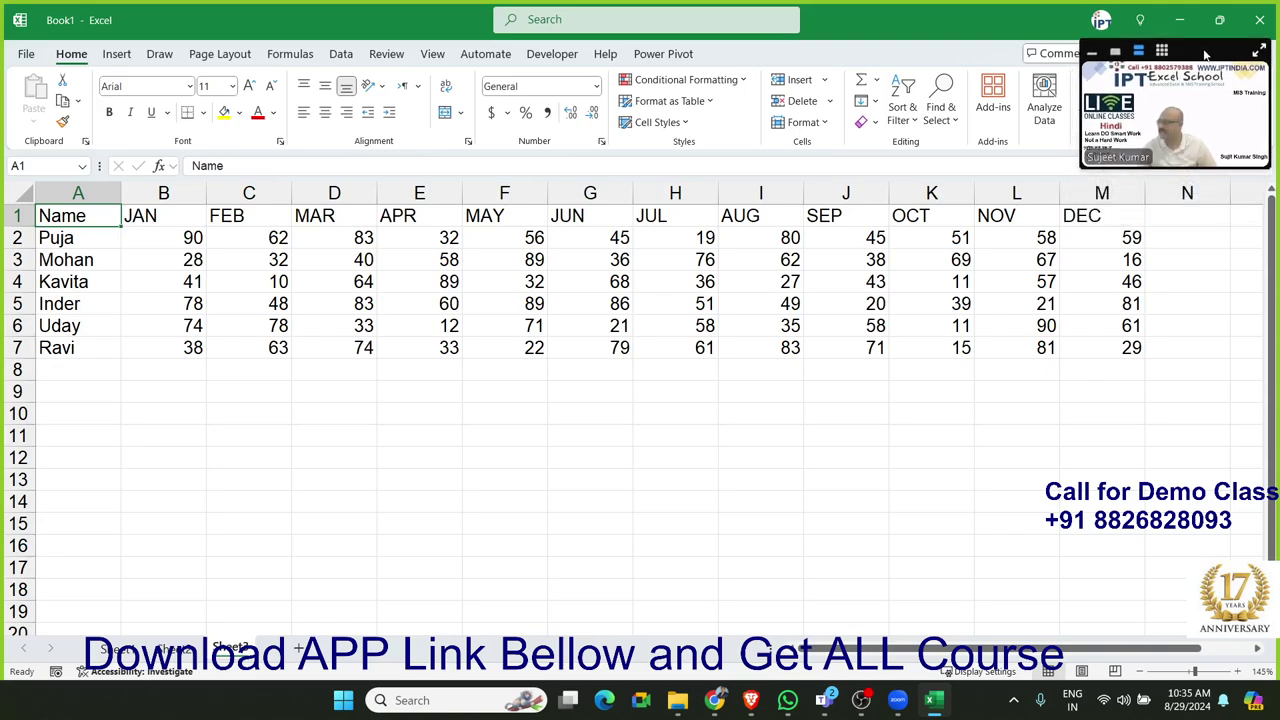
left_click(504, 259)
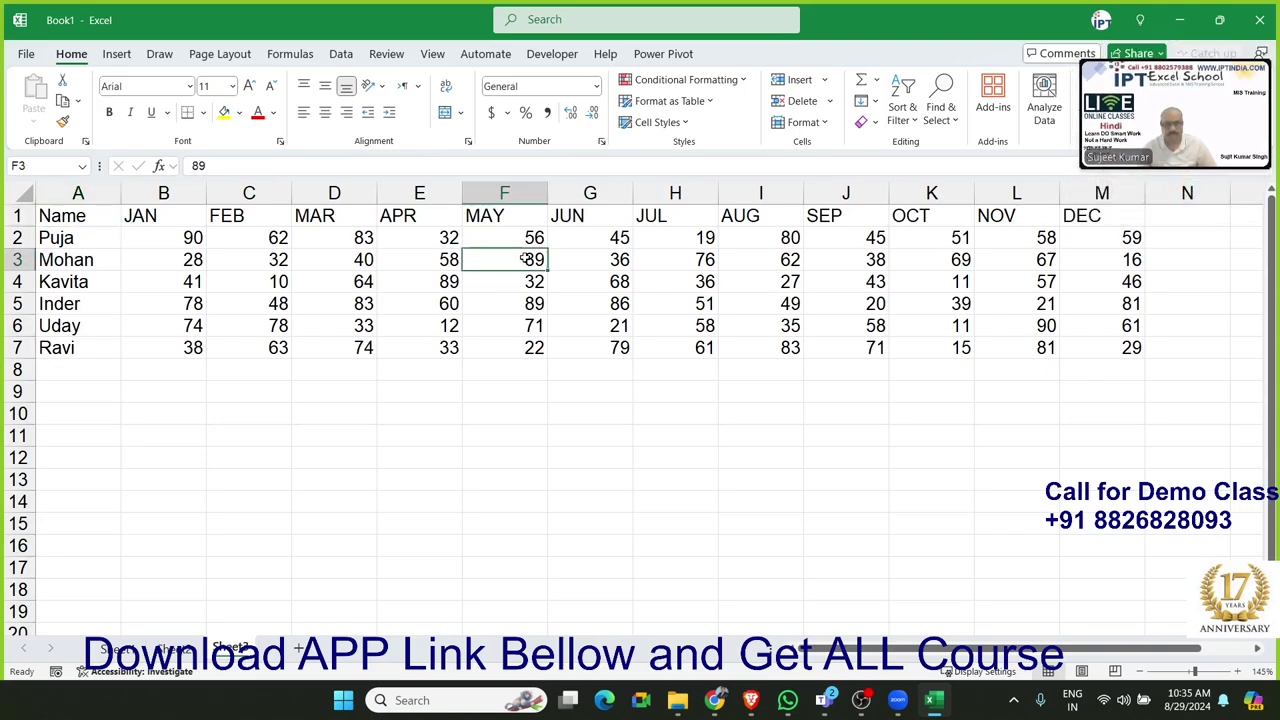
left_click(19, 215)
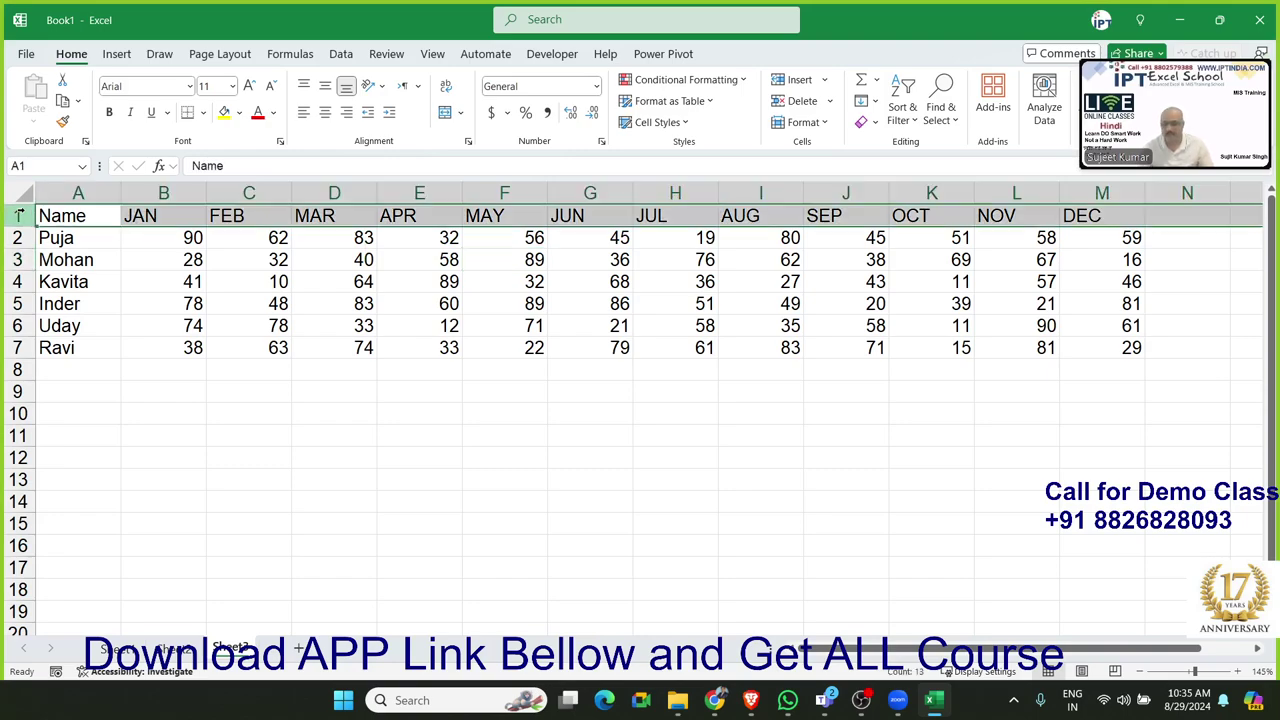
Insert a blank top row and number B1:M1 from 1 to 12
key("ctrl+shift+plus")
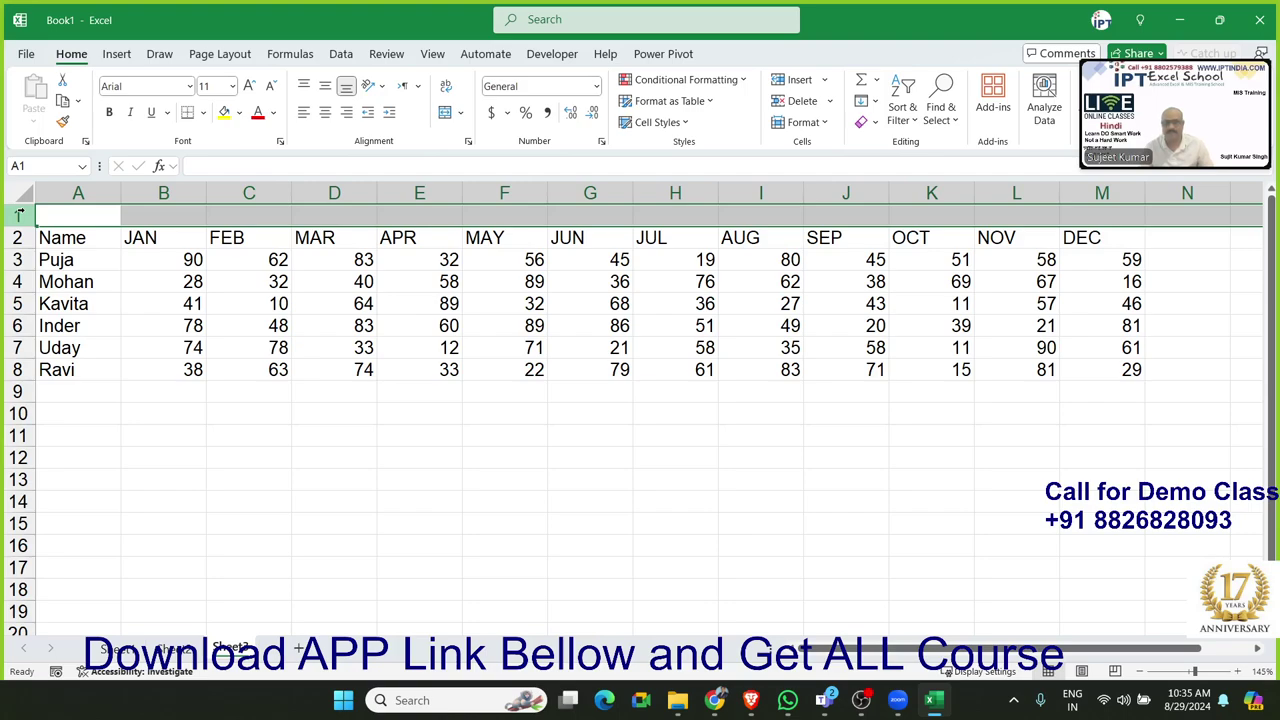
key("Right")
type("1")
key("Tab")
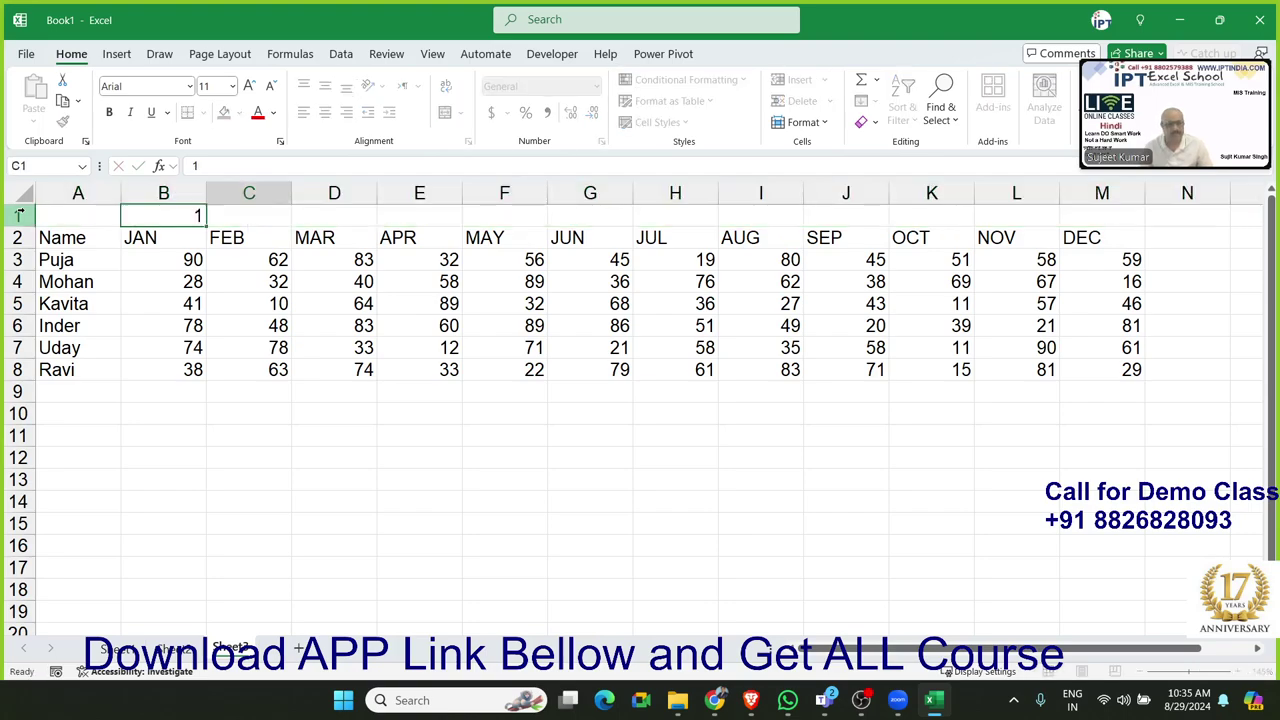
type("2")
key("Tab")
left_click(130, 225)
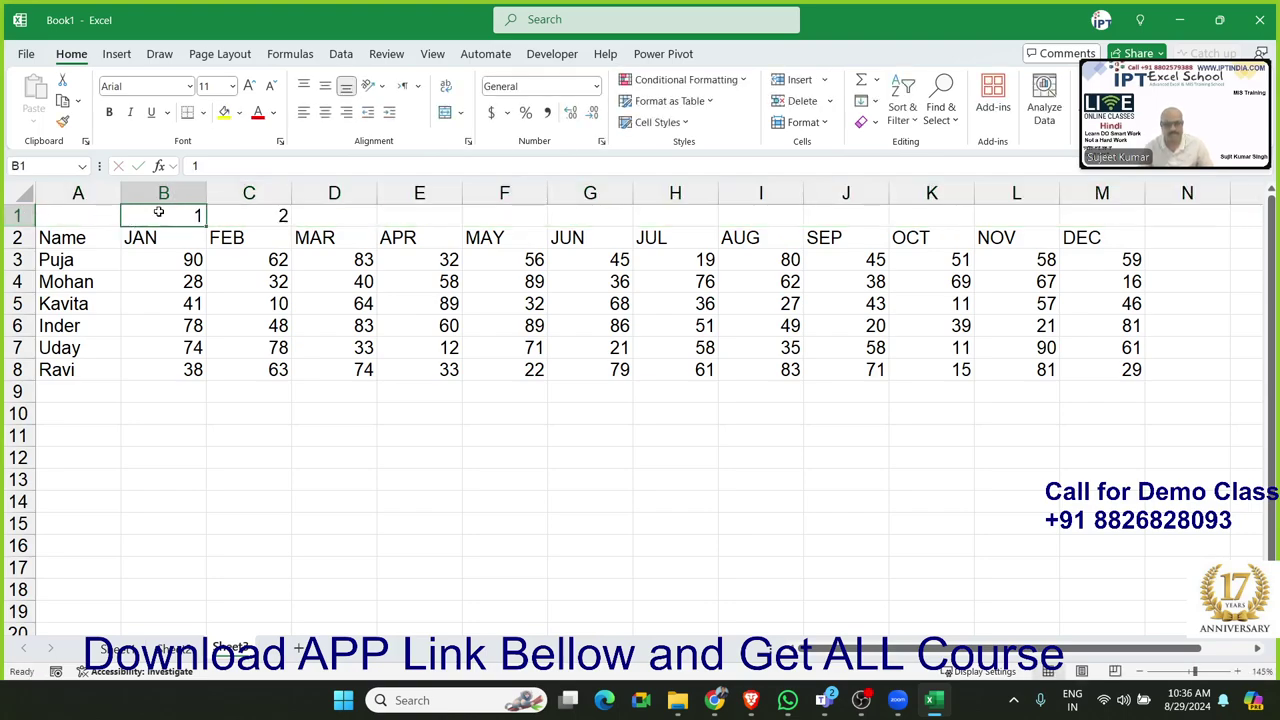
left_click_drag(130, 225, 285, 220)
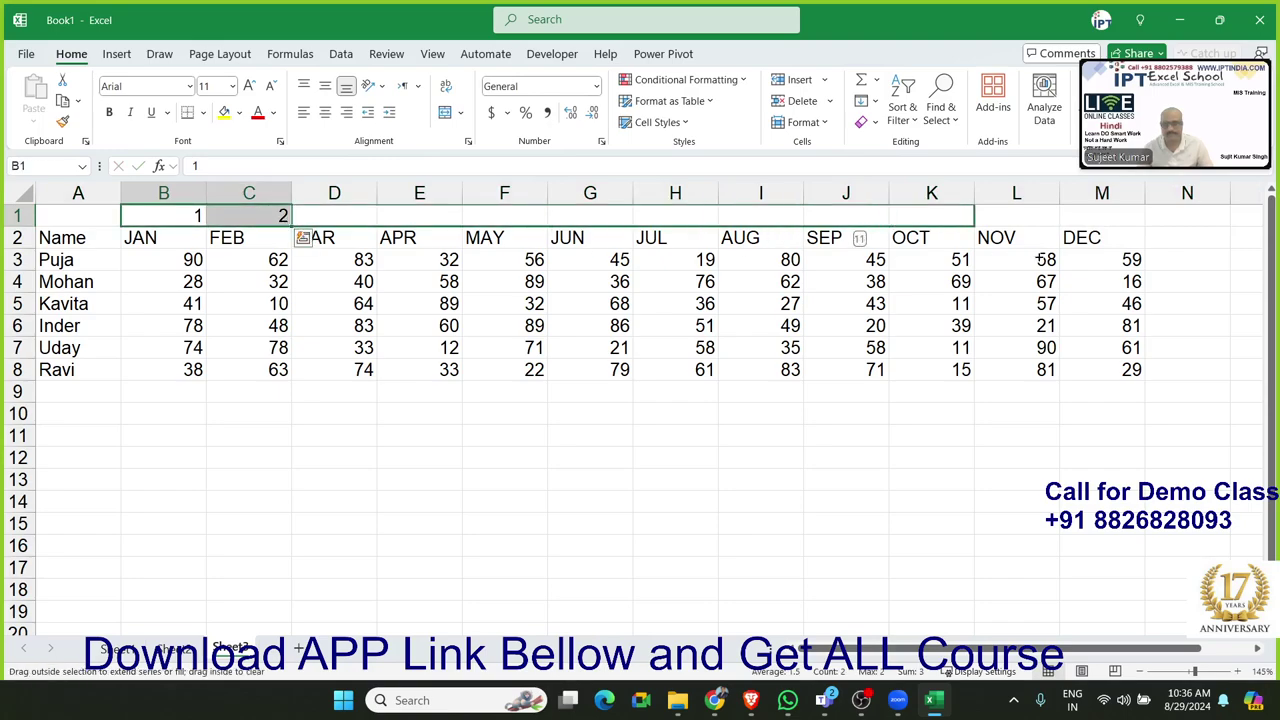
left_click_drag(300, 237, 1114, 246)
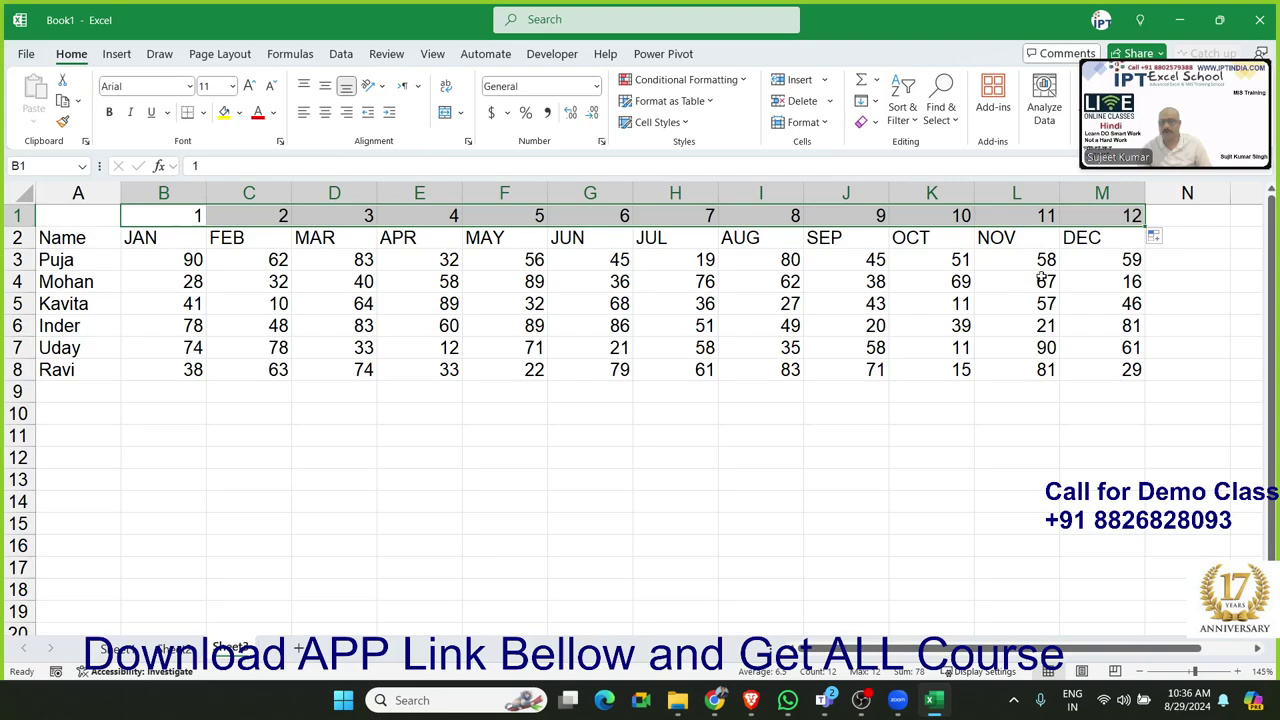
Copy the 1–12 numbering and paste it across N1:Y1
key("ctrl+c")
left_click(1204, 219)
key("ctrl+v")
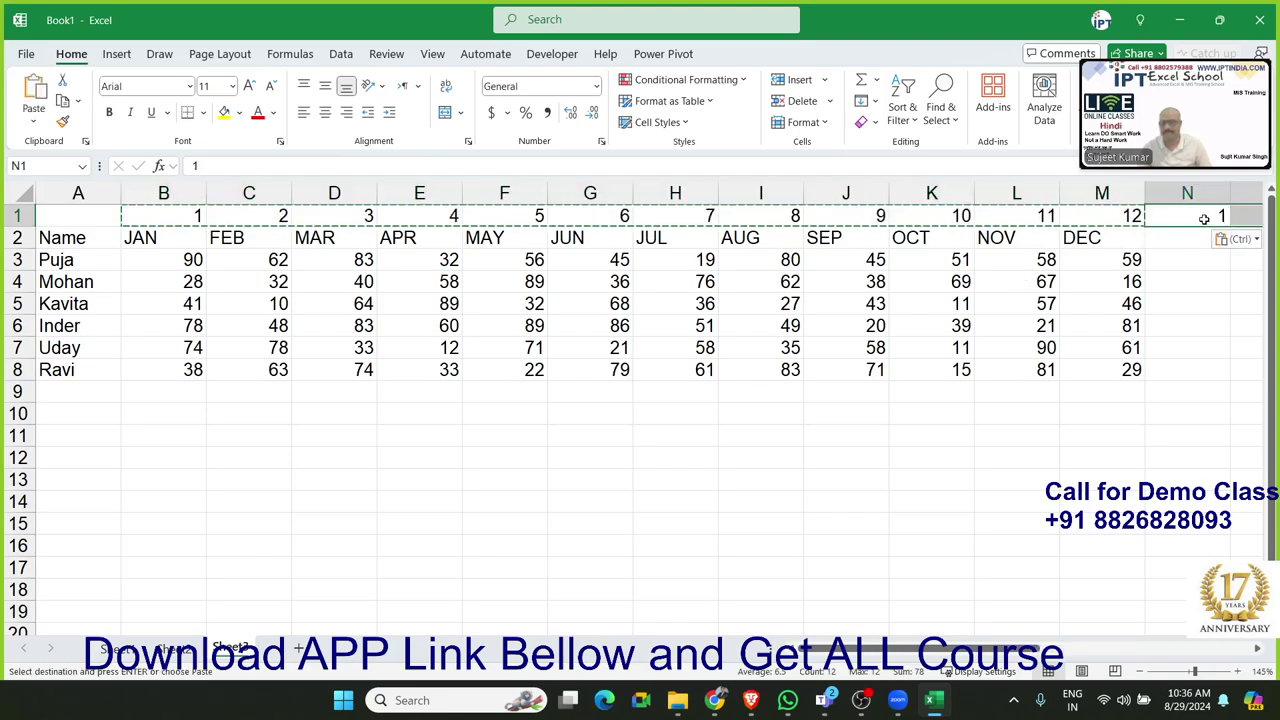
key("Right")
key("ctrl+Right")
key("ctrl+v")
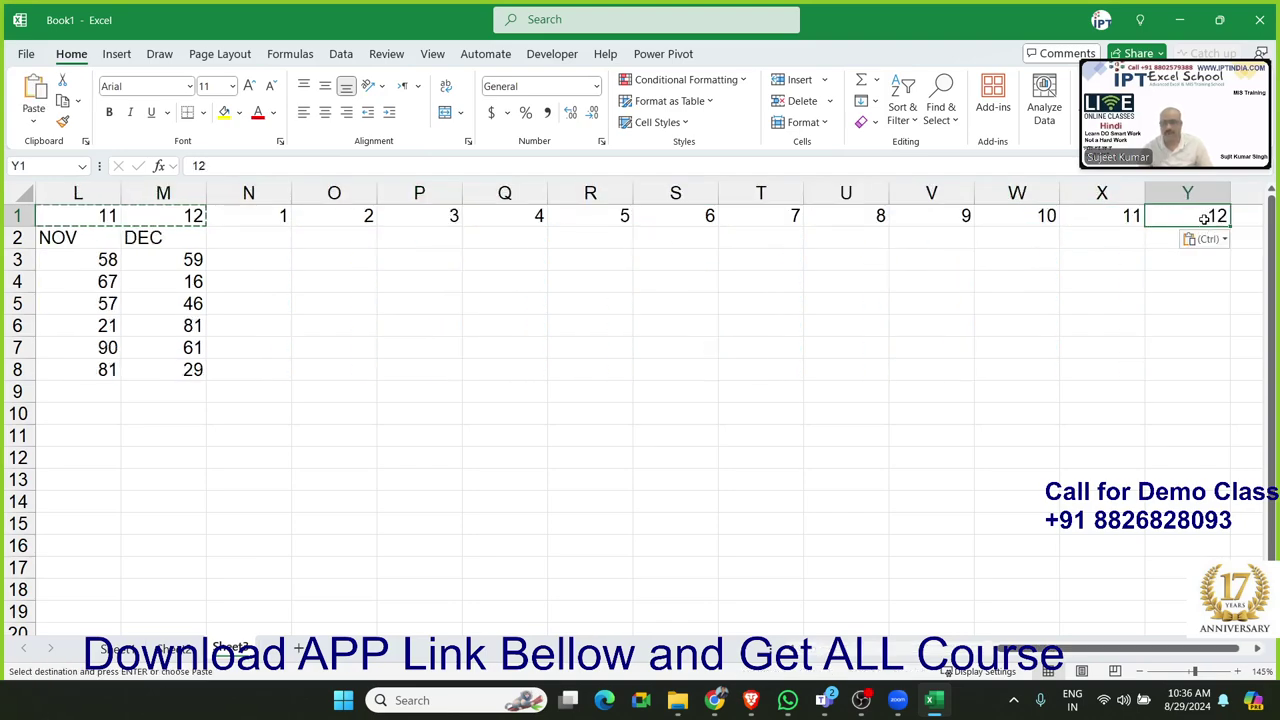
key("ctrl+Left")
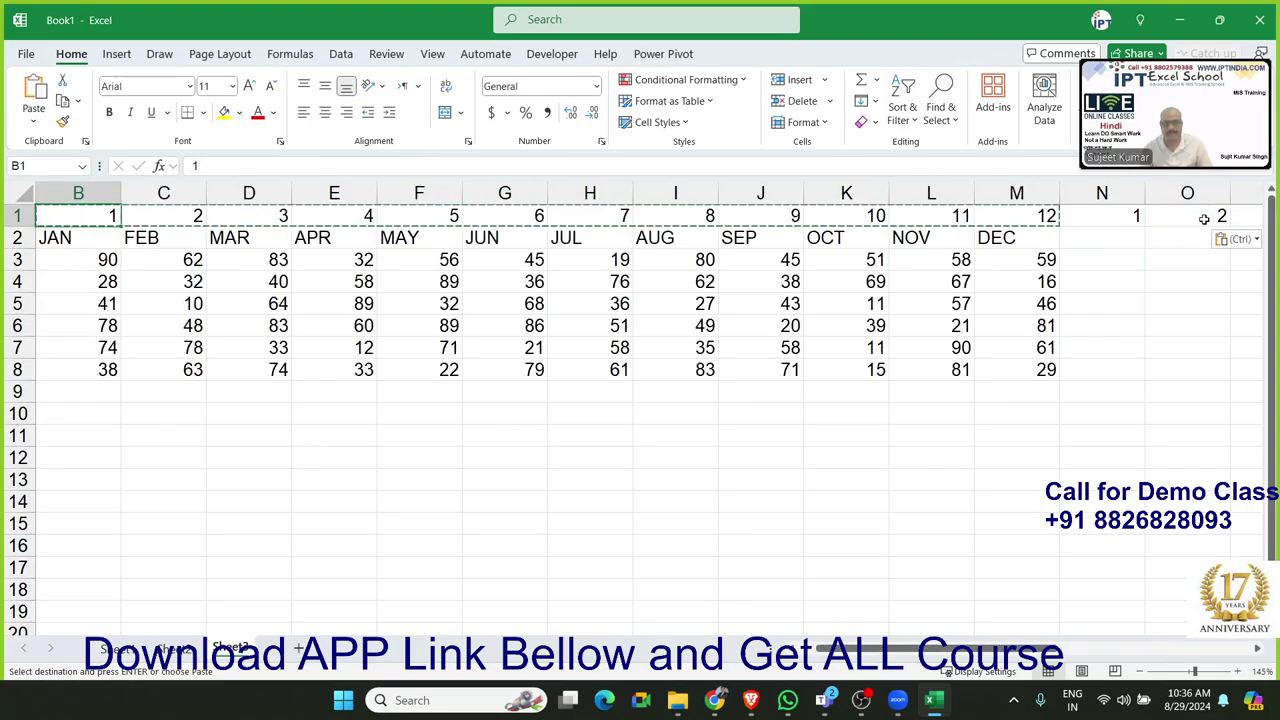
key("Right")
key("Right")
key("Right")
key("Right")
key("Right")
key("Right")
key("Right")
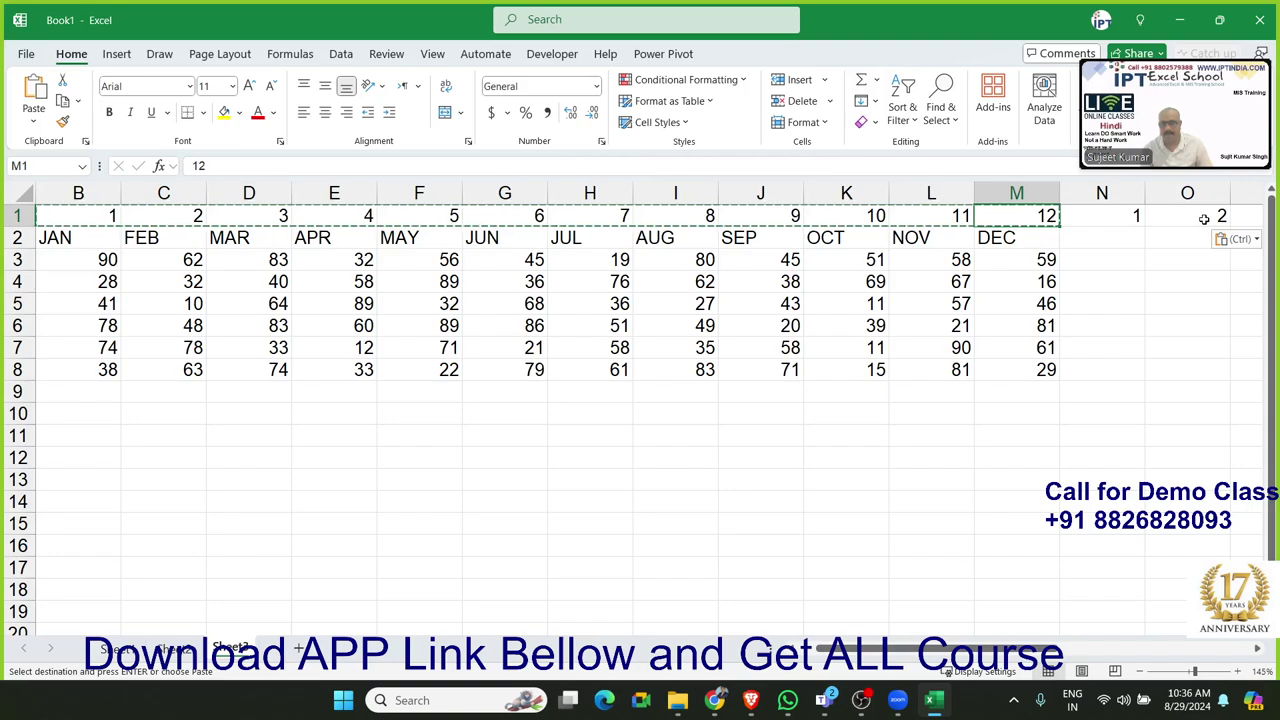
key("Right")
key("shift+Right")
key("shift+Right")
key("shift+Right")
key("shift+Right")
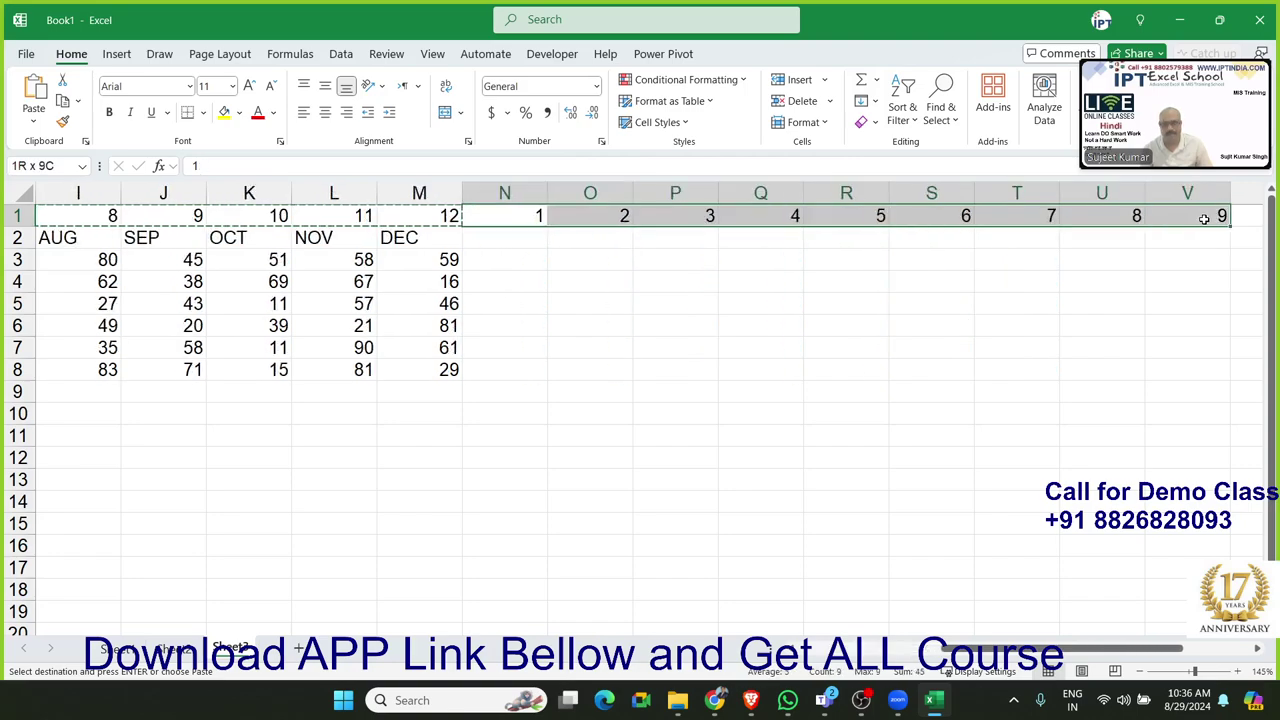
key("shift+Right")
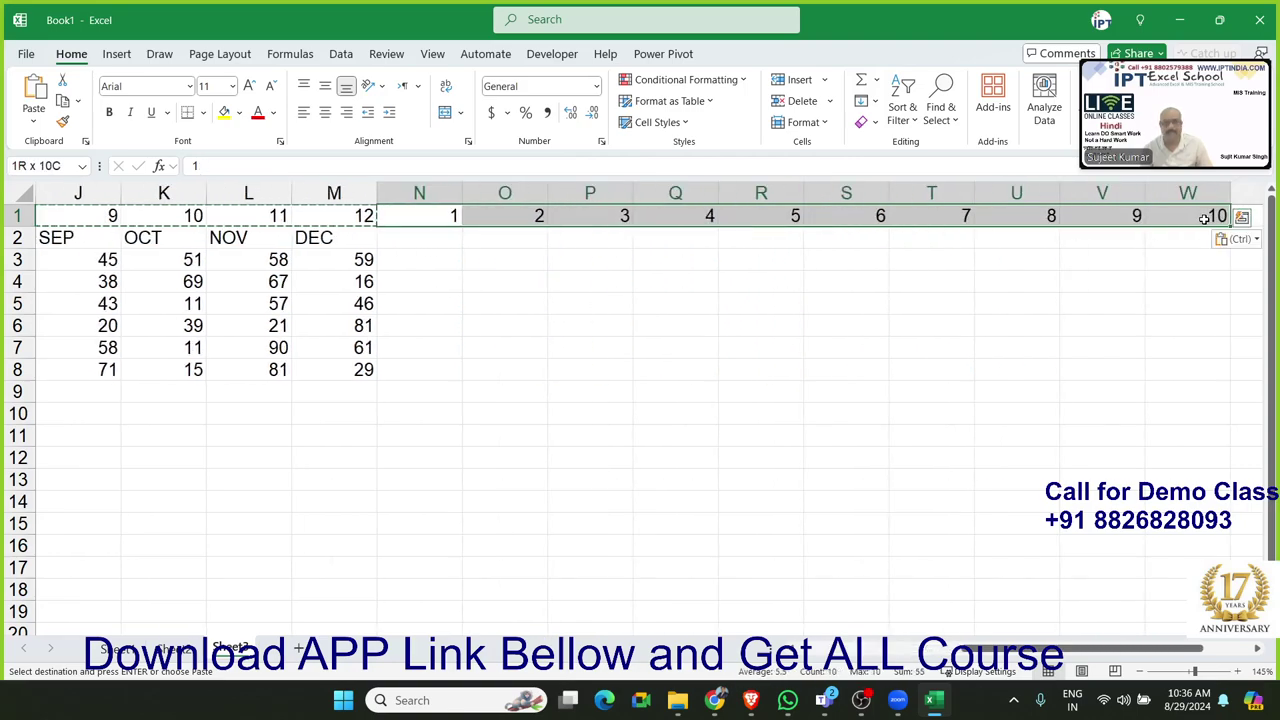
key("Down")
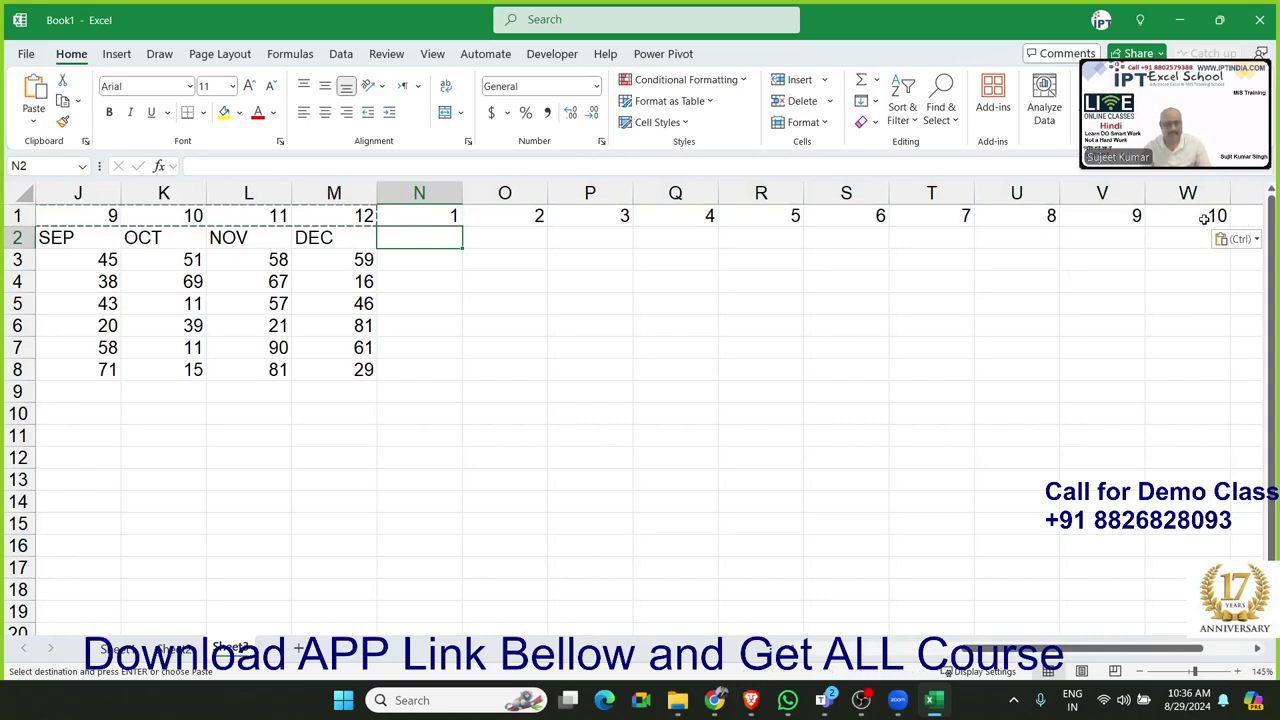
Type % in N2 and fill it across N2:Y2 with Ctrl+R
type("%")
key("Up")
key("ctrl+Right")
key("Down")
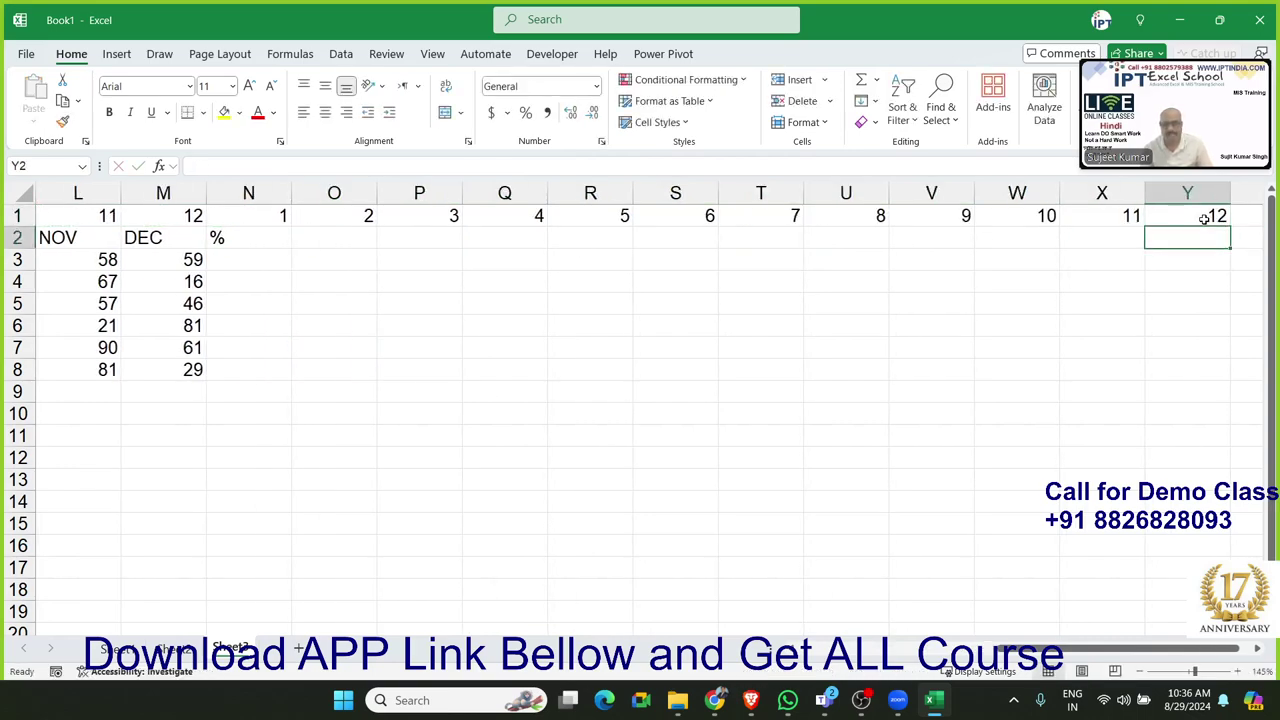
key("ctrl+shift+Left")
key("ctrl+r")
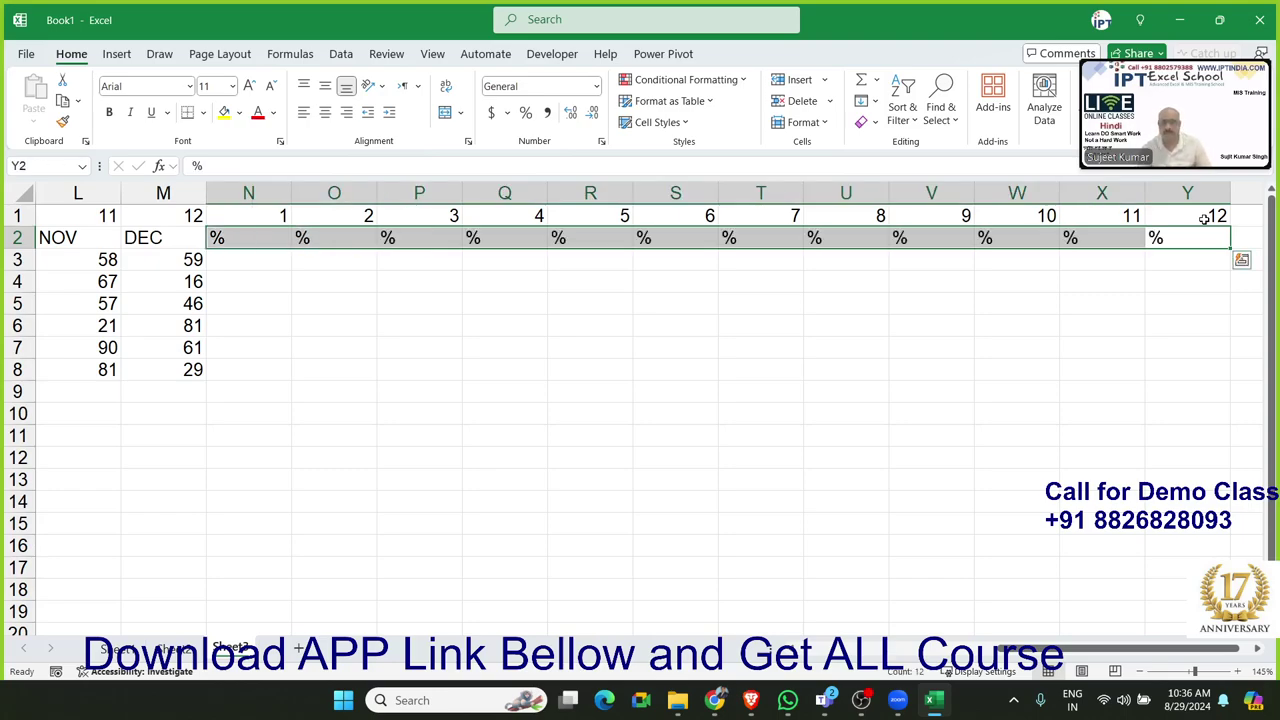
Select the table from B1 across to column Y and down through the data rows
key("Up")
key("ctrl+Left")
key("ctrl+Left")
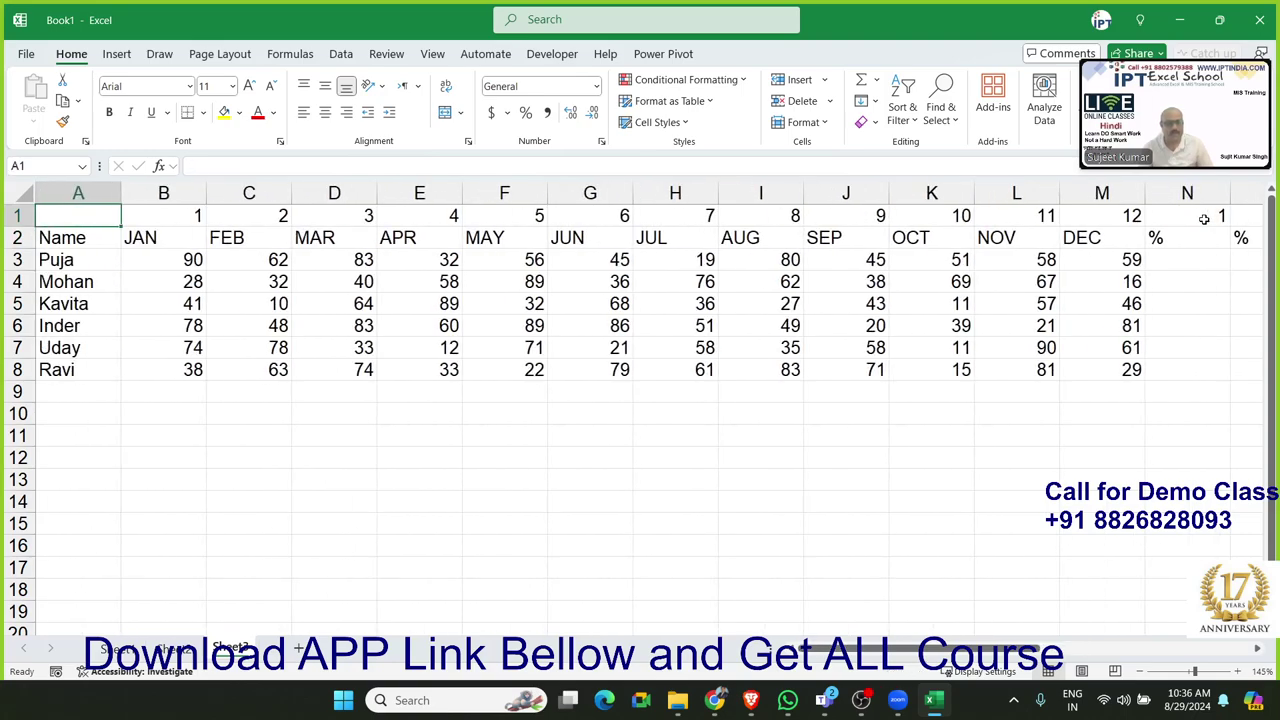
key("ctrl+space")
key("Right")
key("ctrl+shift+Right")
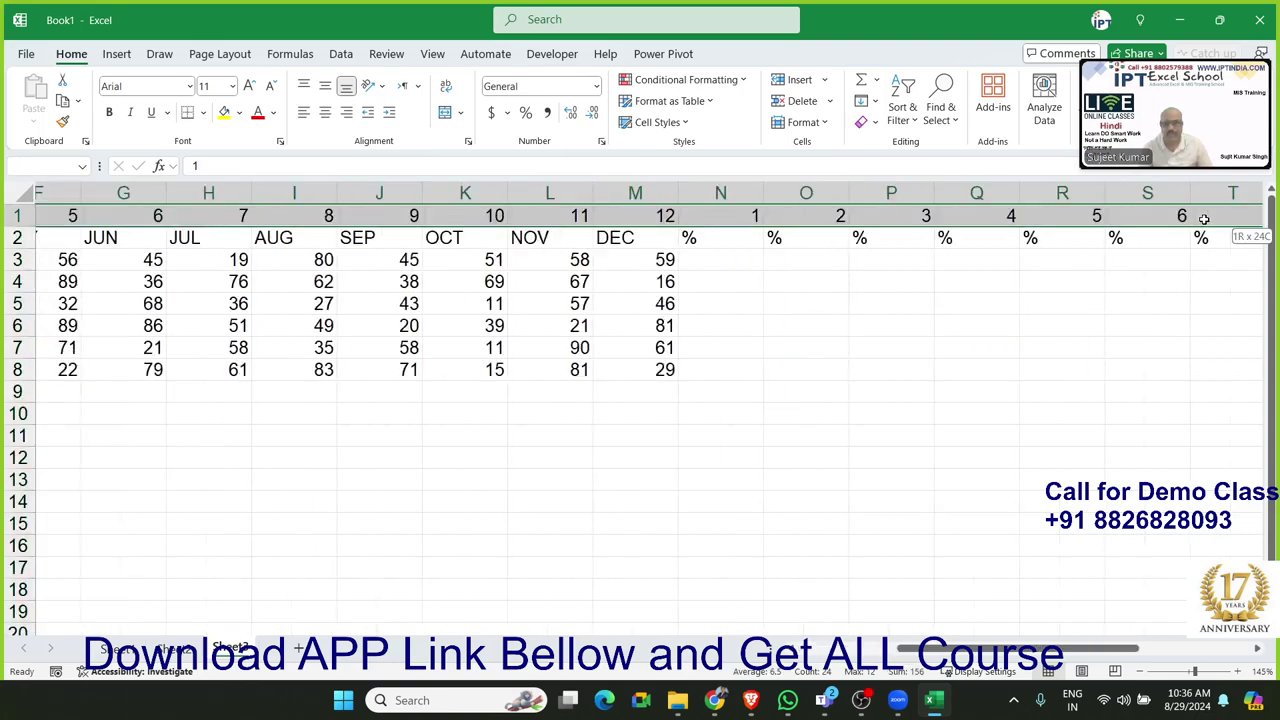
key("shift+Down")
key("shift+Down")
key("shift+Down")
key("shift+Down")
key("shift+Down")
key("shift+Down")
key("shift+Down")
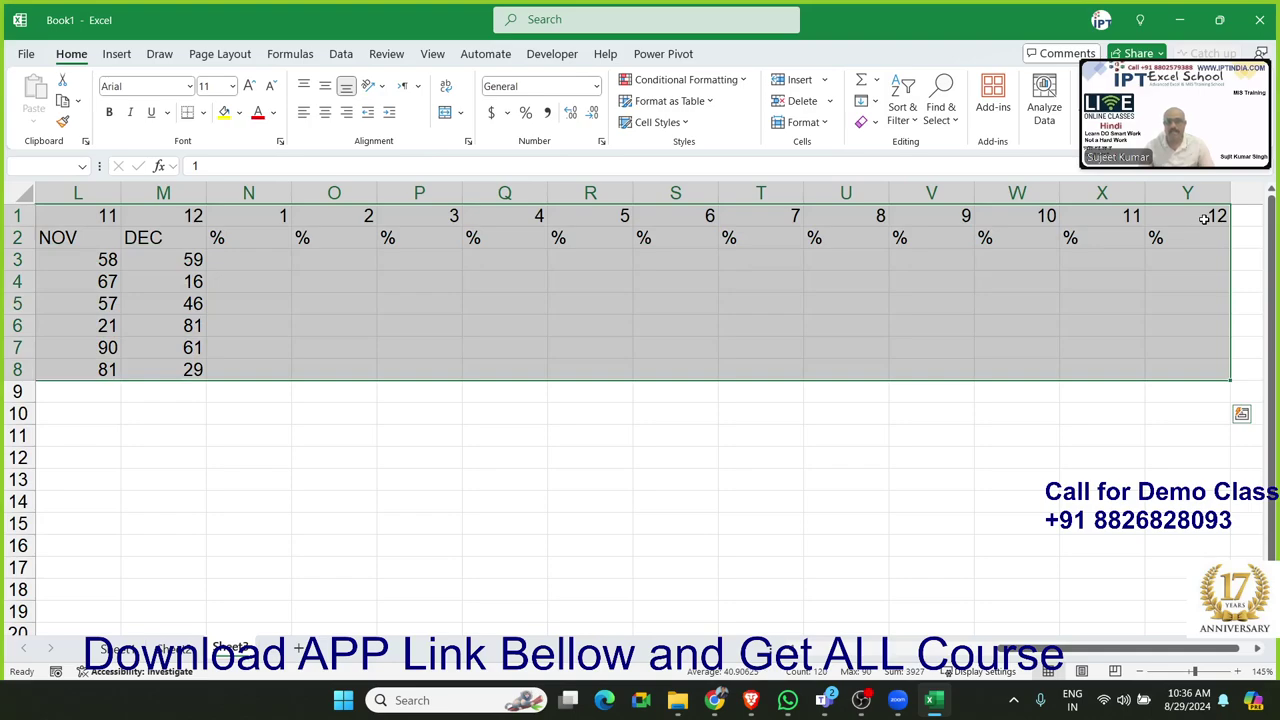
Open the Custom Sort dialog from Sort & Filter for the selected range
key("ctrl+q")
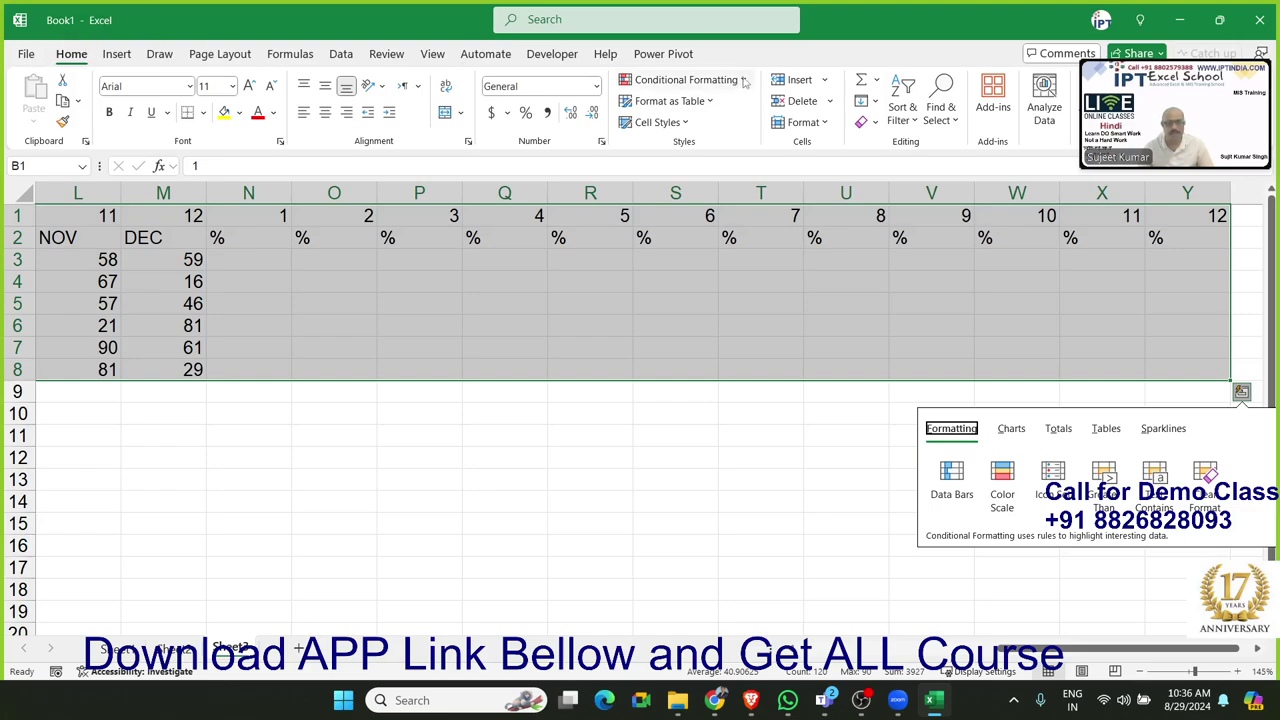
left_click(918, 120)
left_click(916, 121)
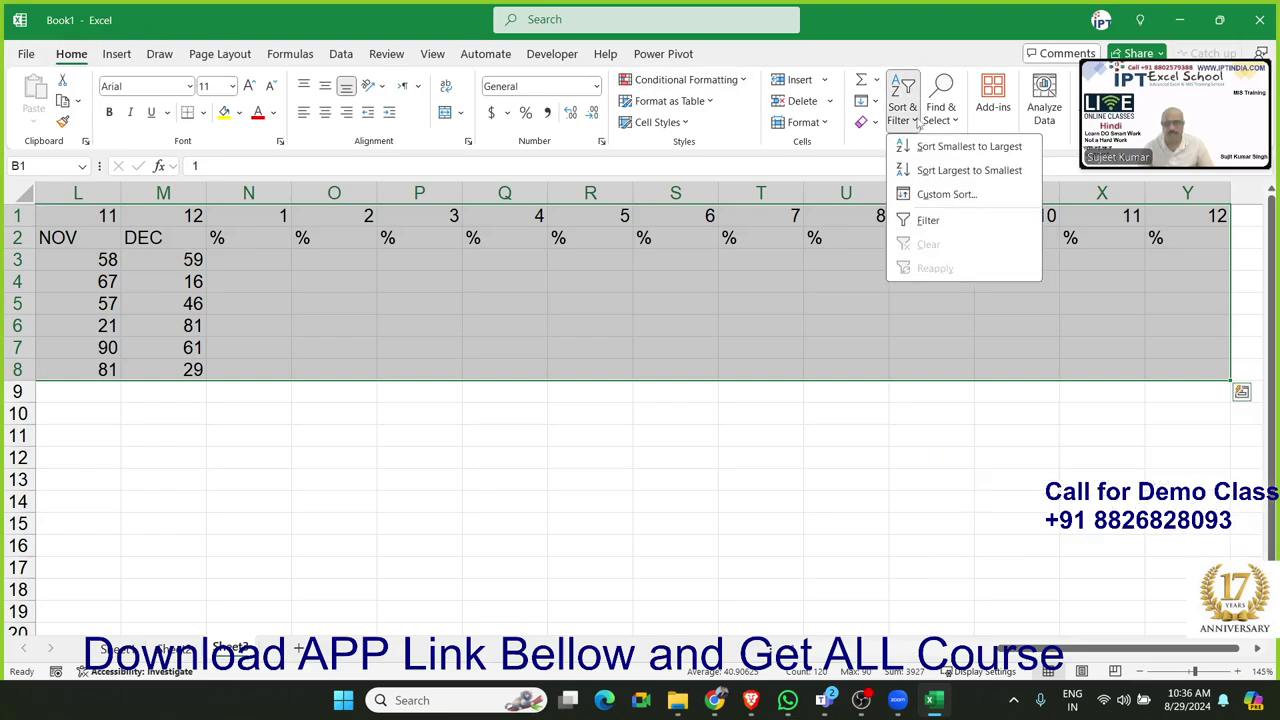
key("ctrl+q")
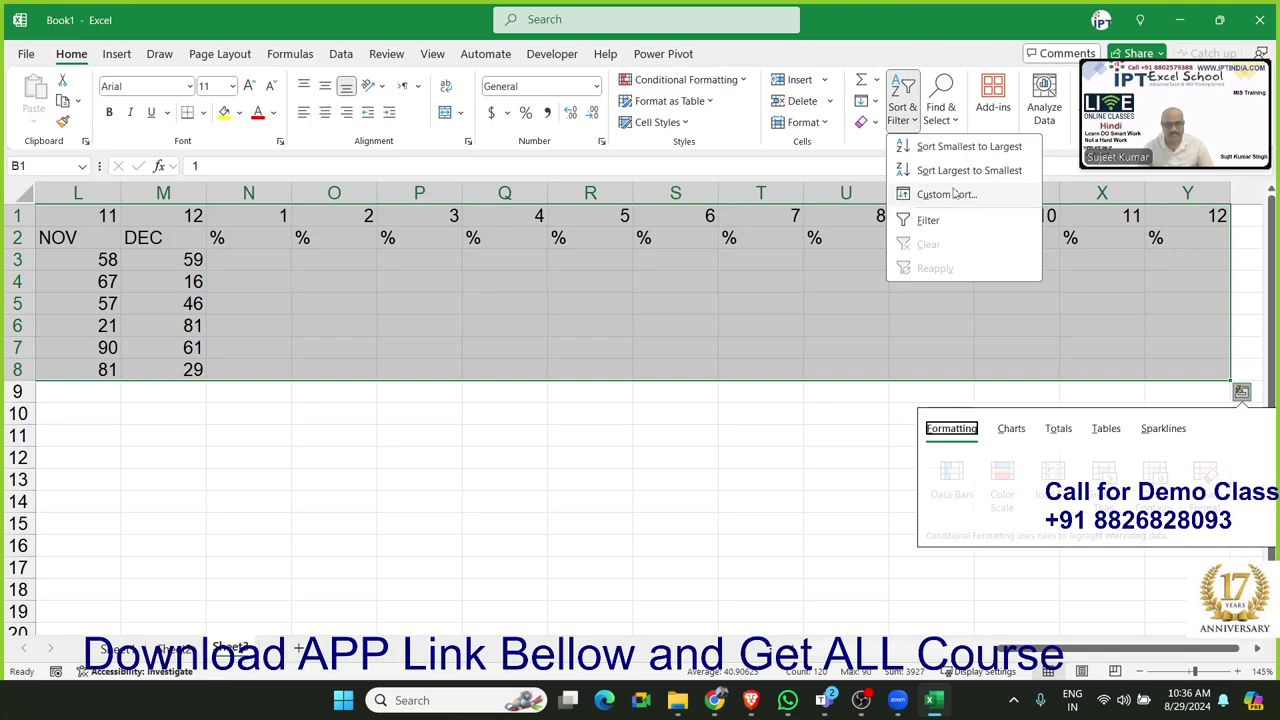
left_click(948, 194)
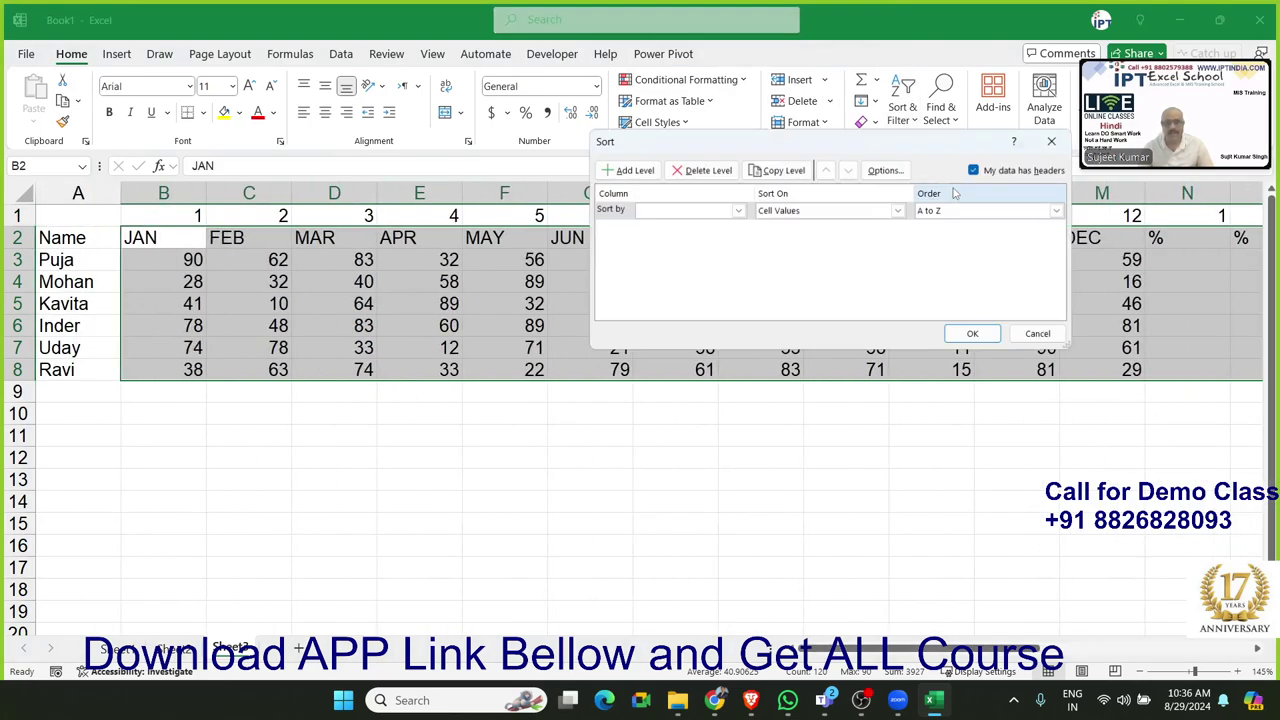
left_click(717, 212)
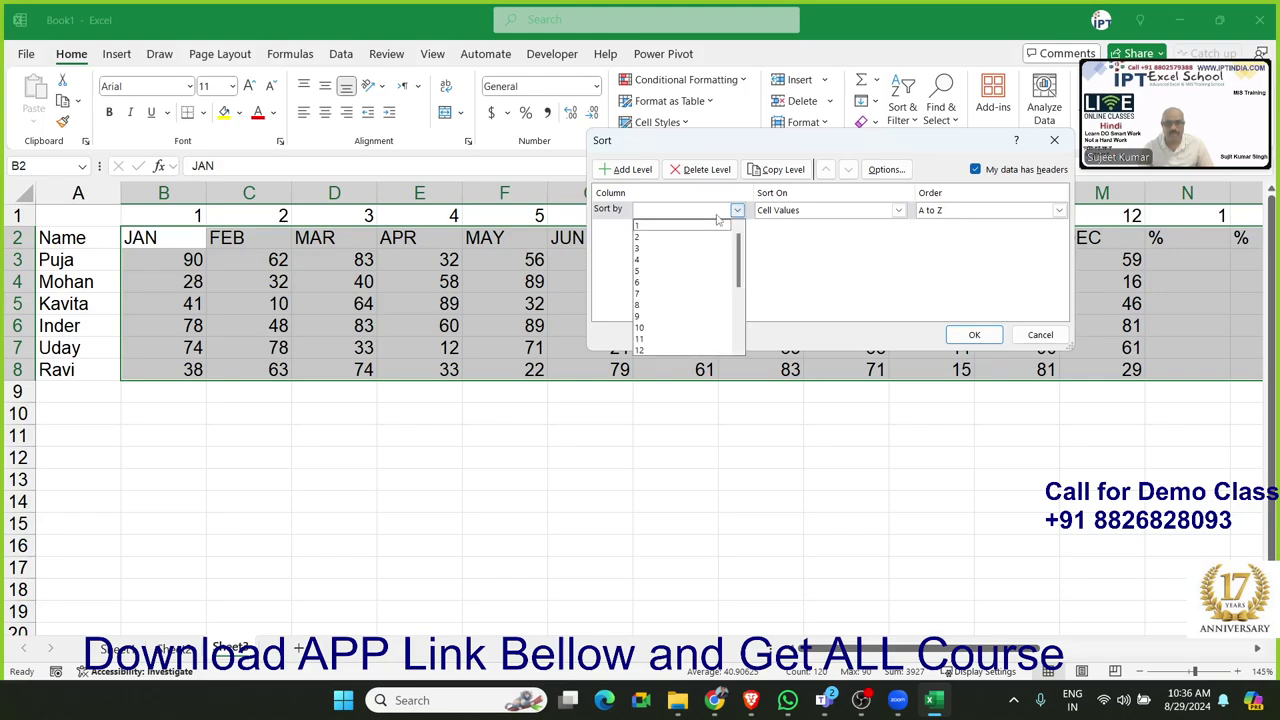
Sort left to right by Row 1, smallest to largest, and apply it
left_click(870, 170)
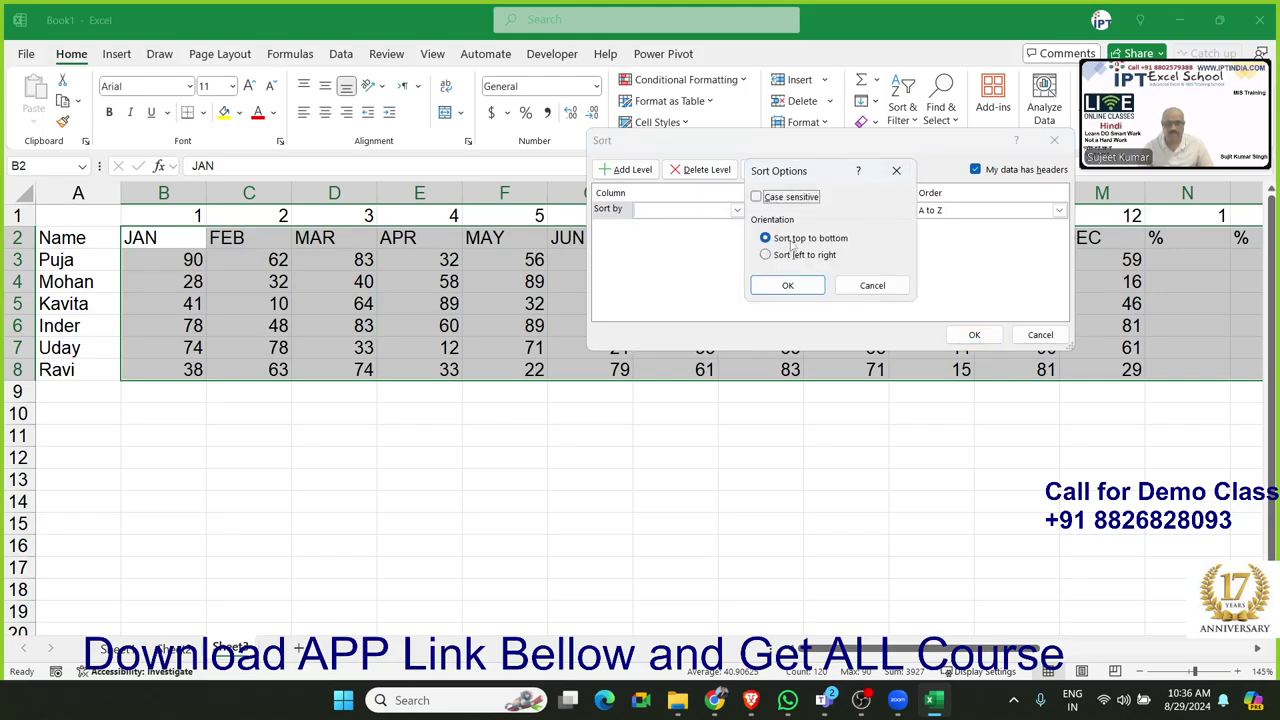
left_click(771, 254)
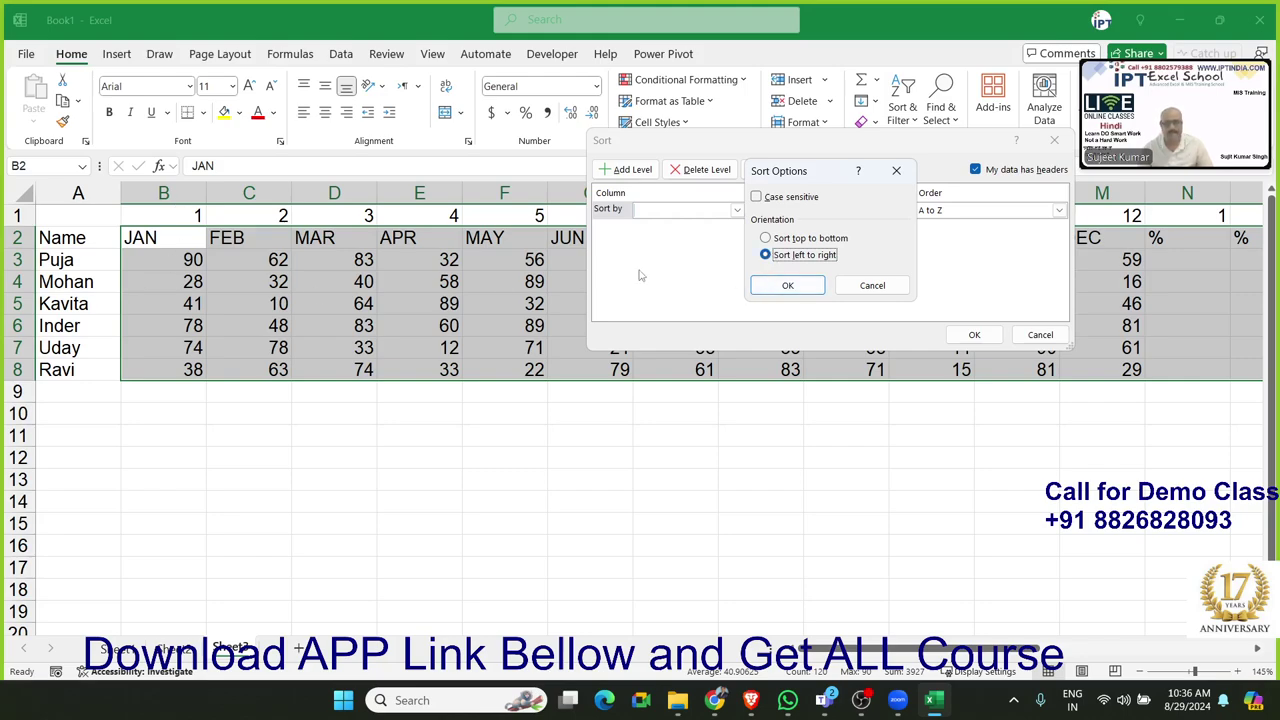
left_click(787, 285)
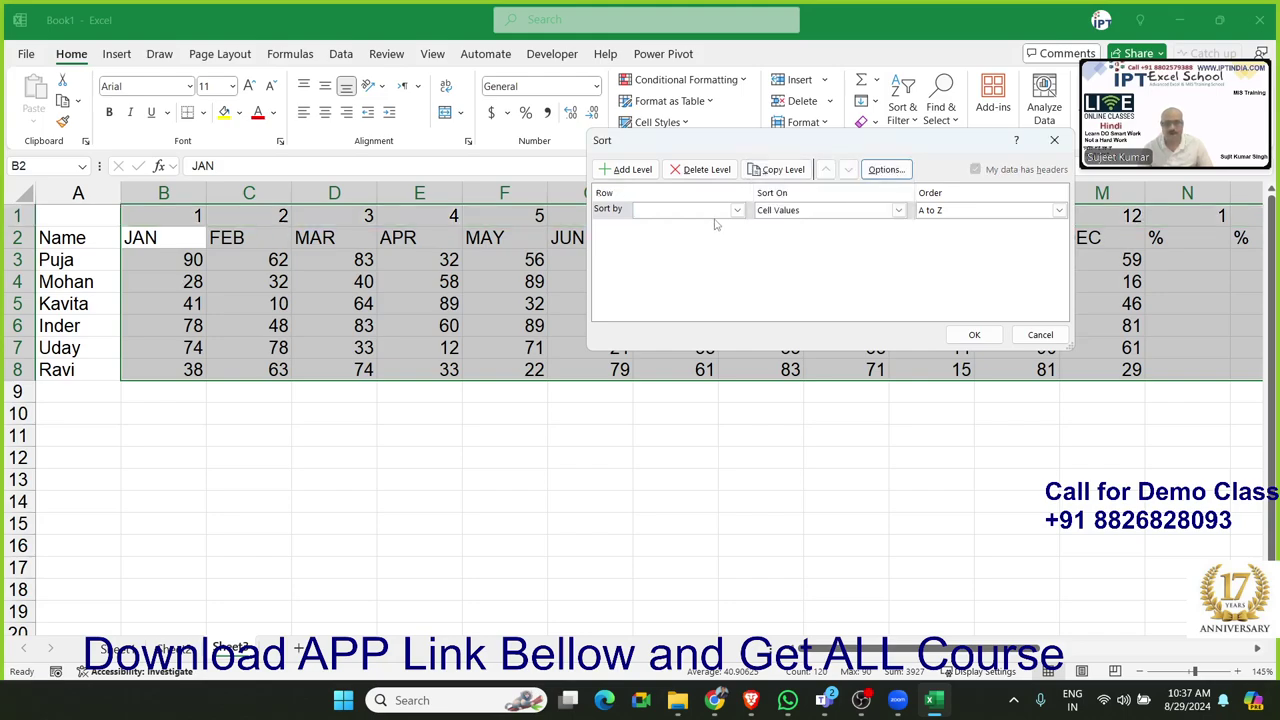
left_click(715, 210)
left_click(710, 224)
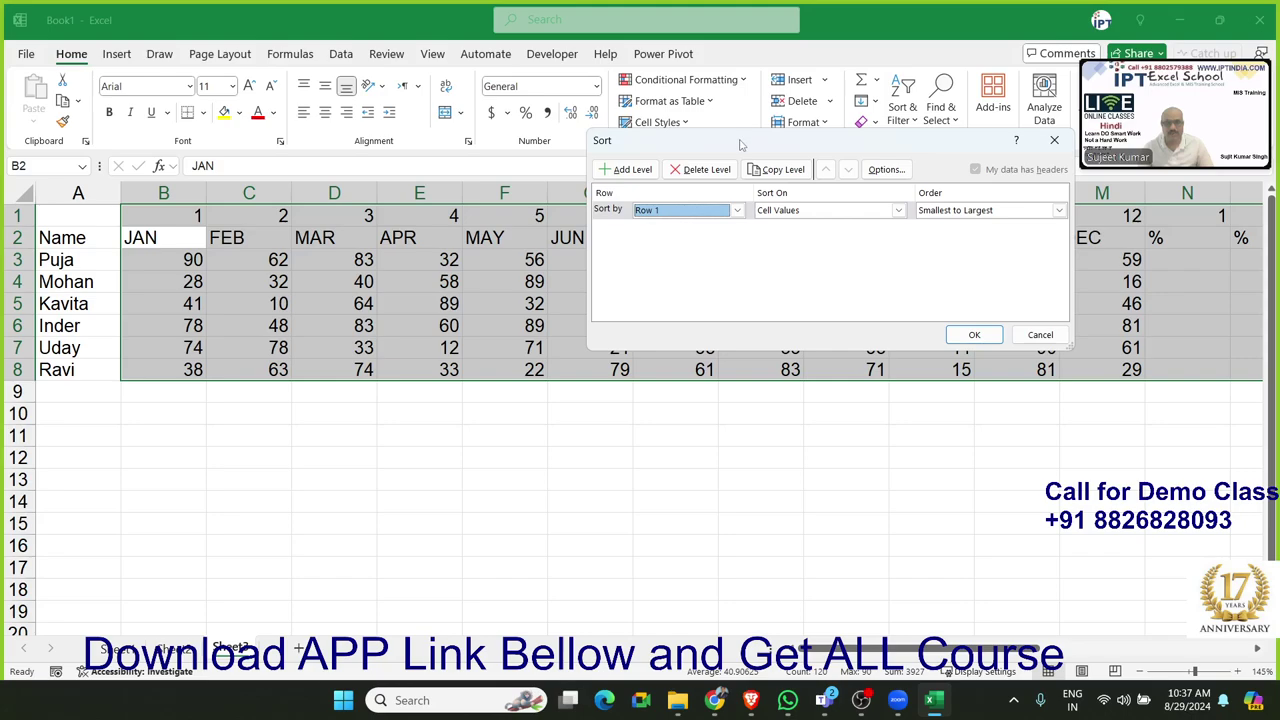
left_click_drag(740, 145, 427, 420)
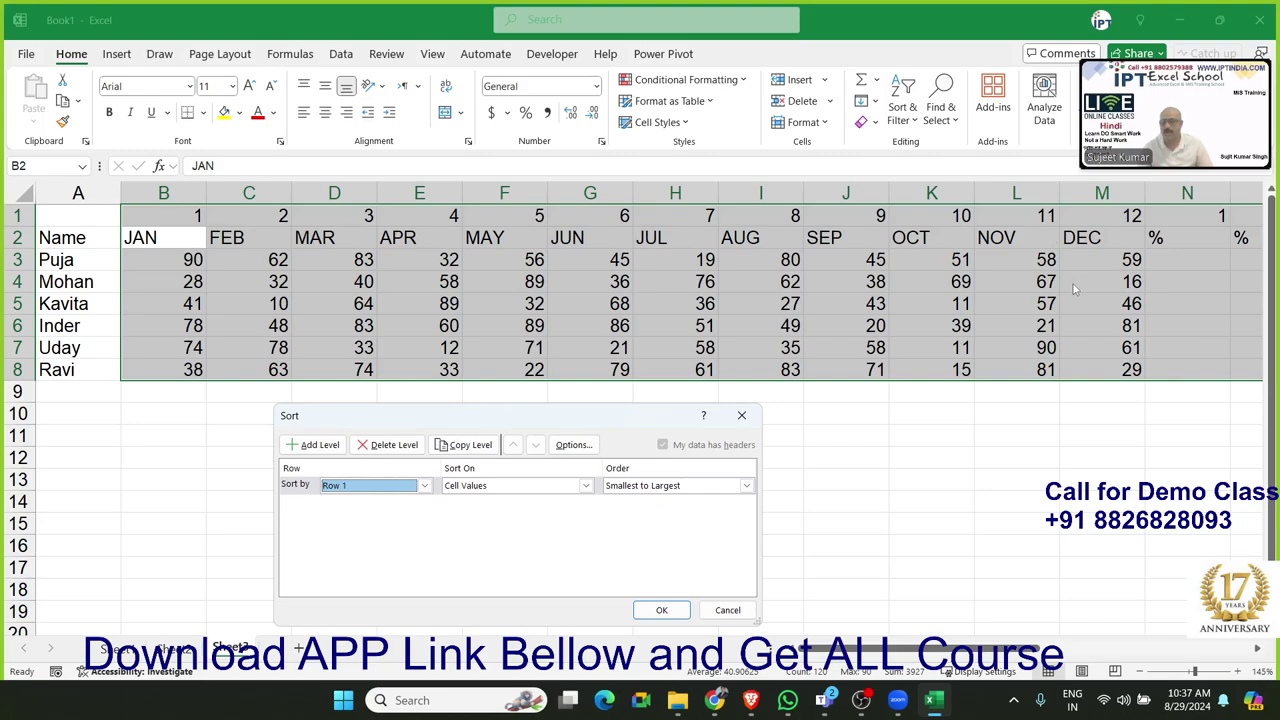
left_click(661, 610)
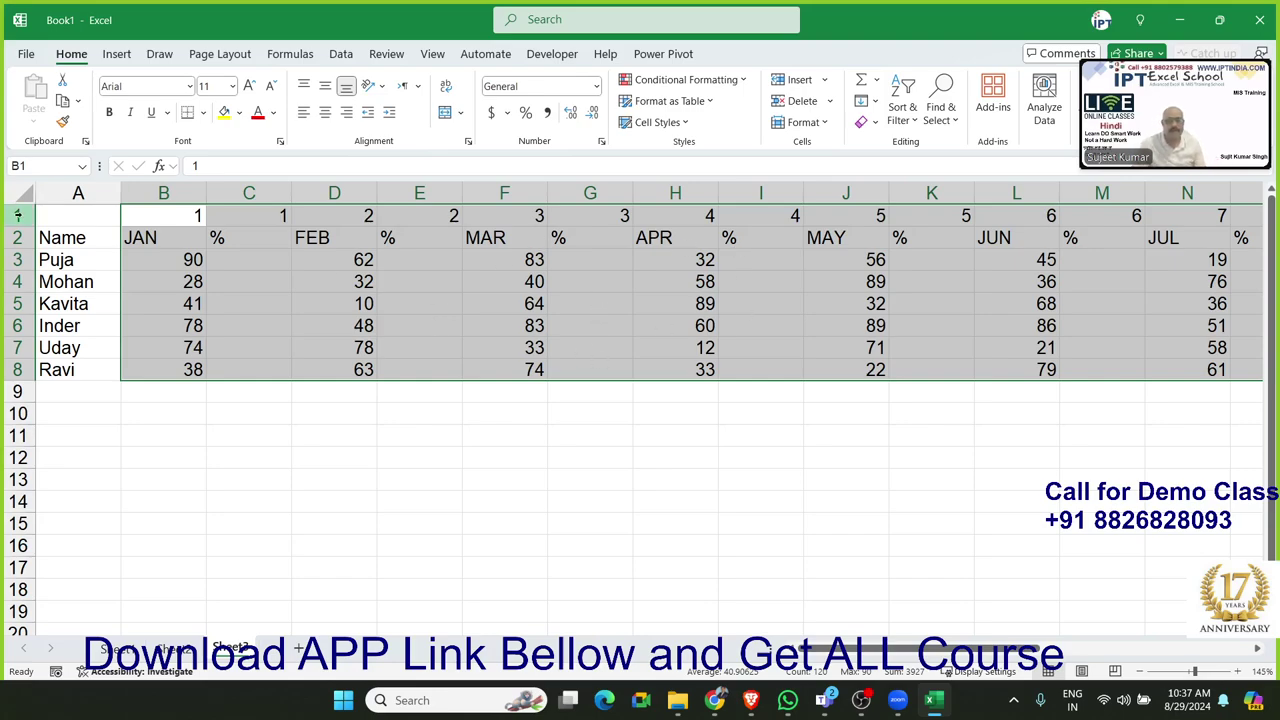
Delete the helper numbering row, then check the JAN and adjacent % headings
left_click(18, 215)
key("ctrl+minus")
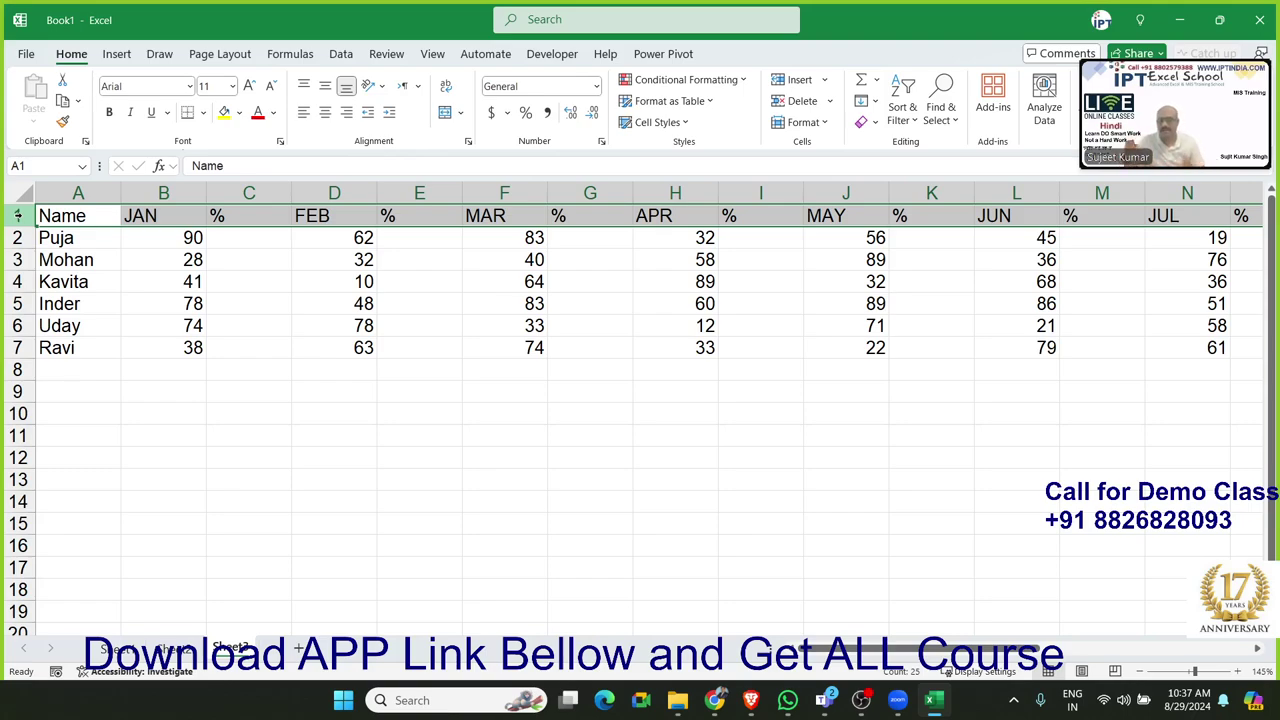
key("Right")
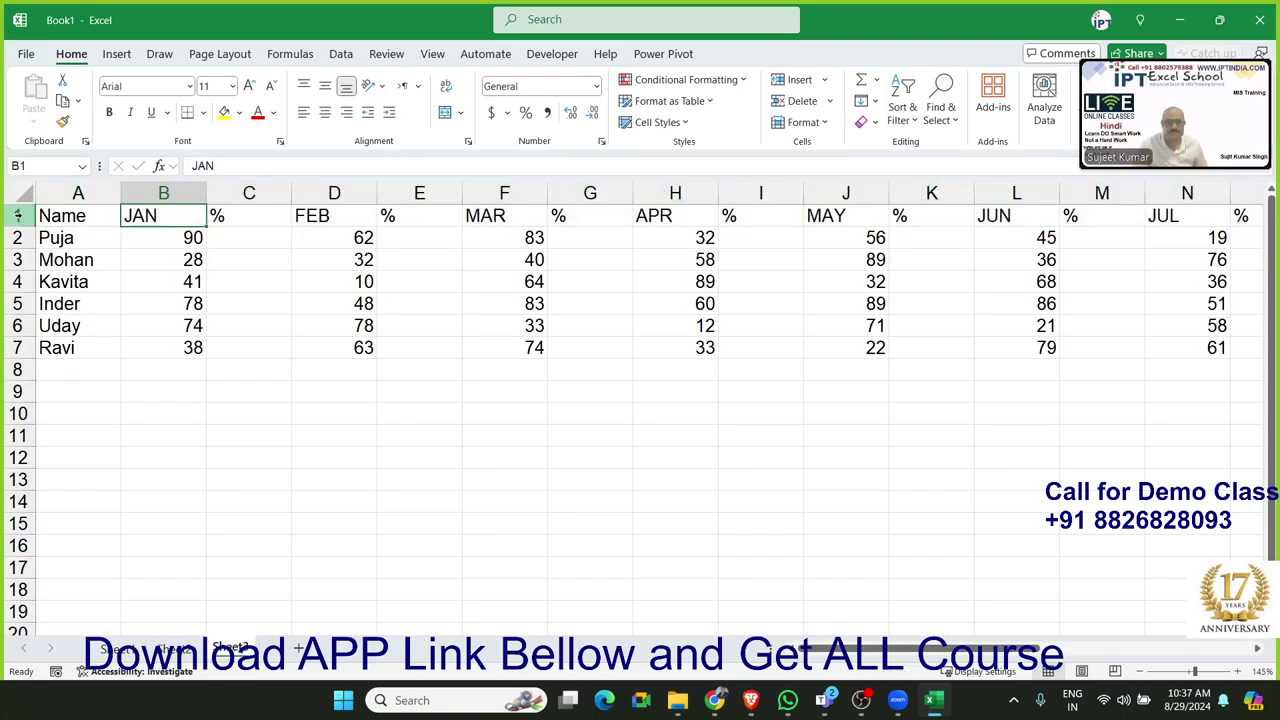
left_click(249, 215)
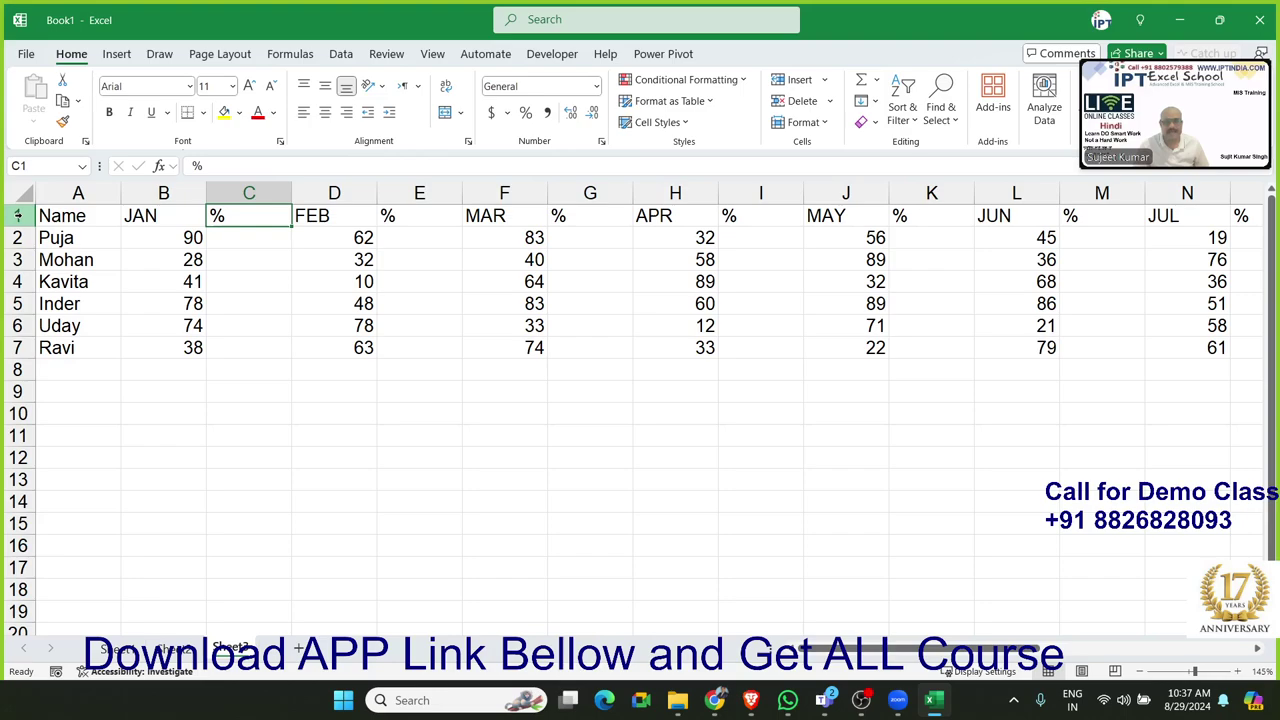
left_click(163, 215)
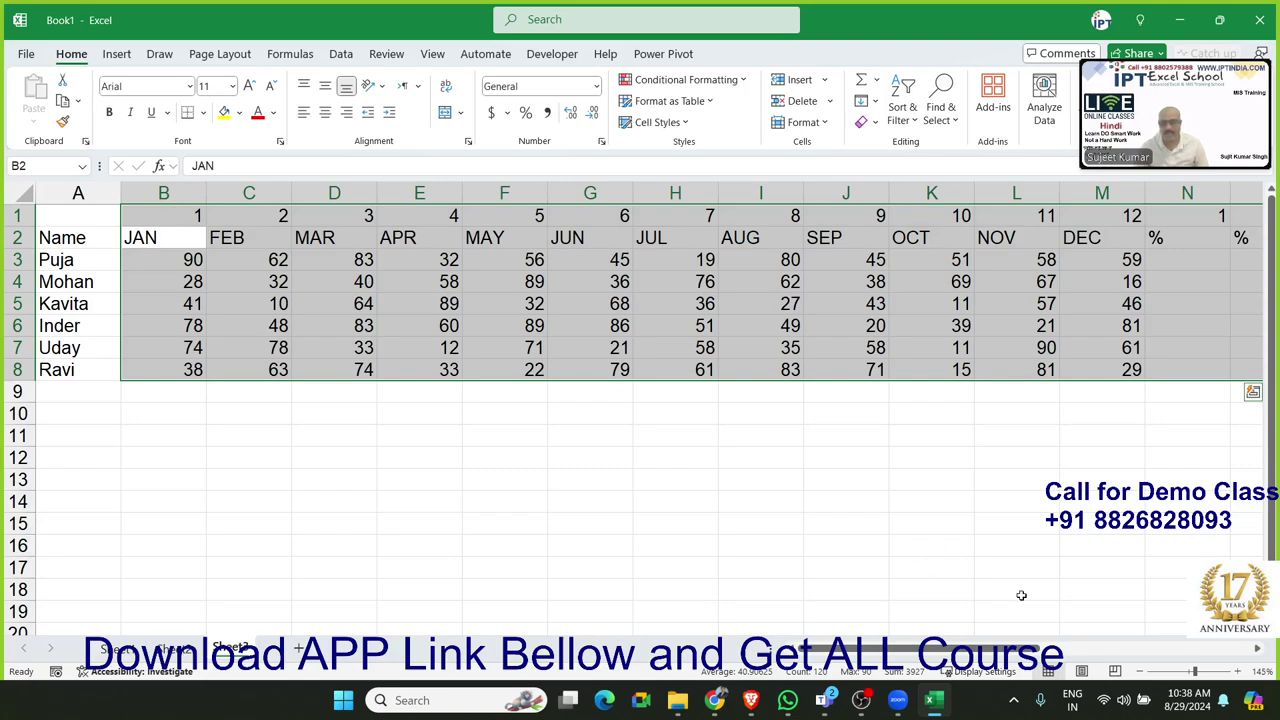
Custom-sort B1:Y8 left to right by Row 1, smallest to largest, alternating month and % columns
left_click_drag(1063, 647, 1233, 644)
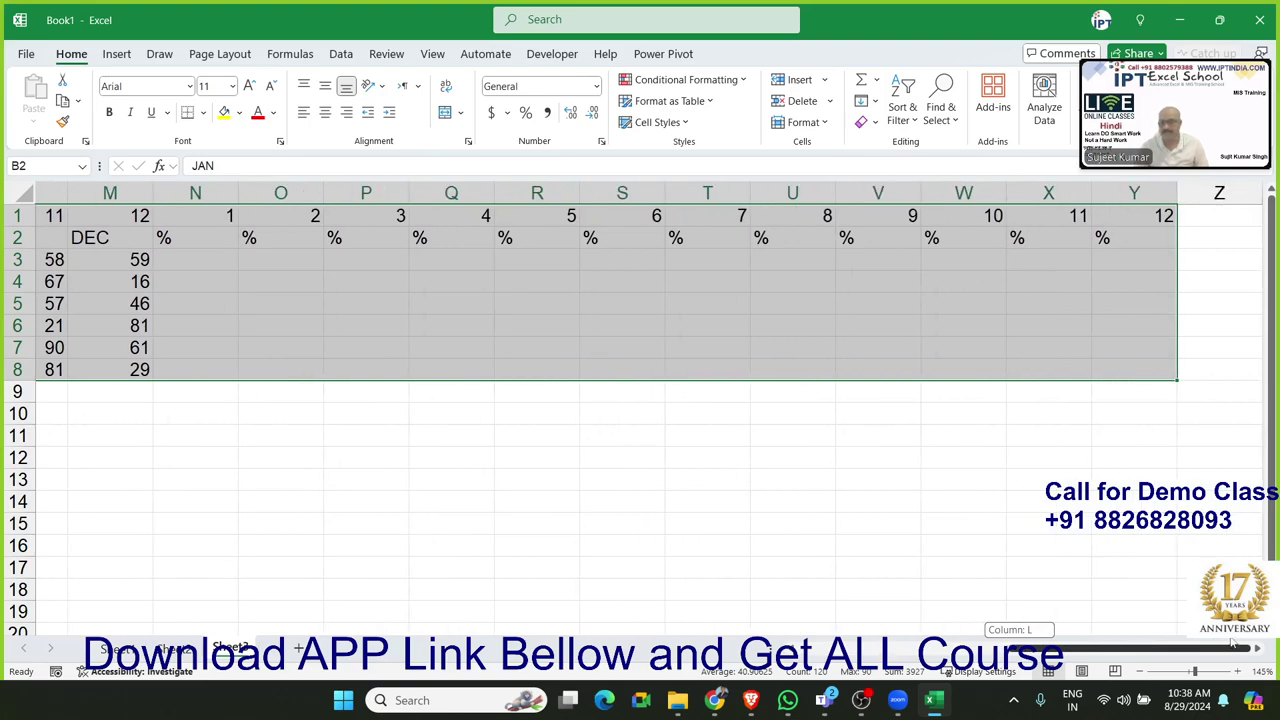
left_click(901, 112)
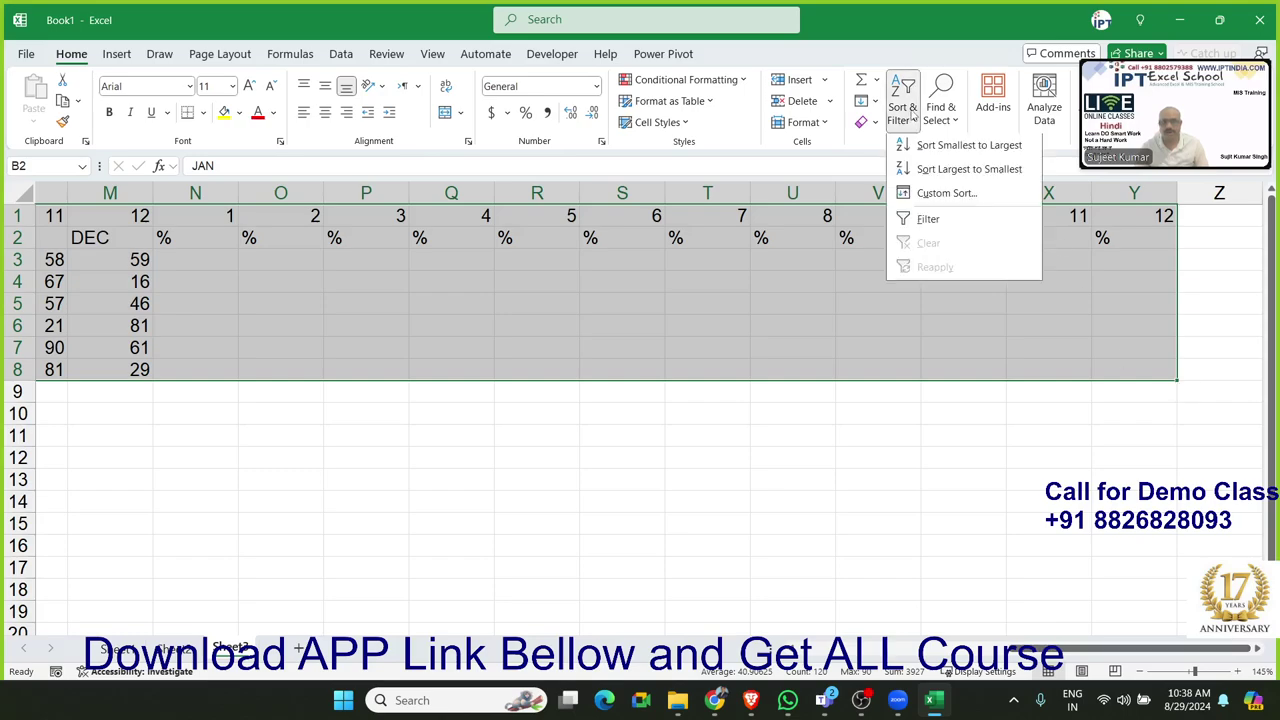
left_click(930, 195)
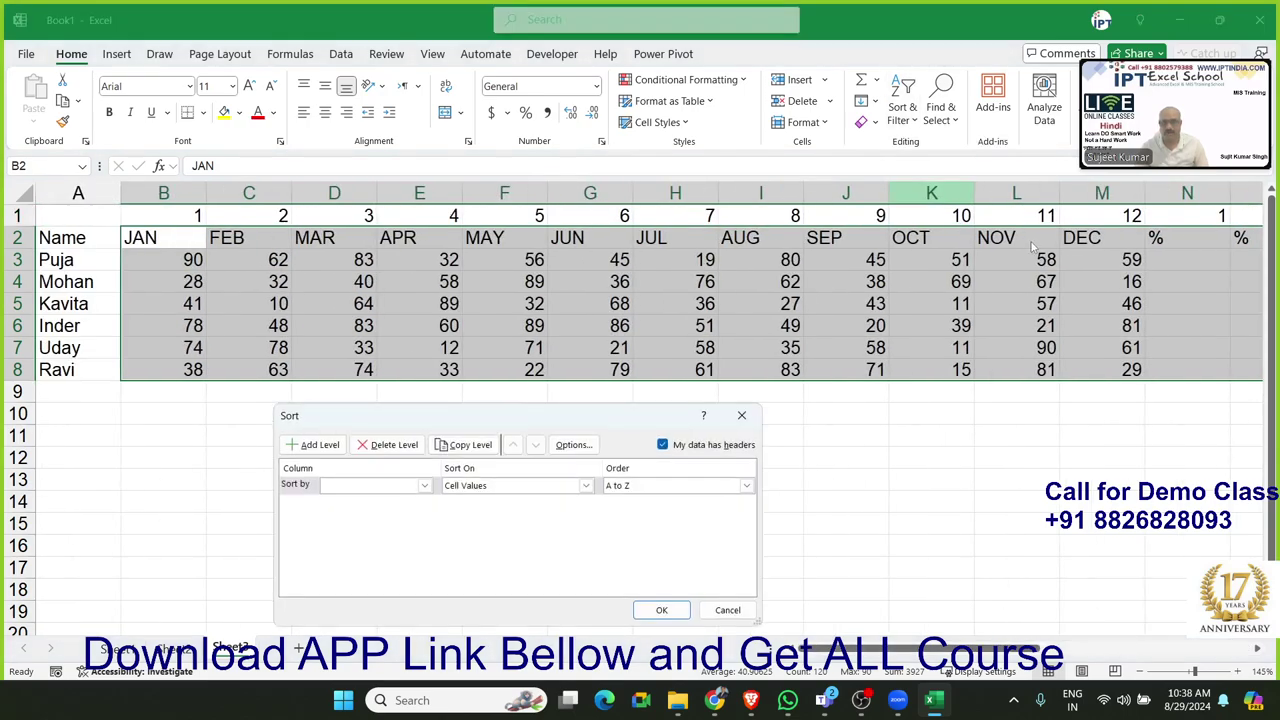
left_click(573, 445)
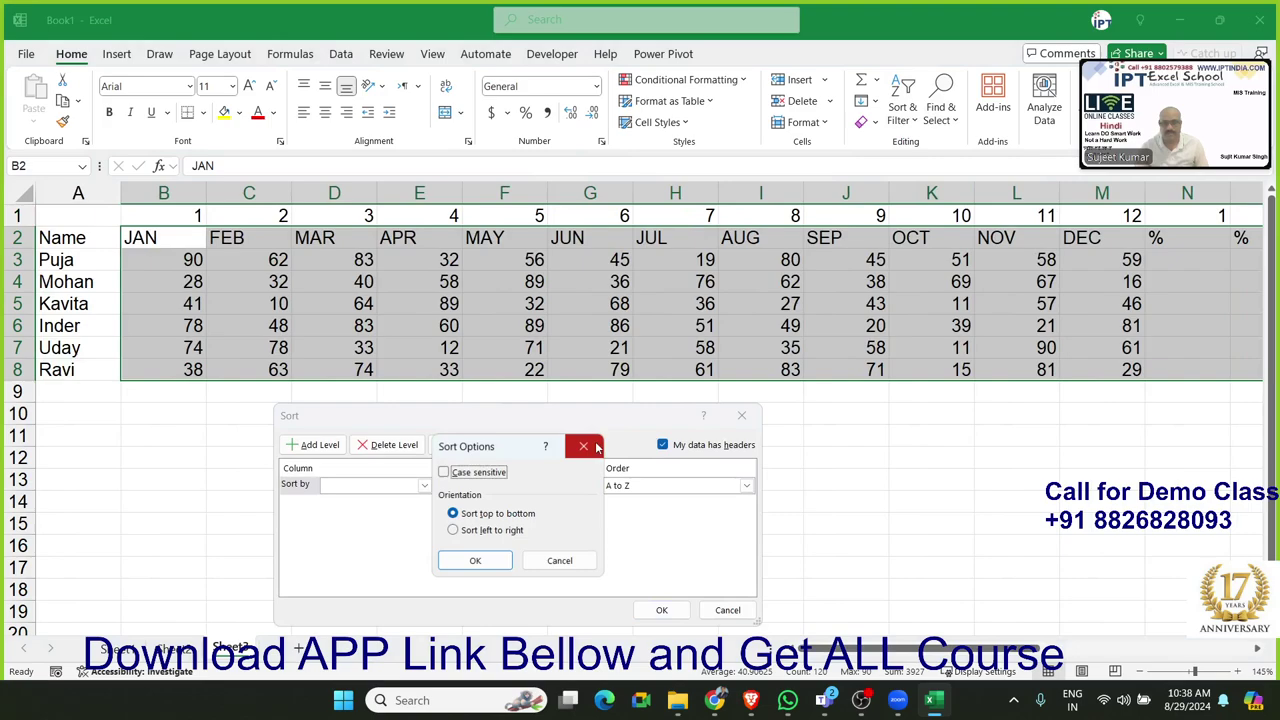
left_click(506, 530)
left_click(478, 560)
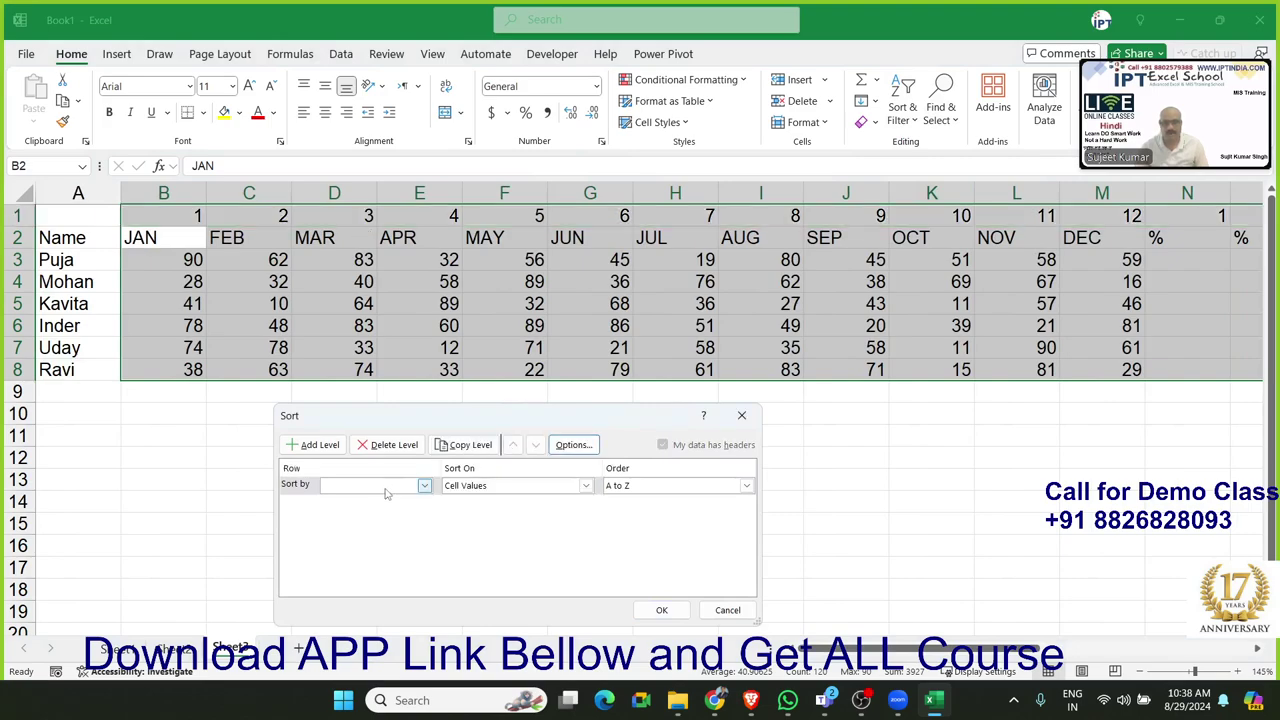
left_click(390, 485)
left_click(334, 501)
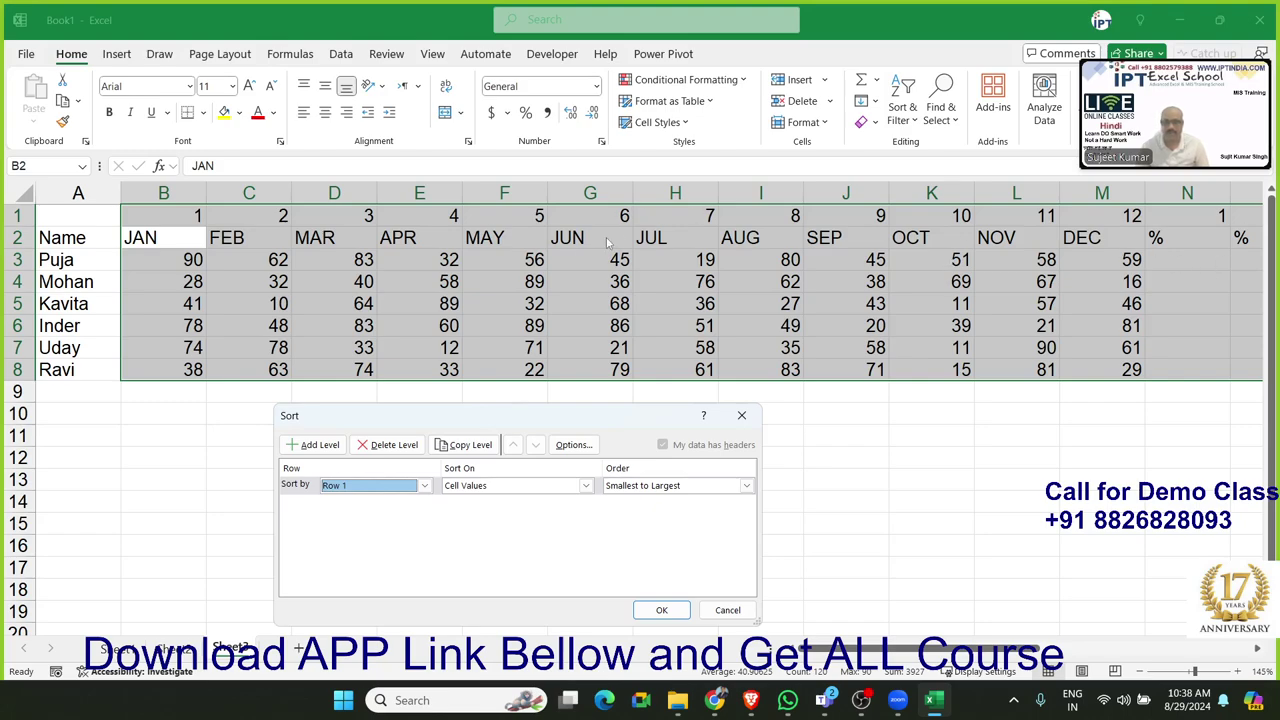
left_click(660, 610)
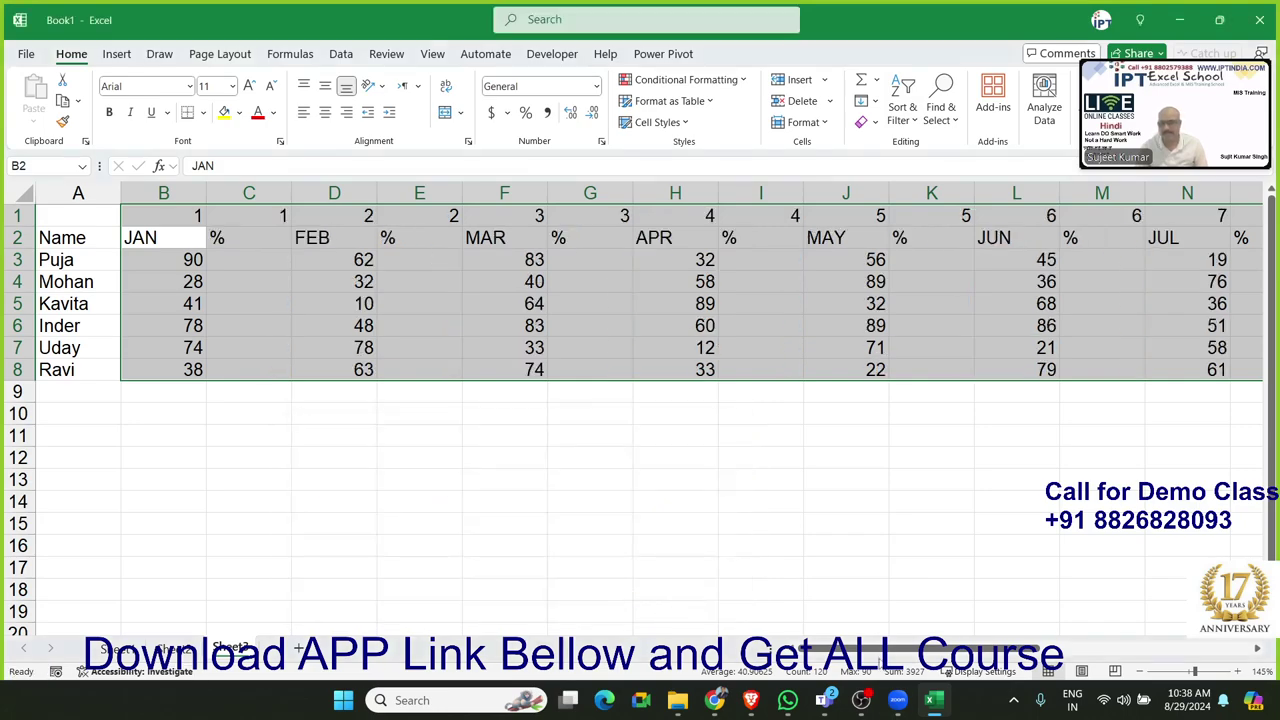
Delete helper row 1 so the Name and month headers move up to row 1
mouse_move(1050, 648)
left_mouse_down()
mouse_move(1131, 645)
mouse_move(590, 615)
left_mouse_up()
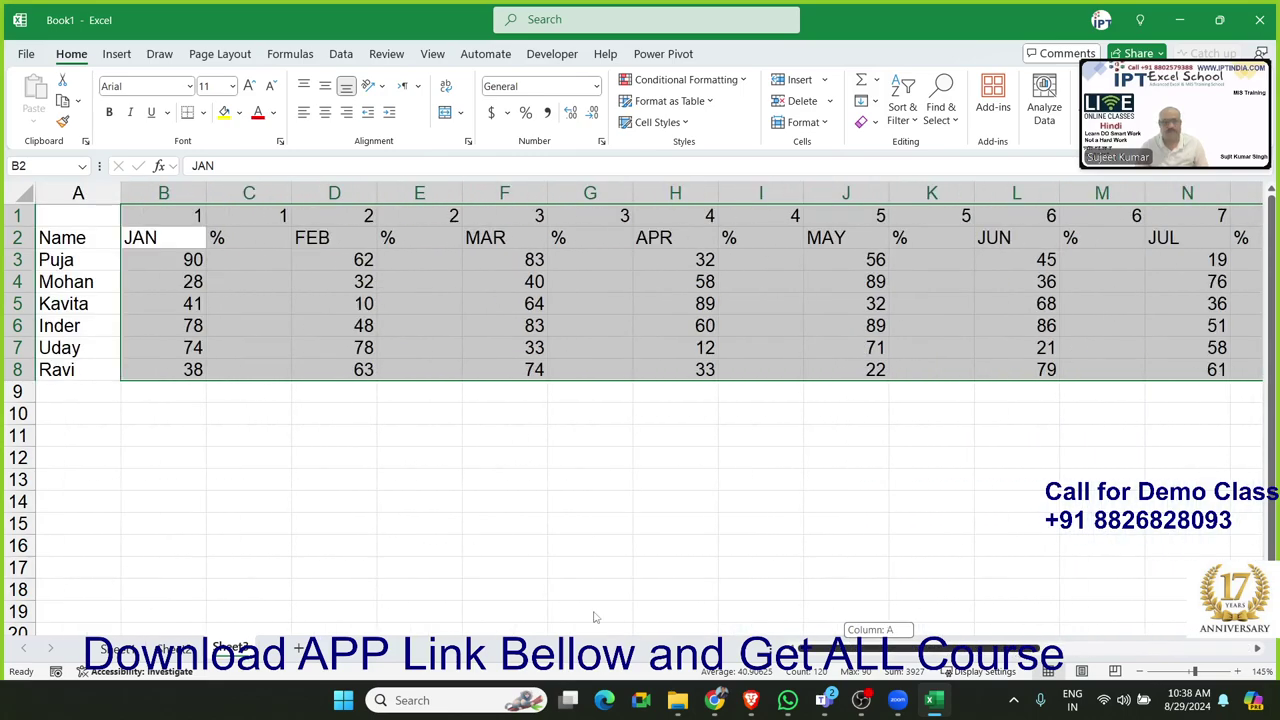
left_click(14, 215)
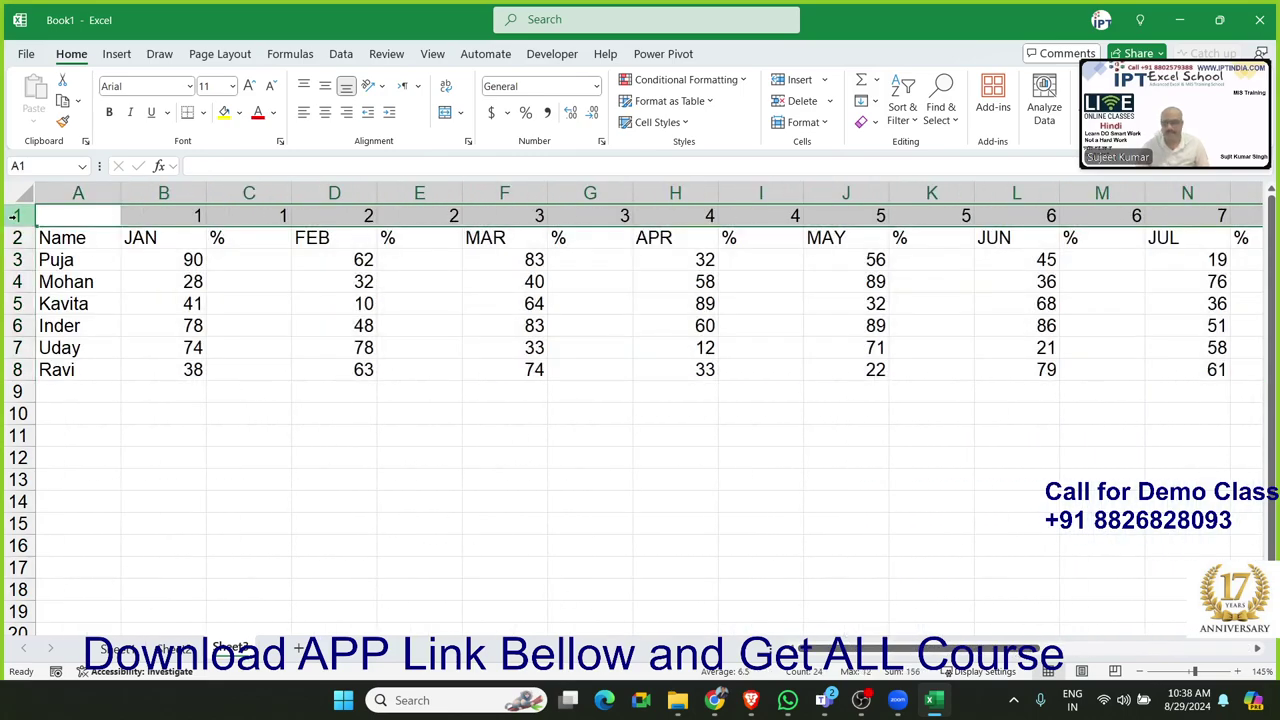
key("ctrl+minus")
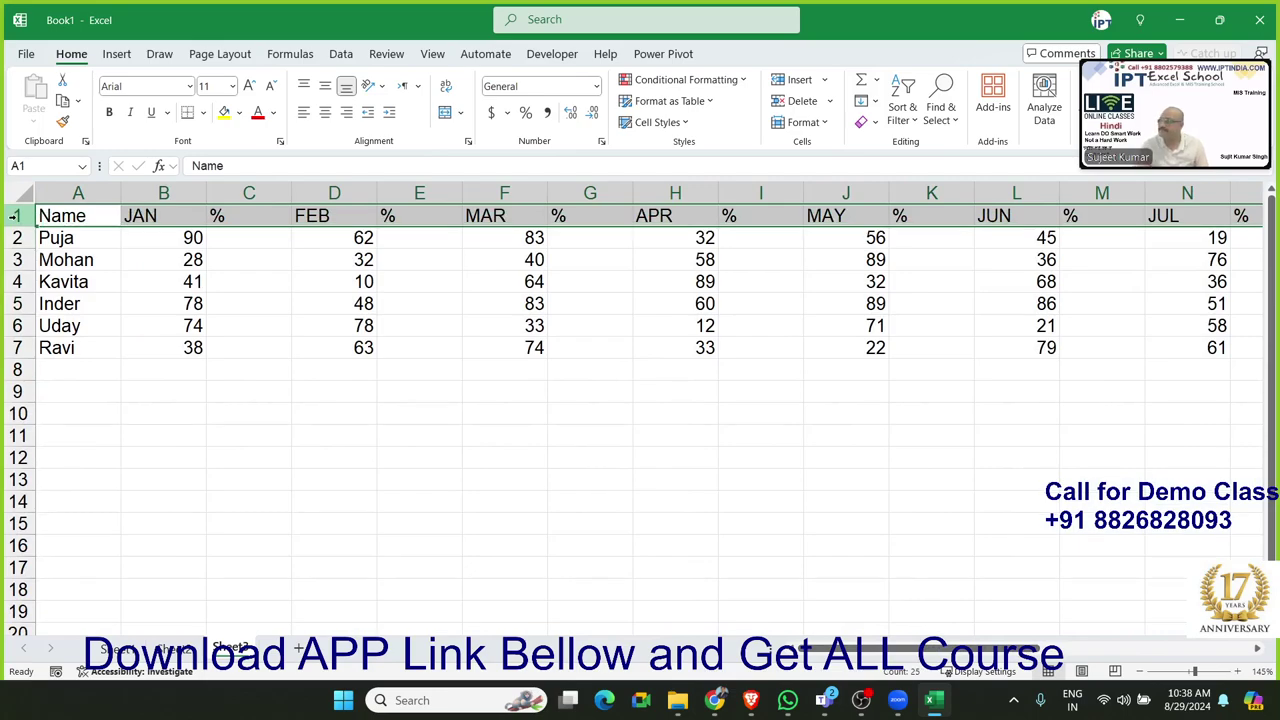
Select the marks table B1:Y7, from the JAN header across to the last student row
key("Down")
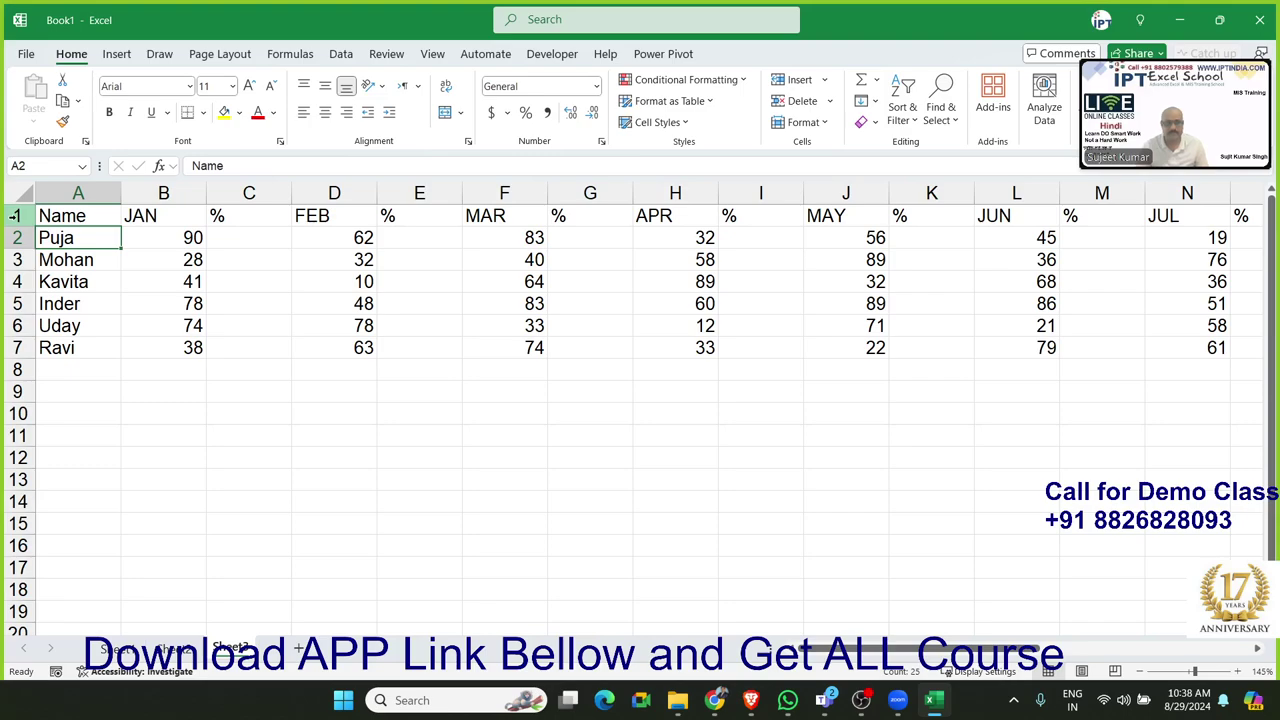
key("Right")
key("Right")
key("Left")
key("ctrl+shift+Down")
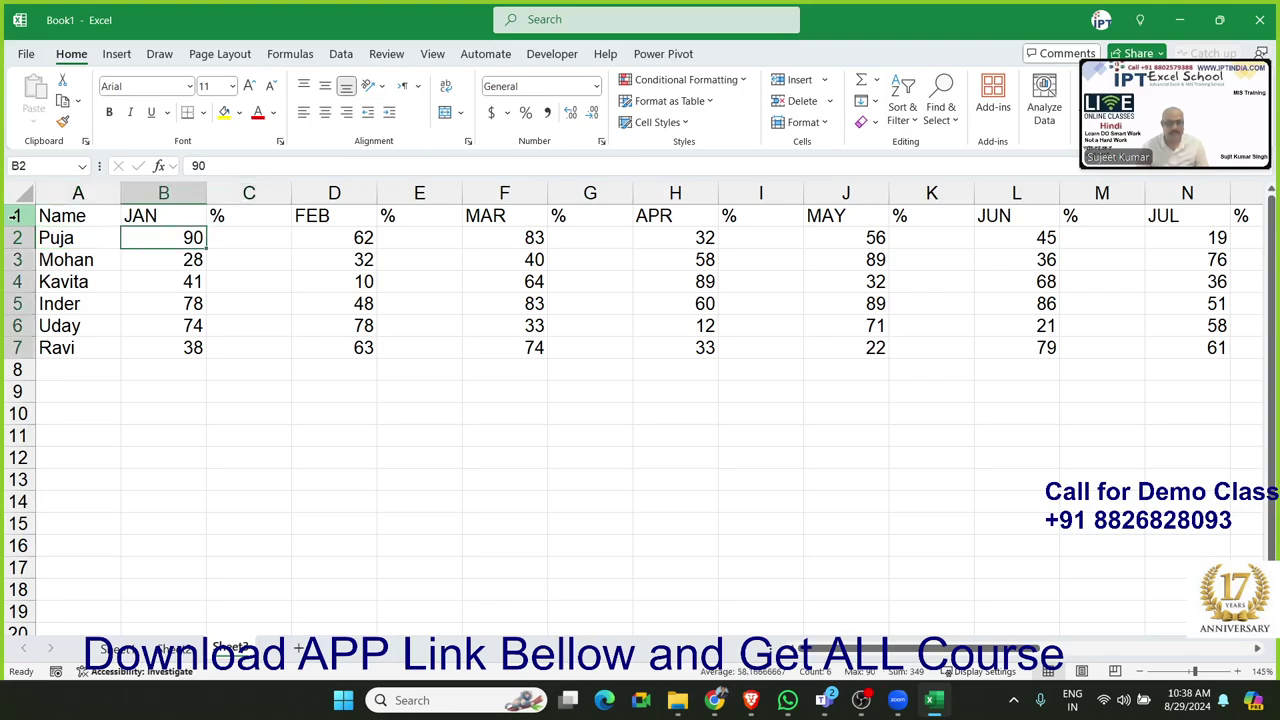
key("Right")
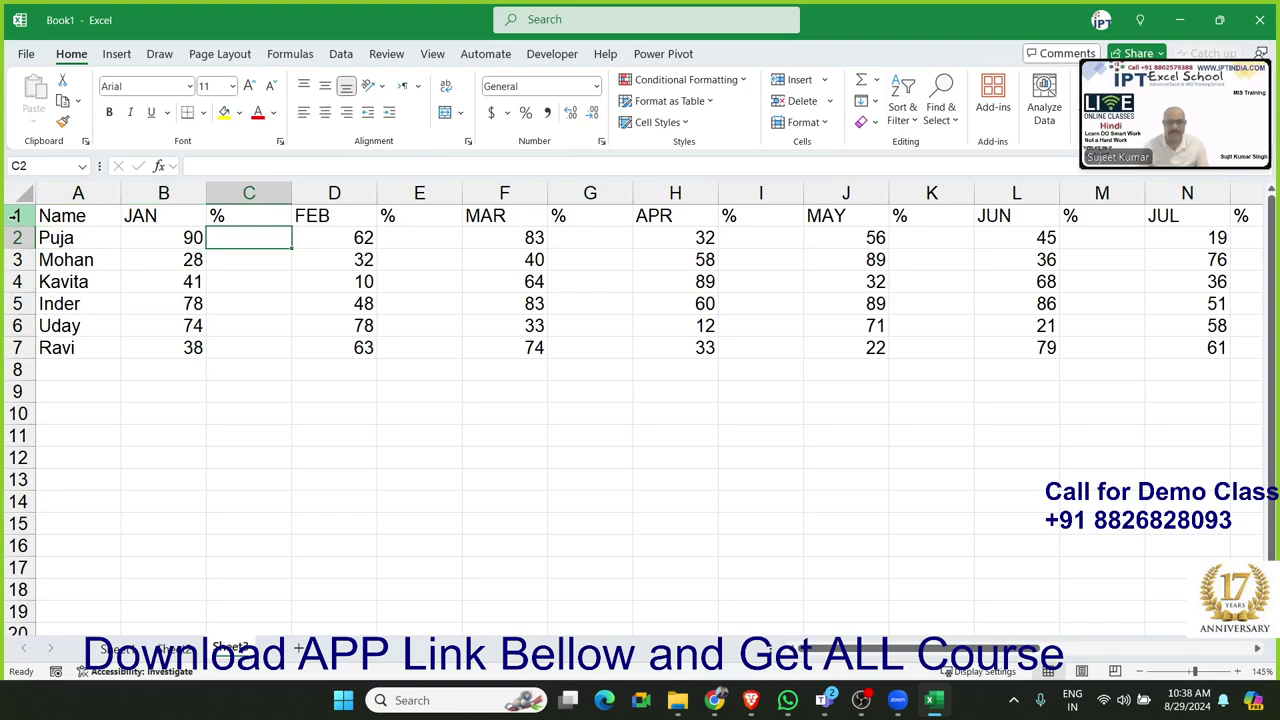
key("Left")
key("Up")
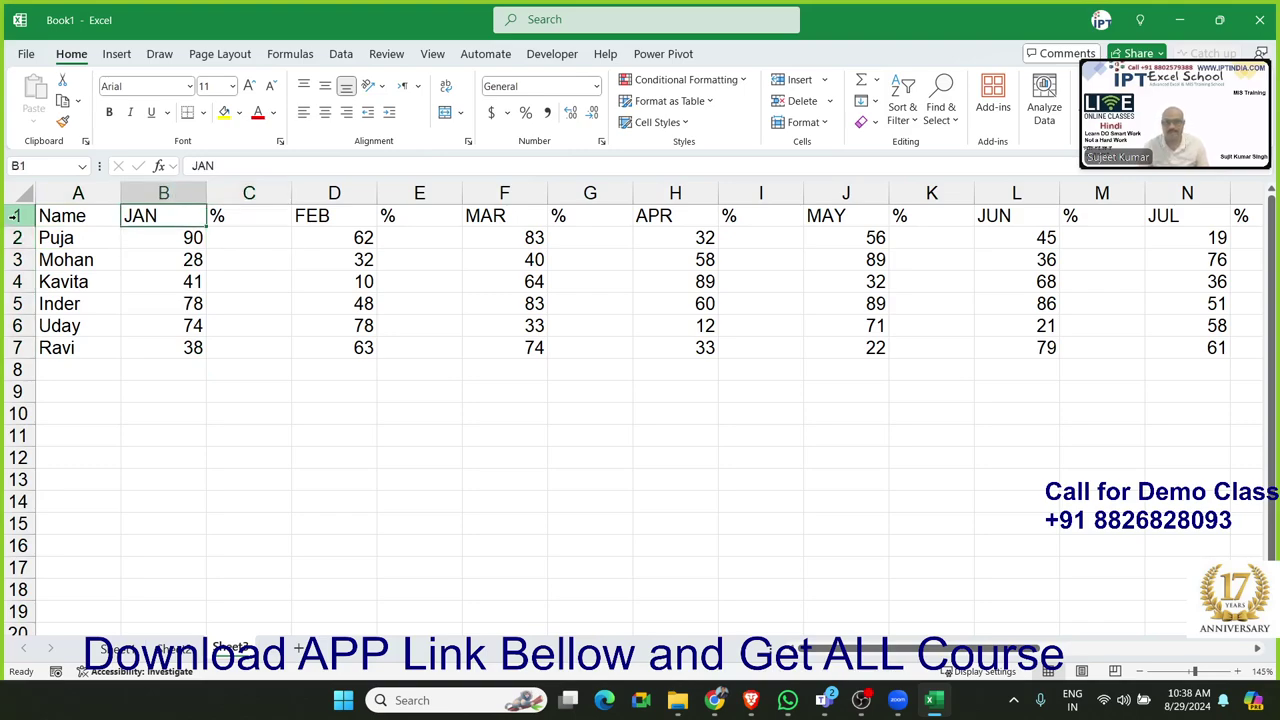
key("ctrl+shift+Right")
key("shift+Down")
key("shift+Down")
key("shift+Down")
key("shift+Down")
key("shift+Down")
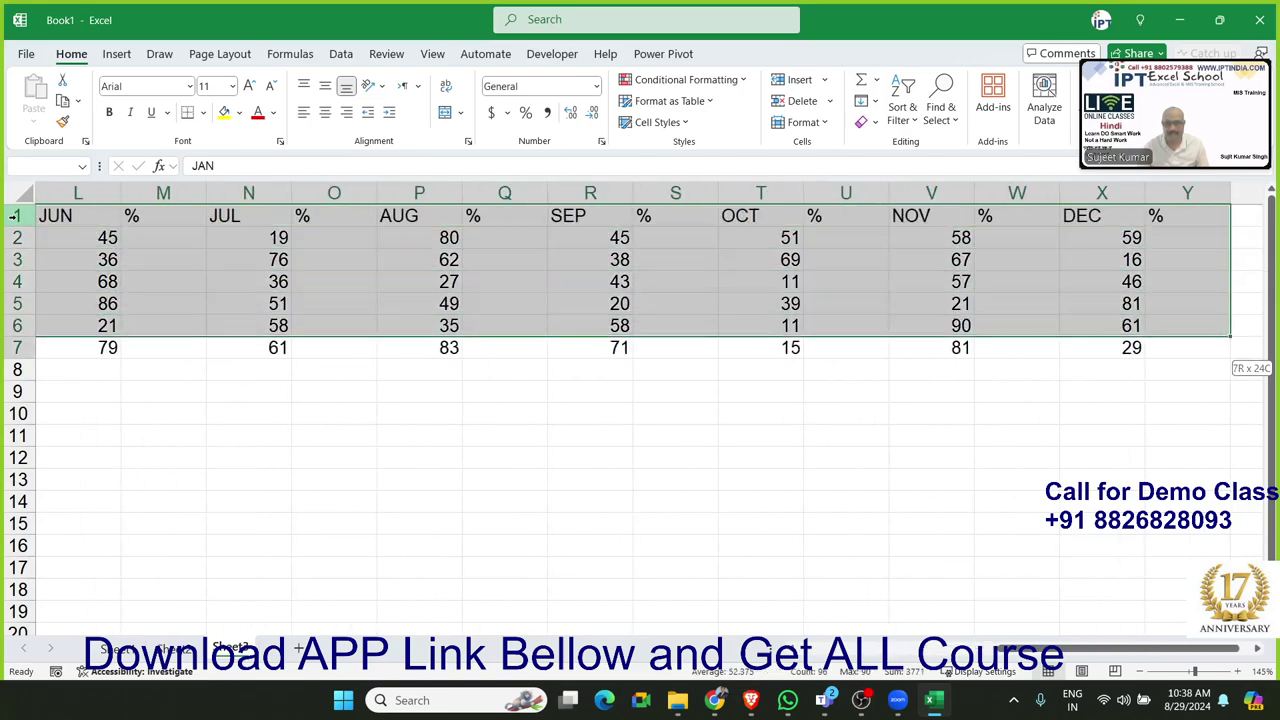
key("shift+Down")
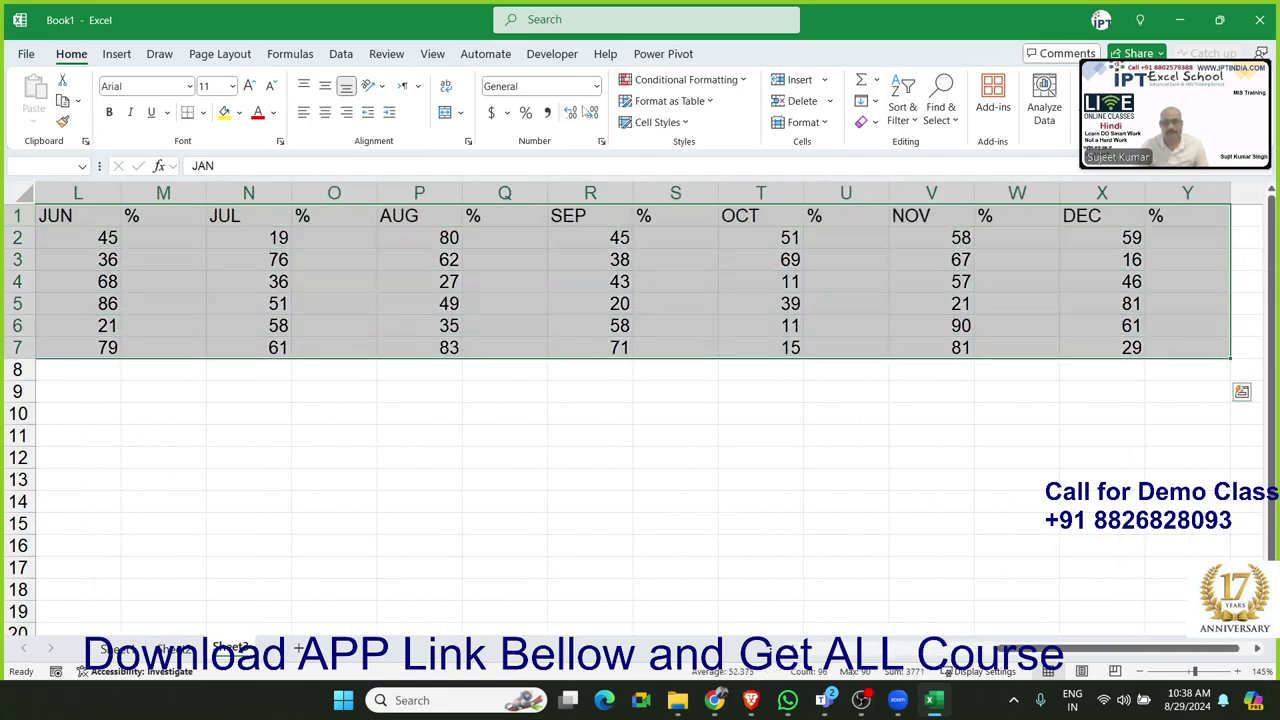
key("ctrl+q")
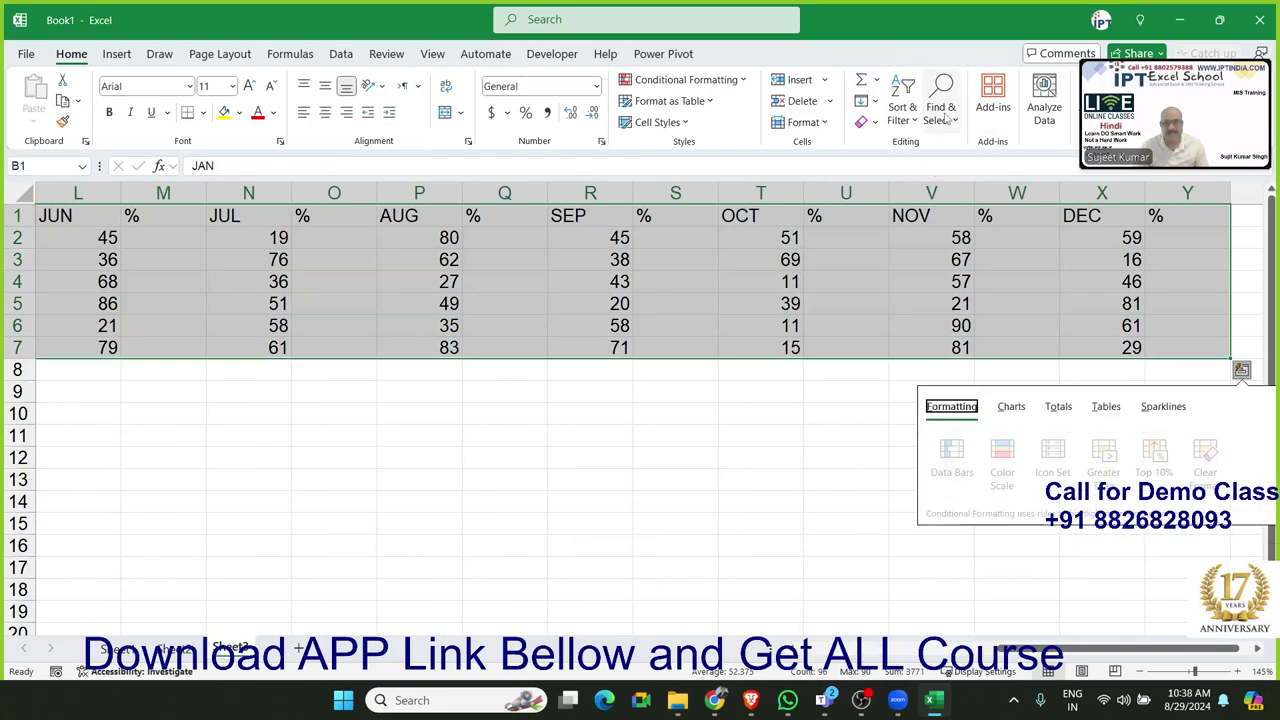
Select only the blank % cells in the table with Go To Special > Blanks
left_click(940, 110)
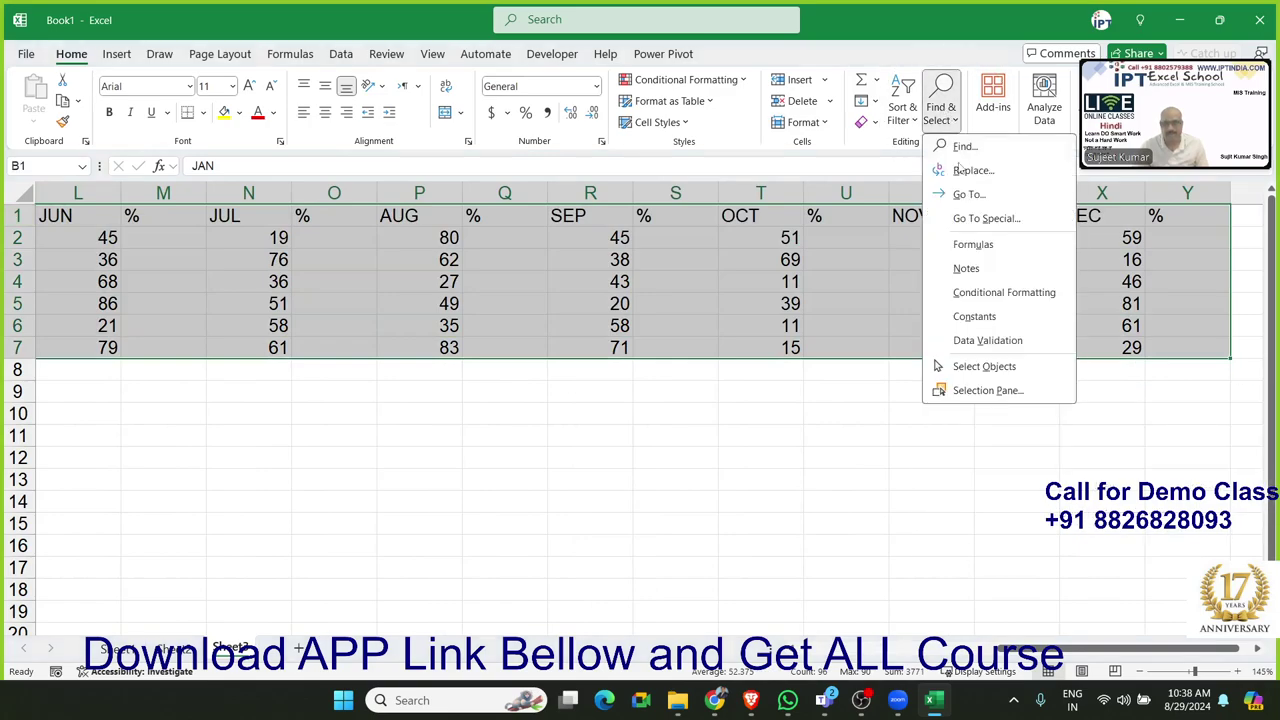
left_click(978, 220)
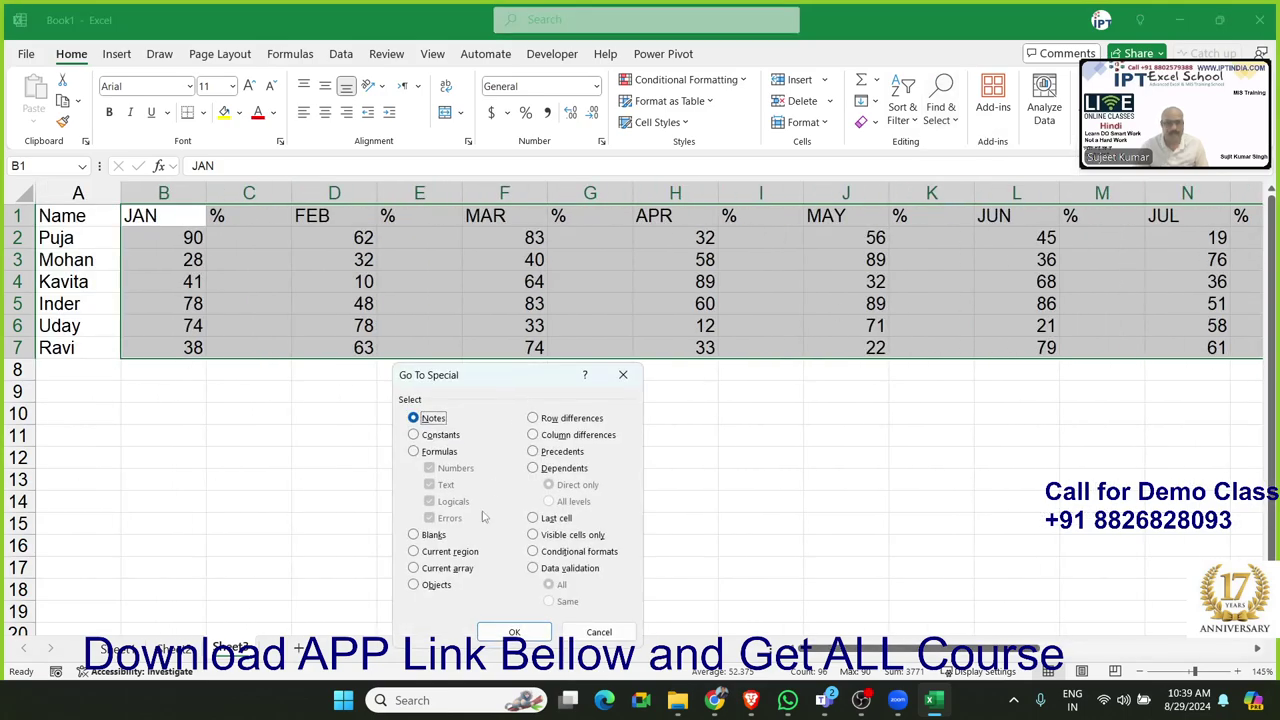
left_click(438, 536)
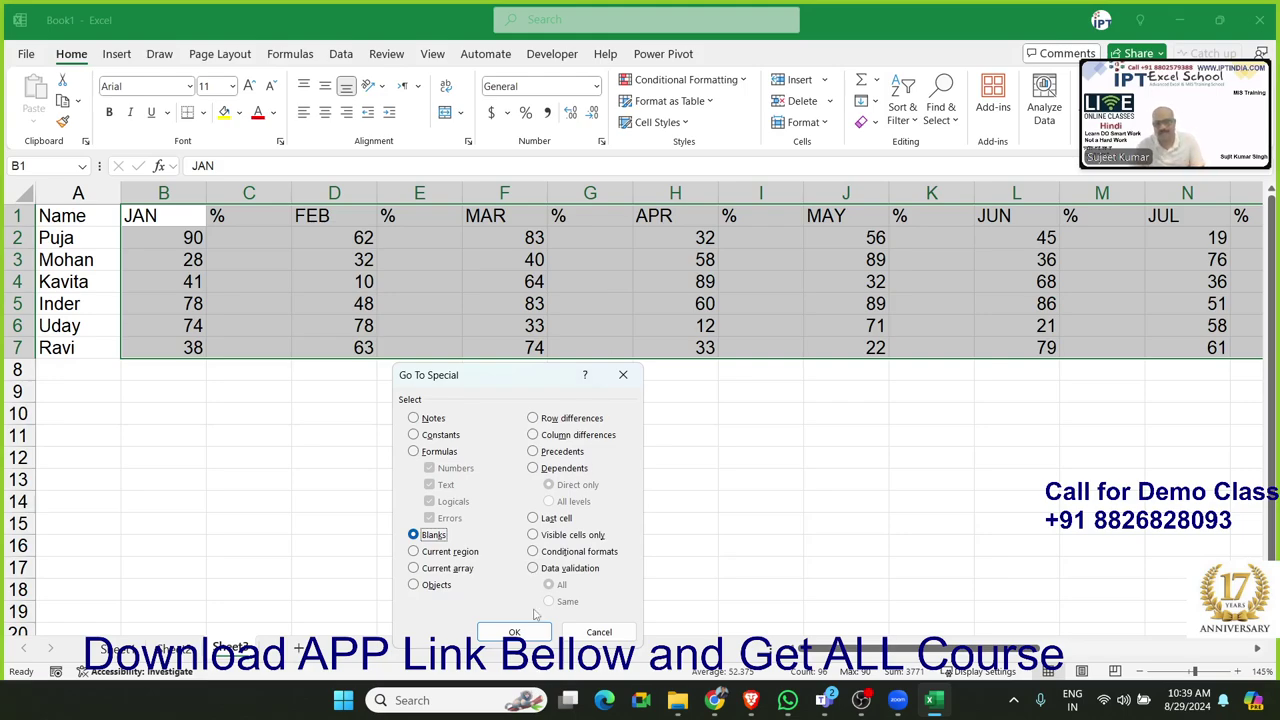
left_click(524, 634)
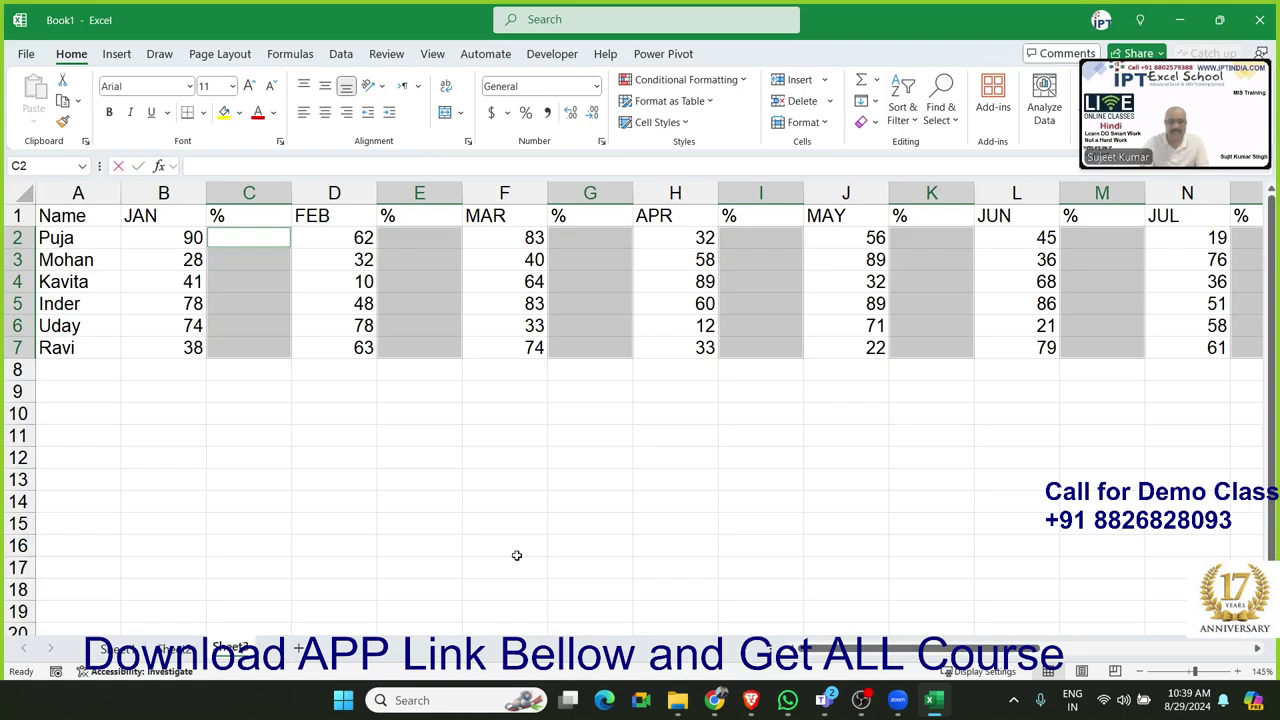
Fill every blank % cell with =B2/70 at once and apply Percent Style
type("=")
key("Left")
type("/7")
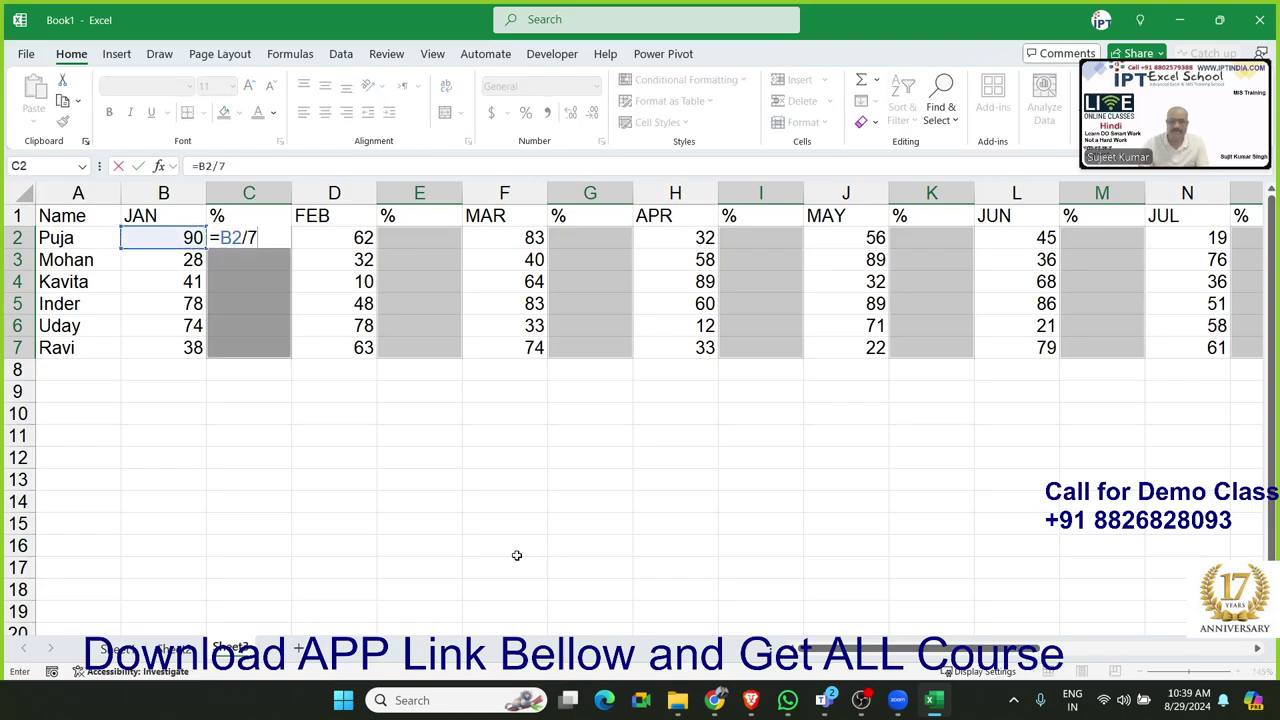
type("0")
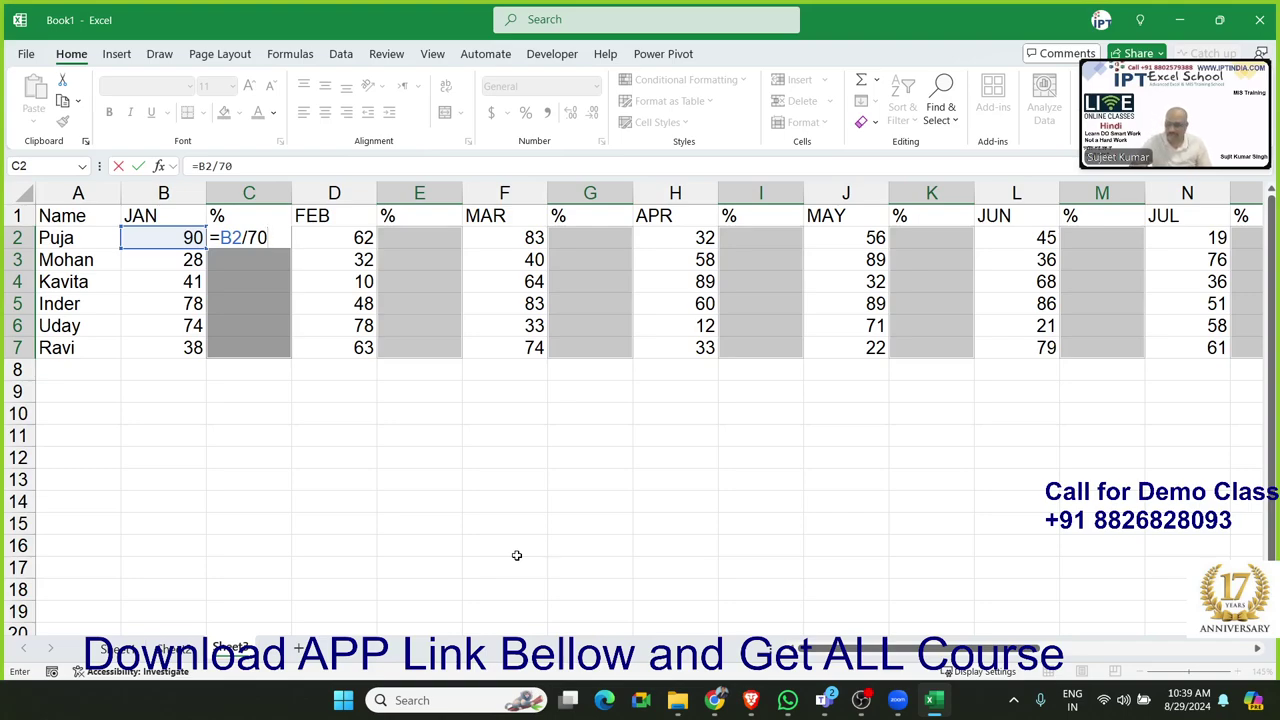
key("ctrl+Return")
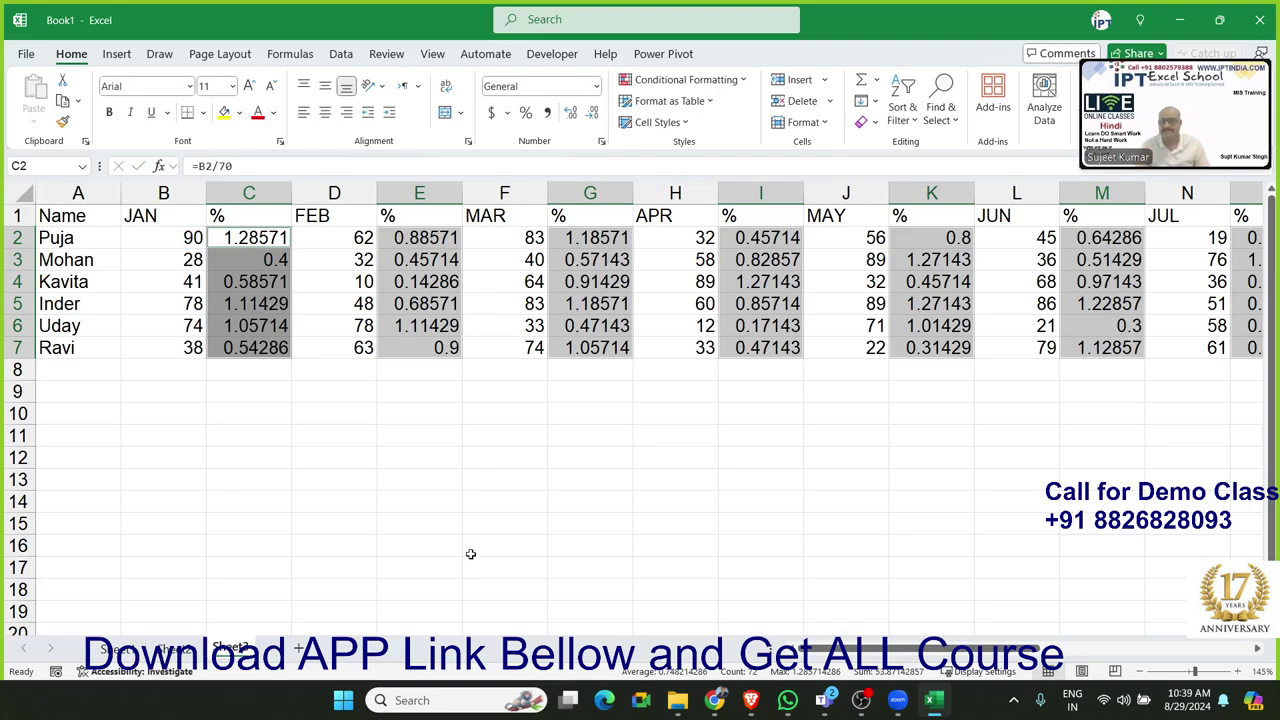
left_click(526, 113)
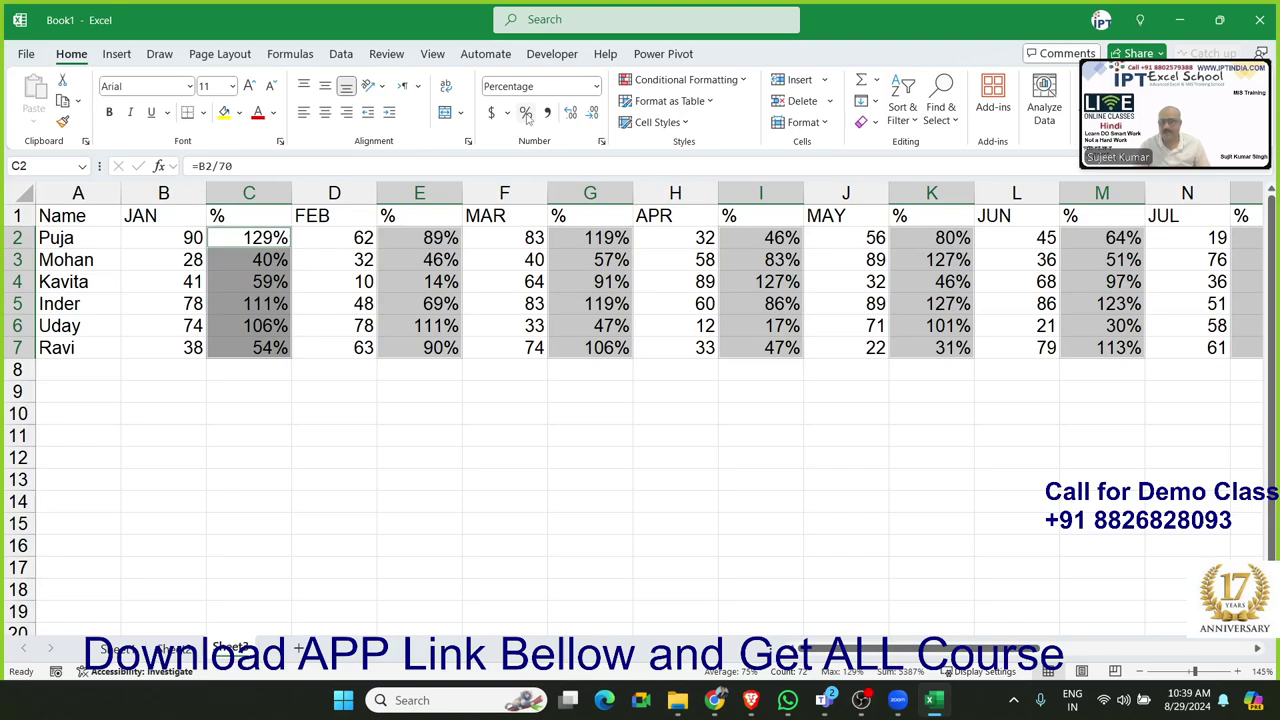
Deselect the table and check the copied formula in cell G5
left_click(519, 447)
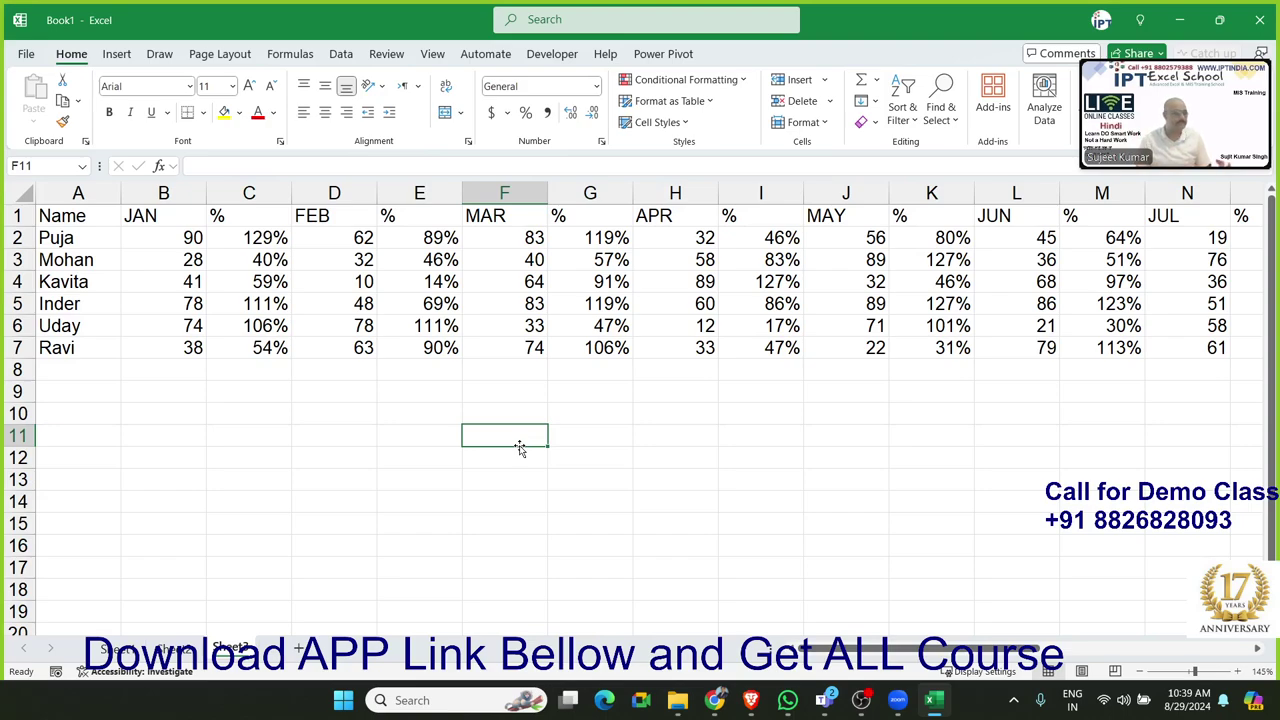
left_click(622, 298)
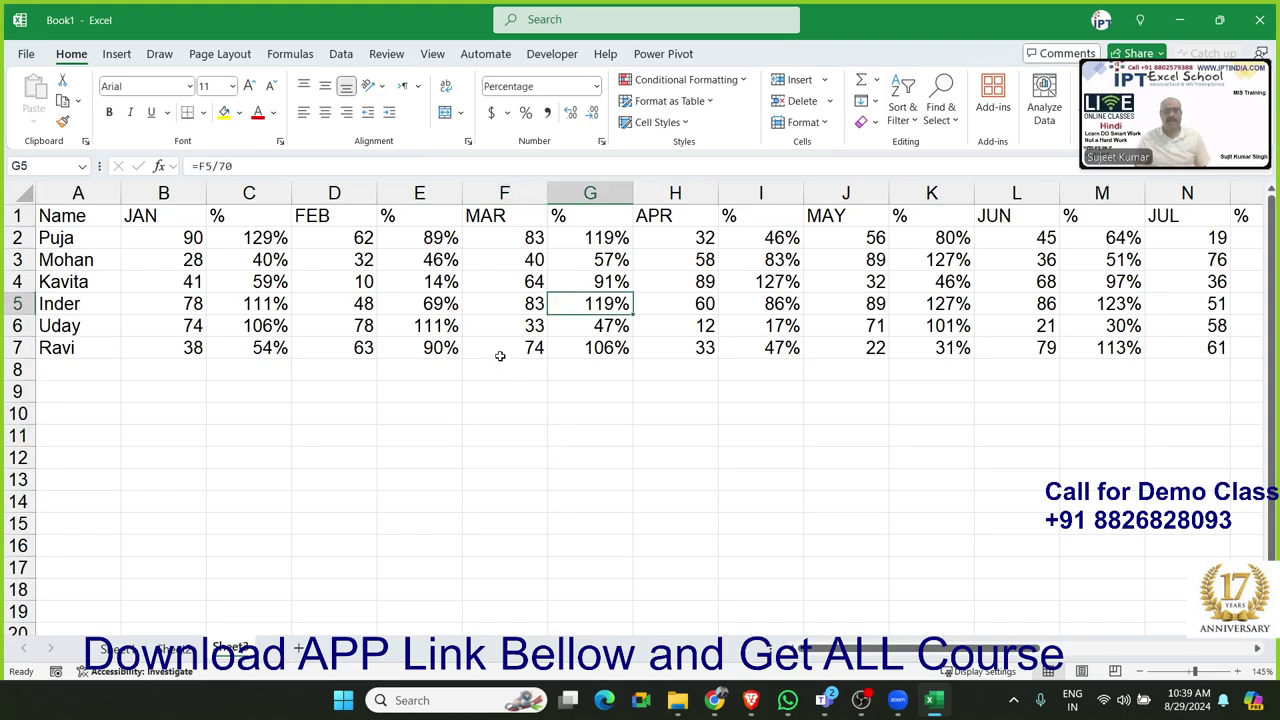
left_click(676, 702)
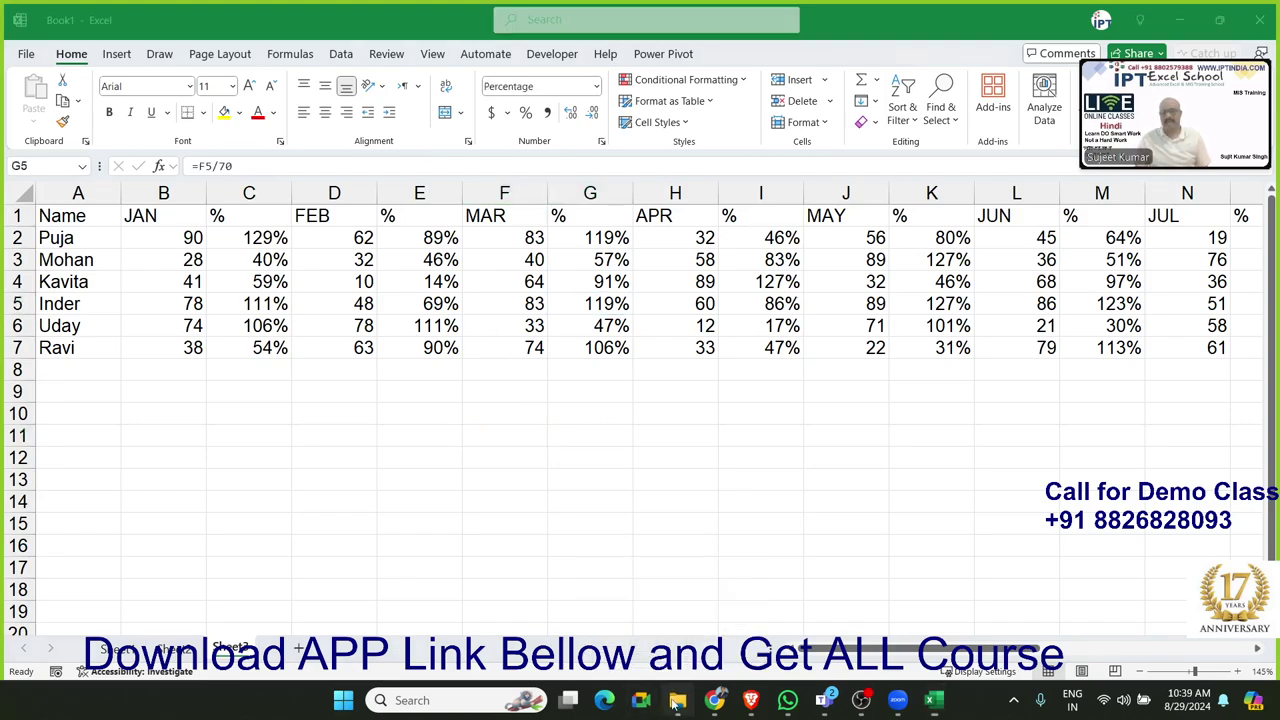
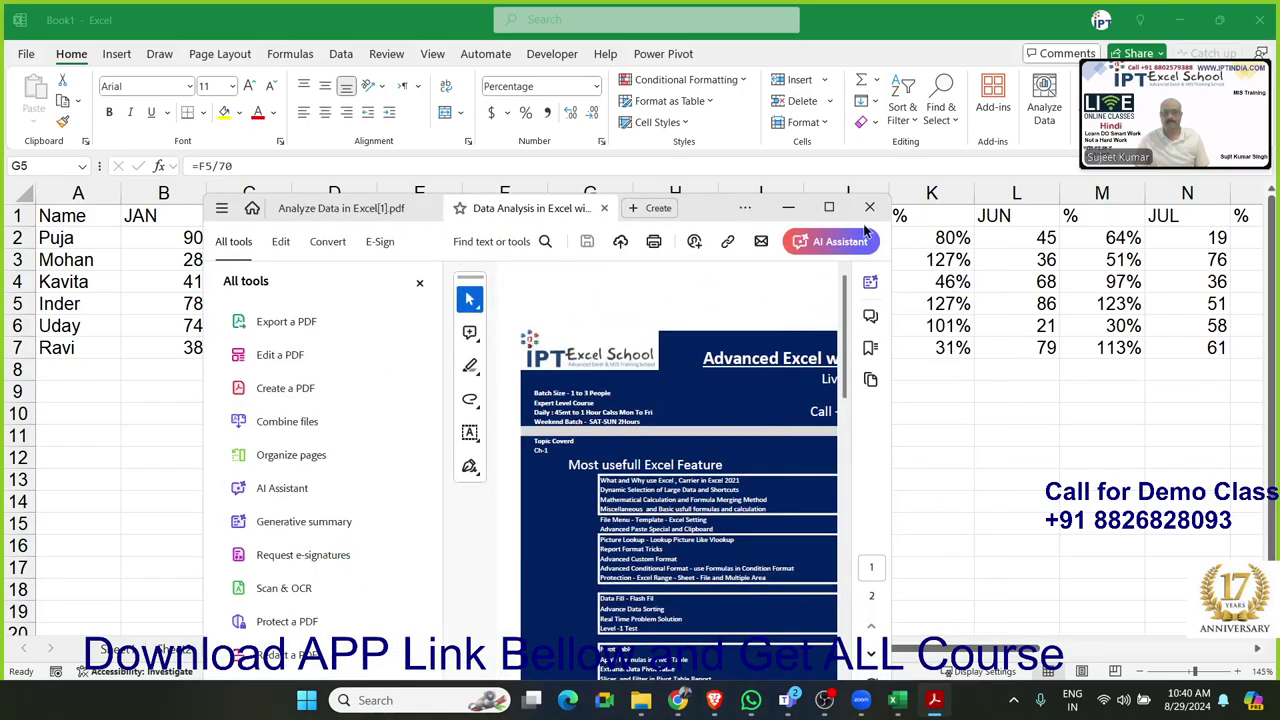
Maximize the Advanced Excel brochure, hide the tools panel and highlight the 'Most usefull Excel Feature' heading
left_click(829, 208)
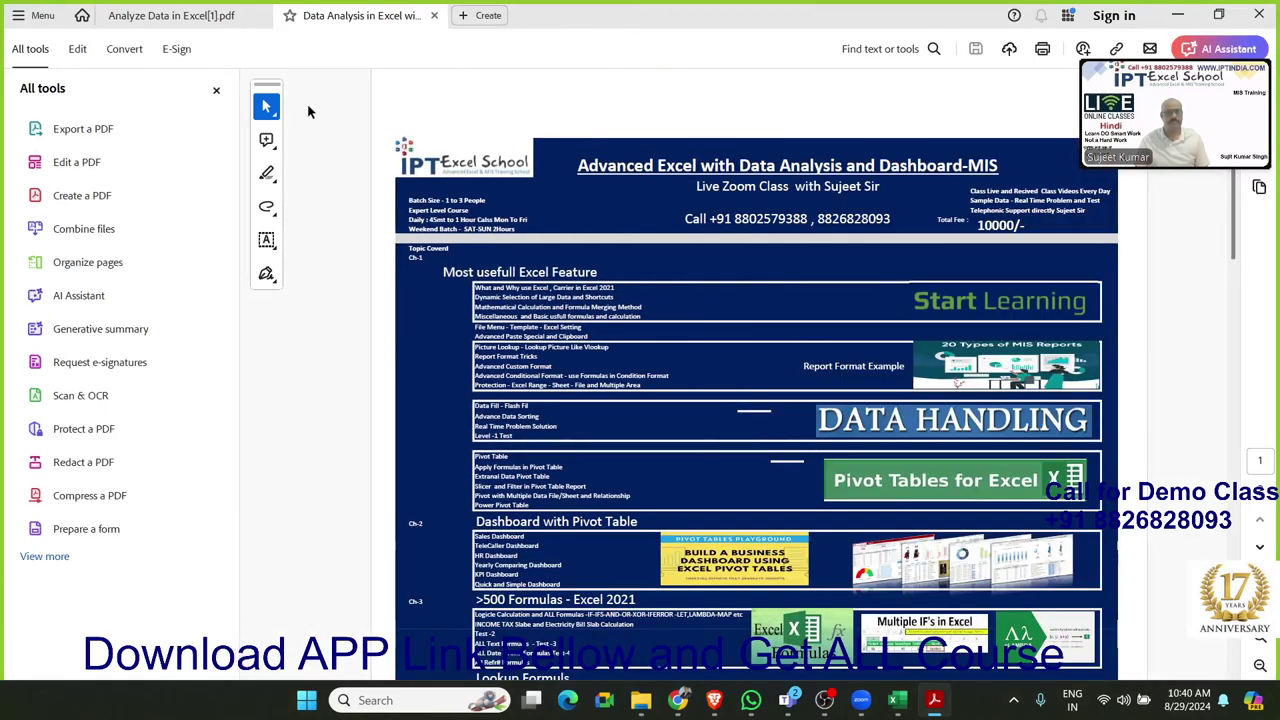
left_click(216, 90)
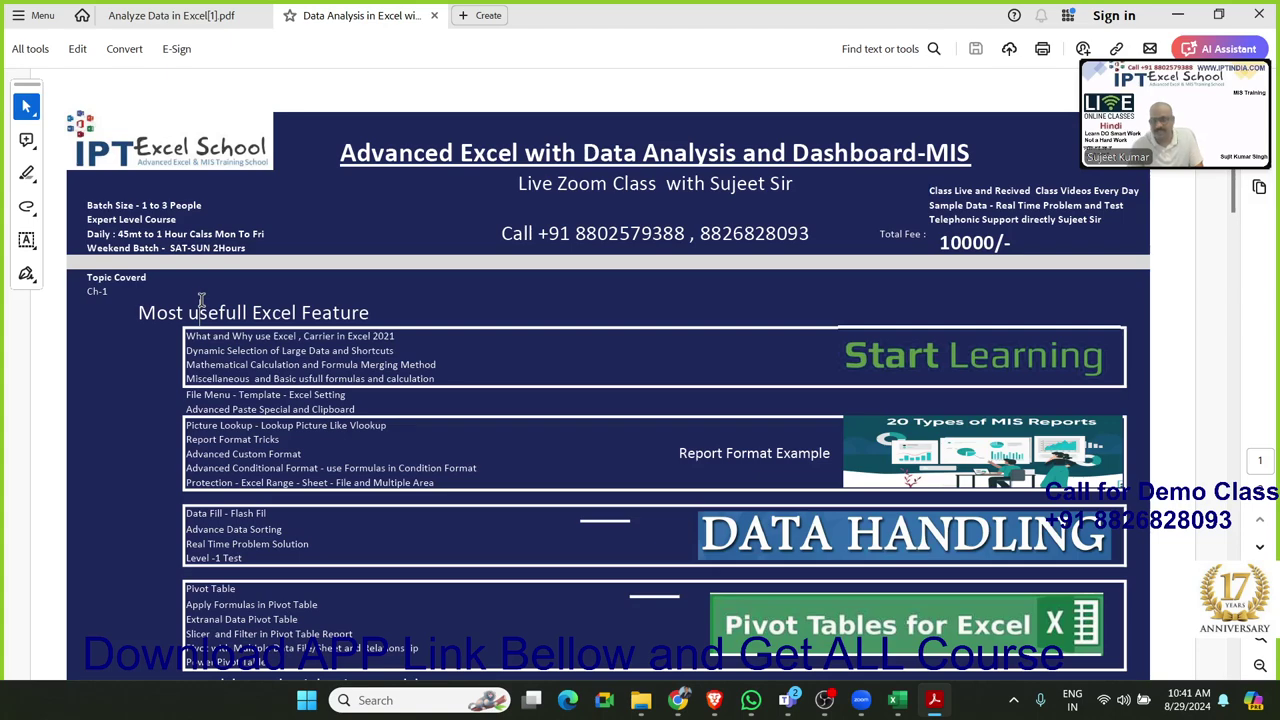
left_click_drag(160, 310, 330, 370)
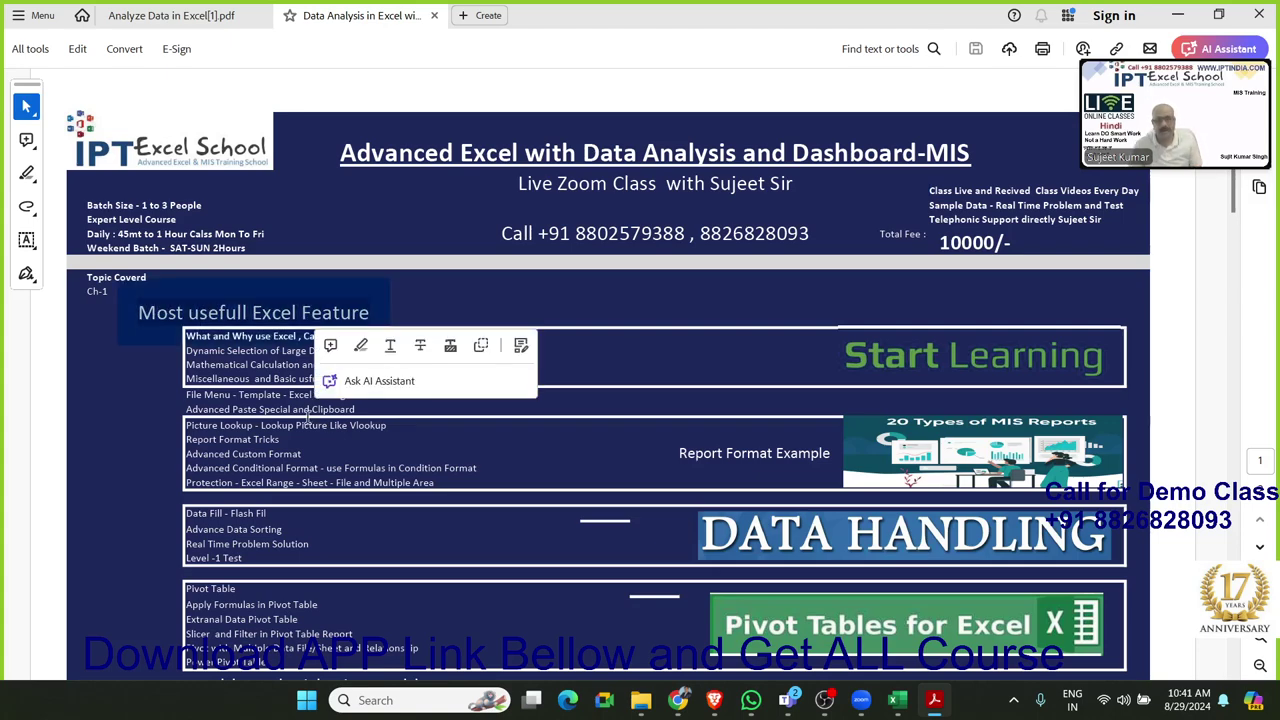
scroll(310, 415, "up", 3)
scroll(308, 418, "down", 2)
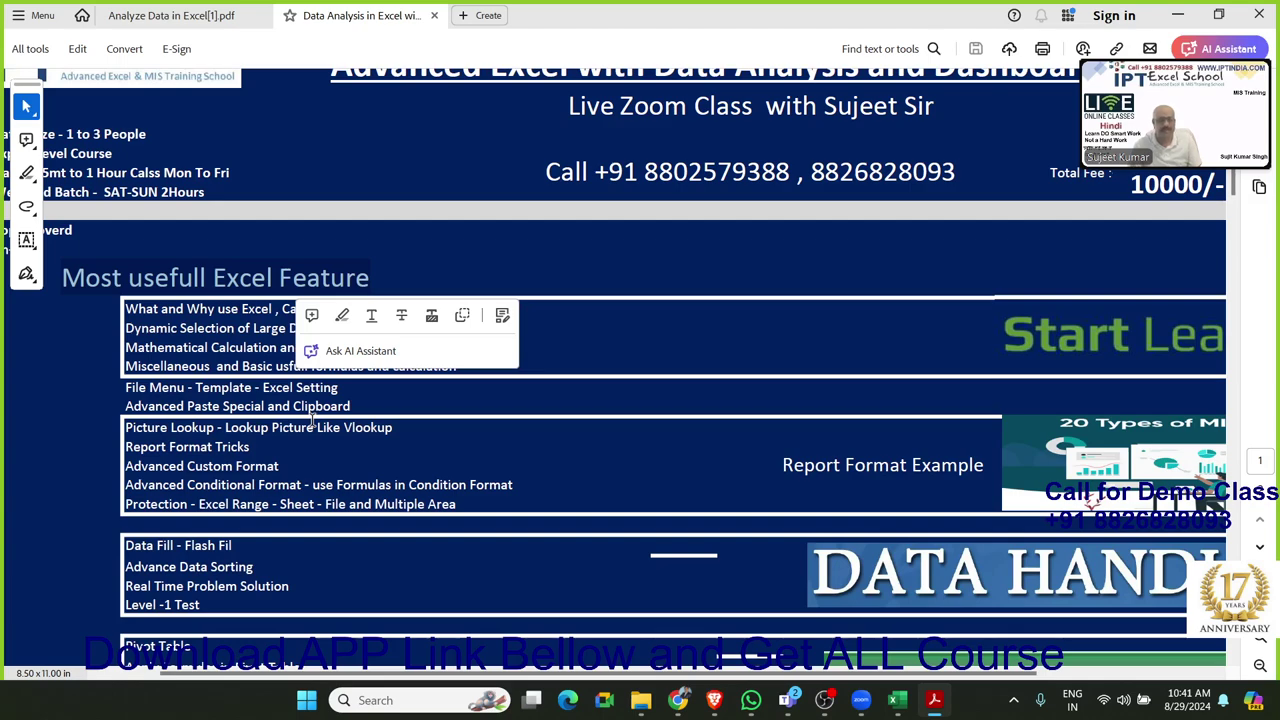
left_click(198, 444)
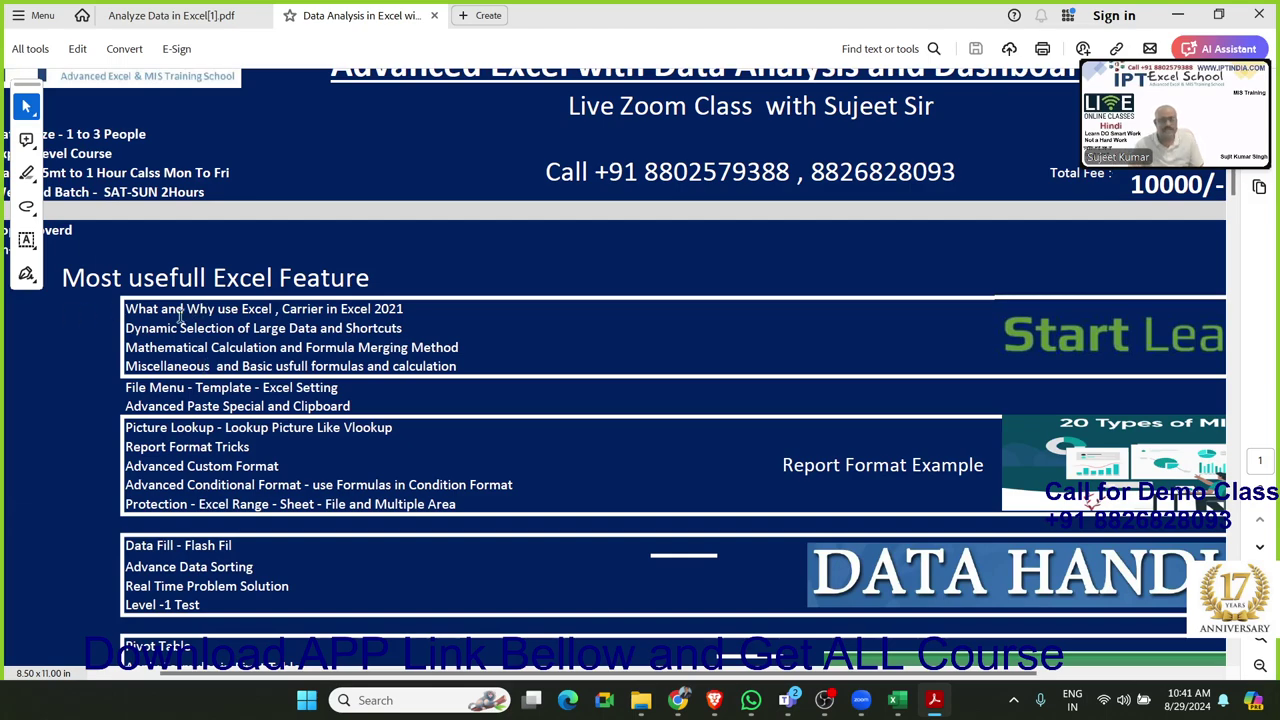
Highlight the course topic lines, scrolling down past the Picture Lookup topics toward the dashboard section
mouse_move(162, 309)
left_mouse_down()
mouse_move(226, 330)
mouse_move(185, 321)
mouse_move(157, 393)
mouse_move(214, 490)
left_mouse_up()
left_click(201, 354)
scroll(190, 360, "down", 2)
scroll(168, 366, "down", 2)
left_click(143, 386)
scroll(157, 393, "down", 2)
scroll(172, 428, "down", 2)
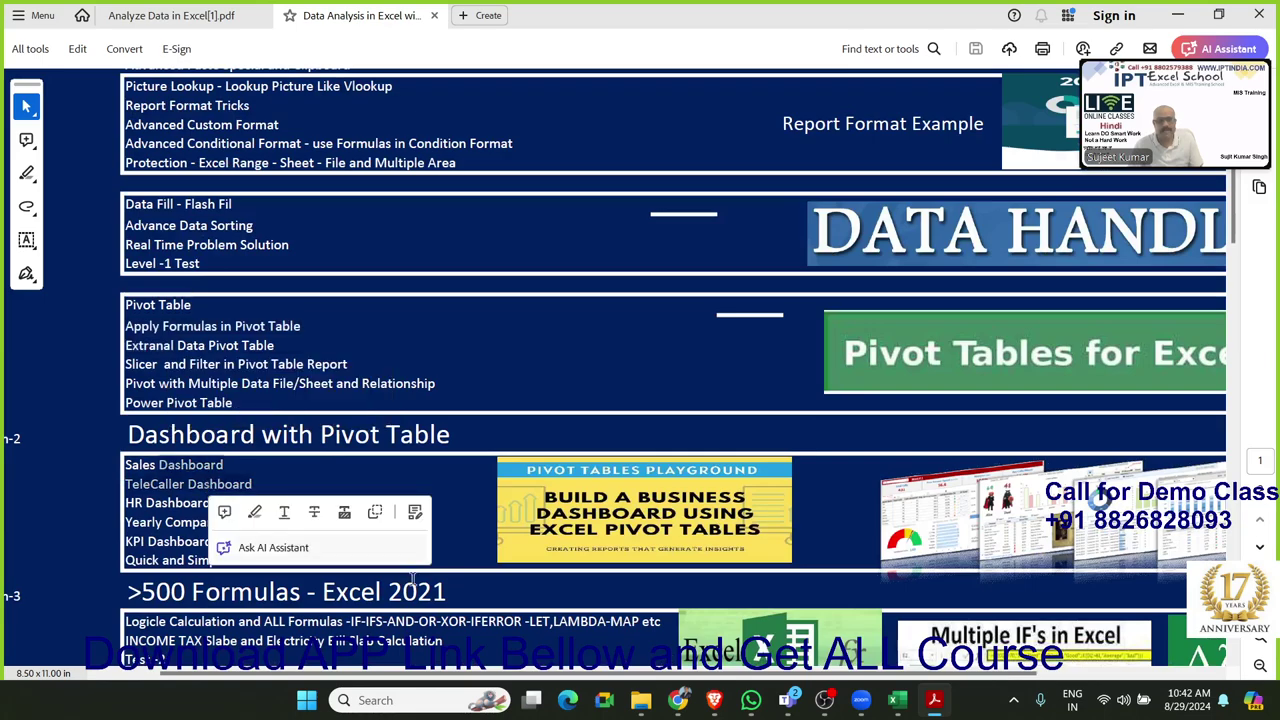
mouse_move(897, 700)
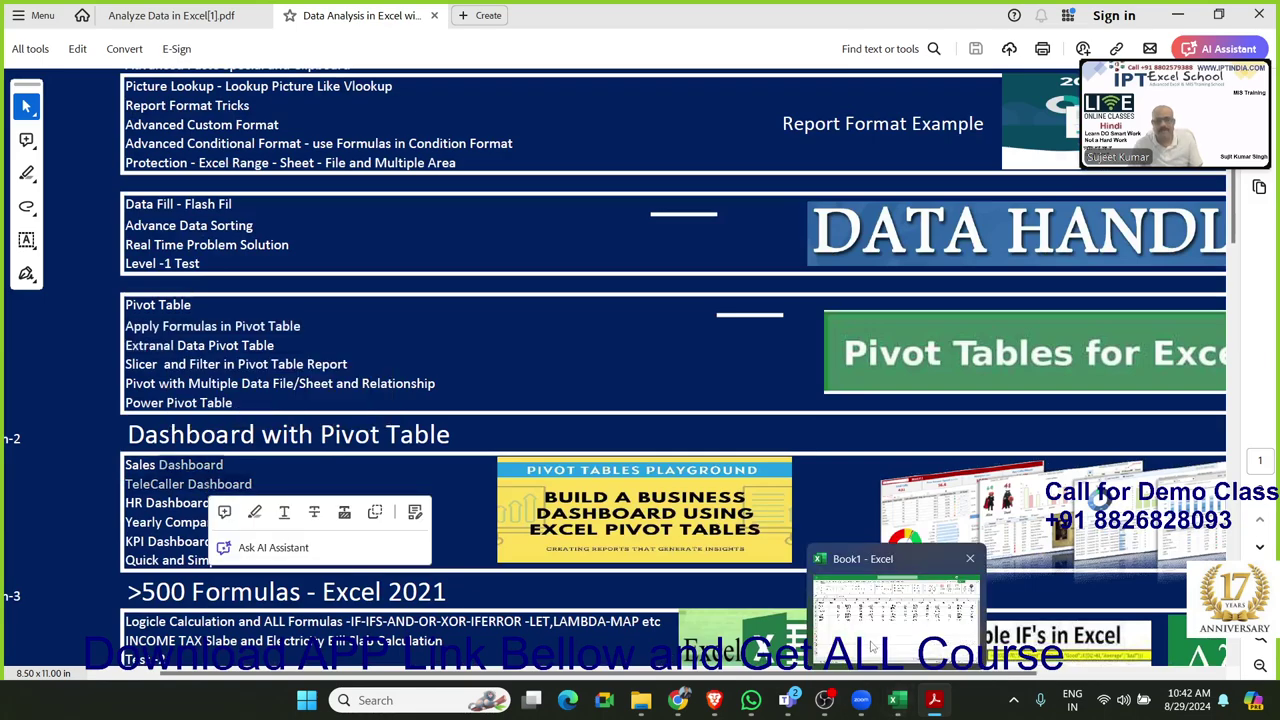
left_click(897, 615)
Open the day-21 Dashboard with Pivot Table workbook from the recent list and scroll through it
left_click(26, 54)
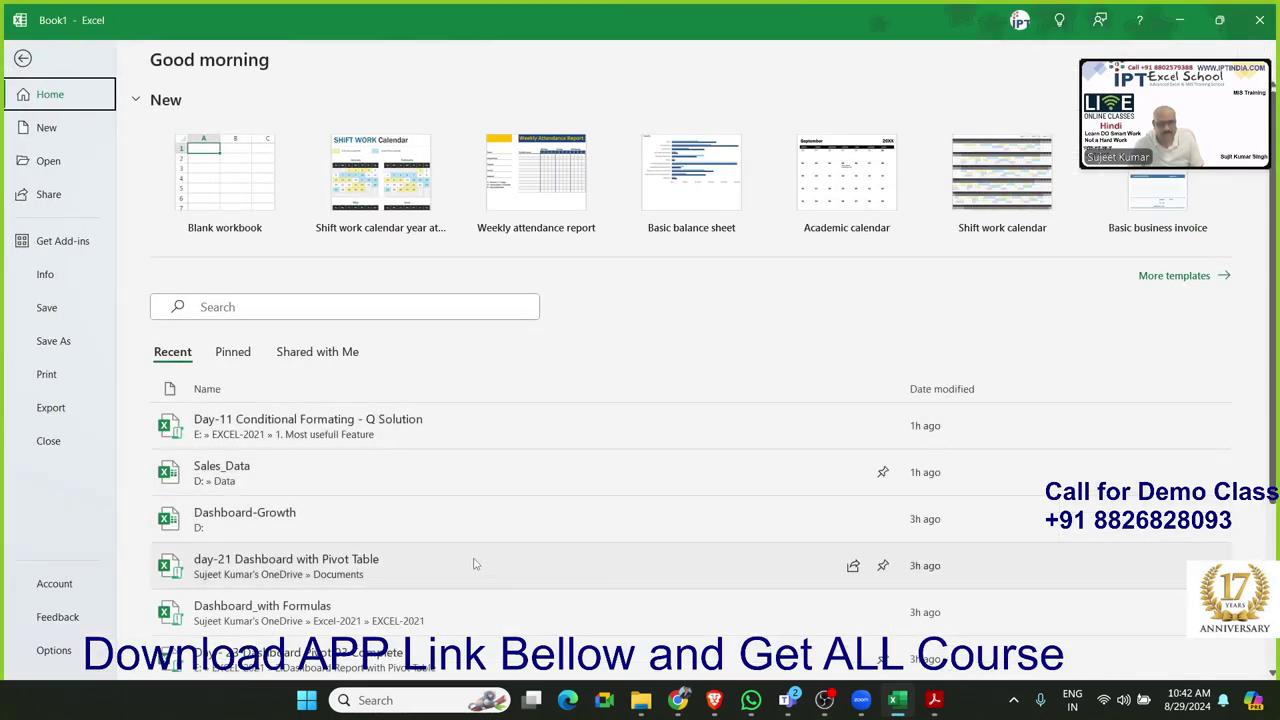
left_click(467, 567)
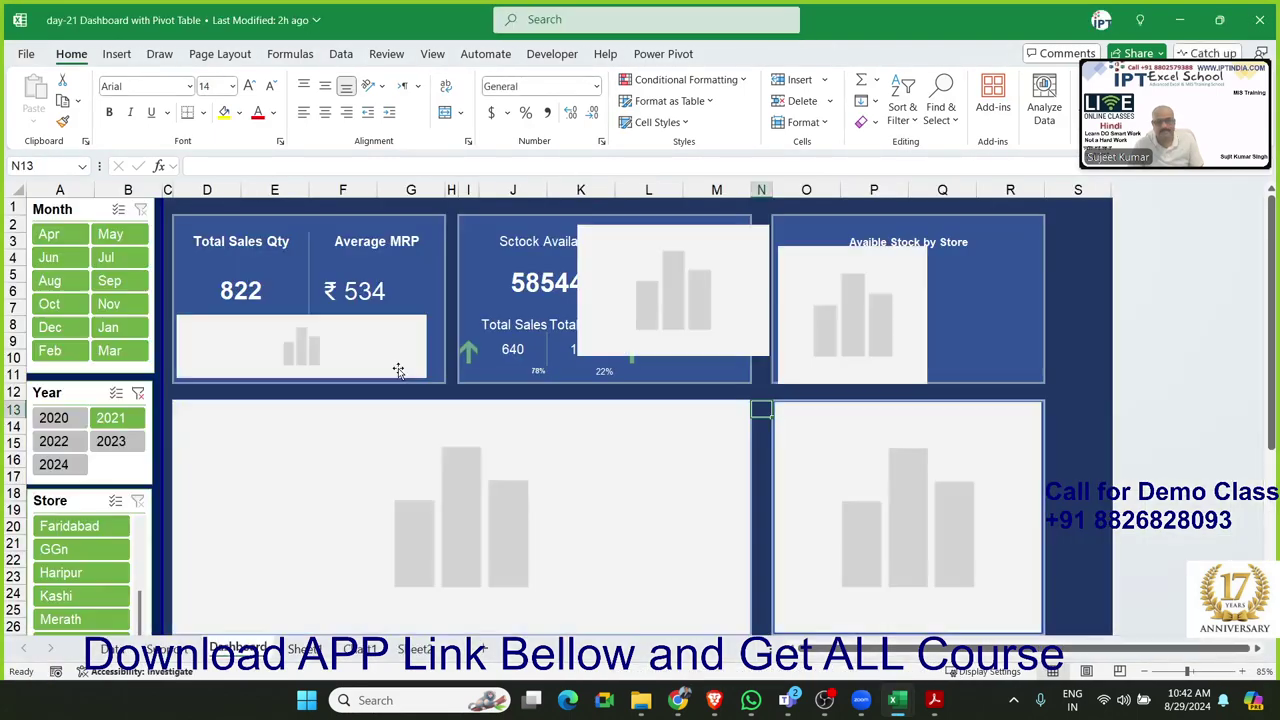
scroll(398, 370, "down", 1)
scroll(398, 370, "down", 6)
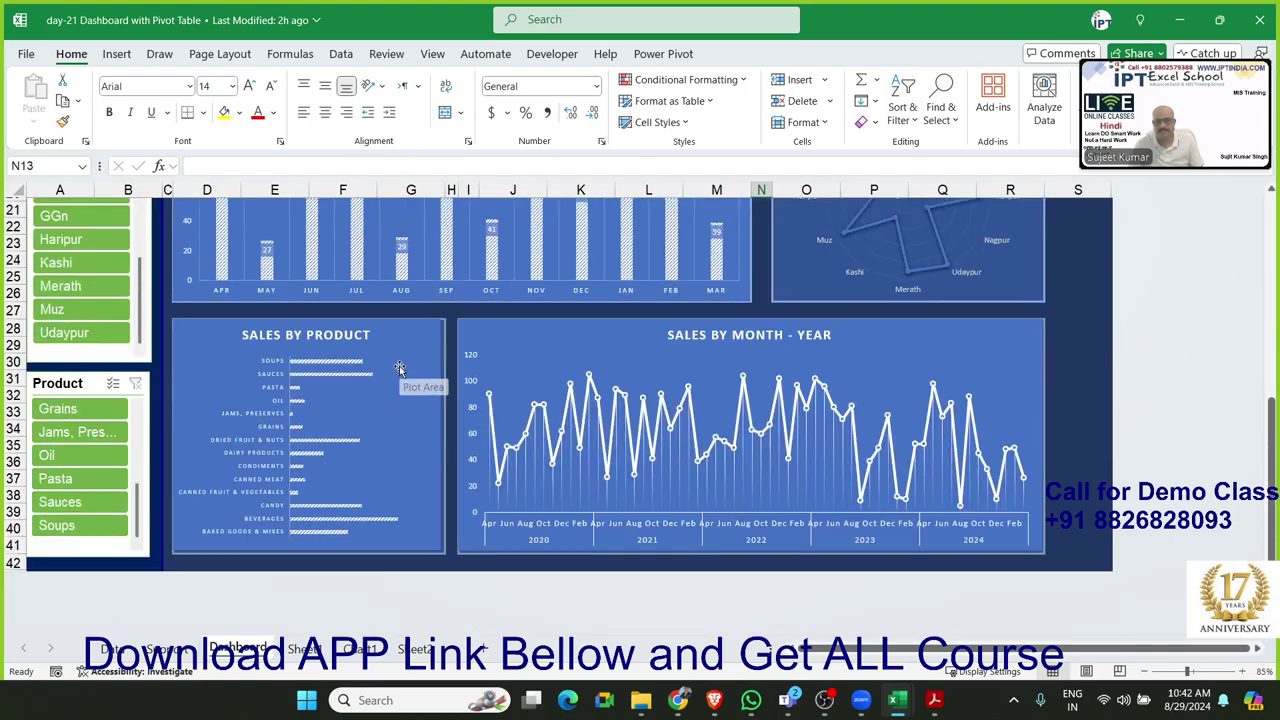
scroll(398, 370, "up", 7)
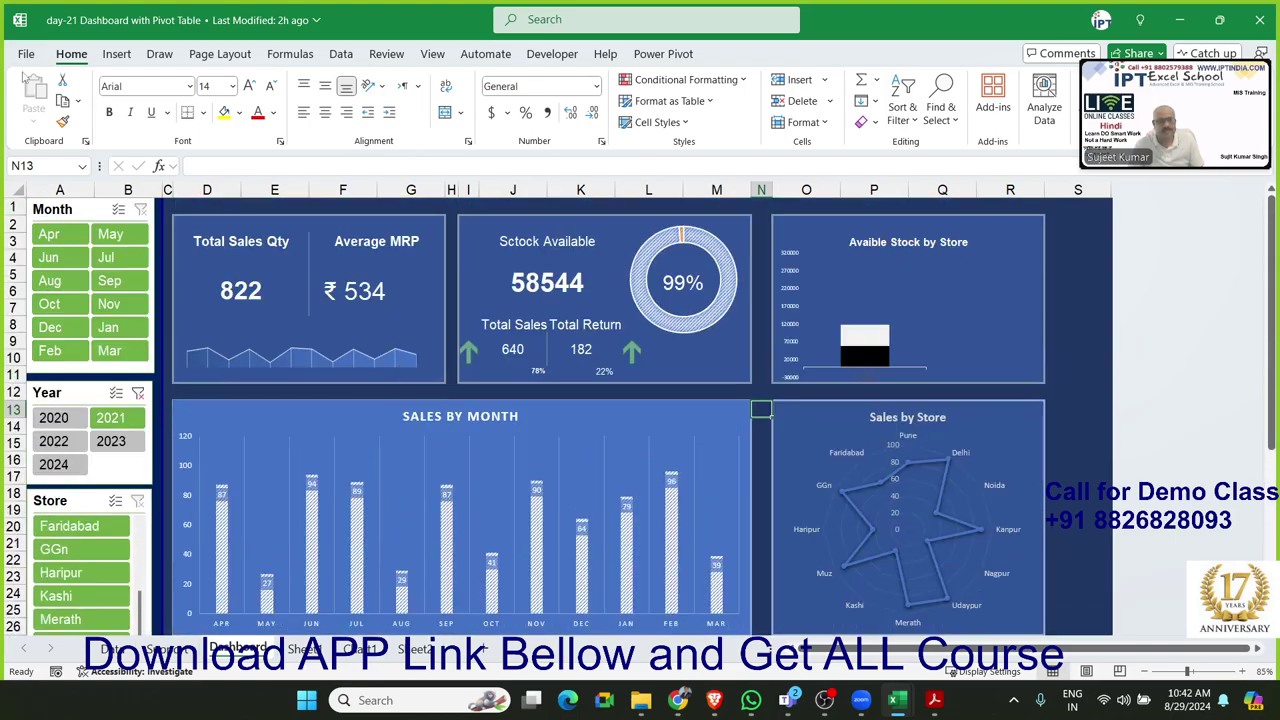
Open the Dashboard-Growth workbook from the recent list and scroll through it
left_click(26, 54)
mouse_move(276, 566)
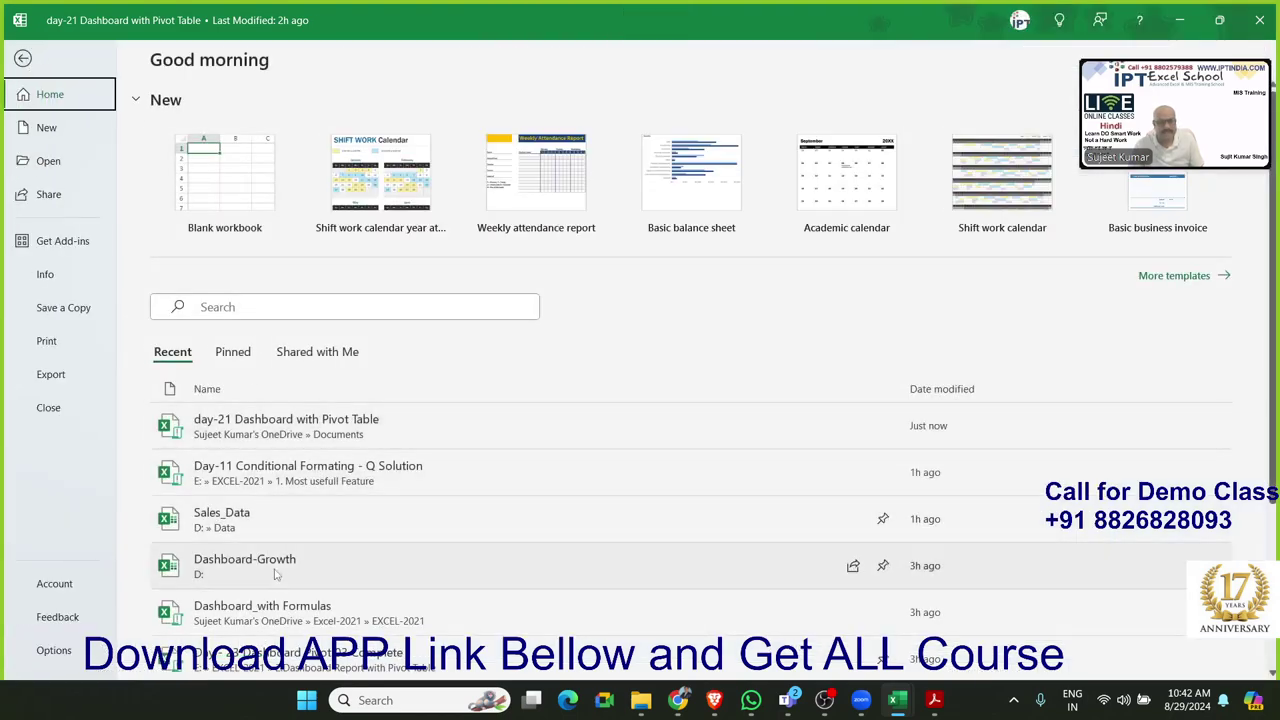
left_click(278, 578)
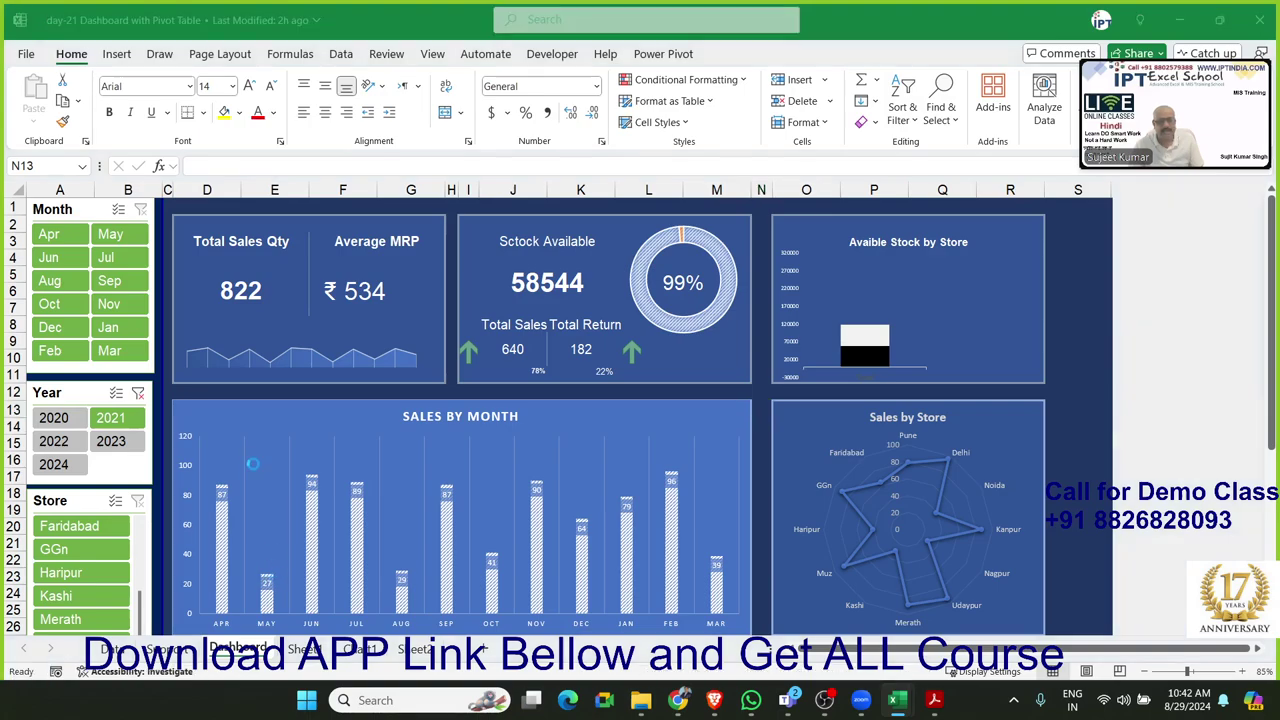
scroll(254, 469, "down", 3)
scroll(254, 469, "down", 2)
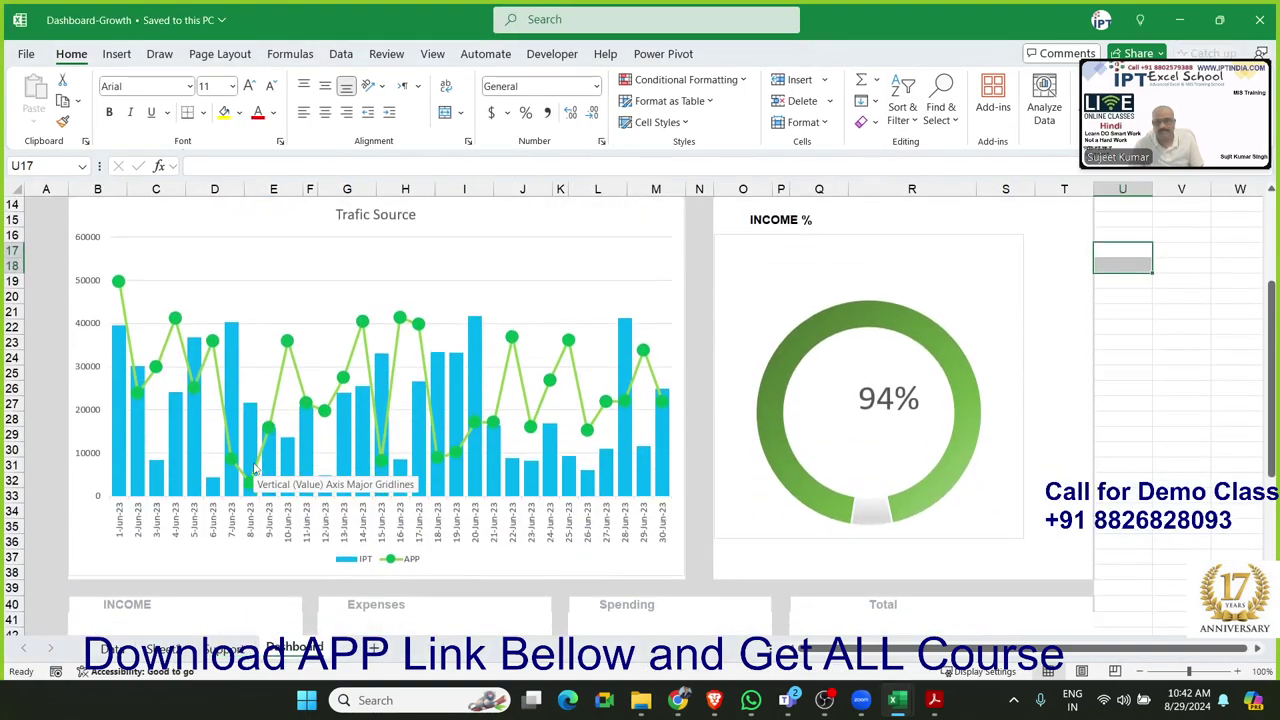
scroll(254, 469, "up", 3)
scroll(254, 469, "up", 2)
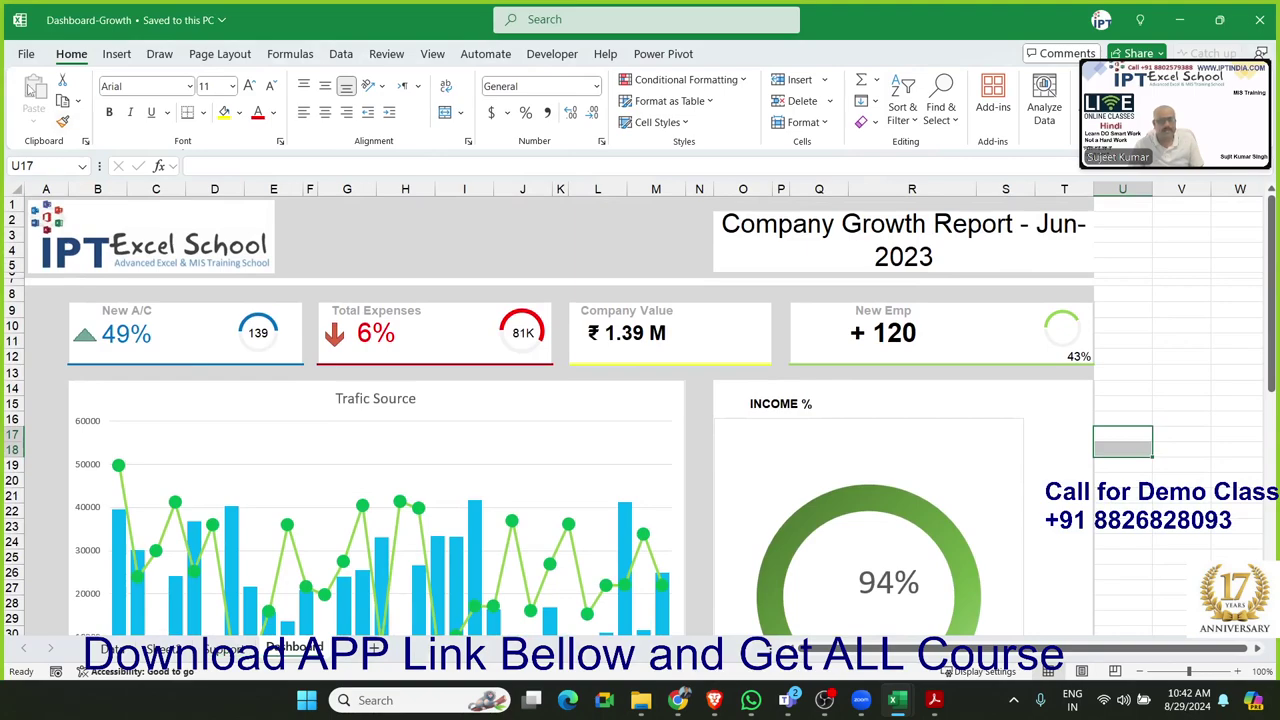
Open the Day-26 Dashboard with Slicer workbook showing the Sales Compired Report
left_click(26, 54)
scroll(255, 530, "down", 3)
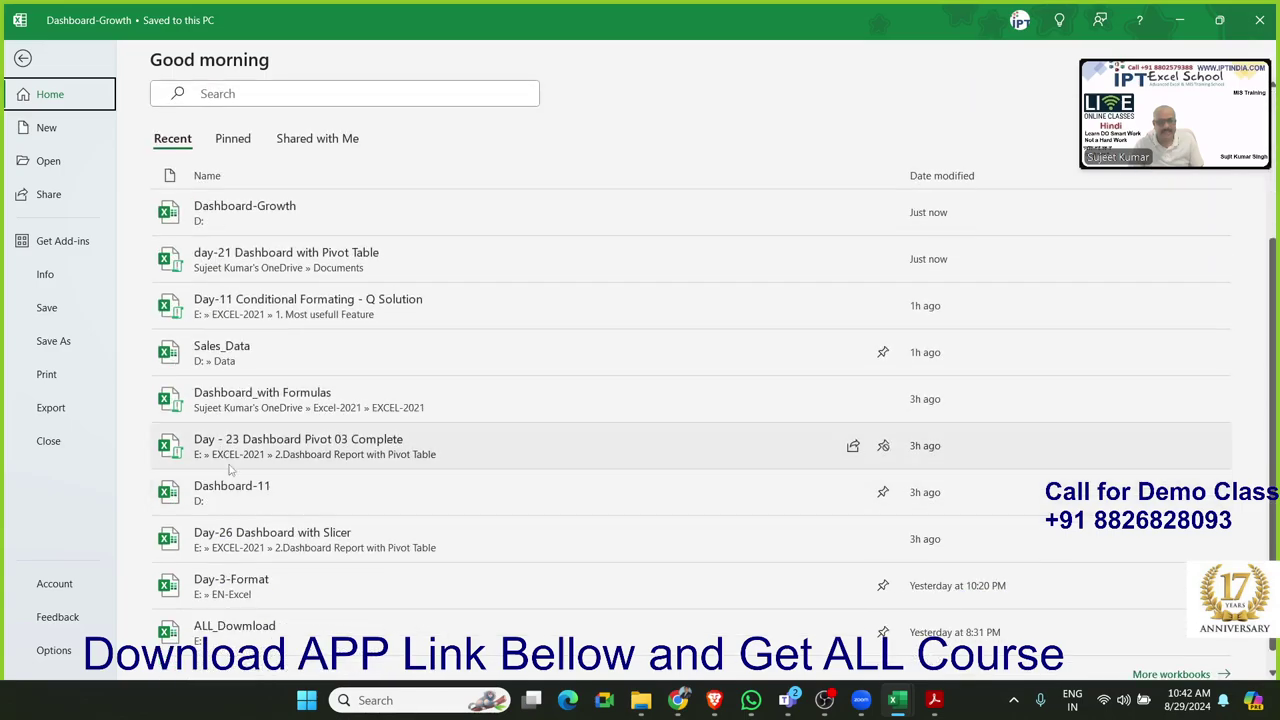
scroll(255, 530, "down", 1)
key("Escape")
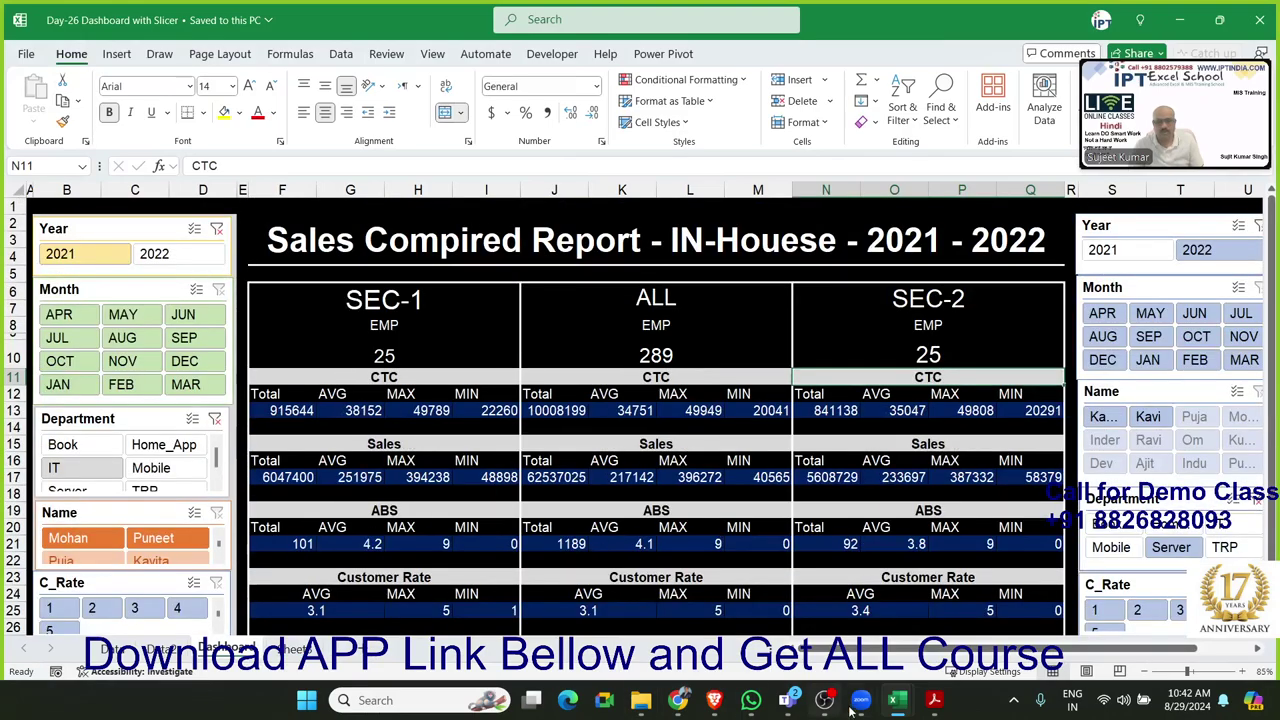
left_click(935, 702)
mouse_move(934, 700)
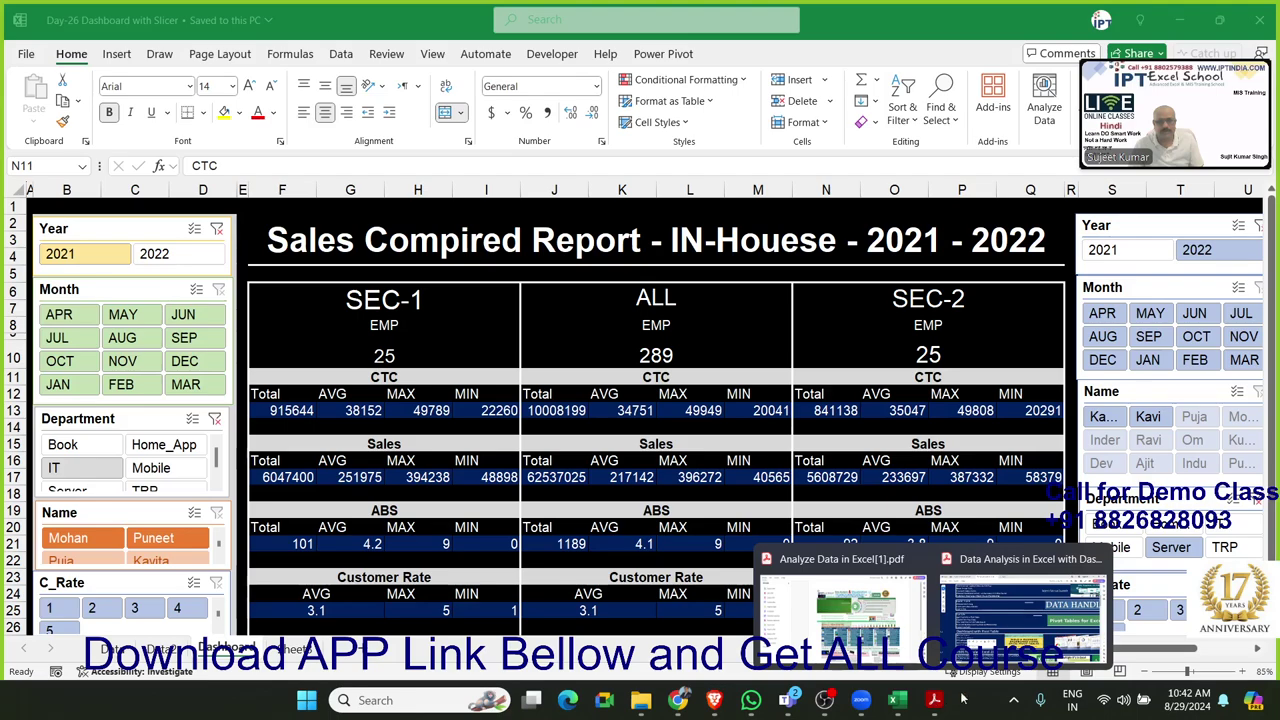
Return to the Data Analysis PDF and select 'Formulas' in the ALL Text Formulas topic
left_click(987, 658)
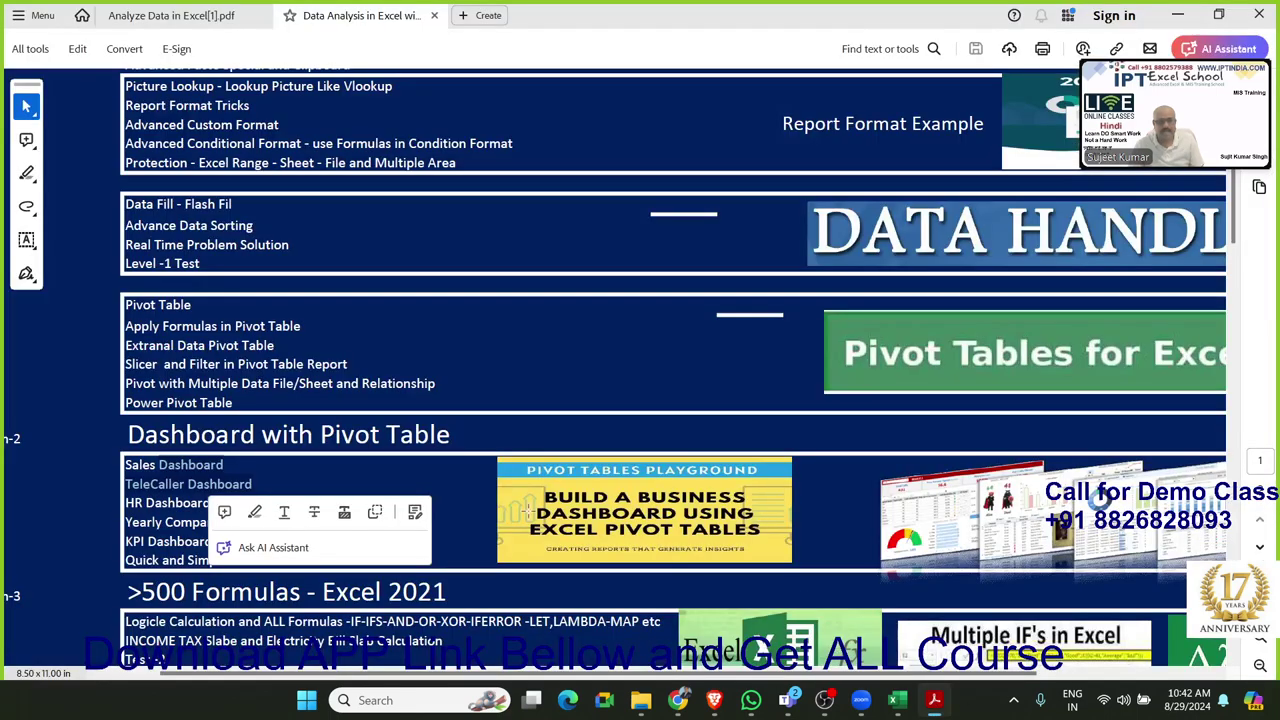
scroll(528, 509, "down", 2)
scroll(412, 507, "down", 2)
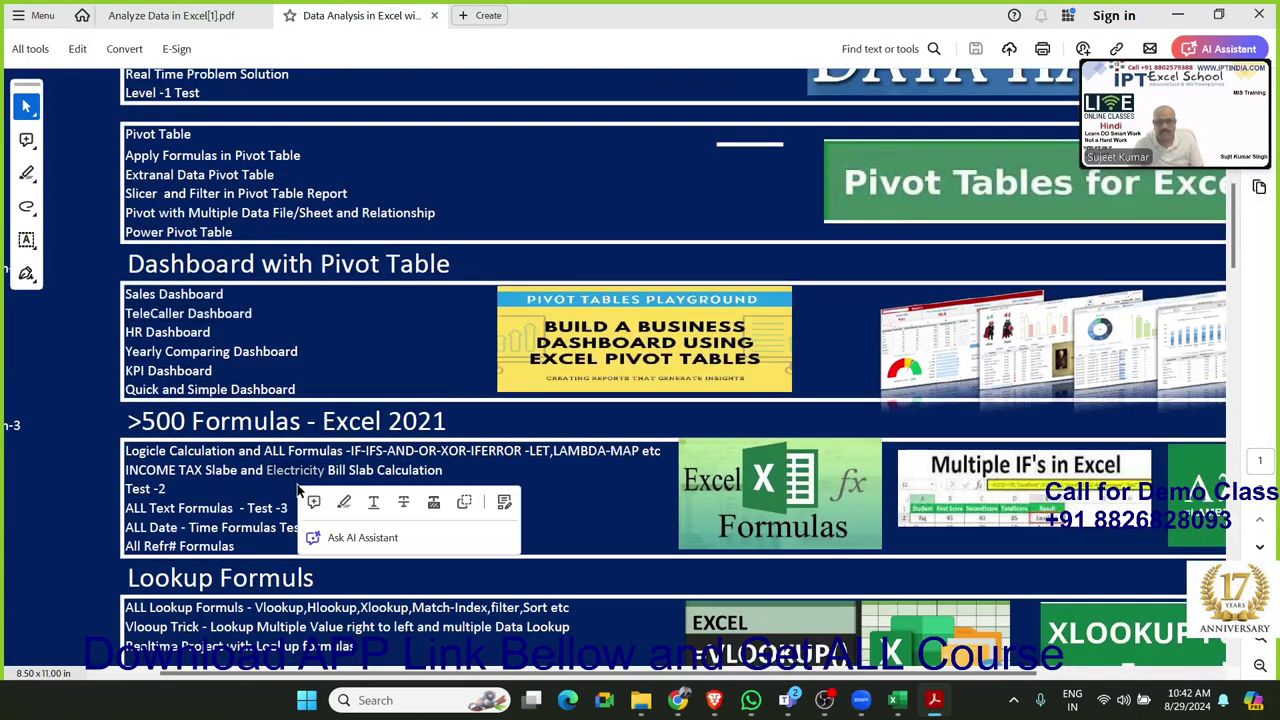
double_click(216, 489)
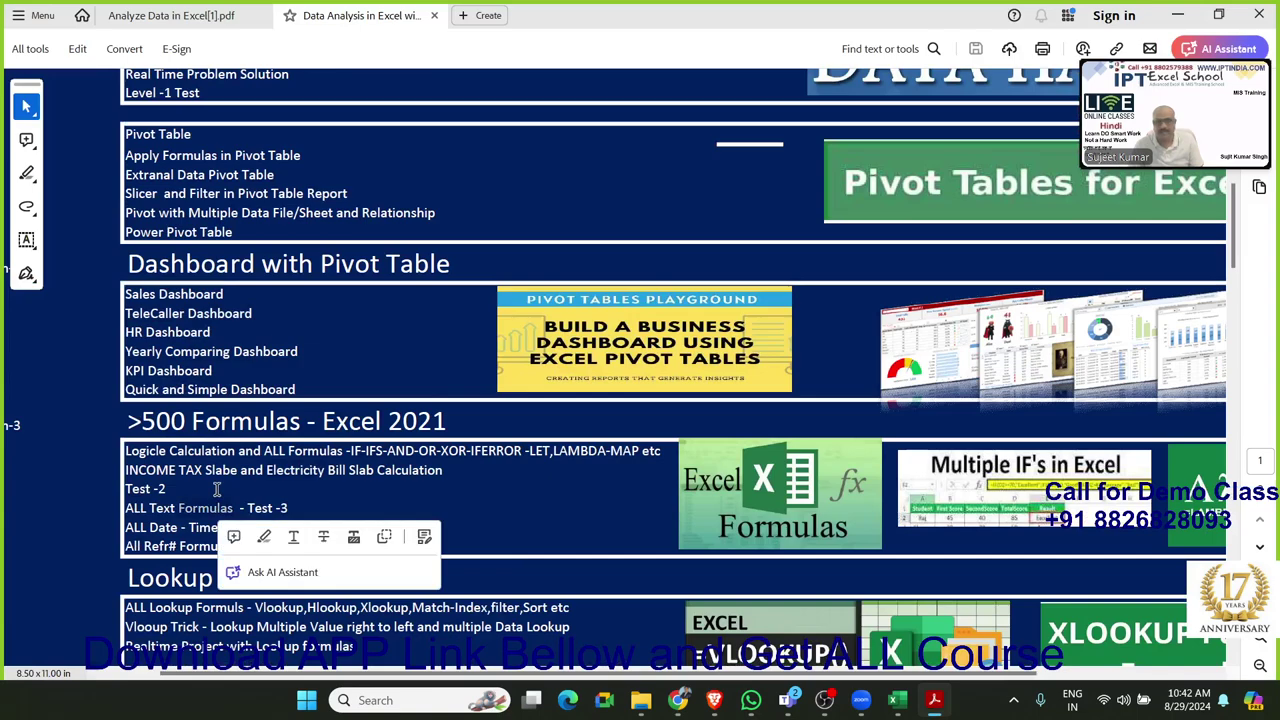
scroll(216, 489, "down", 1)
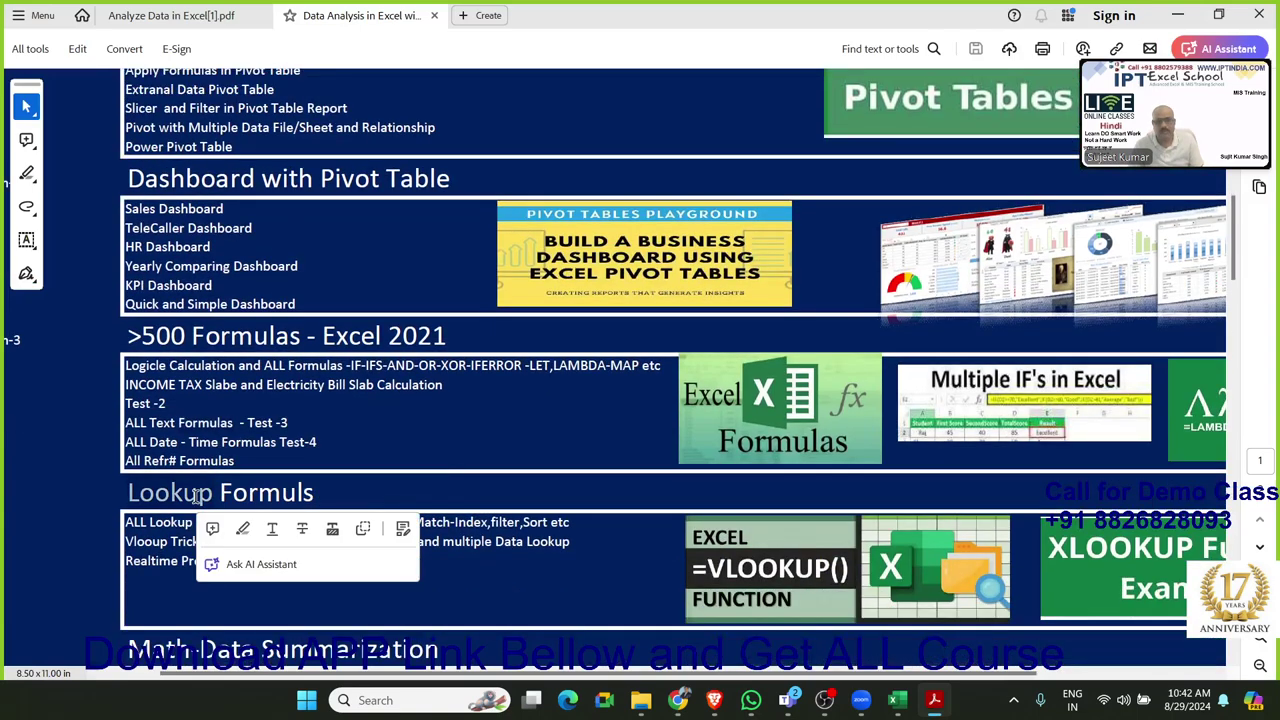
scroll(197, 496, "down", 1)
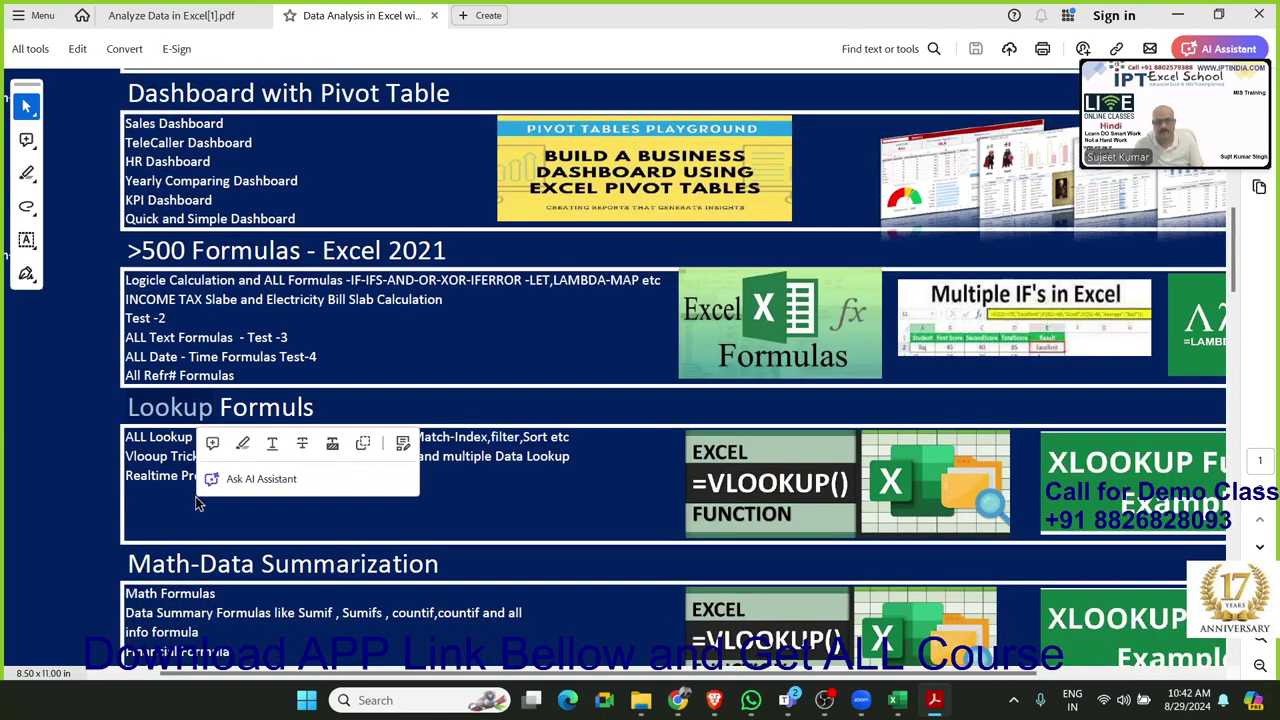
left_click(197, 505)
scroll(197, 505, "down", 1)
Select the words Math, Advanced and Formulas in the Math-Data Summarization, Advanced Formulas and Complicated Array Formulas topics
double_click(196, 490)
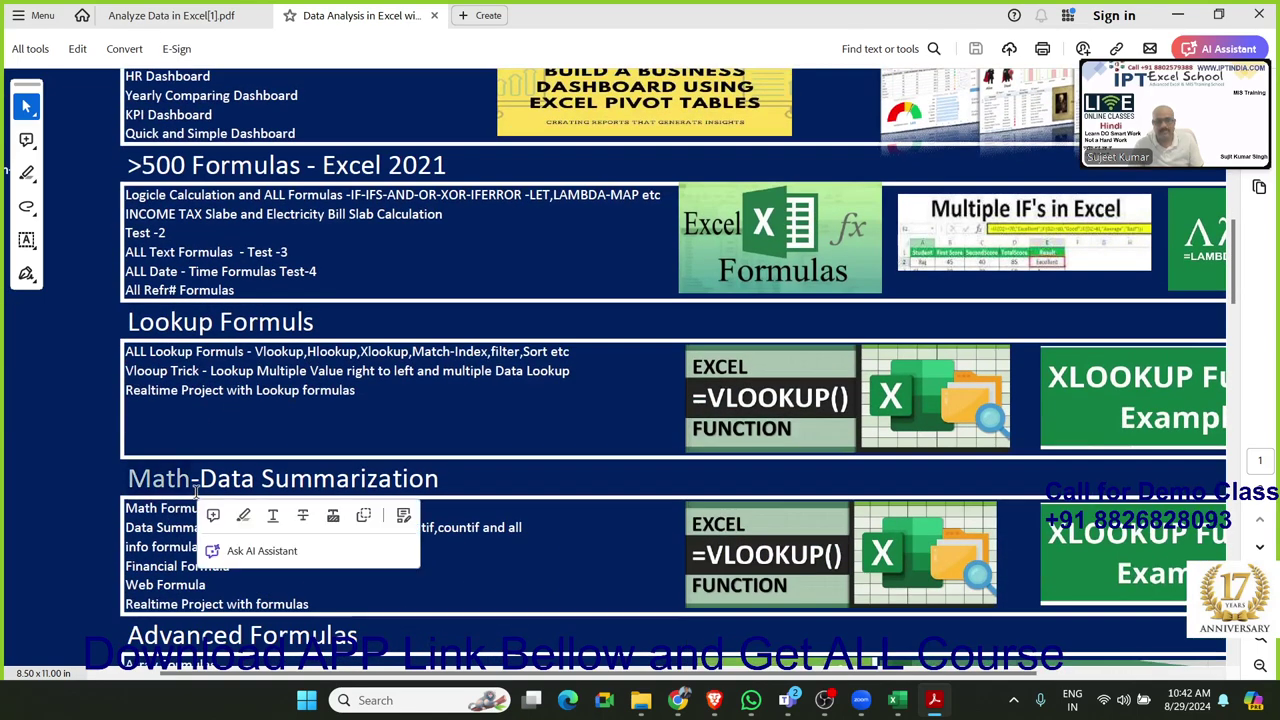
scroll(196, 490, "down", 2)
double_click(197, 495)
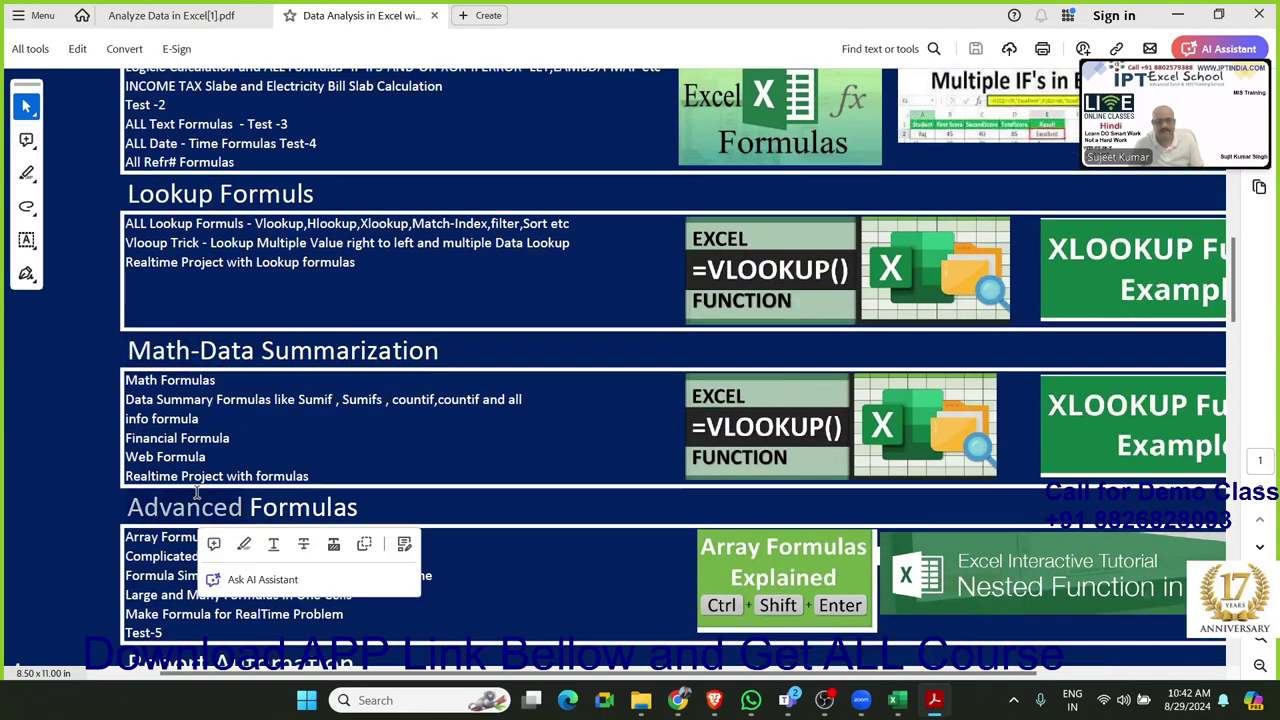
scroll(197, 495, "down", 1)
scroll(197, 495, "up", 3)
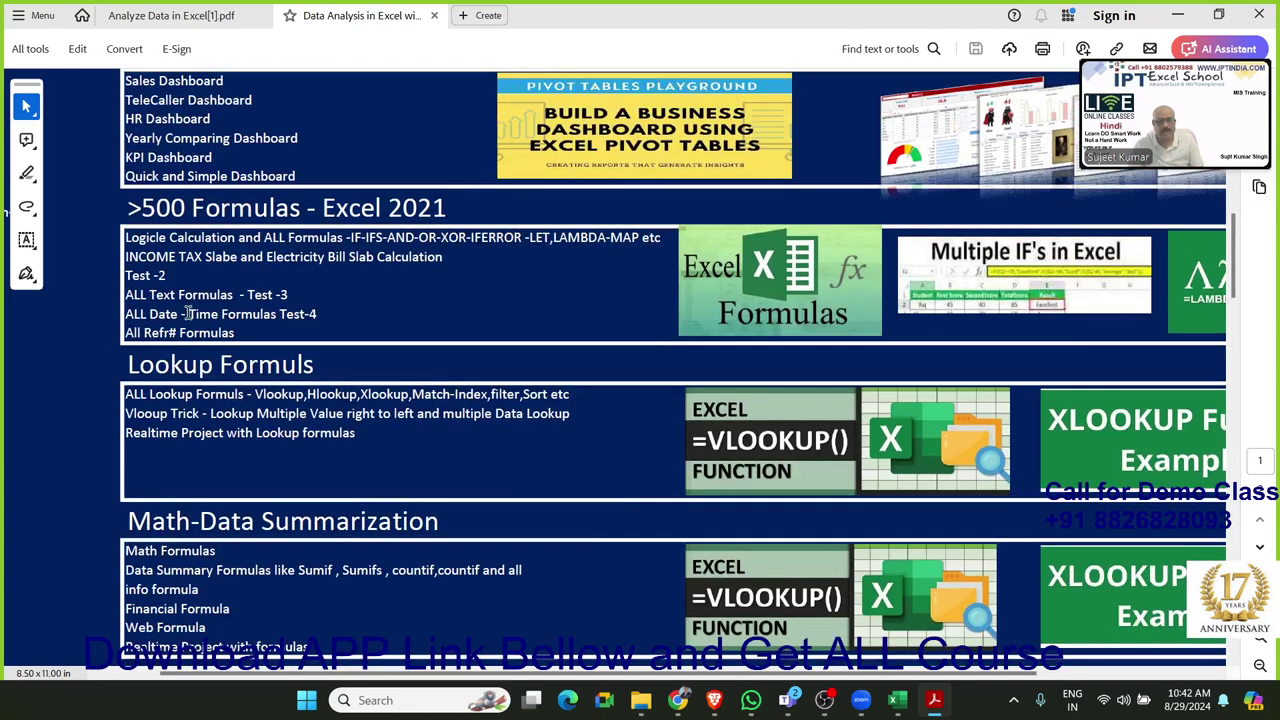
scroll(279, 487, "down", 2)
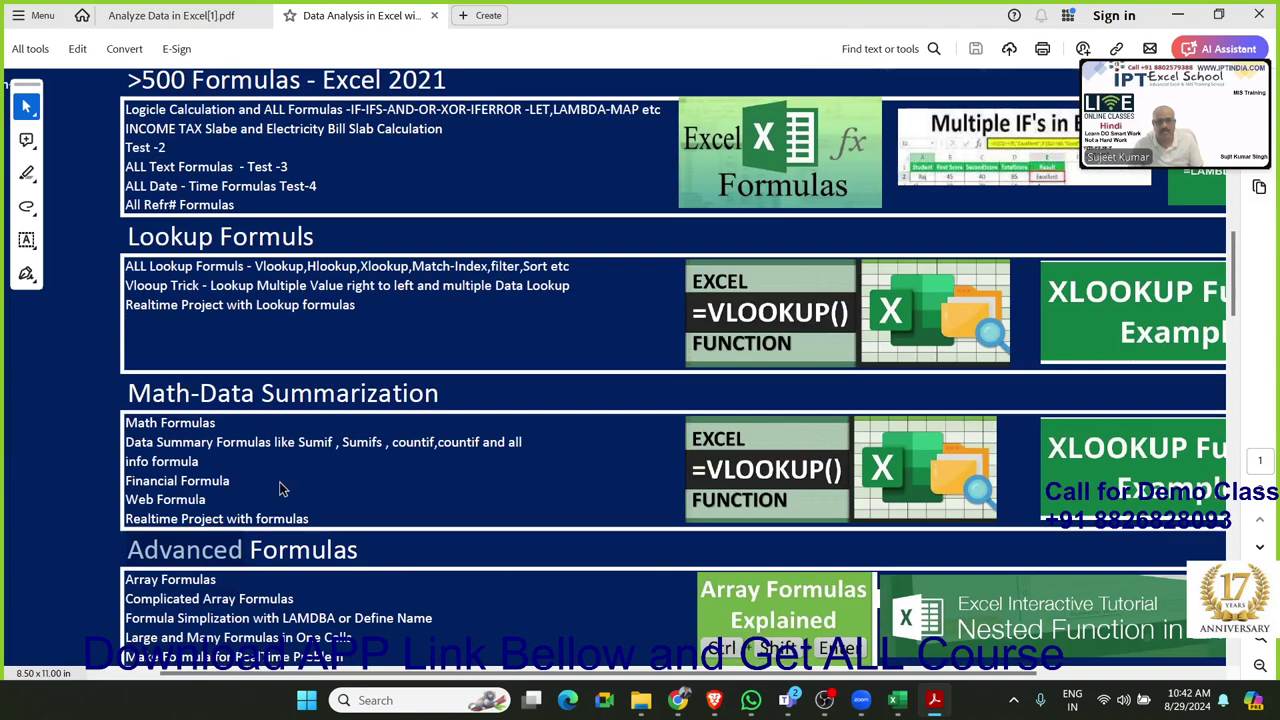
scroll(279, 487, "down", 1)
double_click(265, 512)
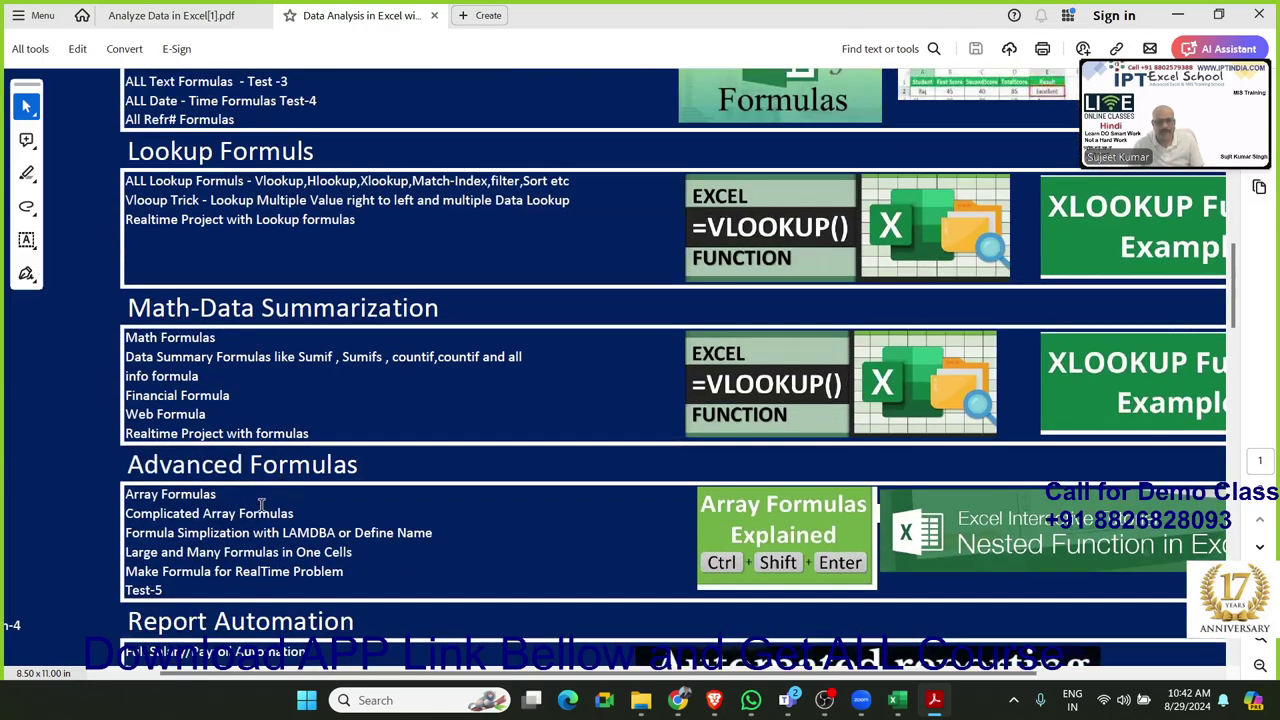
scroll(243, 545, "down", 1)
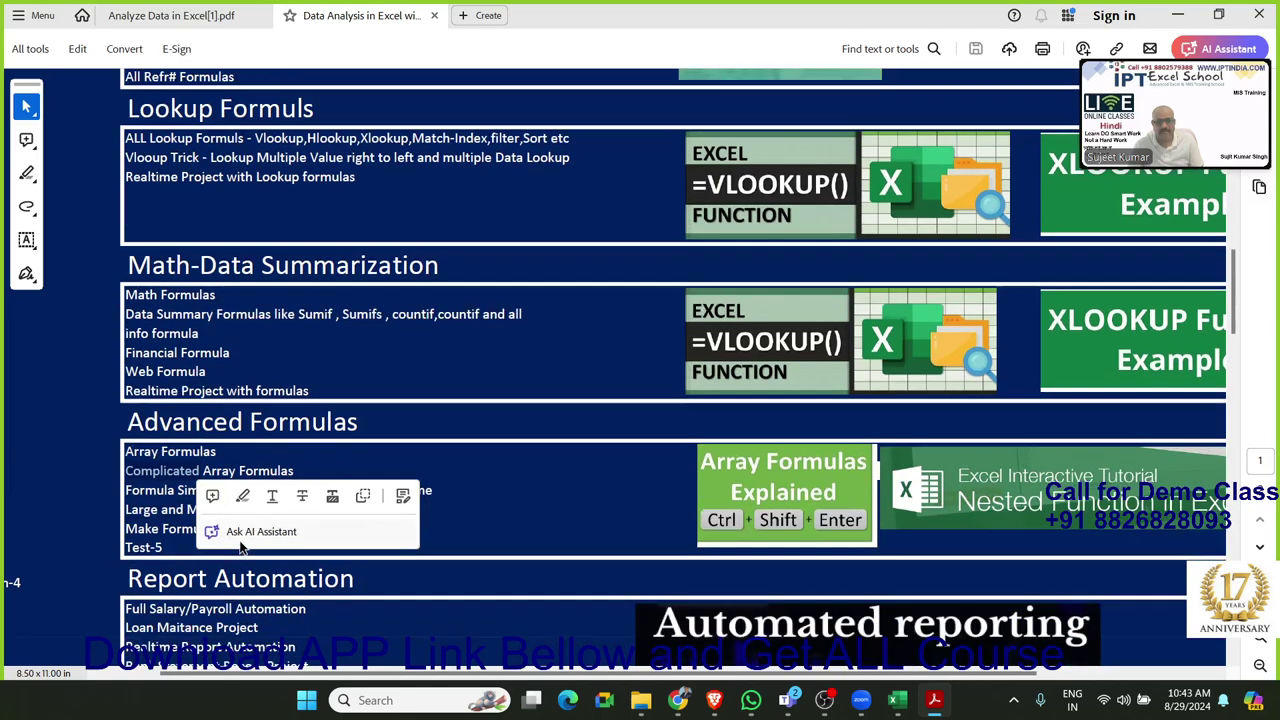
left_click(186, 530)
scroll(203, 533, "down", 2)
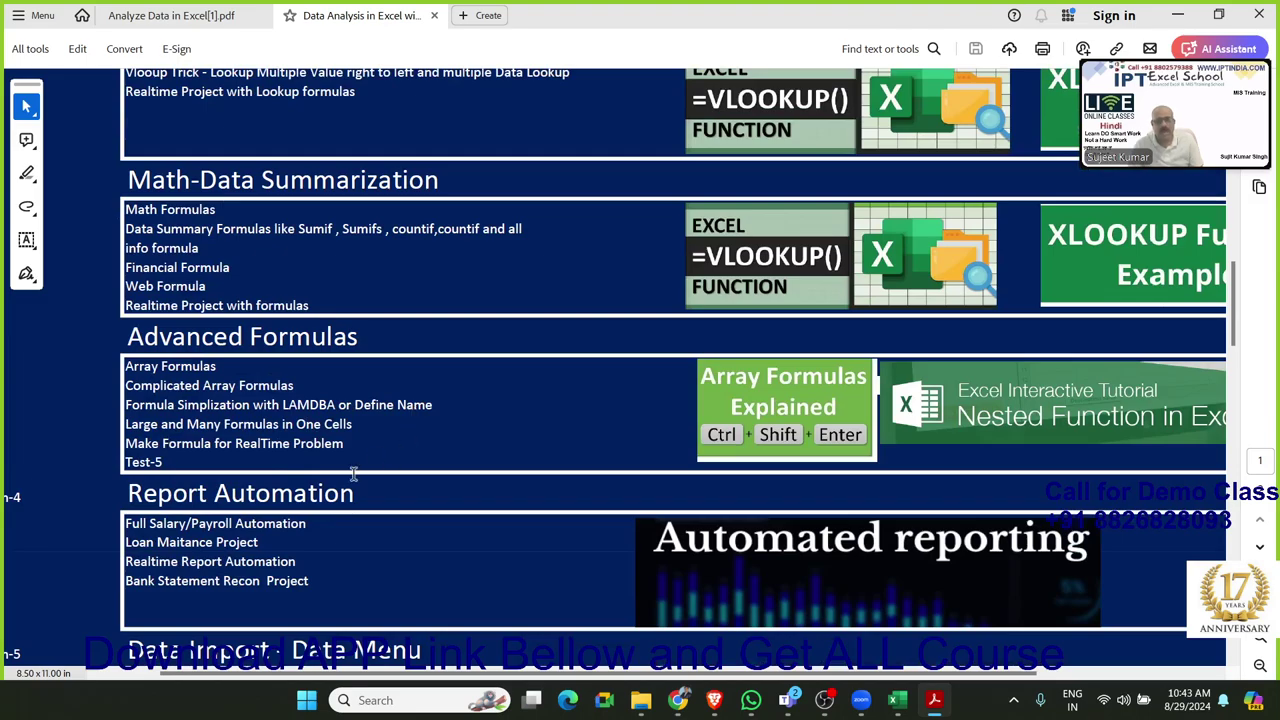
Select 'Automation' in Report Automation, a charts topic word and 'Query' in Power Query
scroll(345, 468, "down", 2)
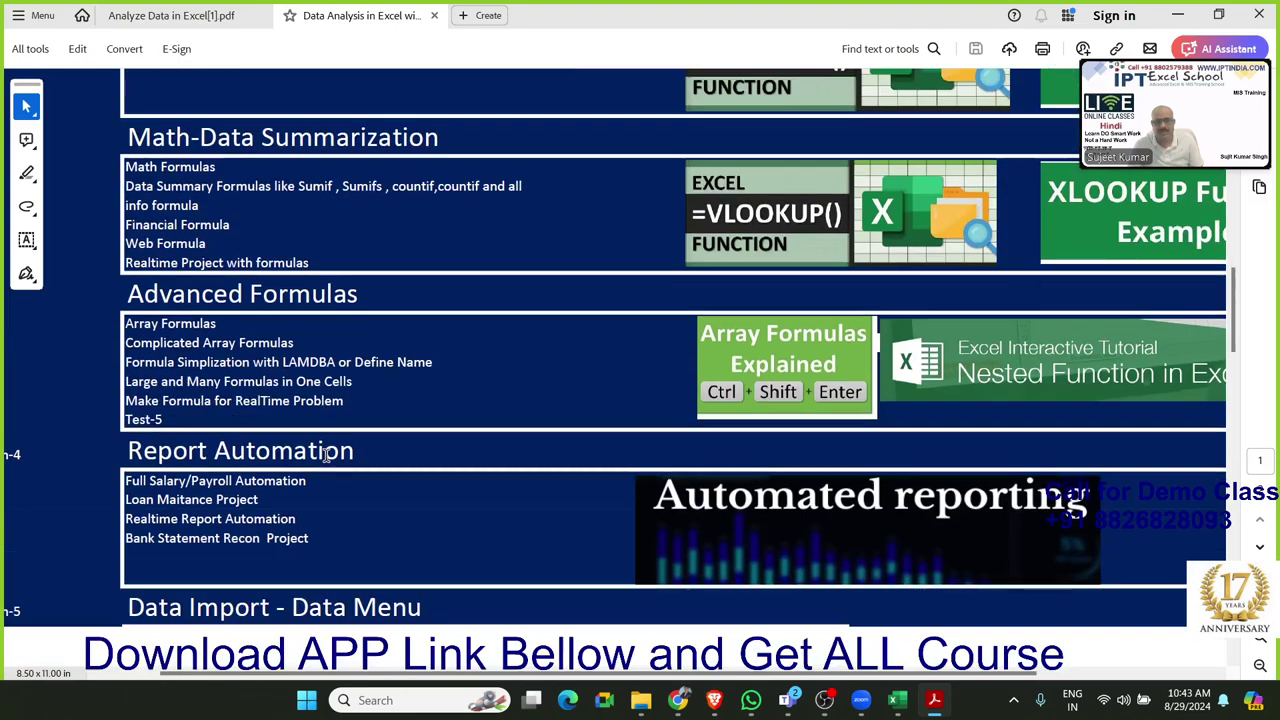
scroll(330, 462, "down", 2)
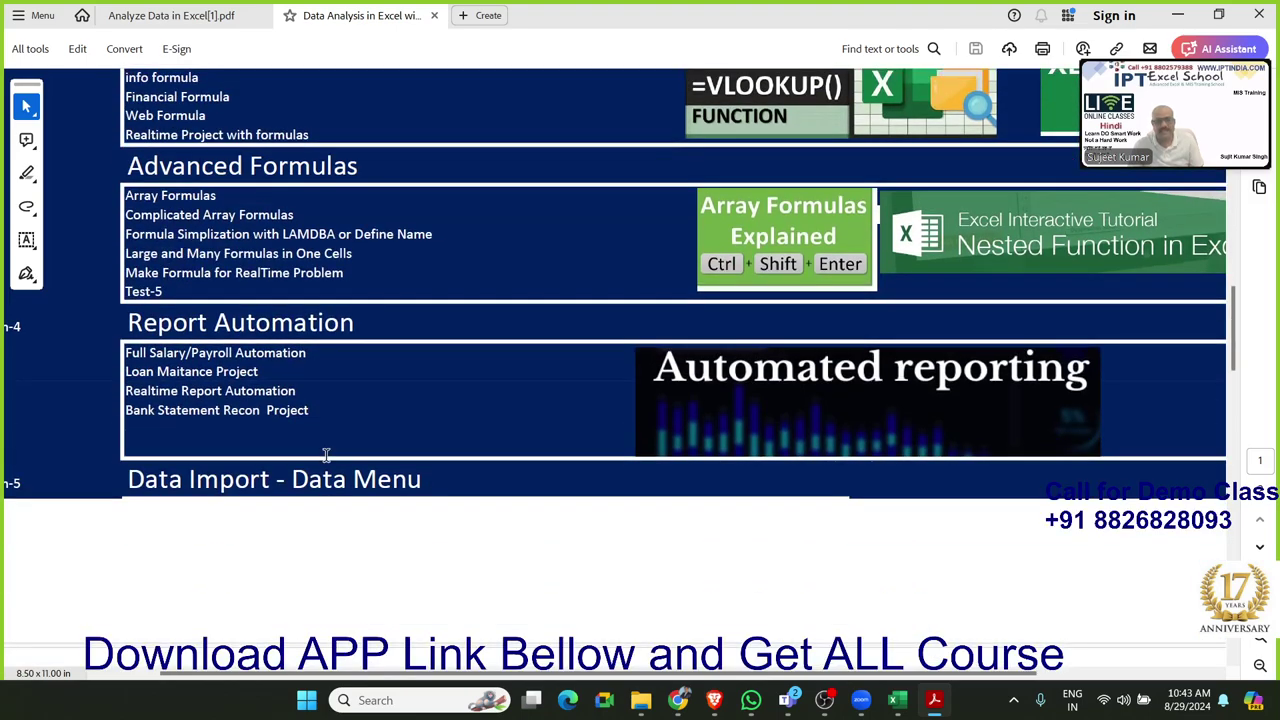
double_click(258, 392)
scroll(269, 429, "down", 3)
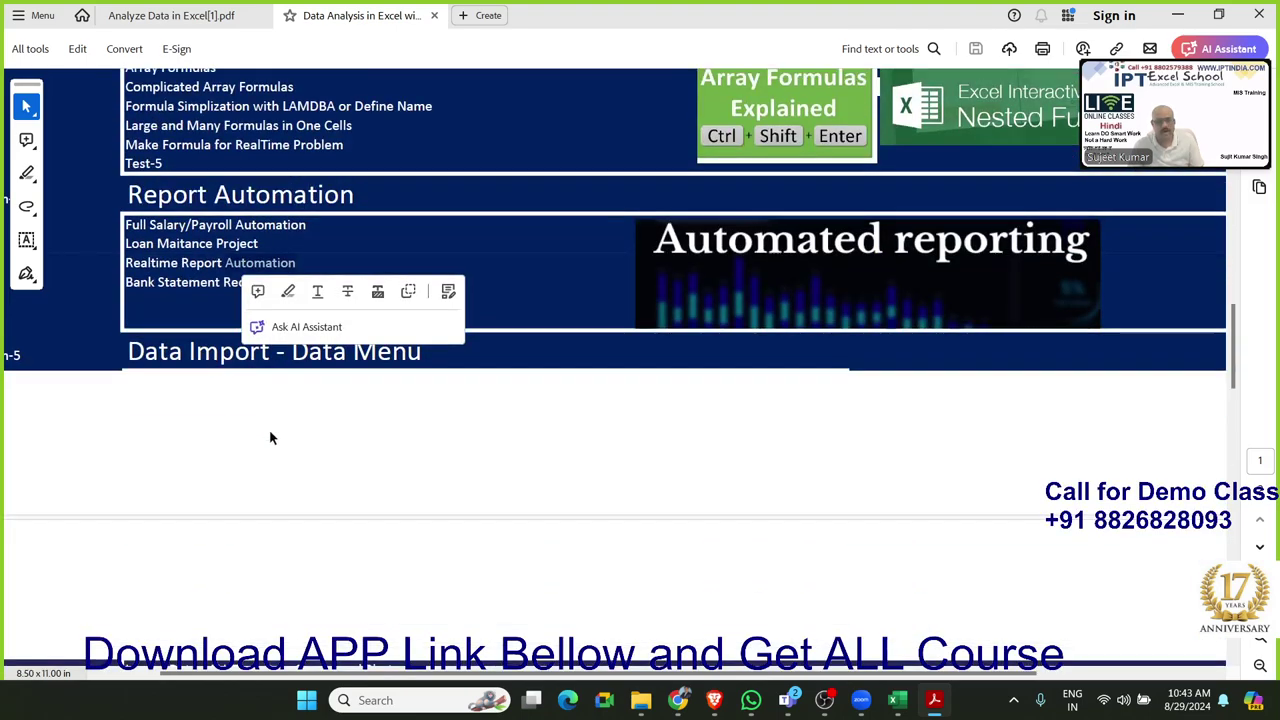
scroll(285, 465, "down", 4)
scroll(285, 465, "down", 3)
scroll(283, 463, "down", 2)
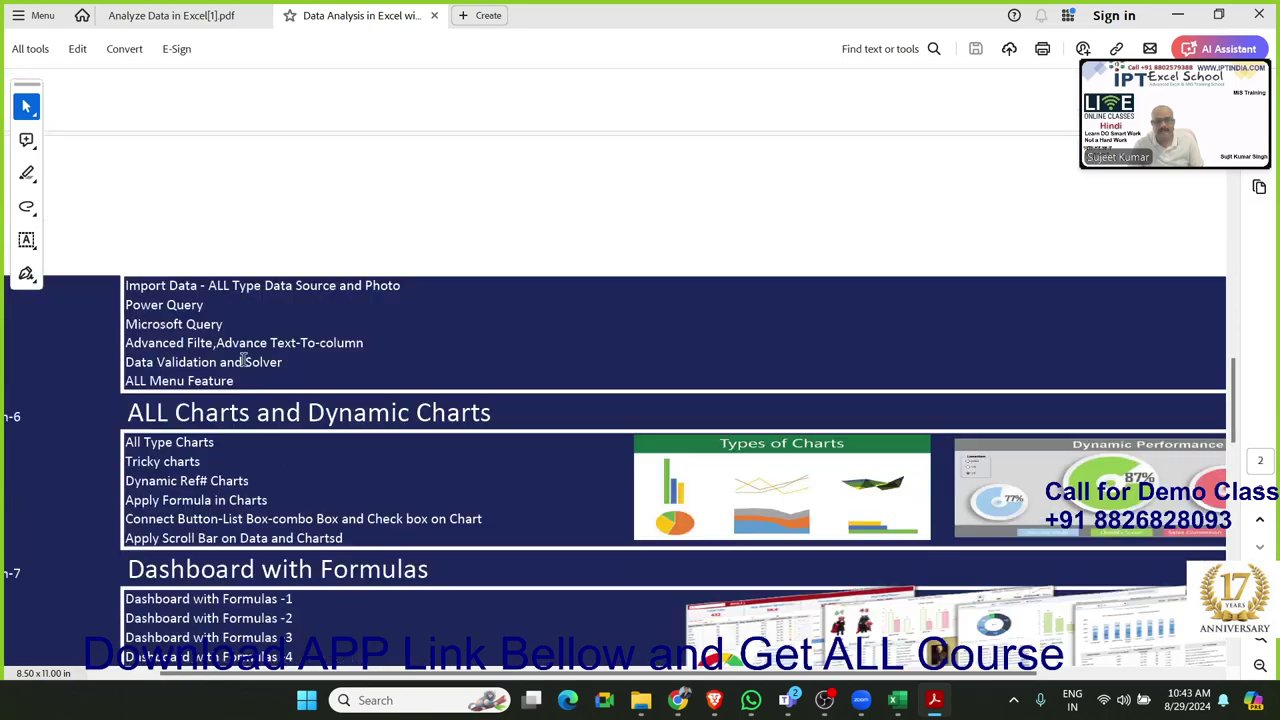
double_click(244, 467)
double_click(197, 307)
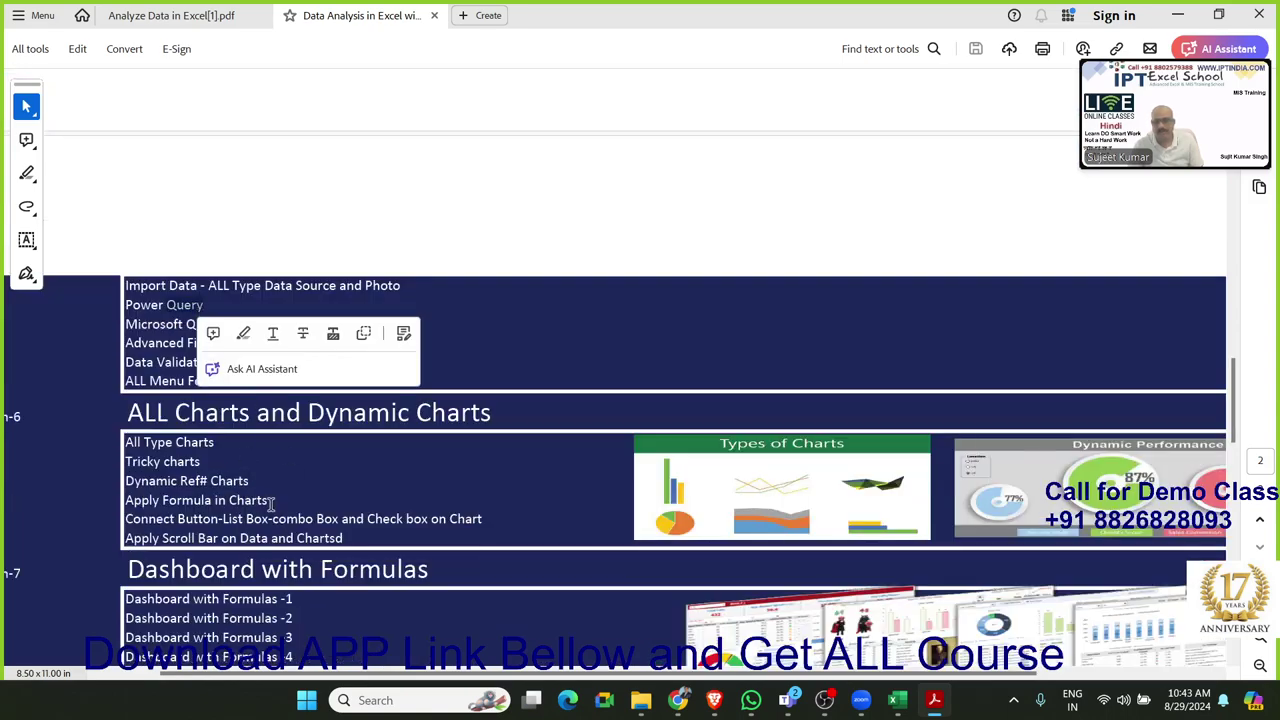
scroll(287, 513, "down", 2)
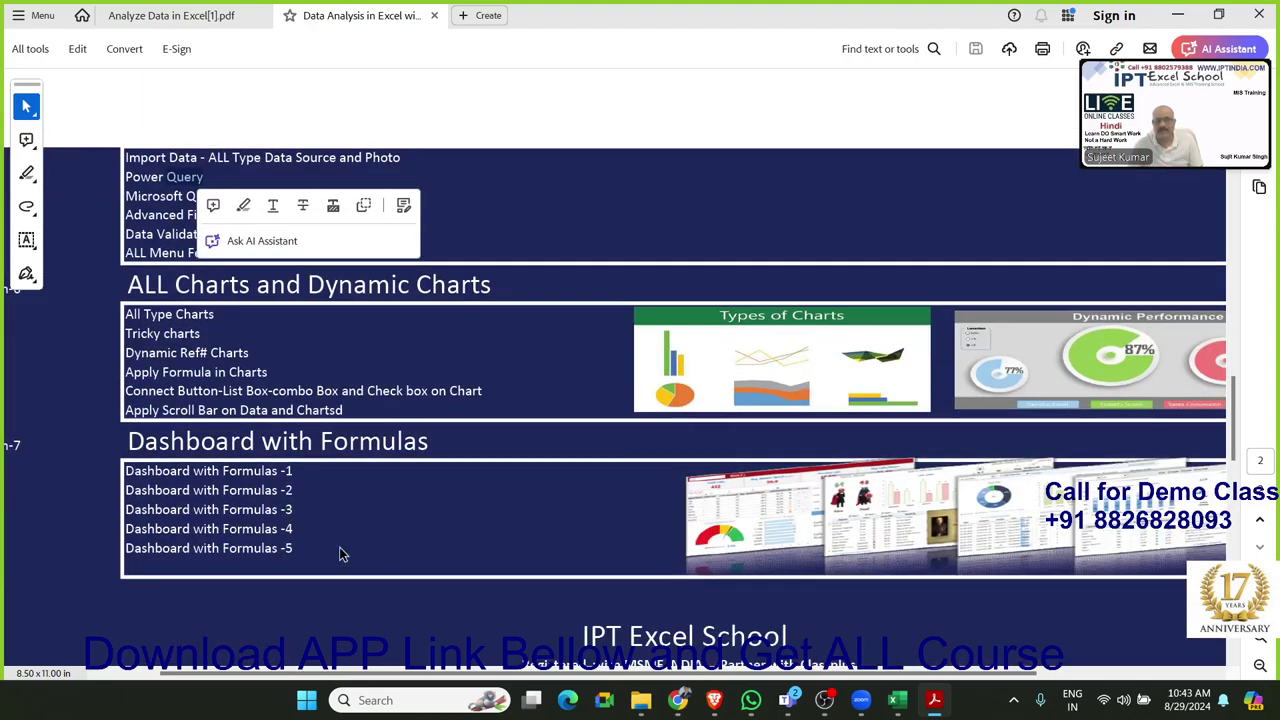
left_click_drag(298, 500, 217, 478)
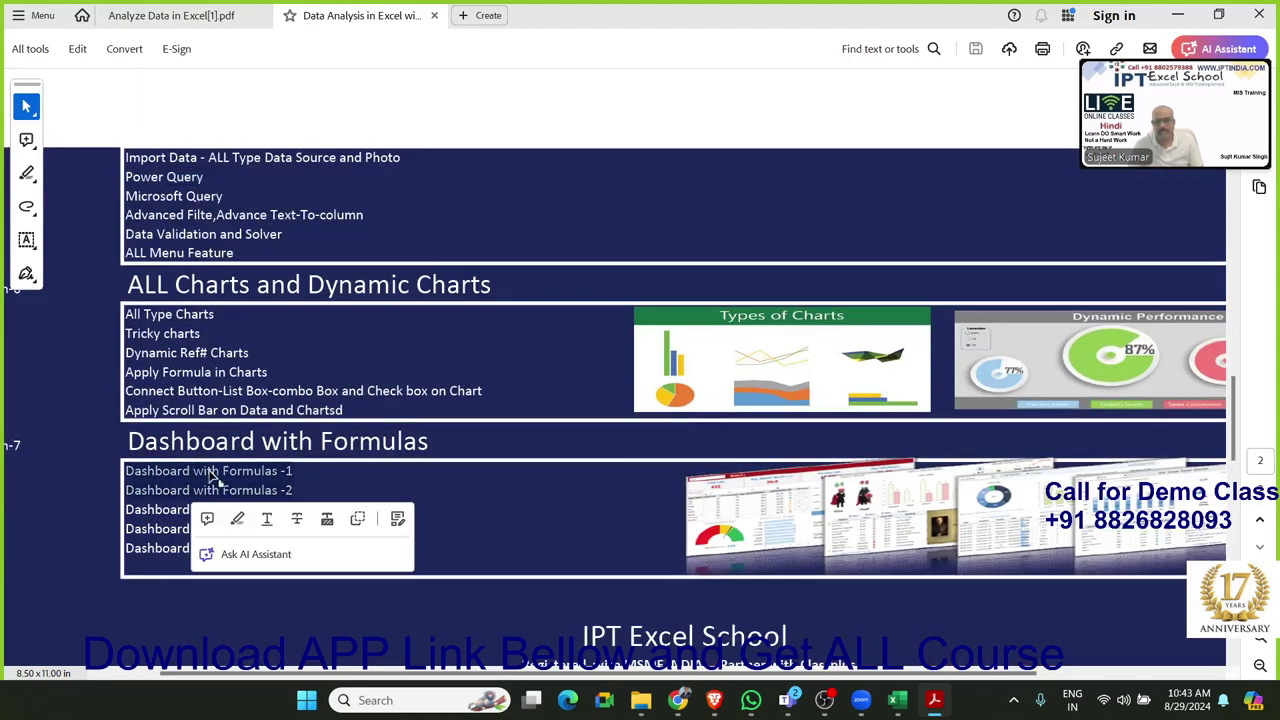
Scroll back up to the brochure's opening Advanced Excel with Data Analysis and Dashboard-MIS section
scroll(217, 475, "up", 3)
scroll(236, 417, "up", 3)
scroll(236, 417, "up", 5)
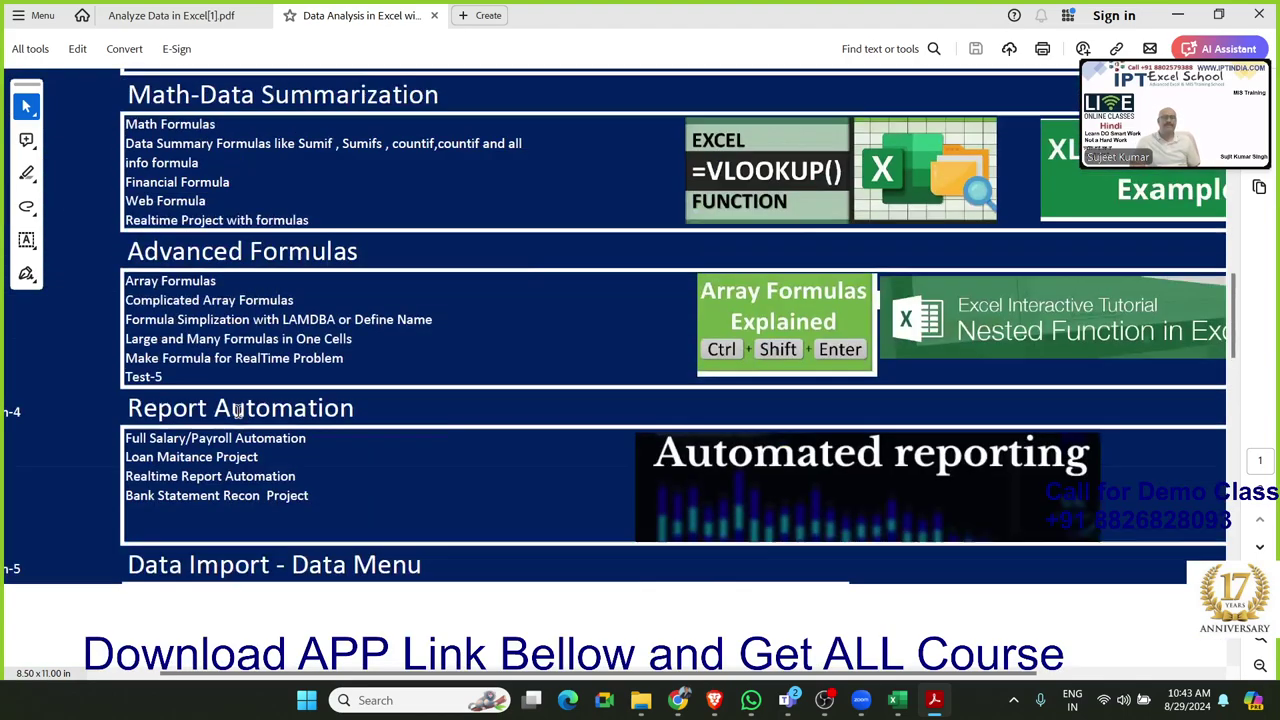
scroll(240, 410, "up", 6)
scroll(242, 404, "up", 1)
scroll(241, 404, "up", 3)
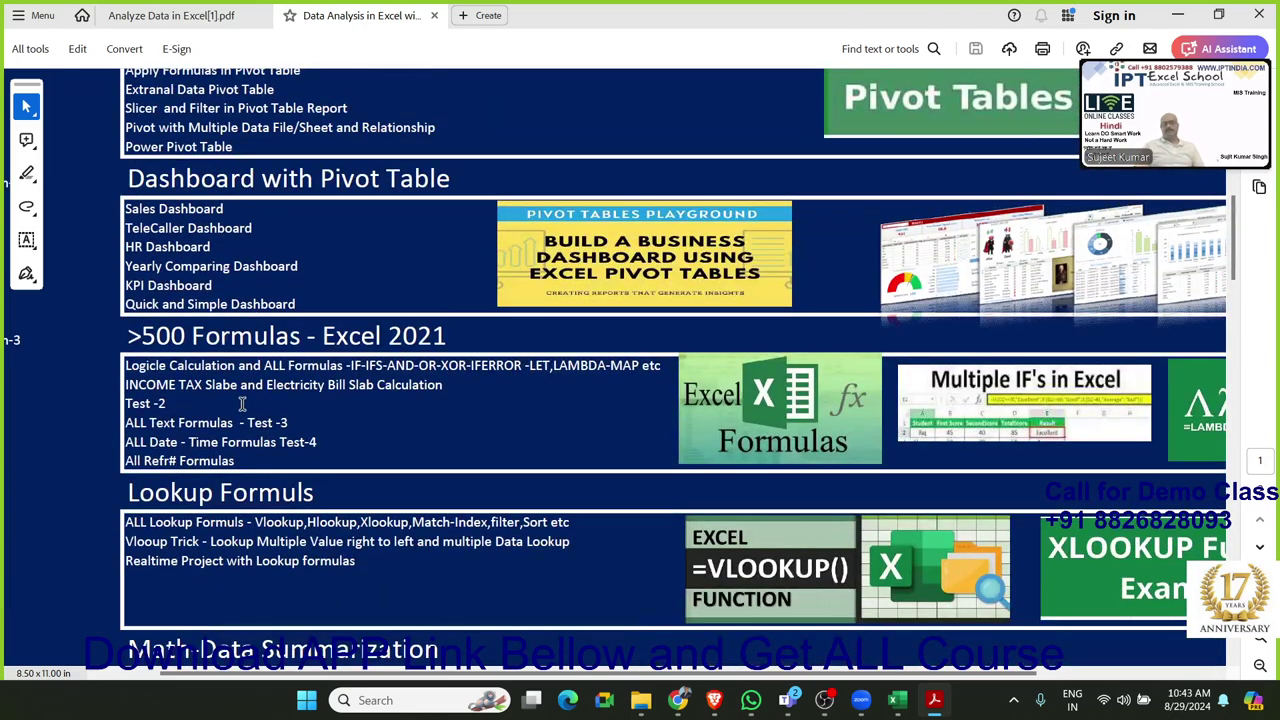
scroll(241, 404, "up", 5)
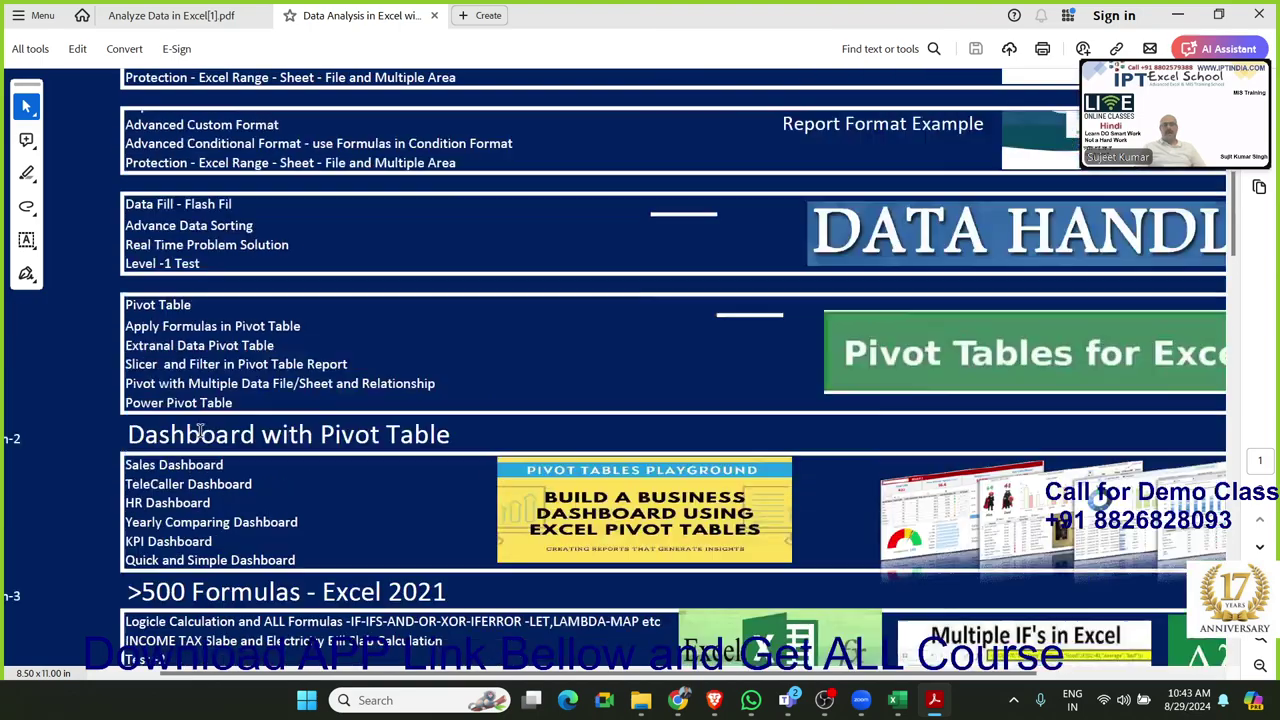
scroll(220, 420, "up", 6)
scroll(200, 430, "up", 4)
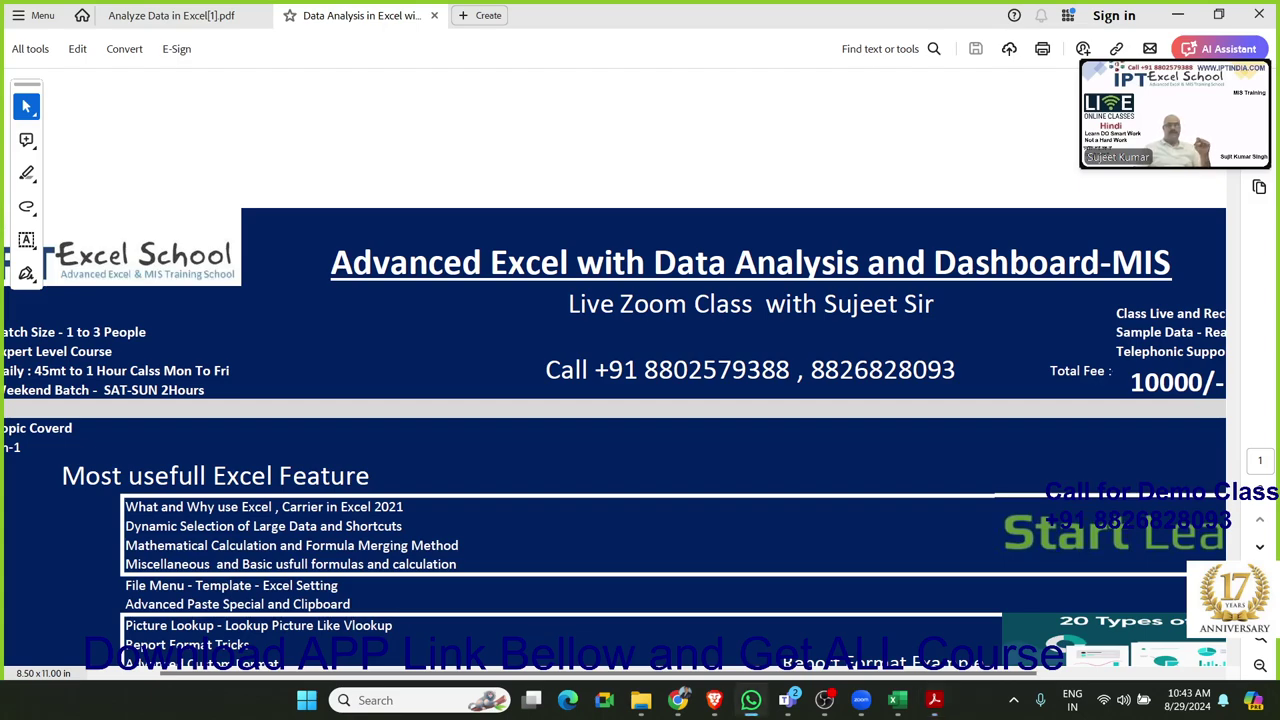
Show the Analyze Data in Excel brochure with the tools pane hidden and page fit to width
left_click(140, 15)
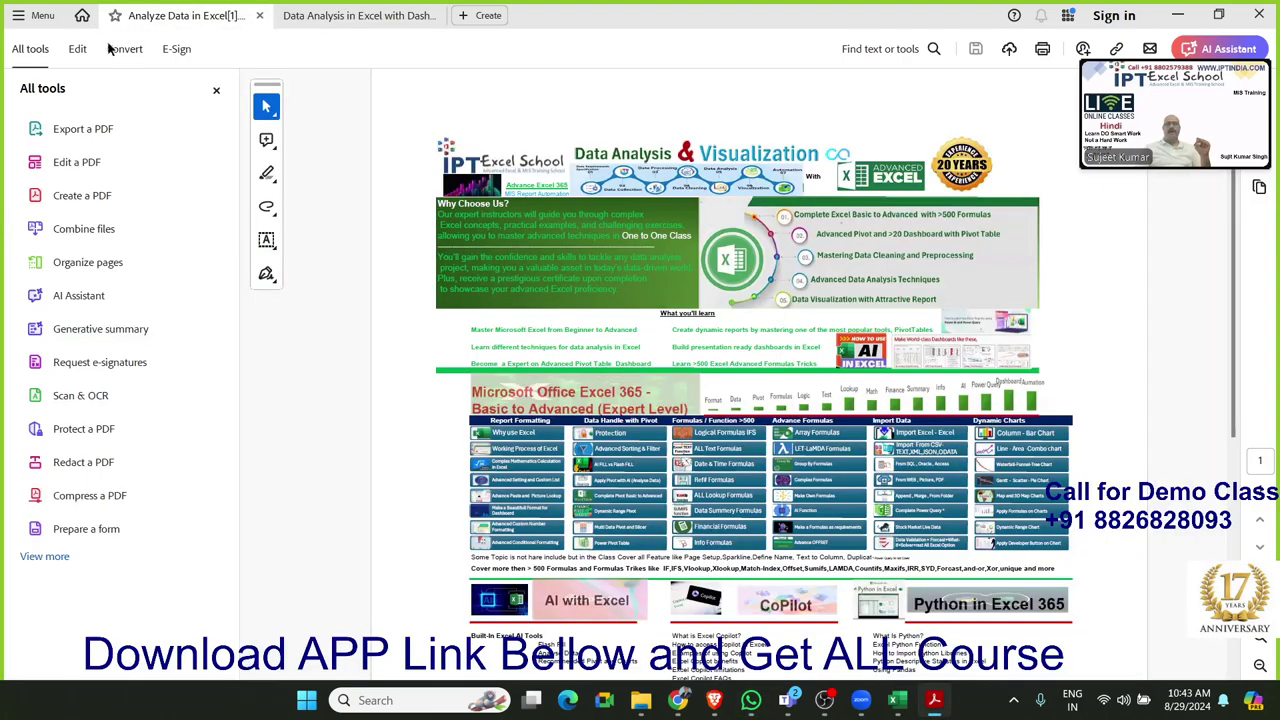
left_click(216, 90)
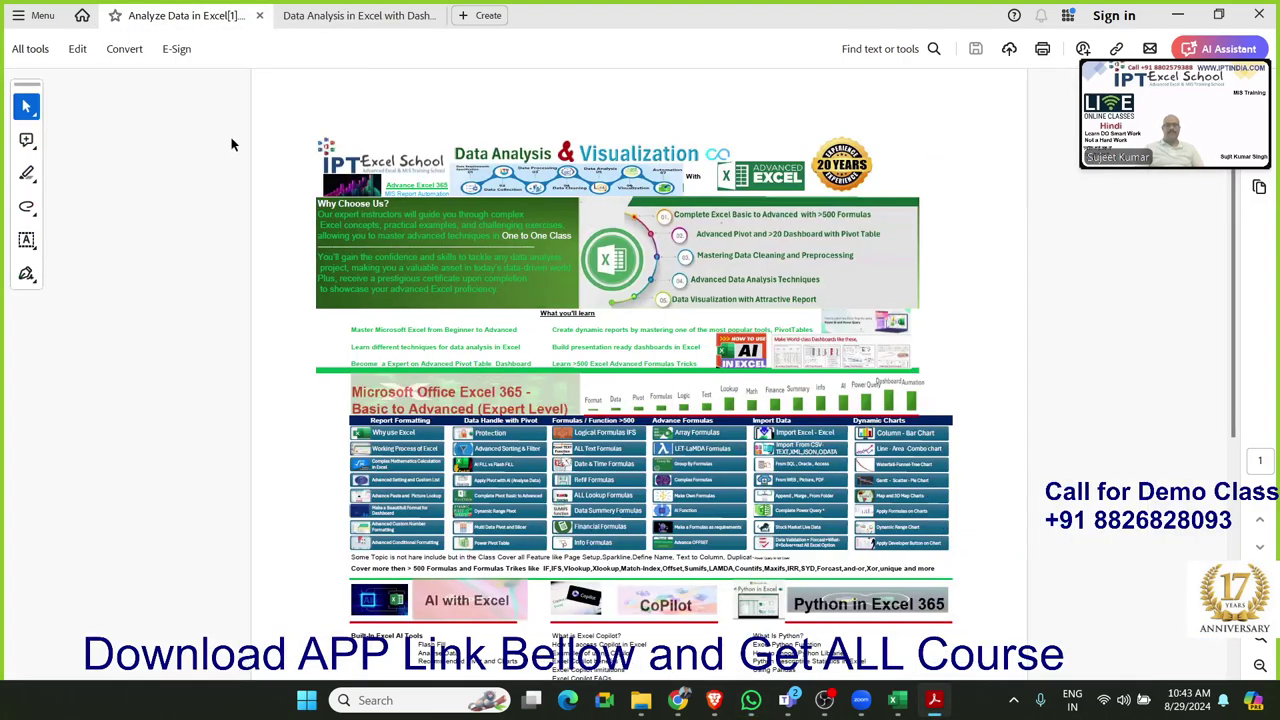
key("ctrl+2")
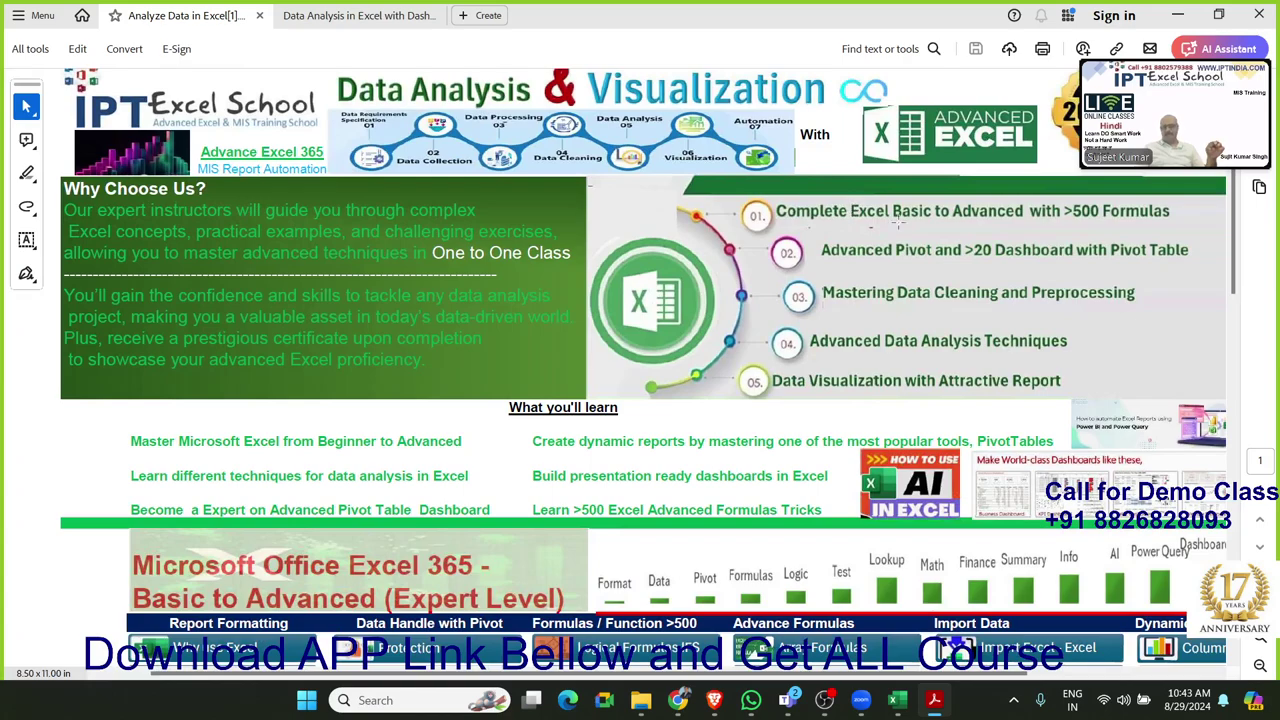
Highlight the >500 formulas line and the Advanced Pivot dashboards line under Why Choose Us
left_click_drag(893, 203, 1182, 217)
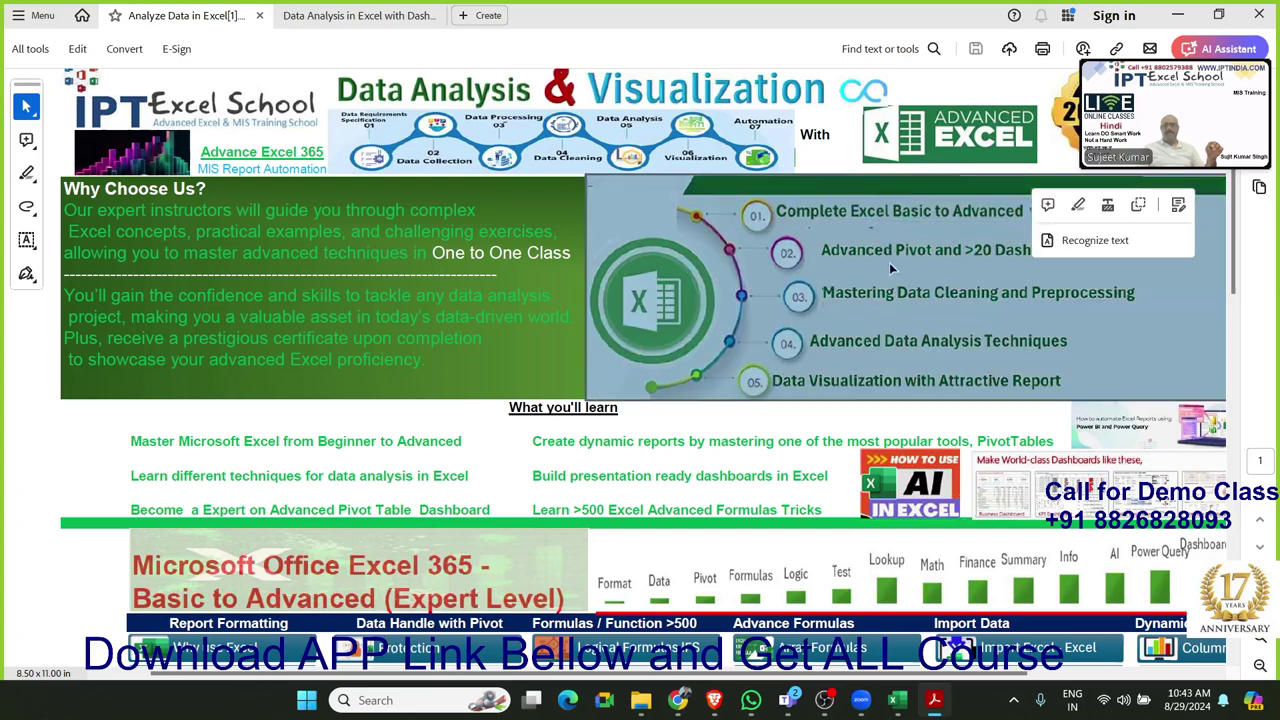
left_click(818, 262)
left_click_drag(813, 247, 1192, 265)
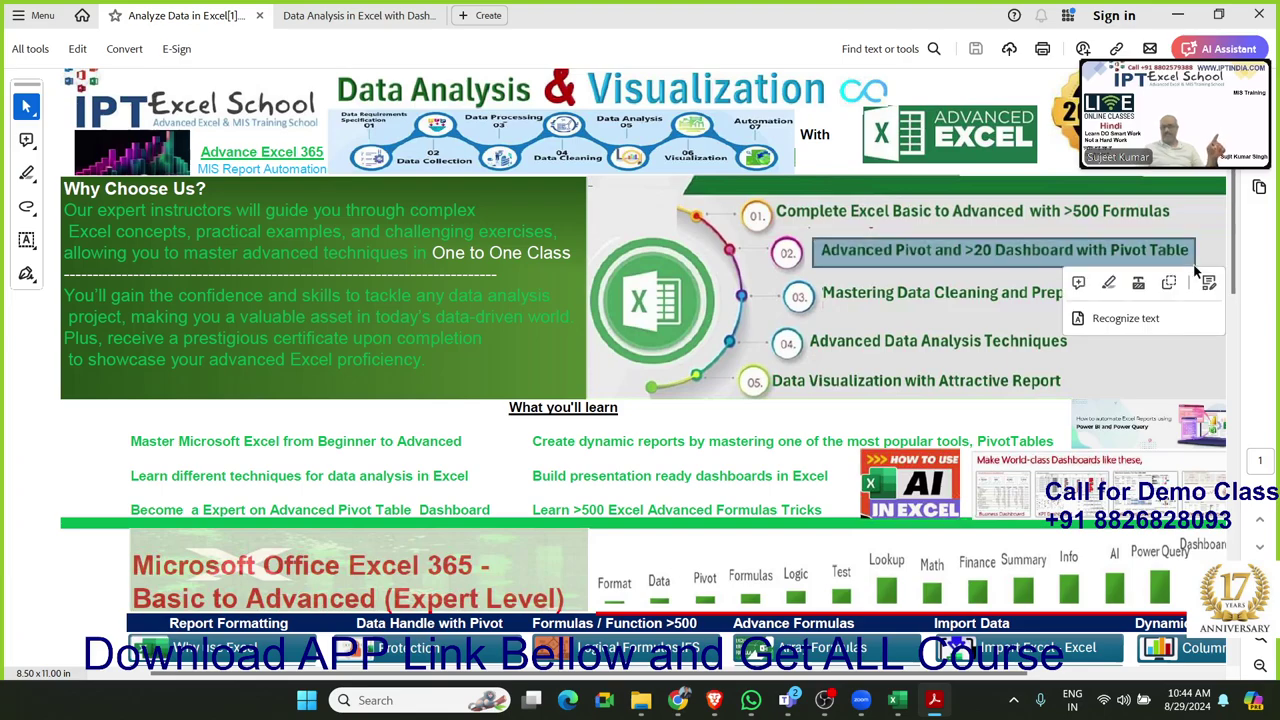
left_click(896, 332)
Highlight the Mastering Data Cleaning and Advanced Data Analysis Techniques lines, then bring up the day-21 dashboard
left_click(827, 290)
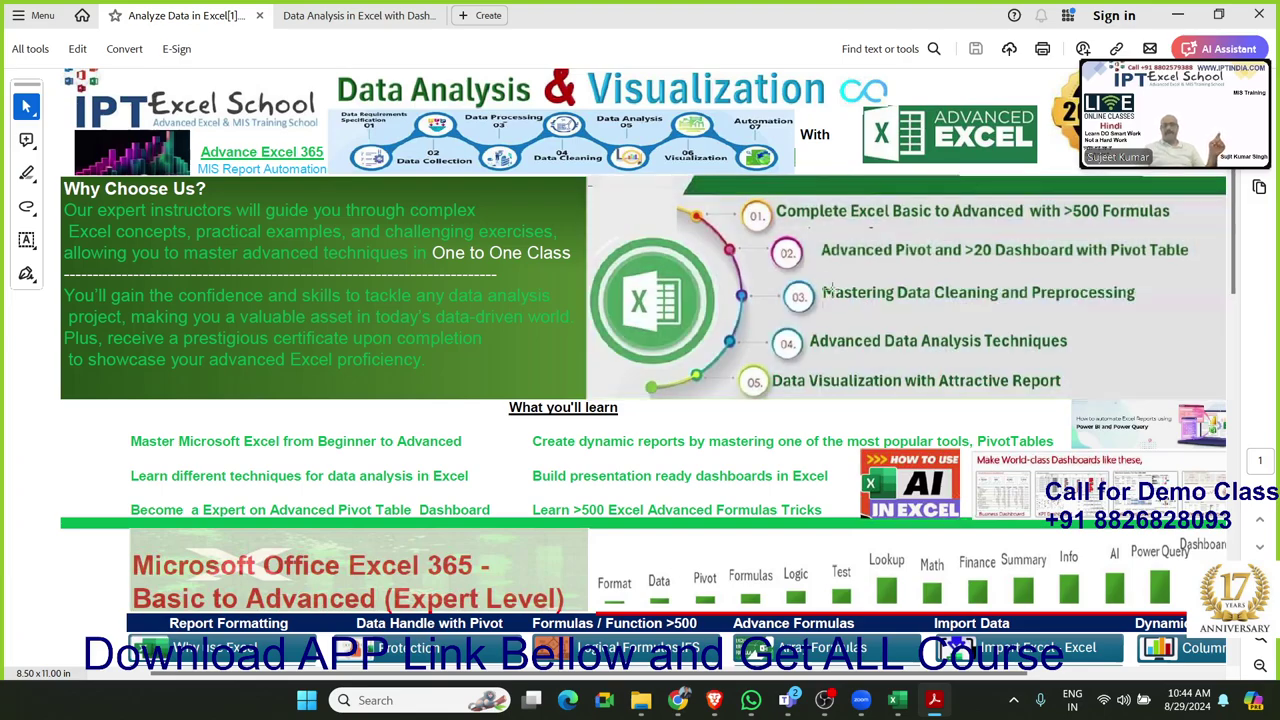
left_click_drag(814, 274, 1142, 314)
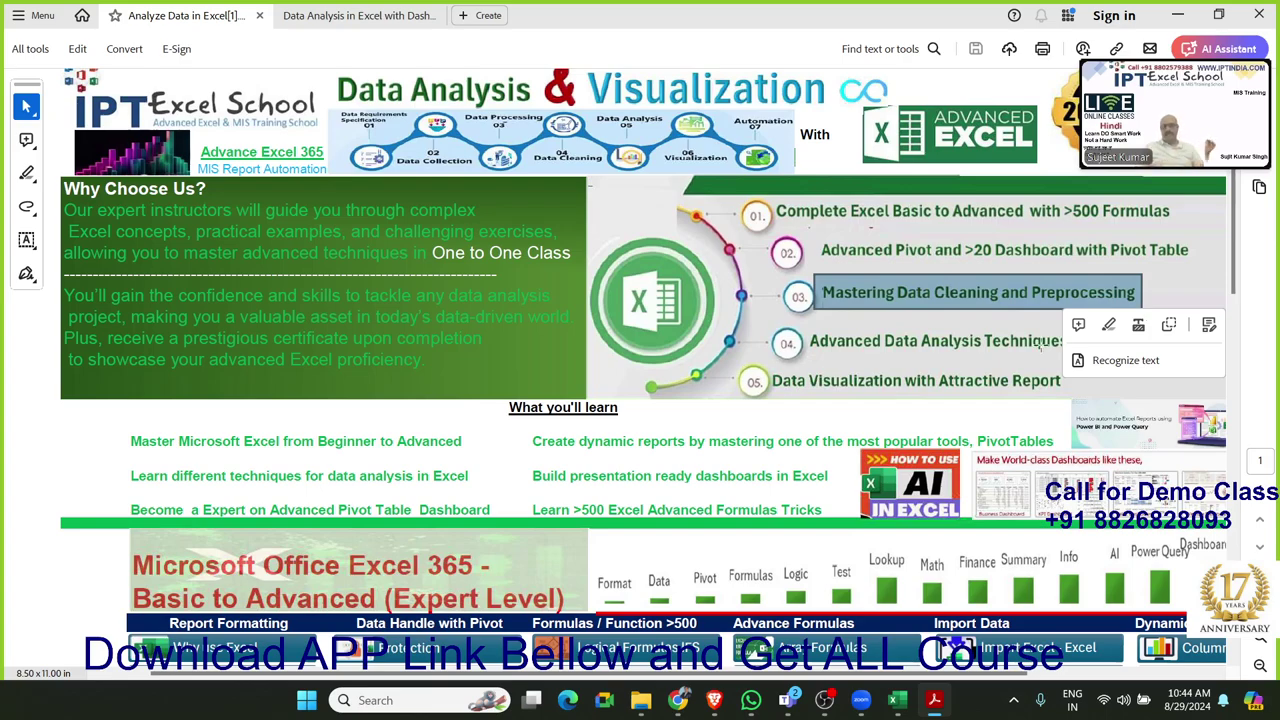
left_click(868, 350)
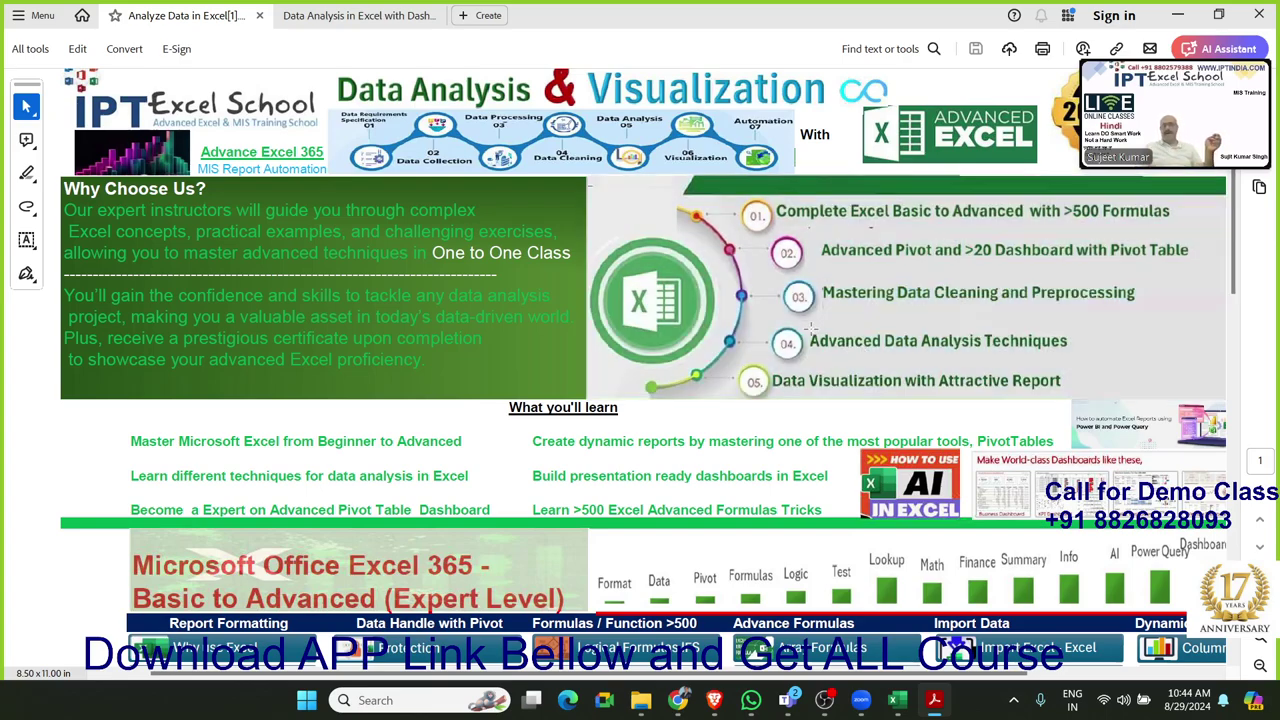
left_click_drag(808, 325, 1080, 356)
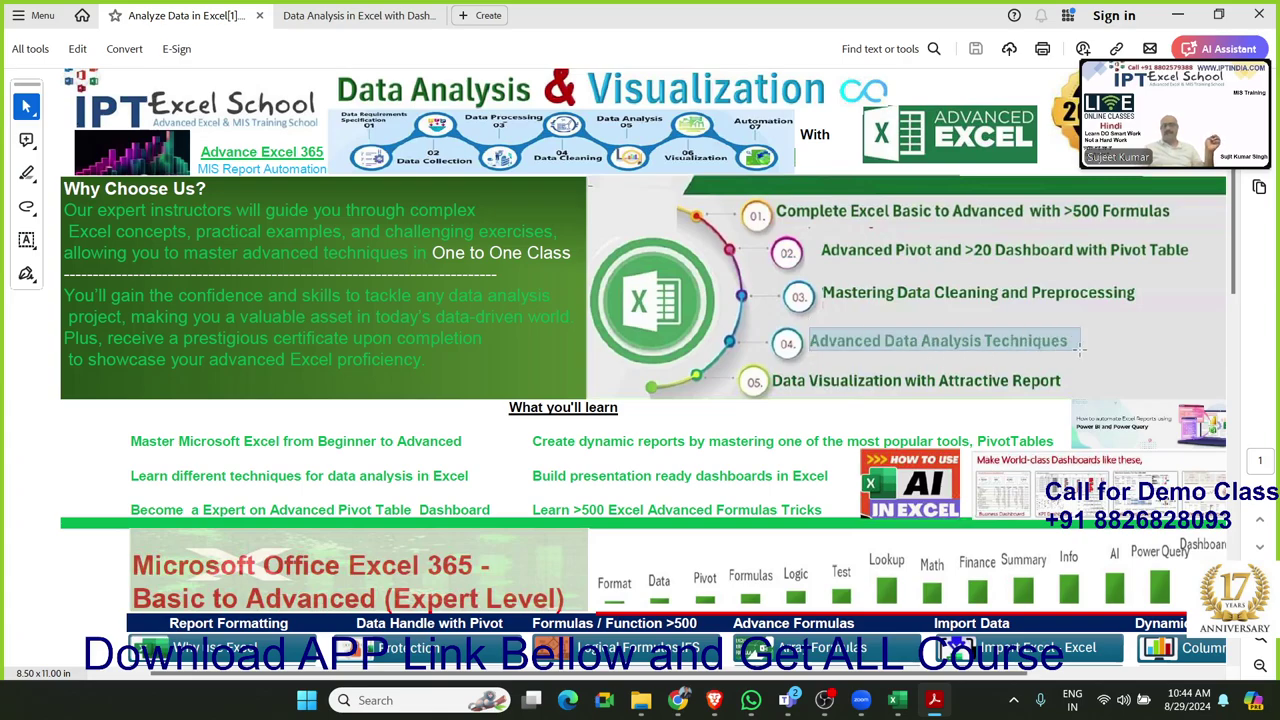
scroll(1080, 356, "down", 1)
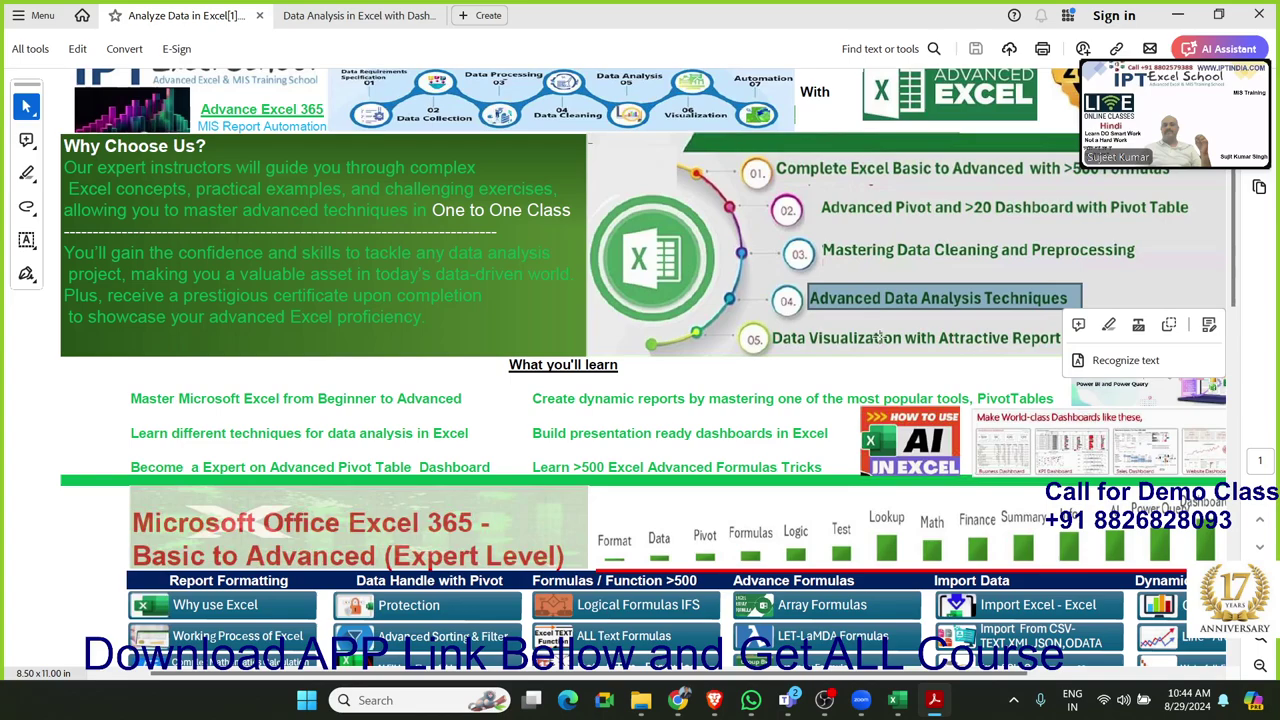
left_click(880, 338)
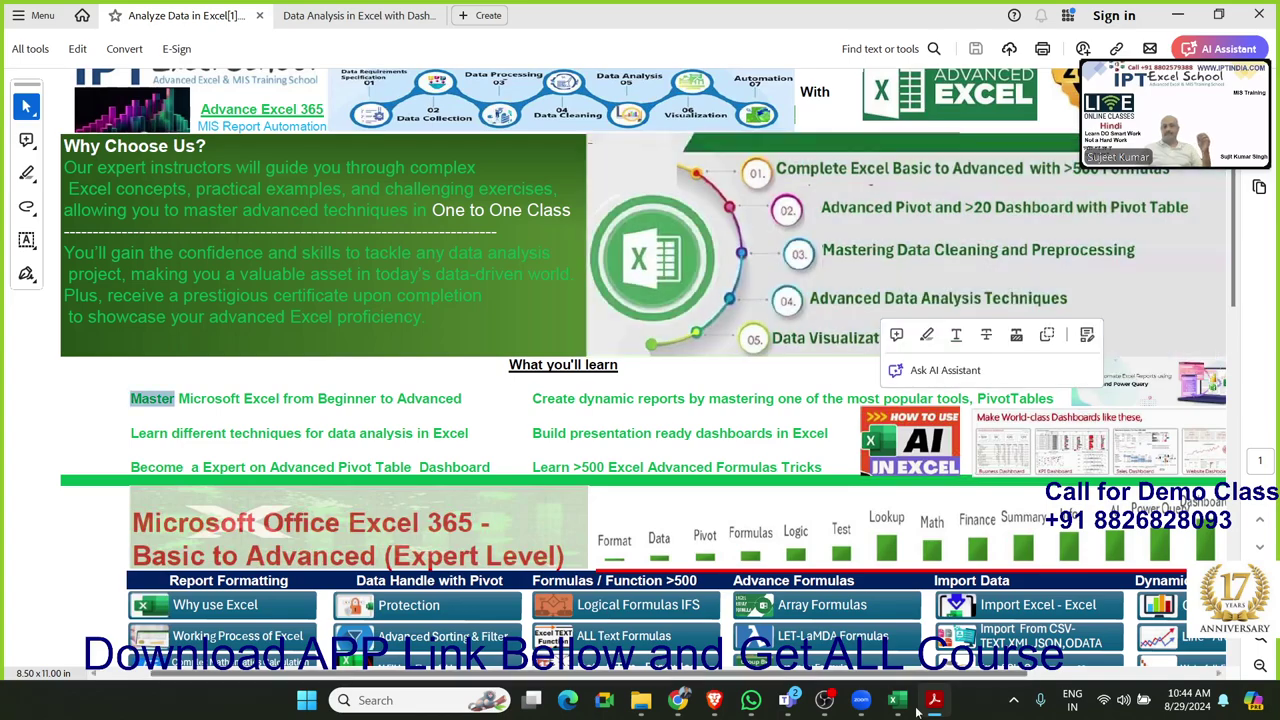
left_click(880, 662)
mouse_move(897, 700)
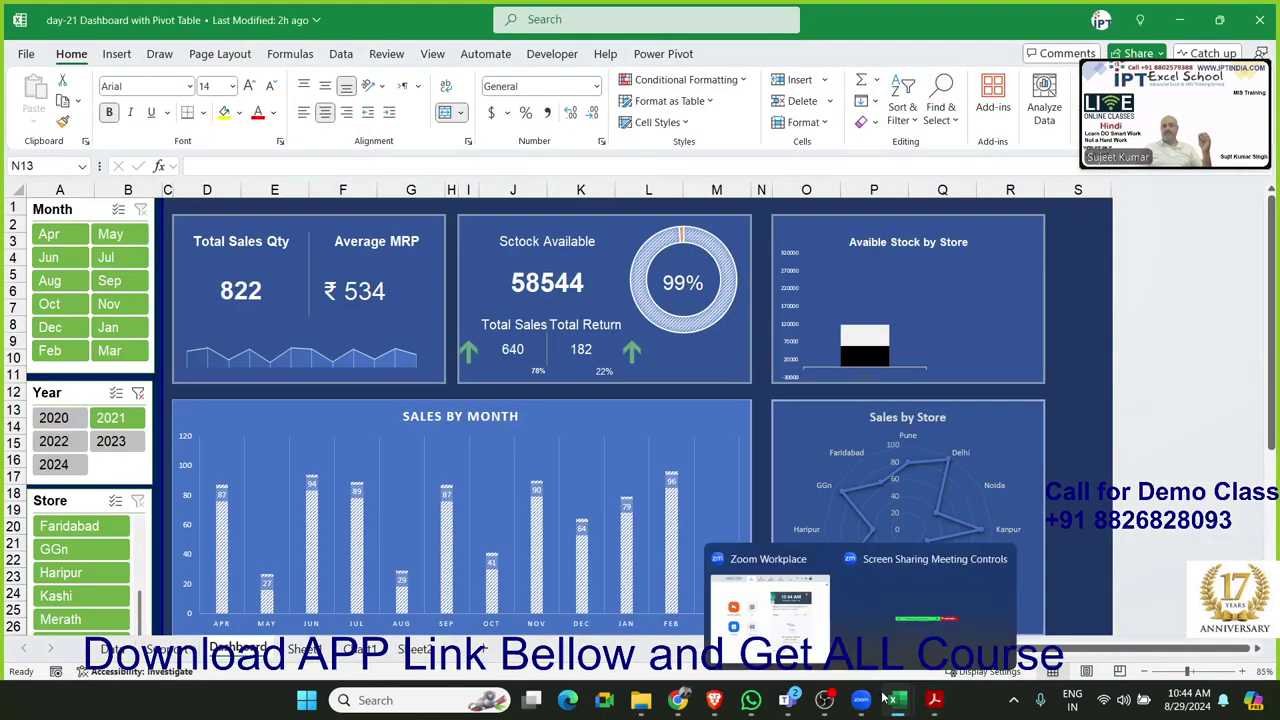
Show the Dashboard-Growth workbook, then Alt+Tab back to the Data Analysis PDF
left_click(955, 640)
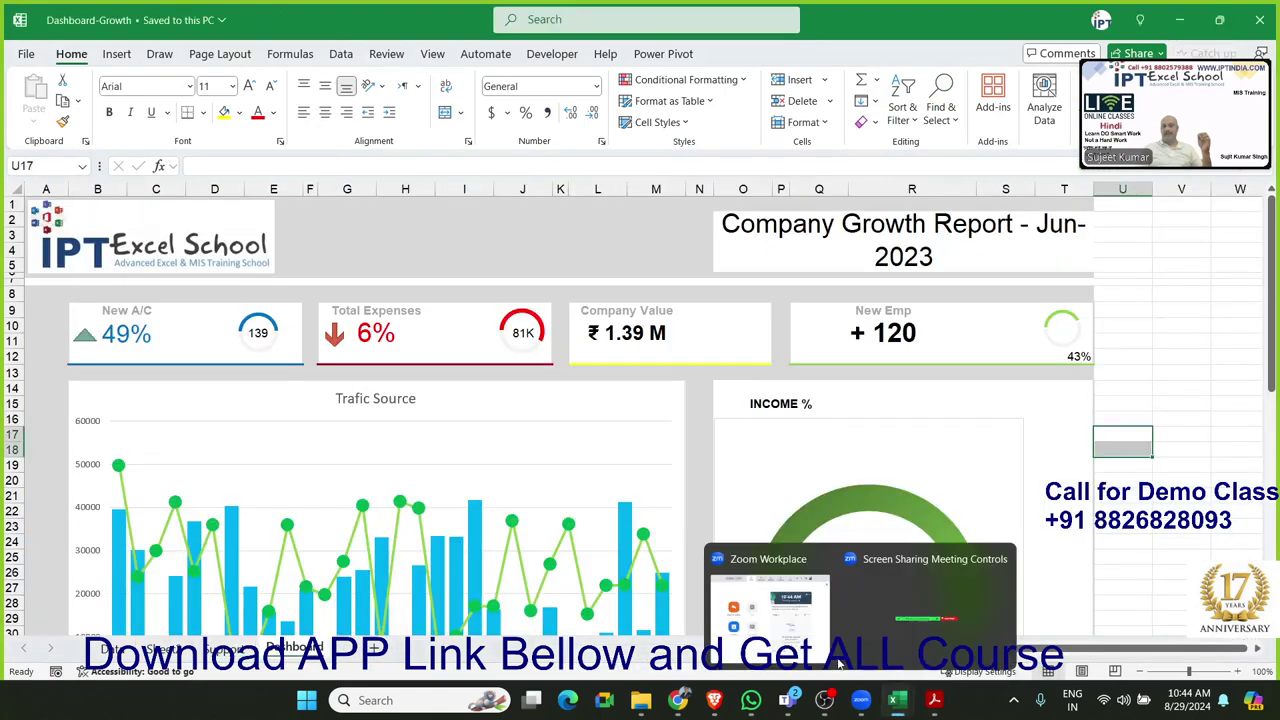
left_click(920, 702)
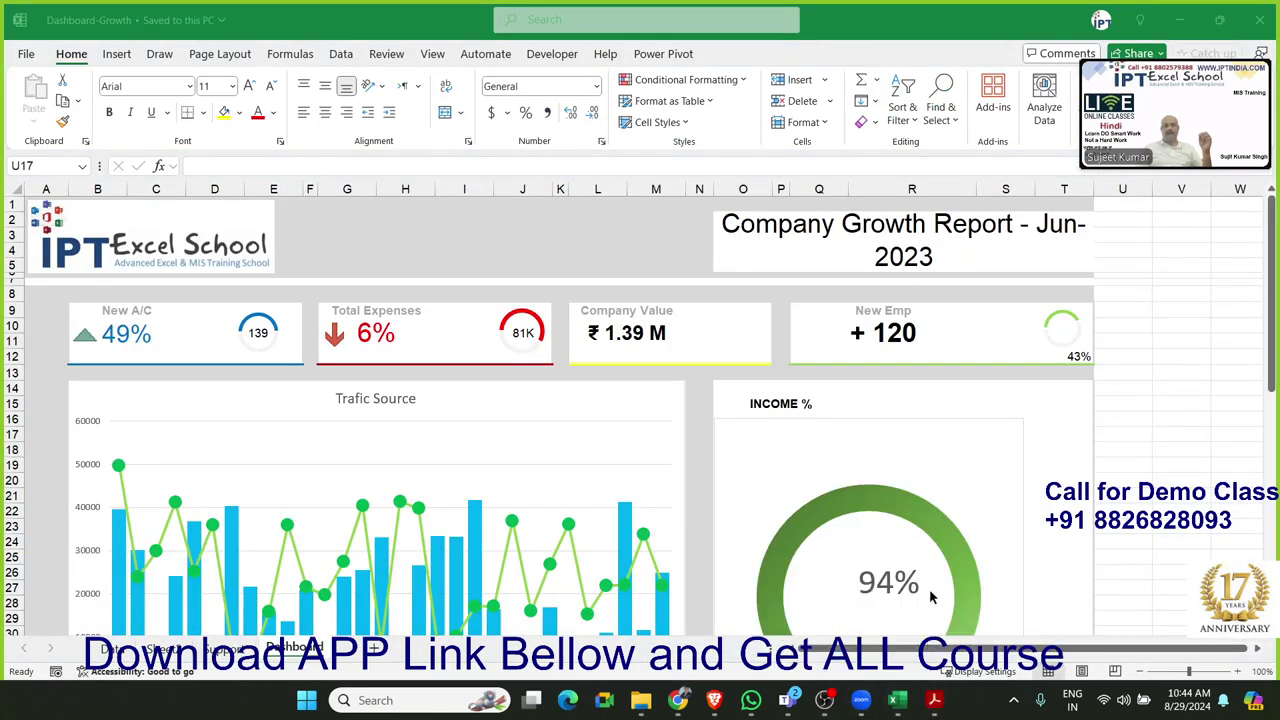
key("alt+Tab")
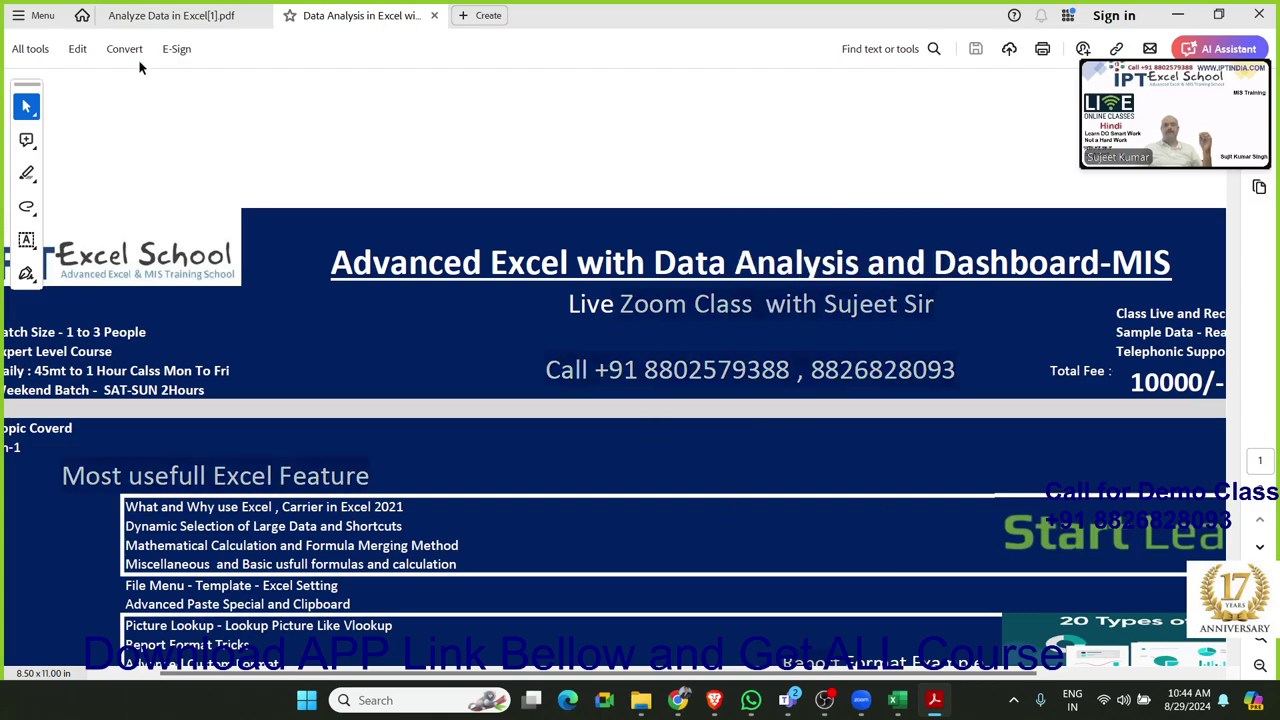
Highlight the AI tools, ChatGPT, Copilot and Python topic lines, then bring Book1 forward
scroll(270, 118, "down", 3)
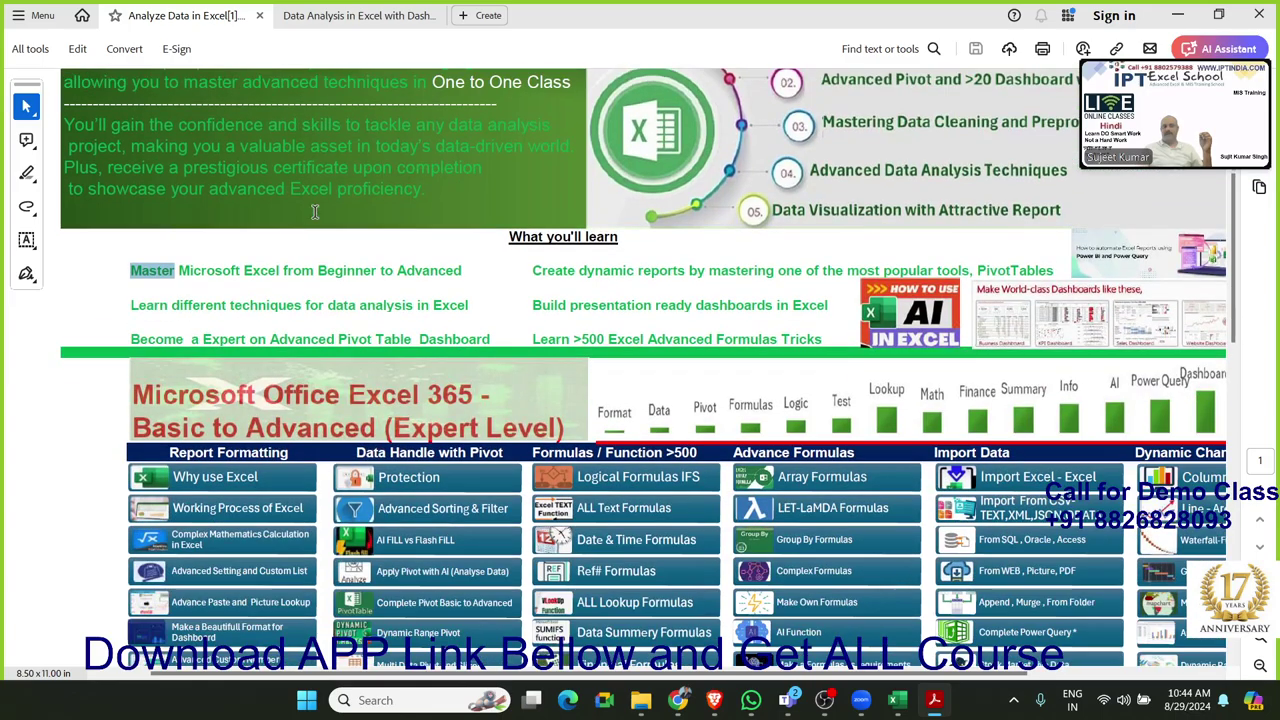
scroll(311, 198, "down", 2)
scroll(315, 212, "down", 1)
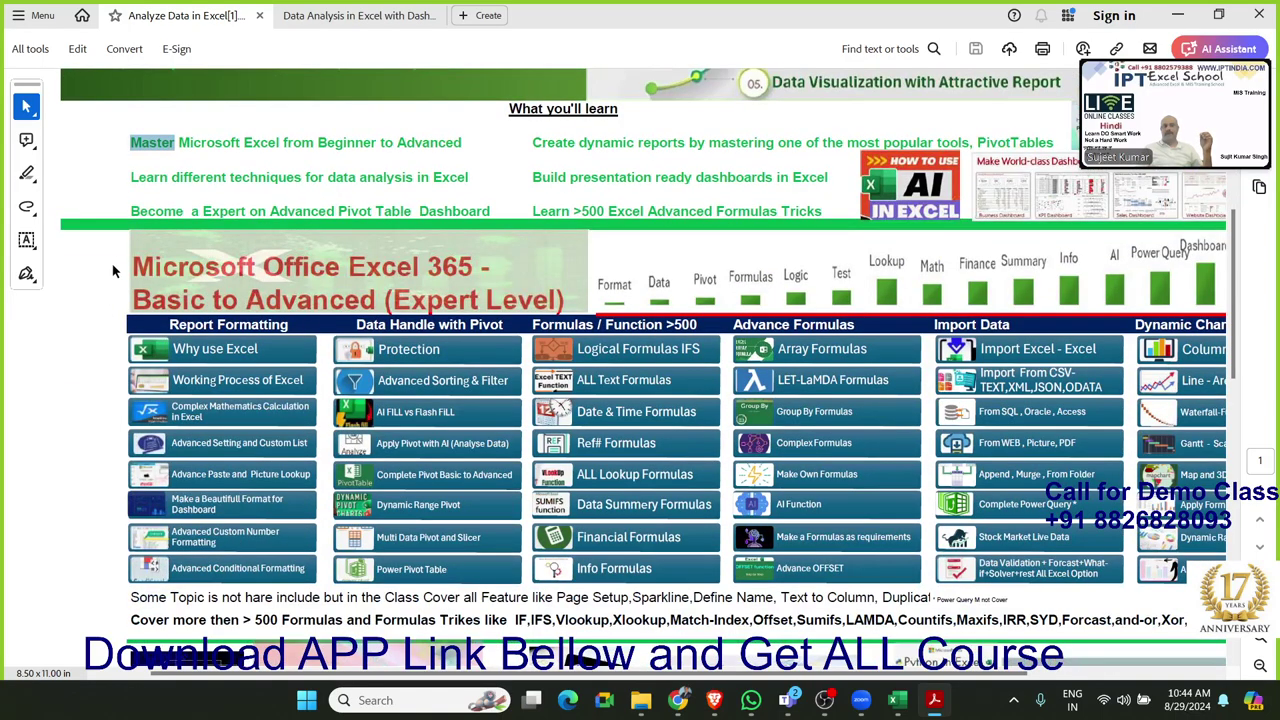
left_click(115, 252)
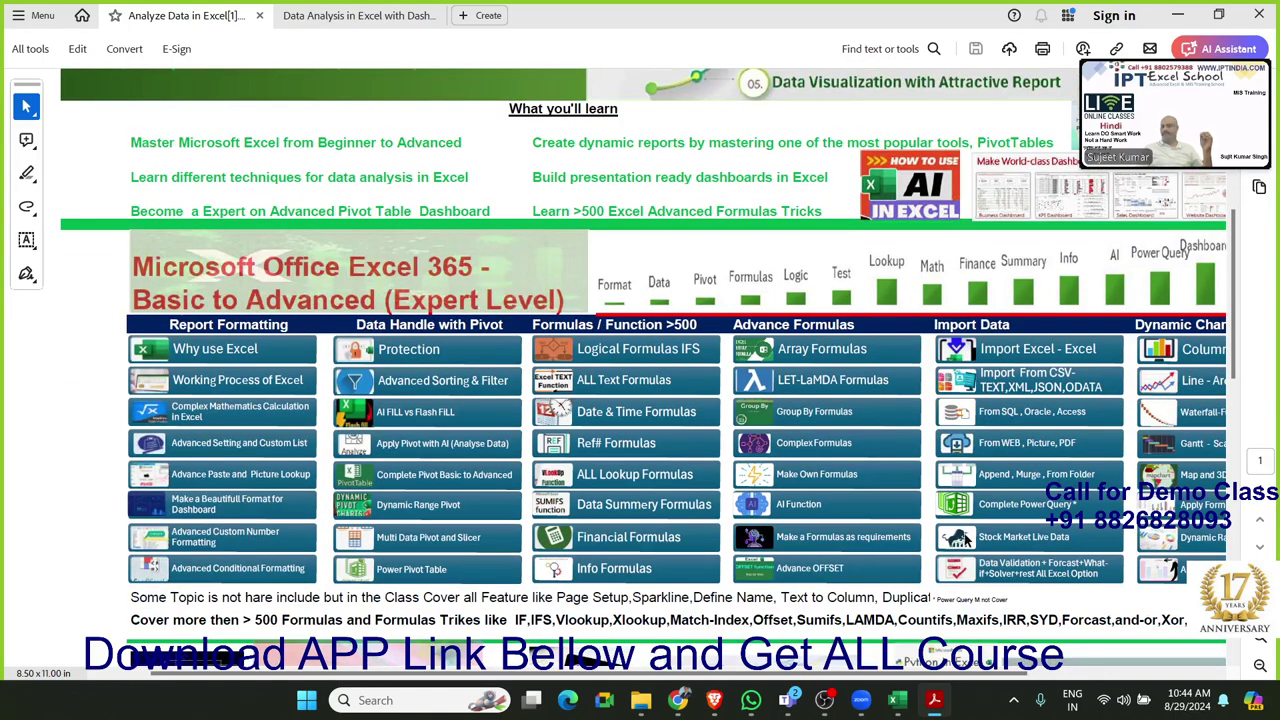
scroll(764, 476, "down", 3)
scroll(393, 408, "down", 2)
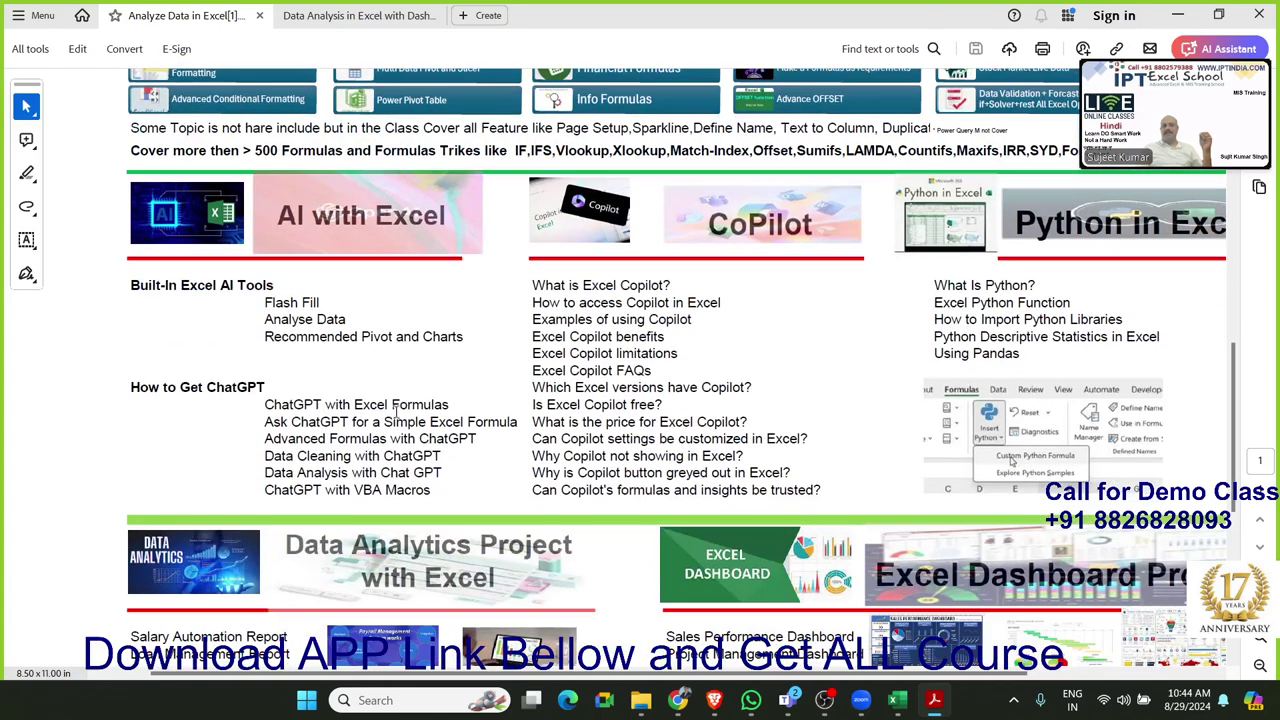
mouse_move(440, 474)
left_mouse_down()
mouse_move(260, 300)
mouse_move(256, 345)
left_mouse_up()
left_click(258, 340)
left_click_drag(605, 265, 632, 404)
left_click(632, 404)
mouse_move(897, 700)
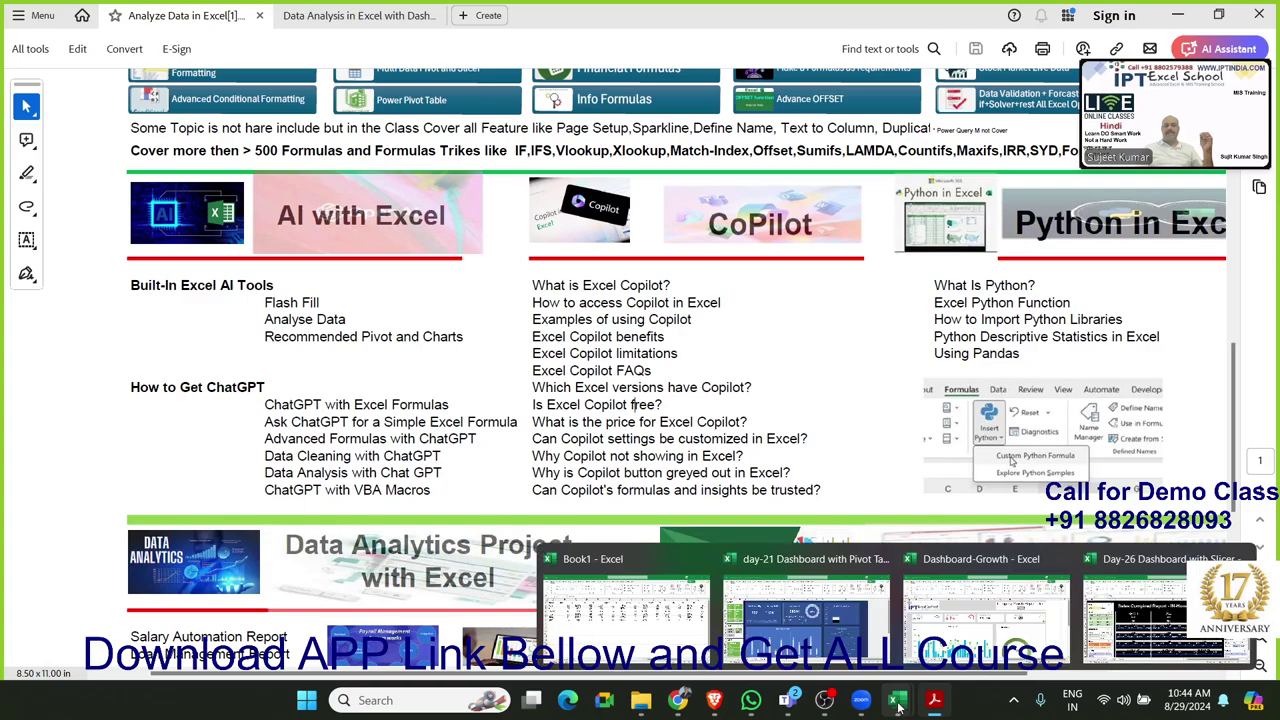
left_click(680, 636)
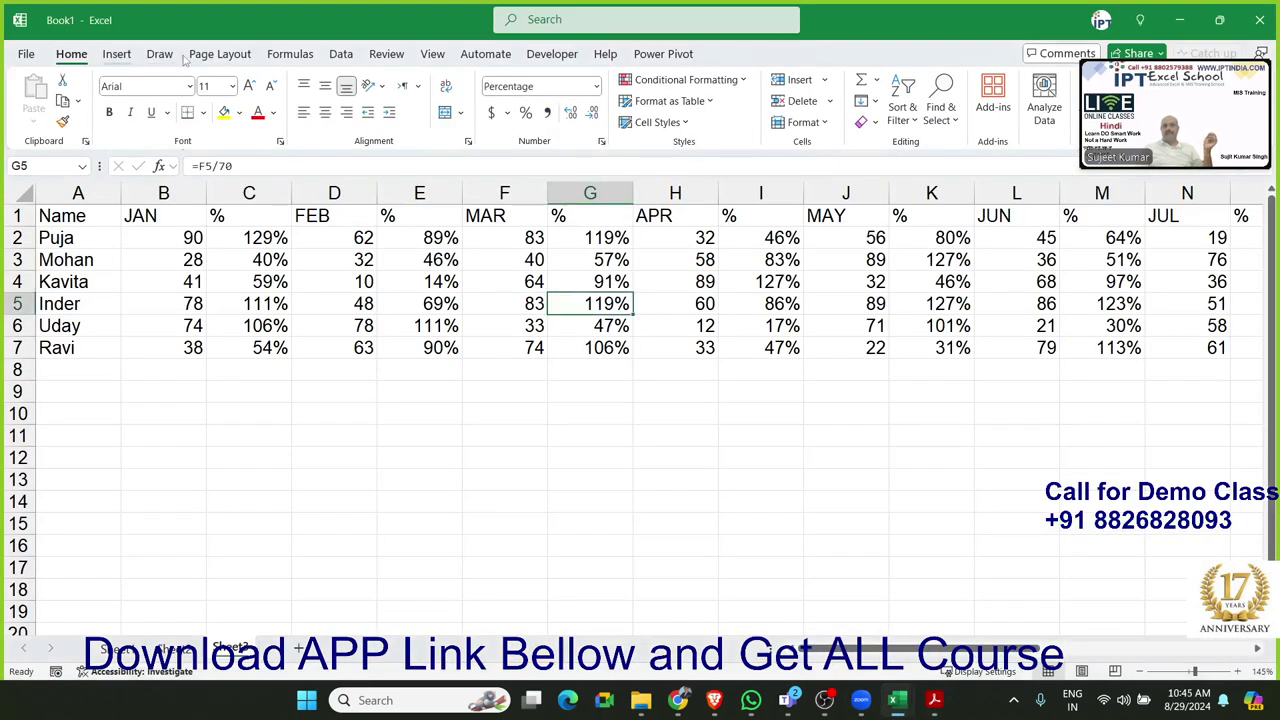
Show the Formulas commands, including Python (Preview), in the Book1 marks sheet
left_click(290, 54)
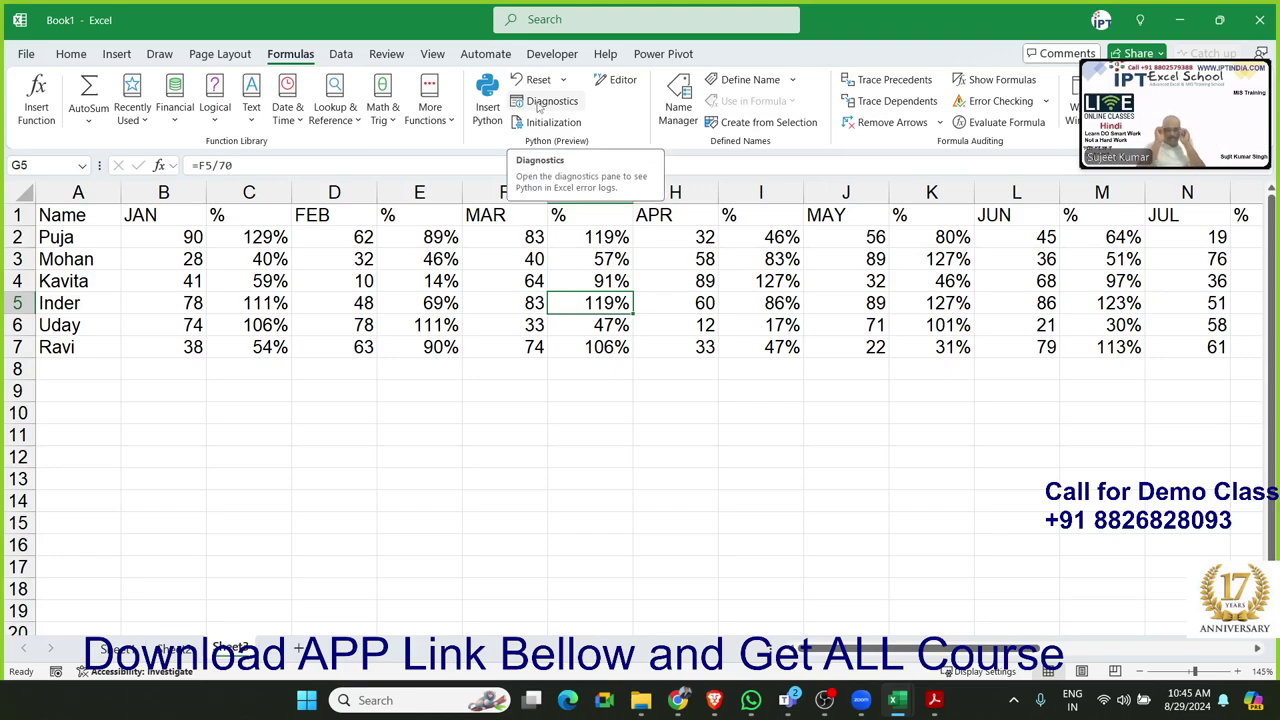
Back in the Analyze Data in Excel brochure, select the text from AI Tools to Salary Automation
key("alt+Tab")
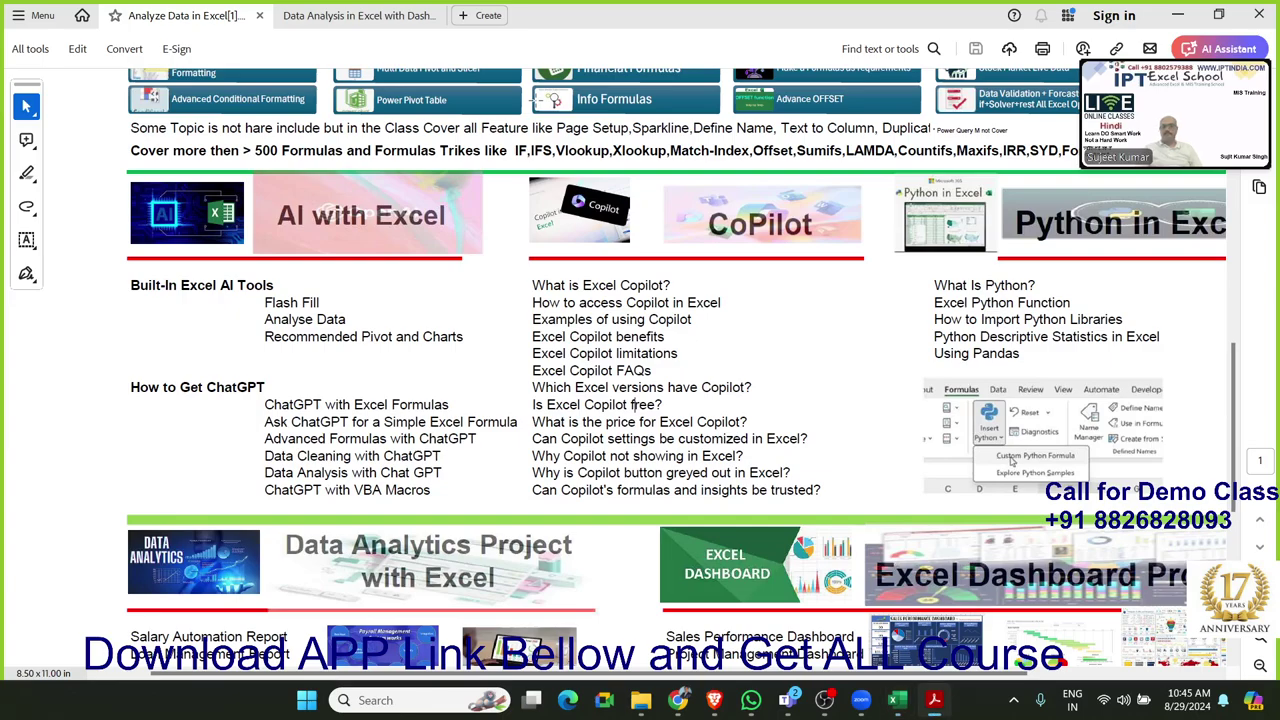
scroll(619, 353, "down", 2)
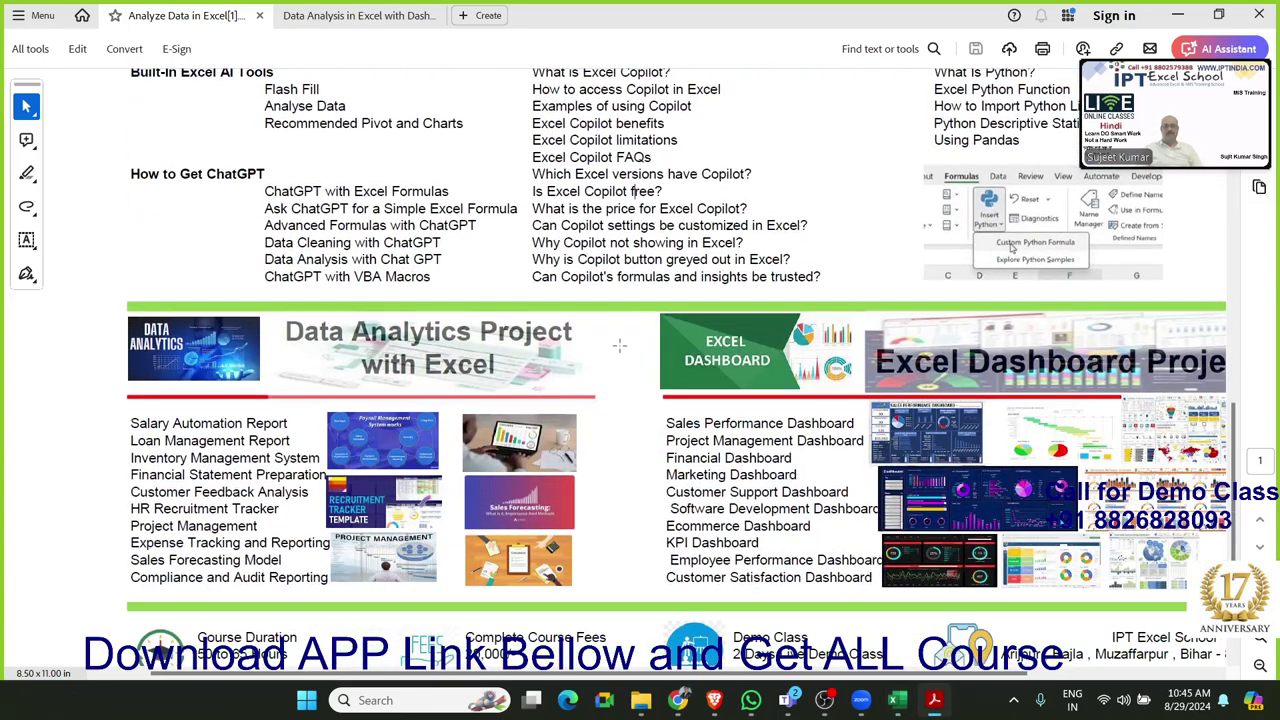
scroll(620, 345, "up", 1)
scroll(630, 290, "down", 3)
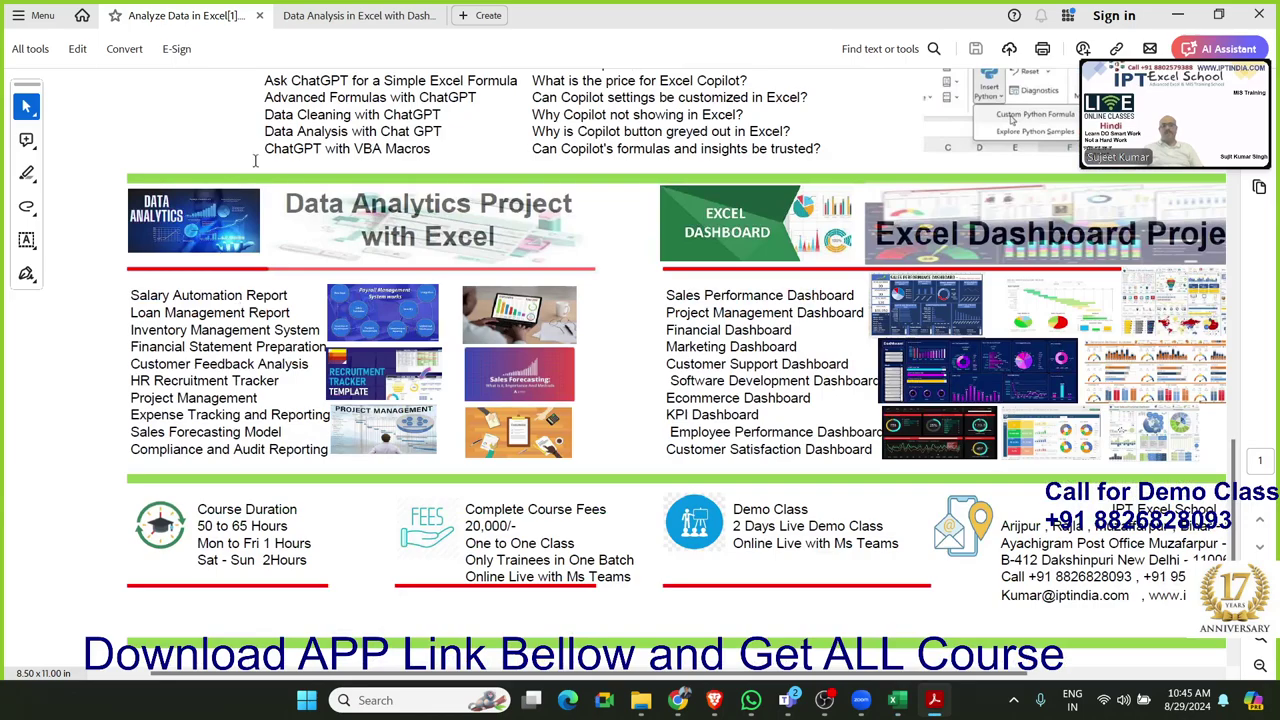
left_click(340, 15)
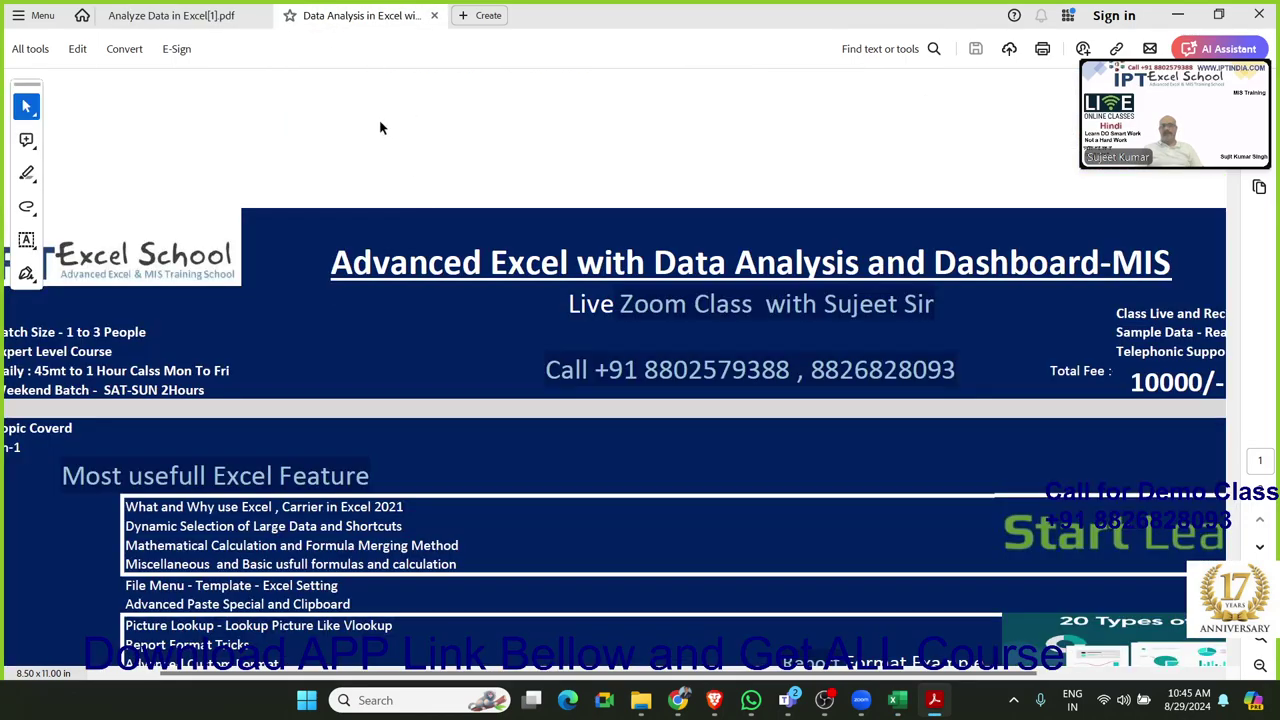
left_click(180, 15)
scroll(334, 207, "up", 2)
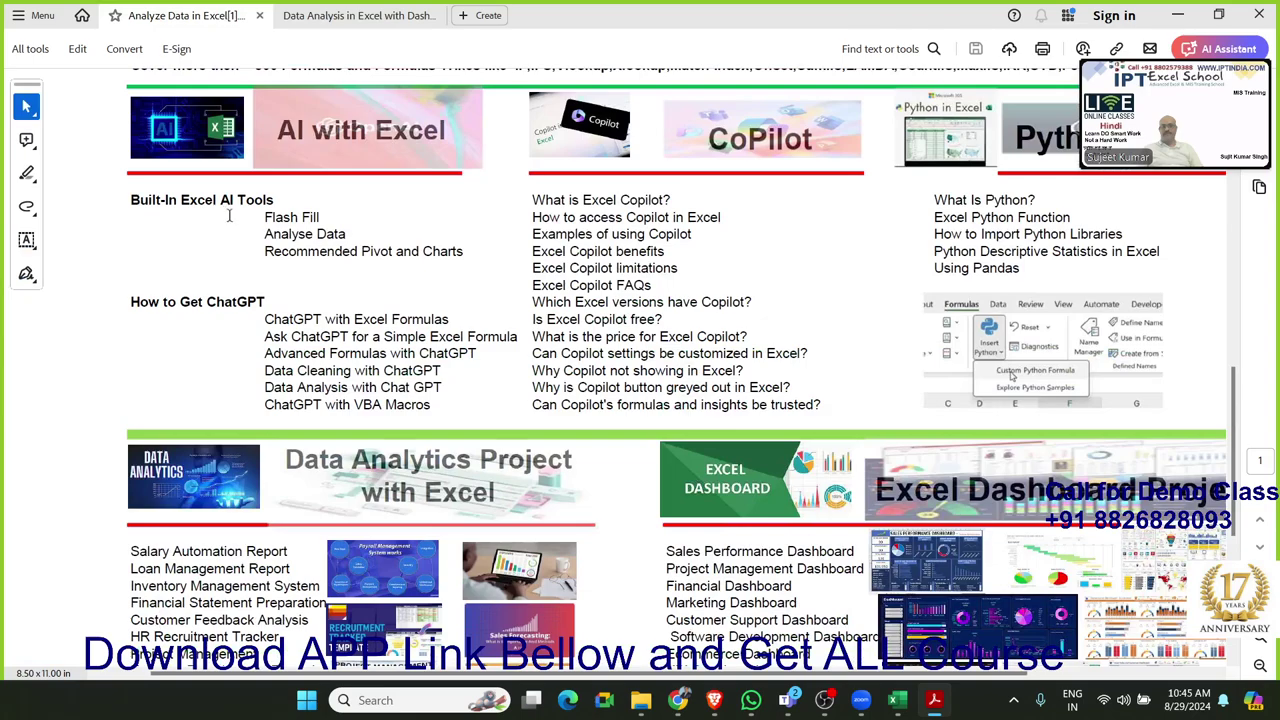
left_click_drag(222, 200, 1047, 364)
scroll(580, 383, "down", 2)
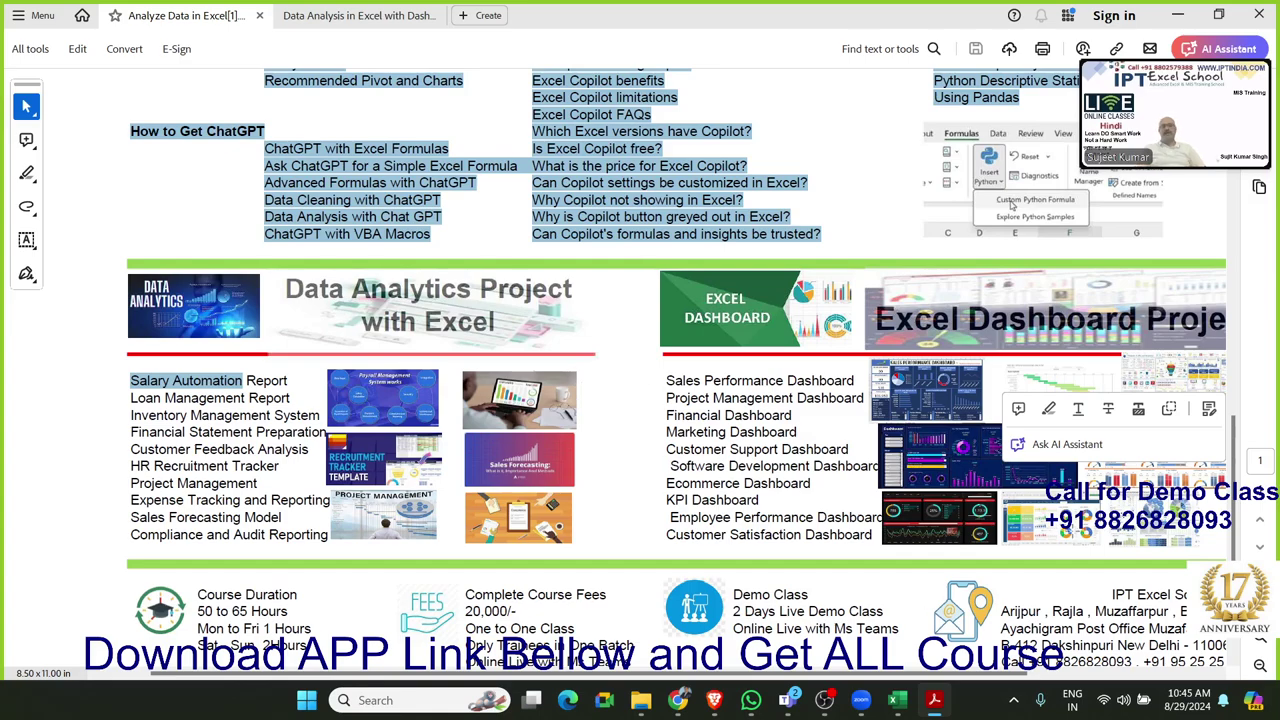
Skim the Data Analysis brochure, then select 'Management' and the 50 to 65 hour course duration
left_click(362, 15)
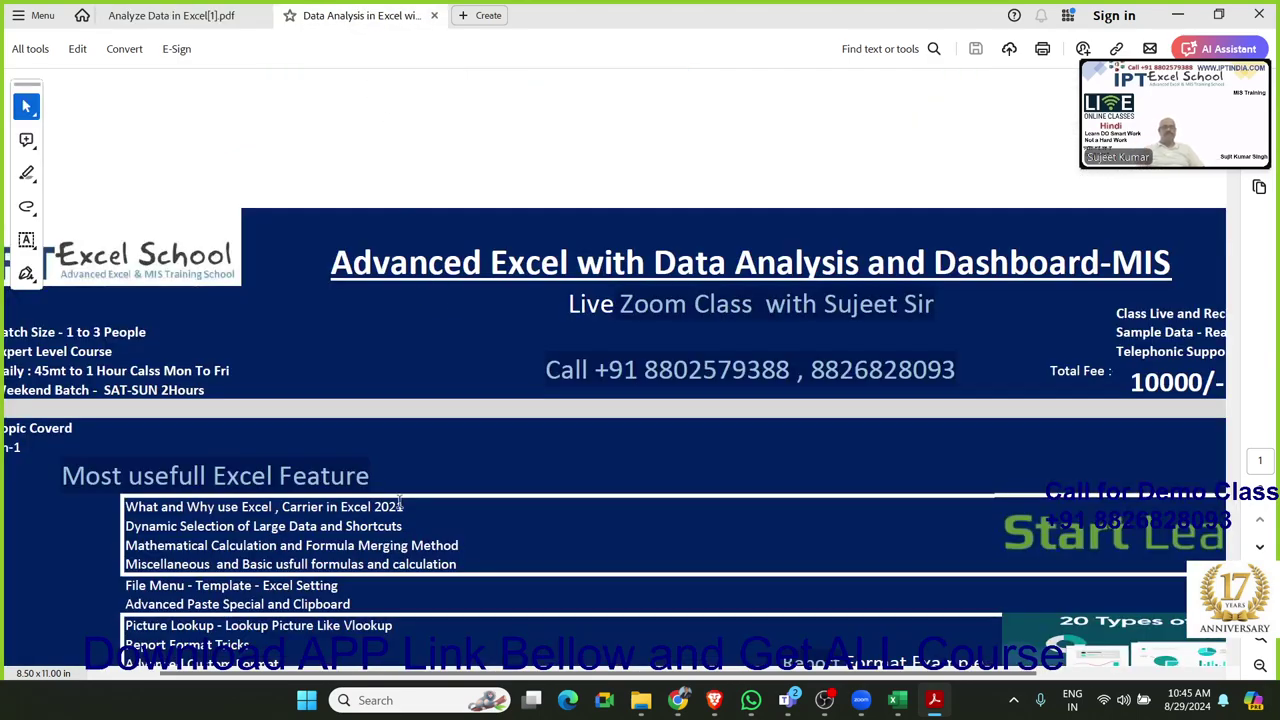
scroll(434, 517, "down", 4)
scroll(434, 517, "down", 5)
scroll(436, 520, "down", 5)
scroll(436, 524, "down", 2)
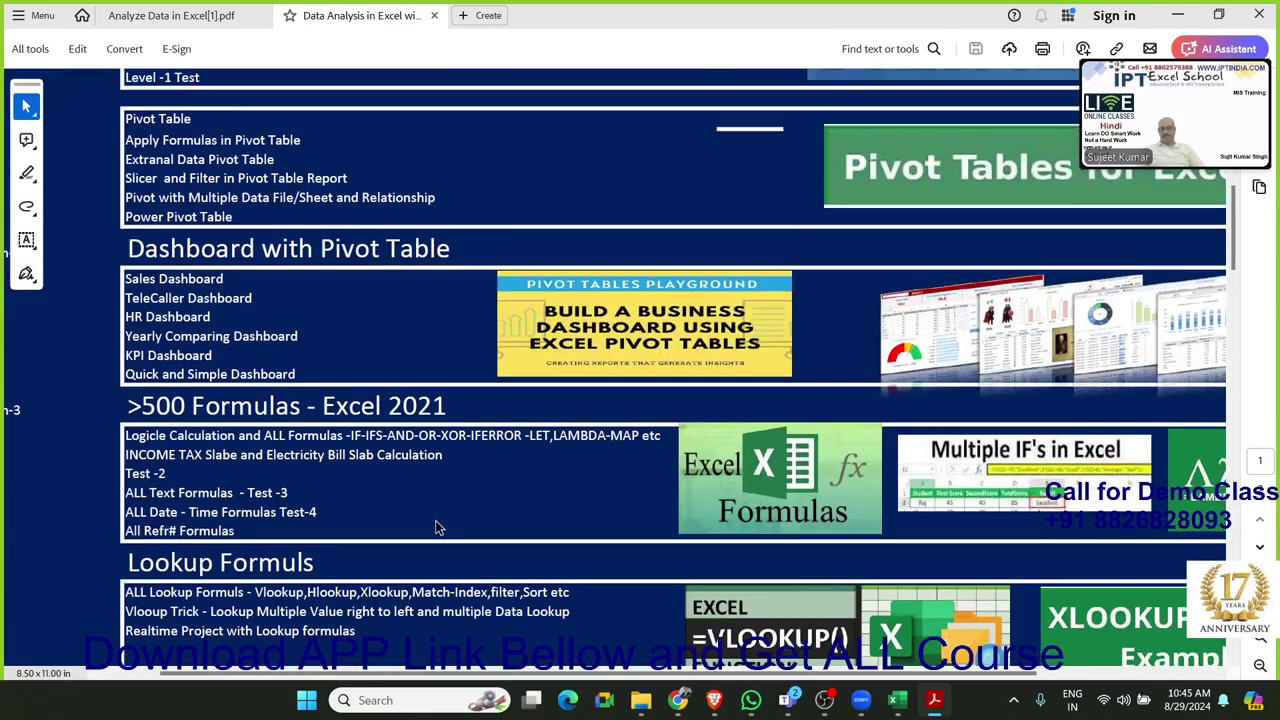
scroll(437, 526, "up", 1)
left_click(206, 15)
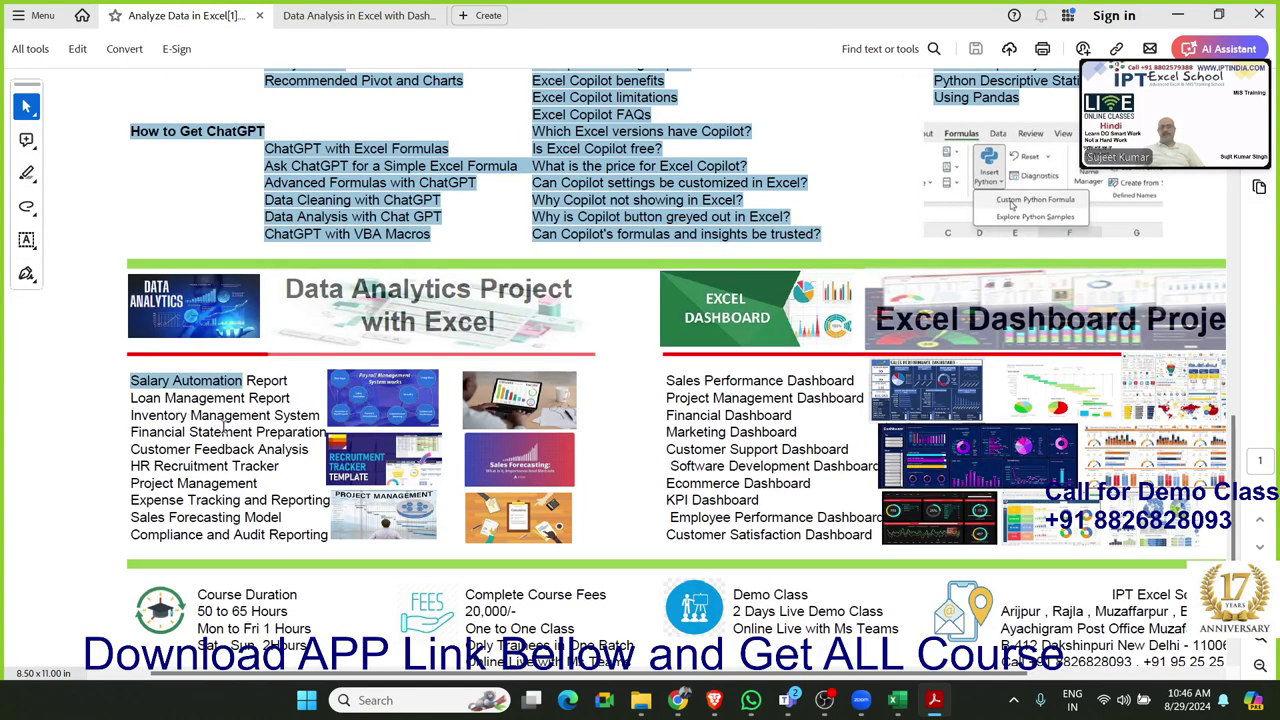
double_click(190, 400)
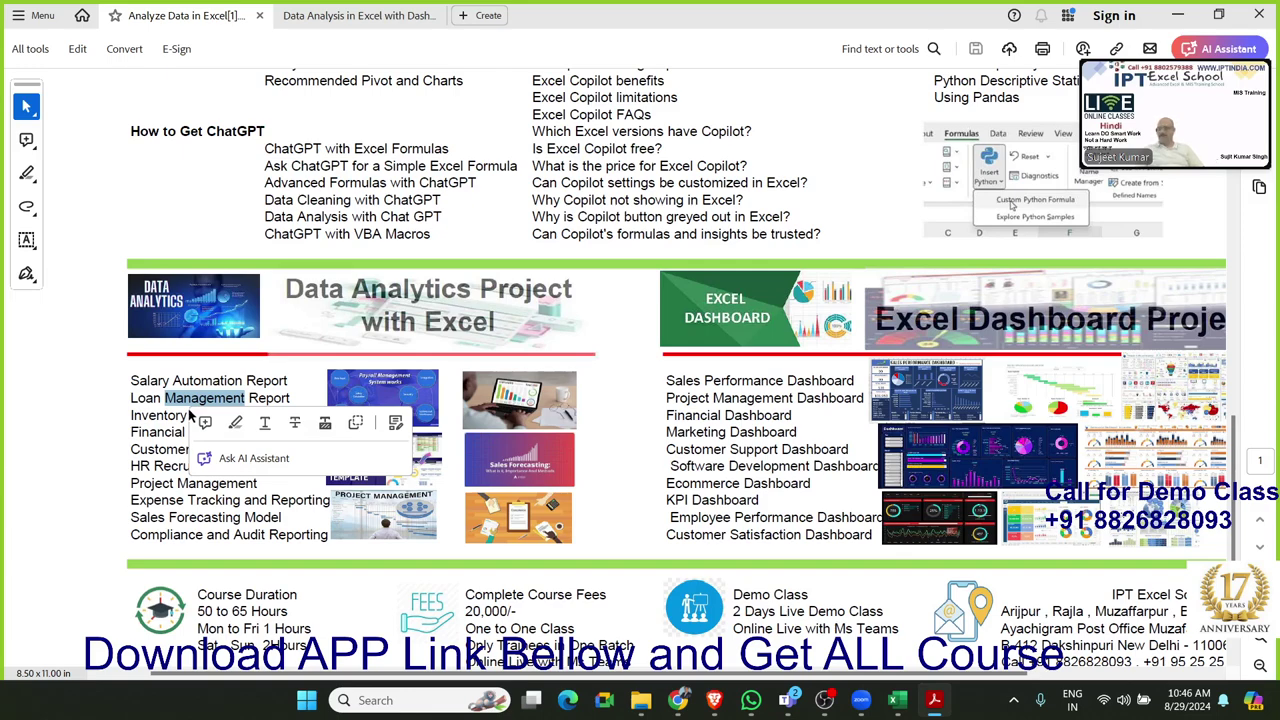
scroll(256, 452, "up", 2)
scroll(256, 452, "down", 2)
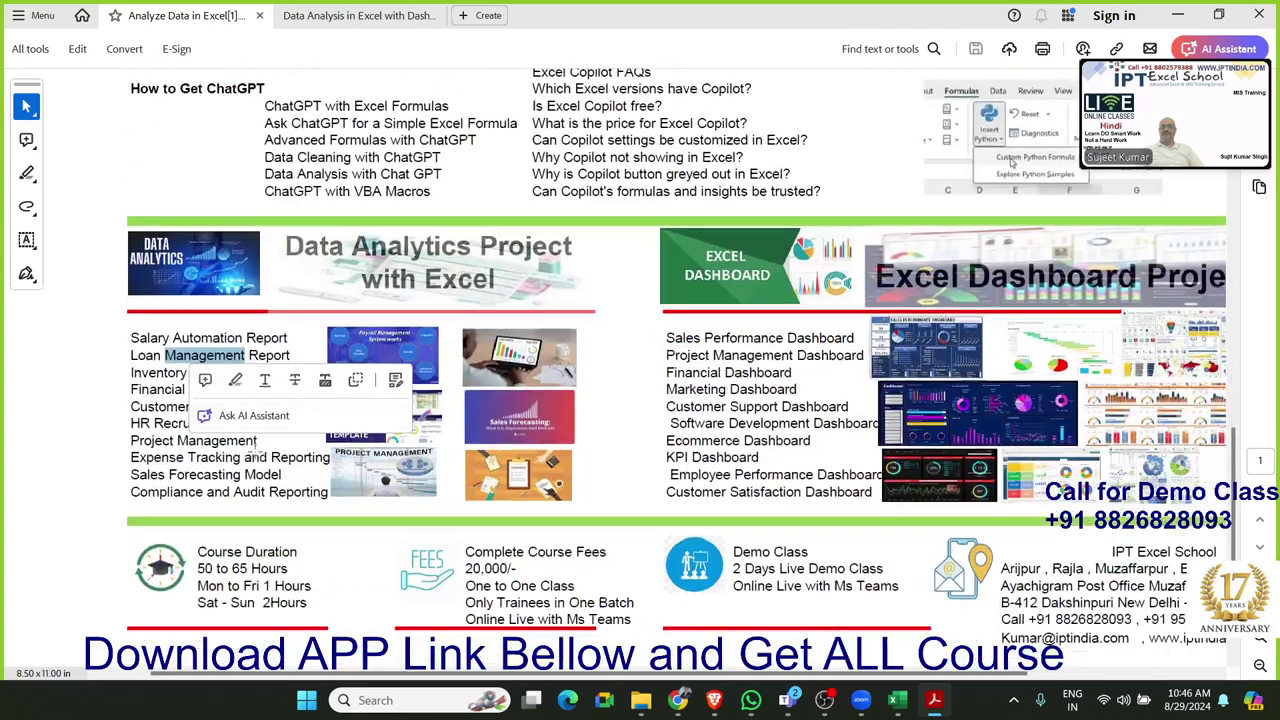
scroll(256, 452, "down", 3)
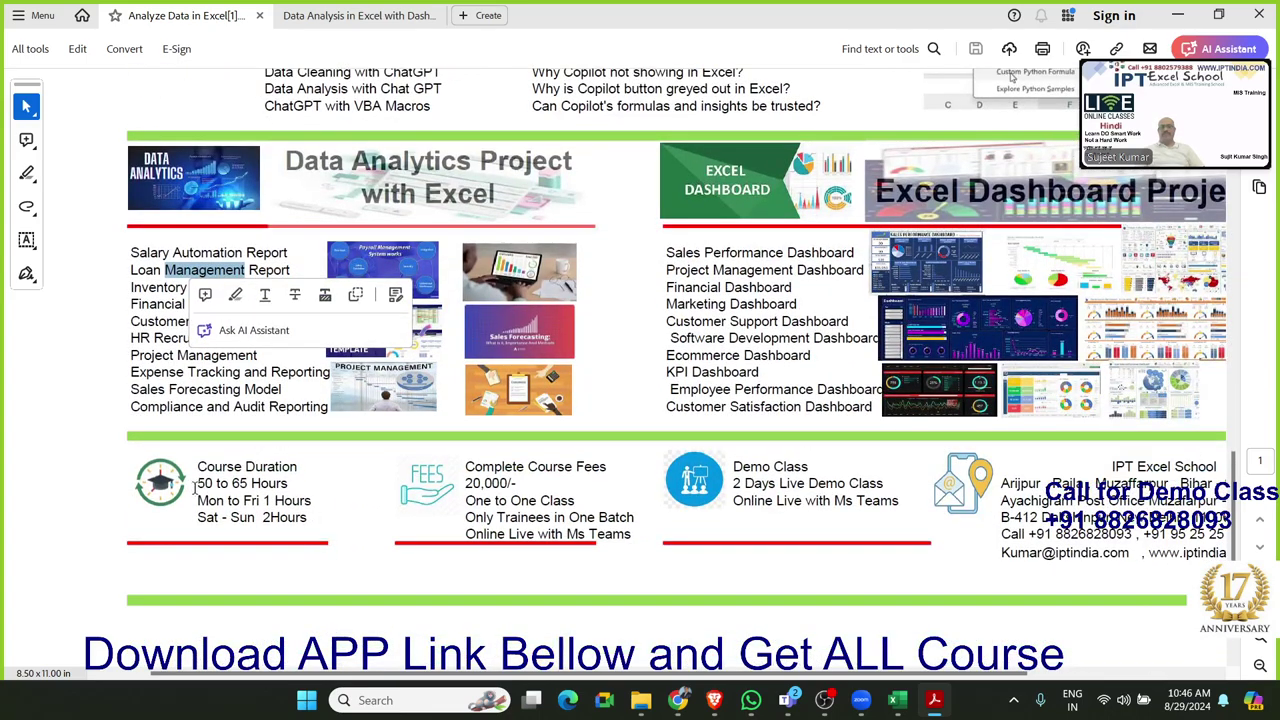
left_click_drag(196, 483, 250, 486)
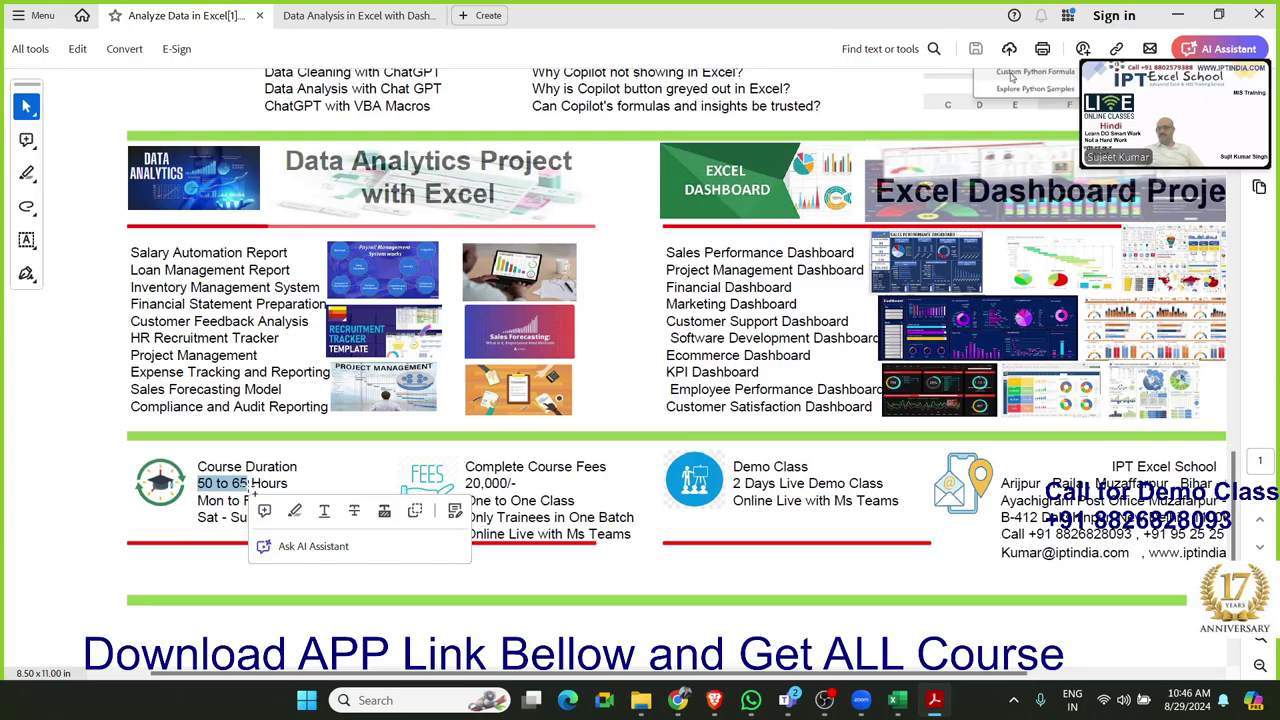
Highlight the 10000/- total fee in the Data Analysis in Excel brochure
left_click(358, 15)
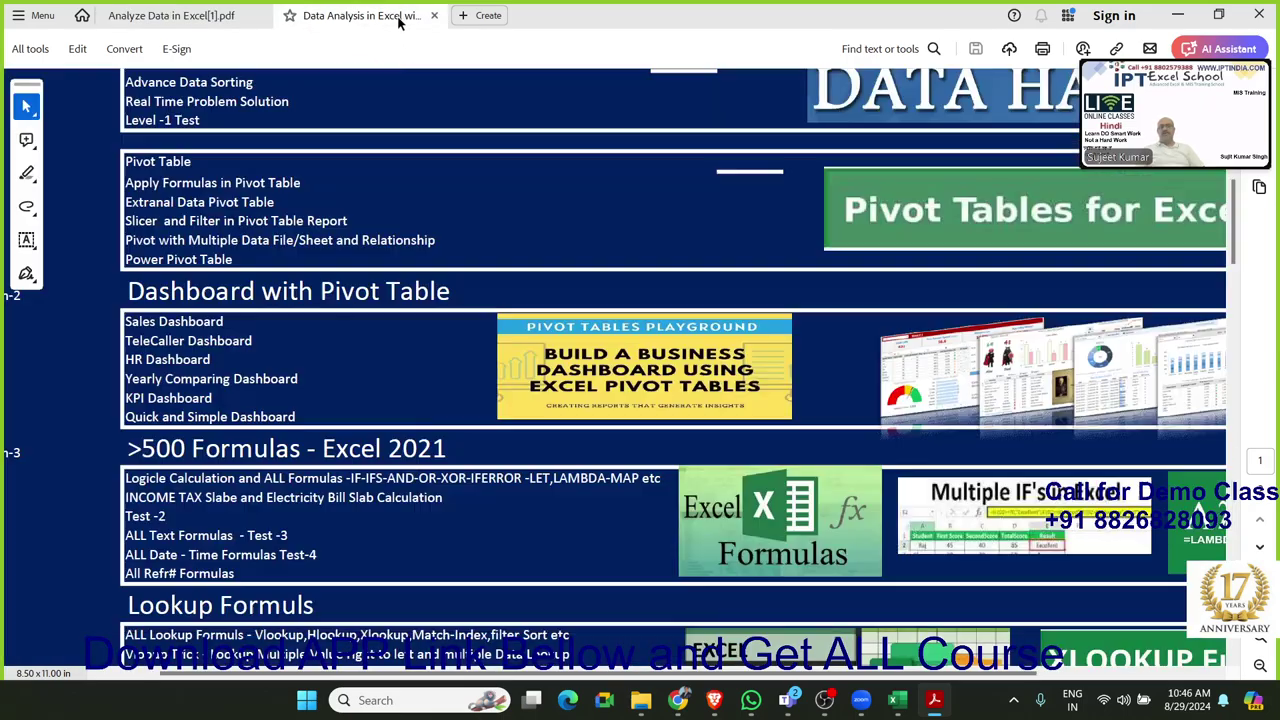
scroll(313, 463, "up", 4)
scroll(313, 463, "up", 3)
scroll(329, 474, "up", 1)
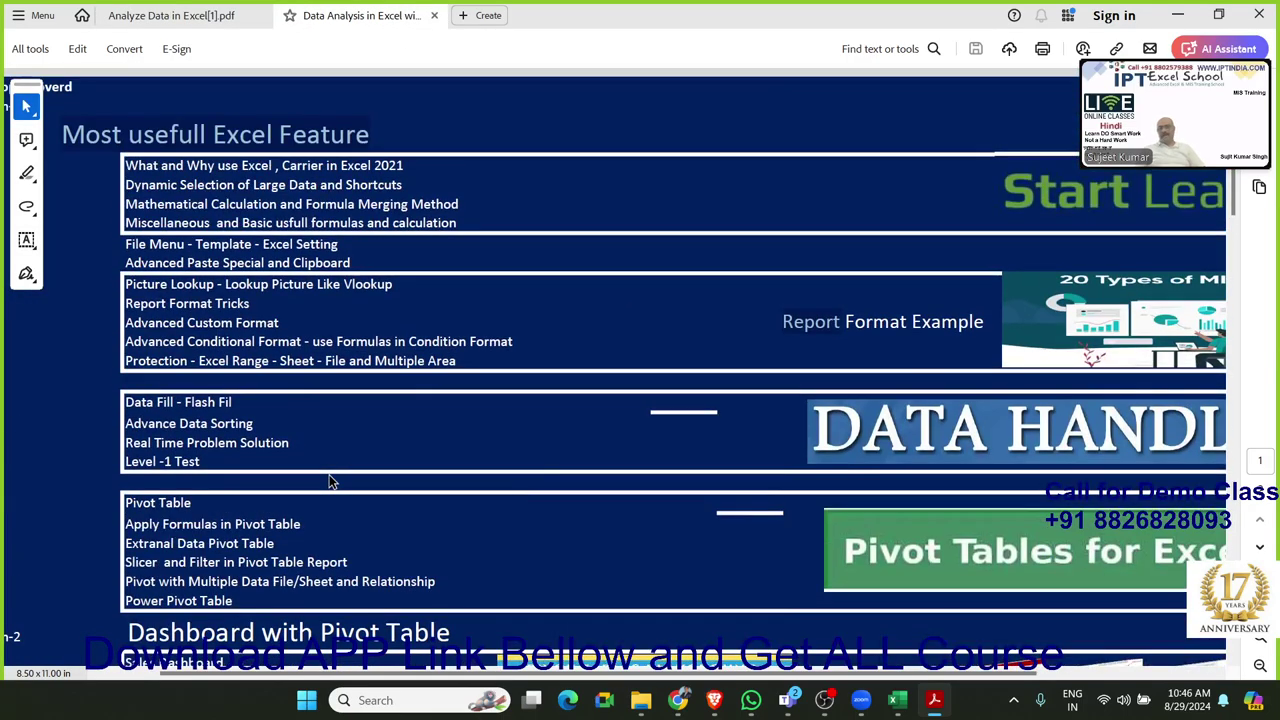
scroll(329, 474, "up", 5)
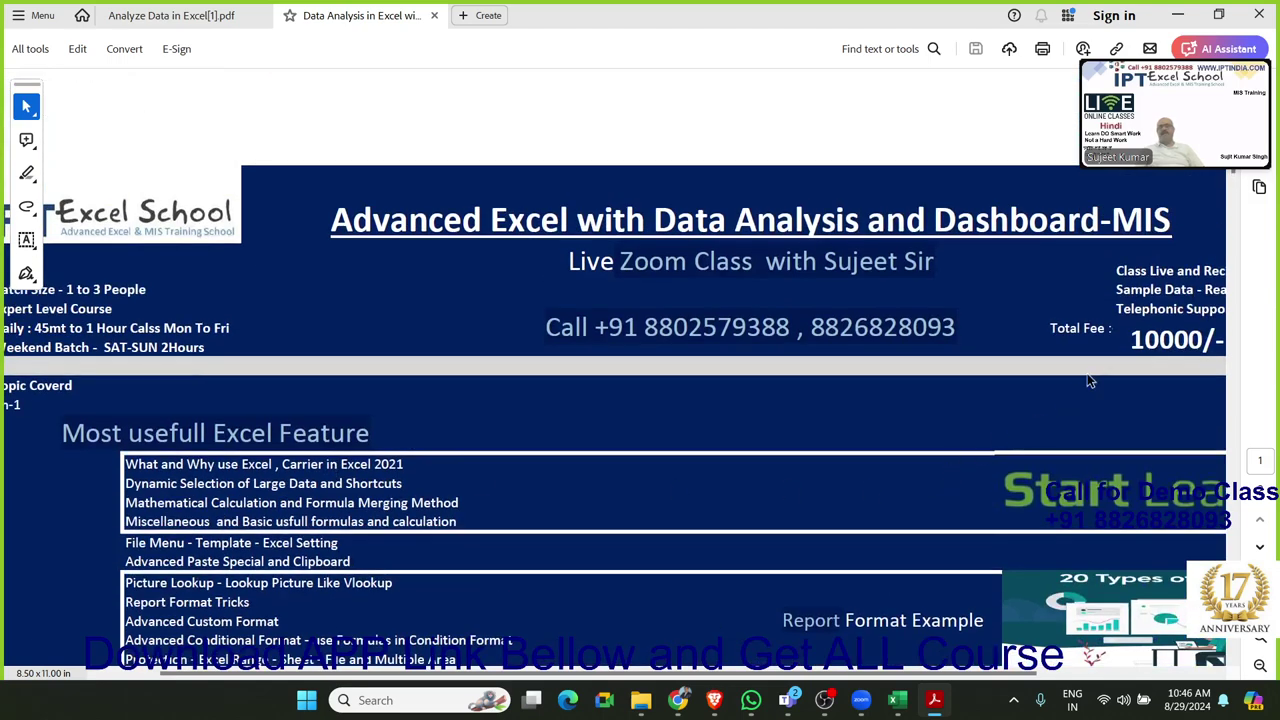
double_click(1143, 345)
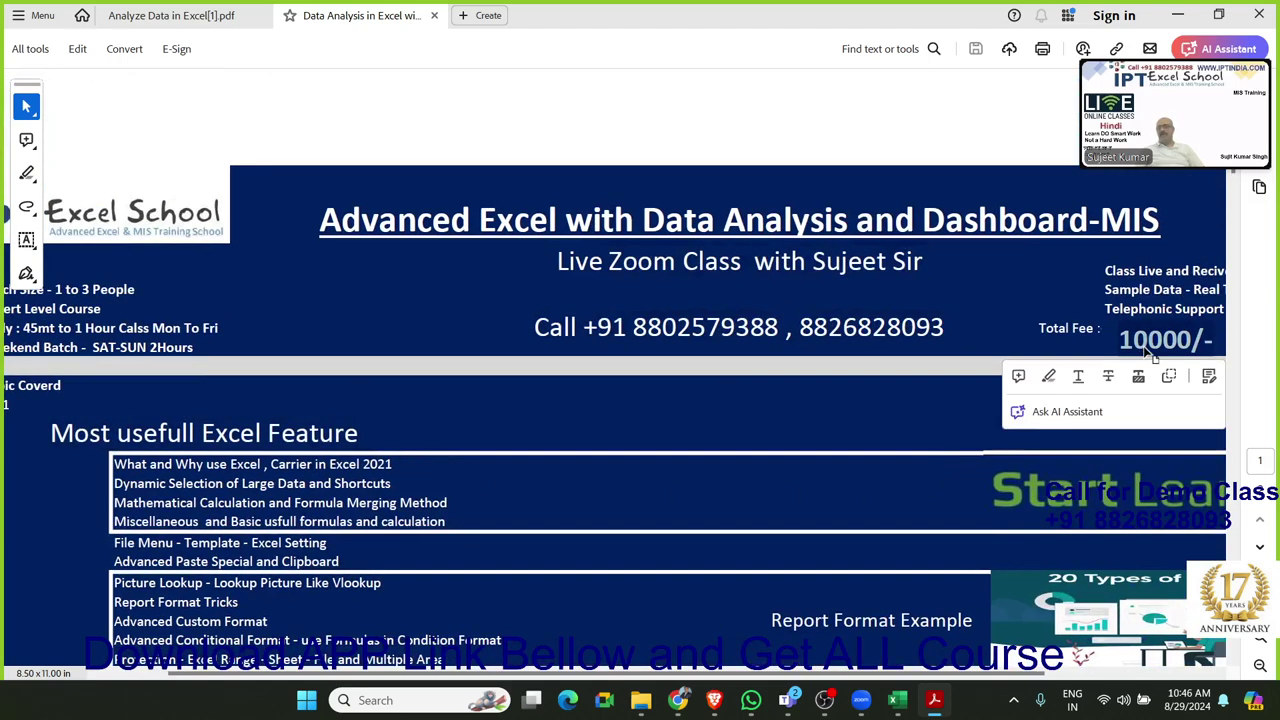
Highlight the 20,000/- course fee in the Analyze Data in Excel brochure, comparing it against the Data Analysis brochure
left_click(212, 15)
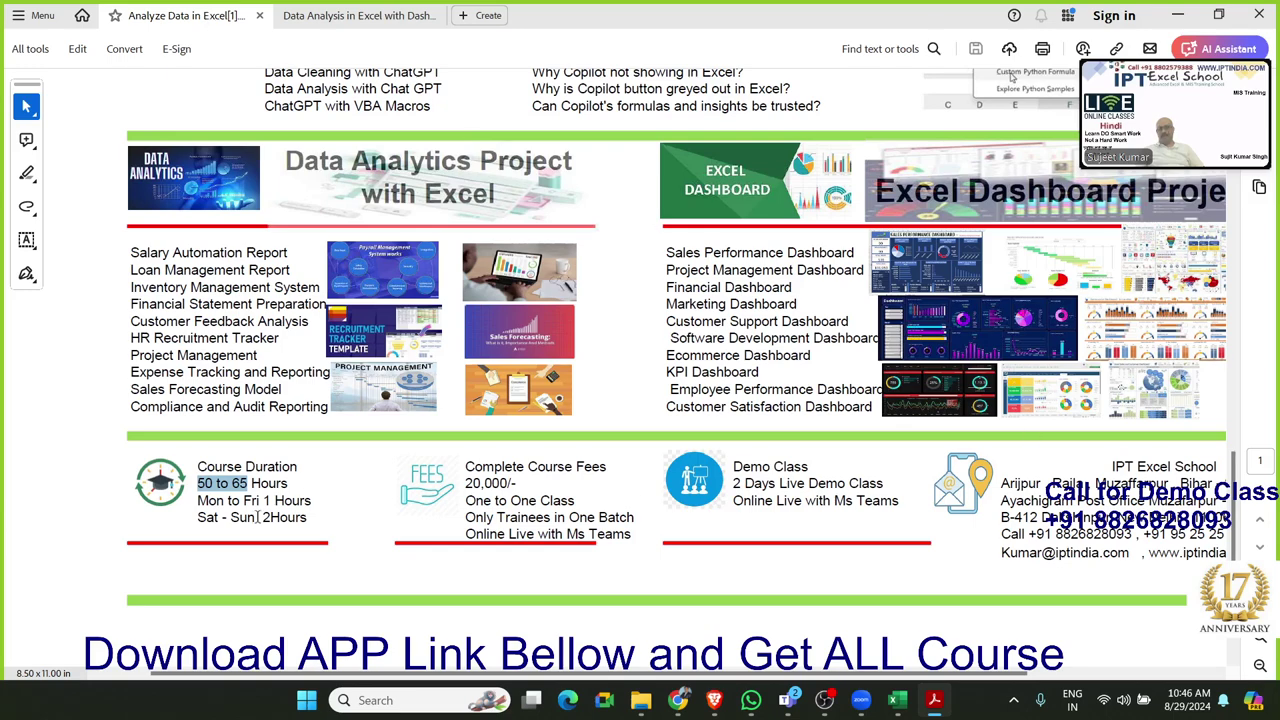
double_click(483, 483)
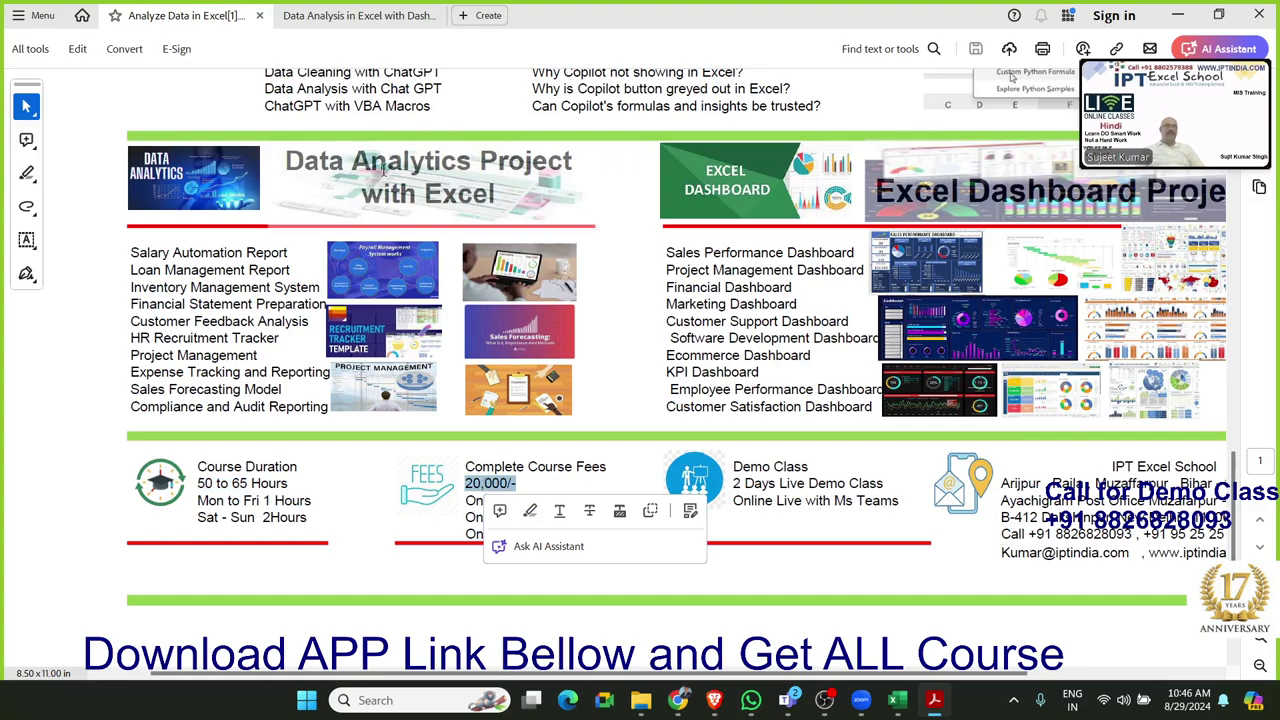
left_click(310, 14)
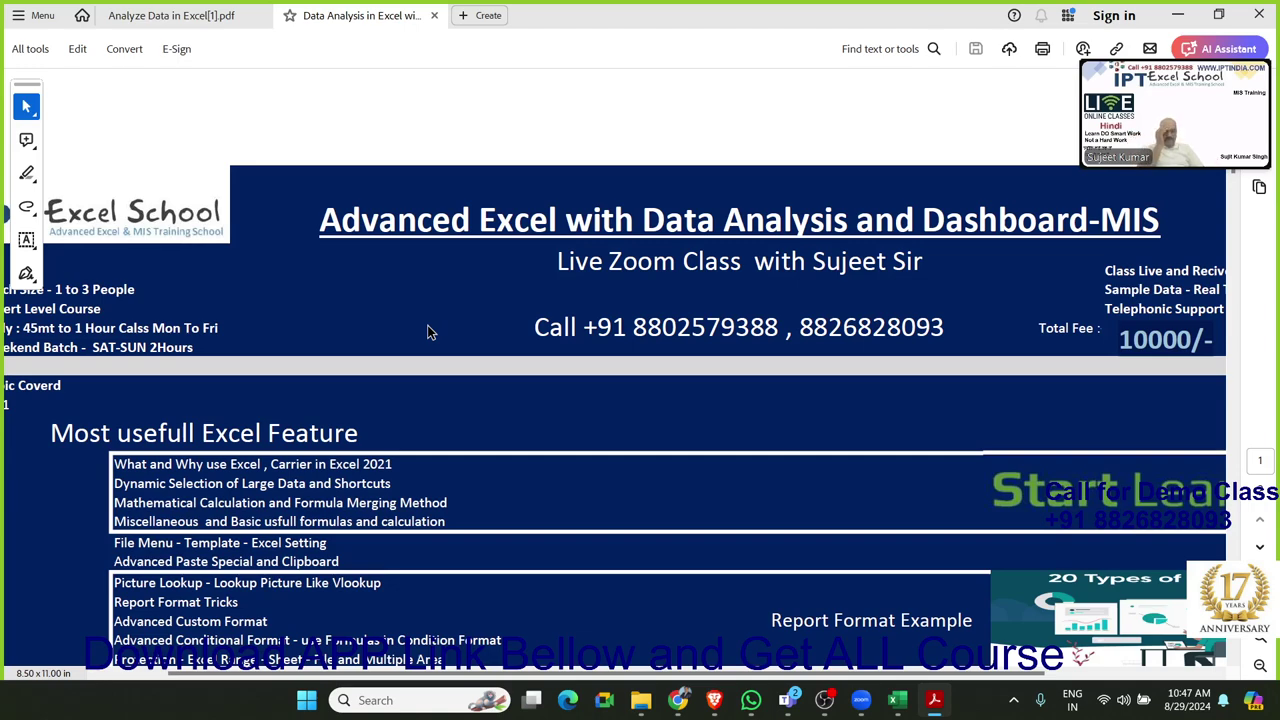
left_click(197, 16)
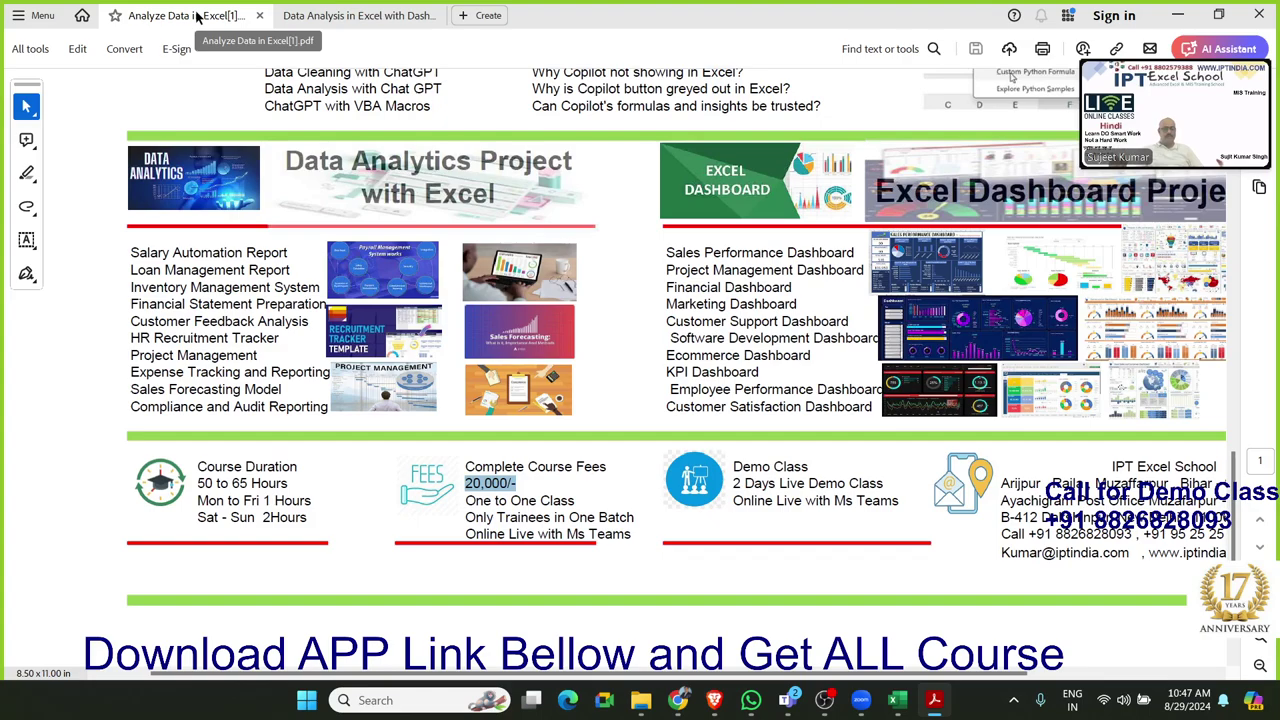
left_click(308, 8)
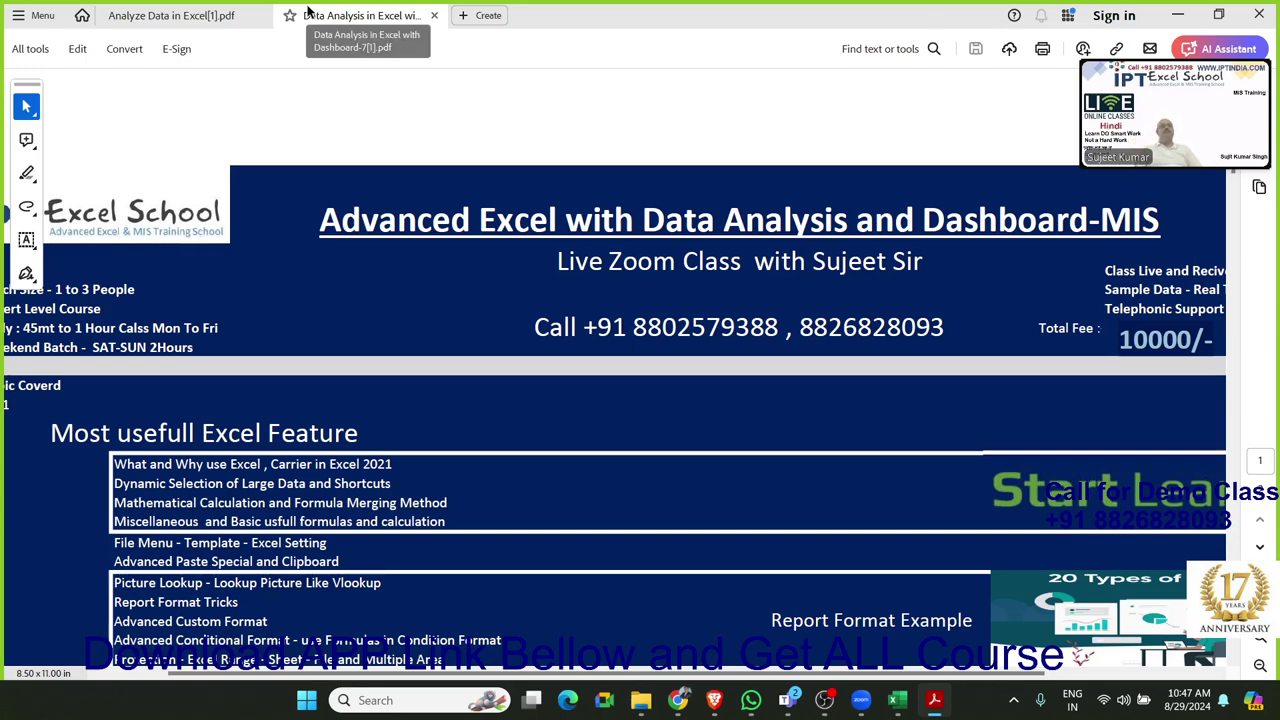
left_click(226, 16)
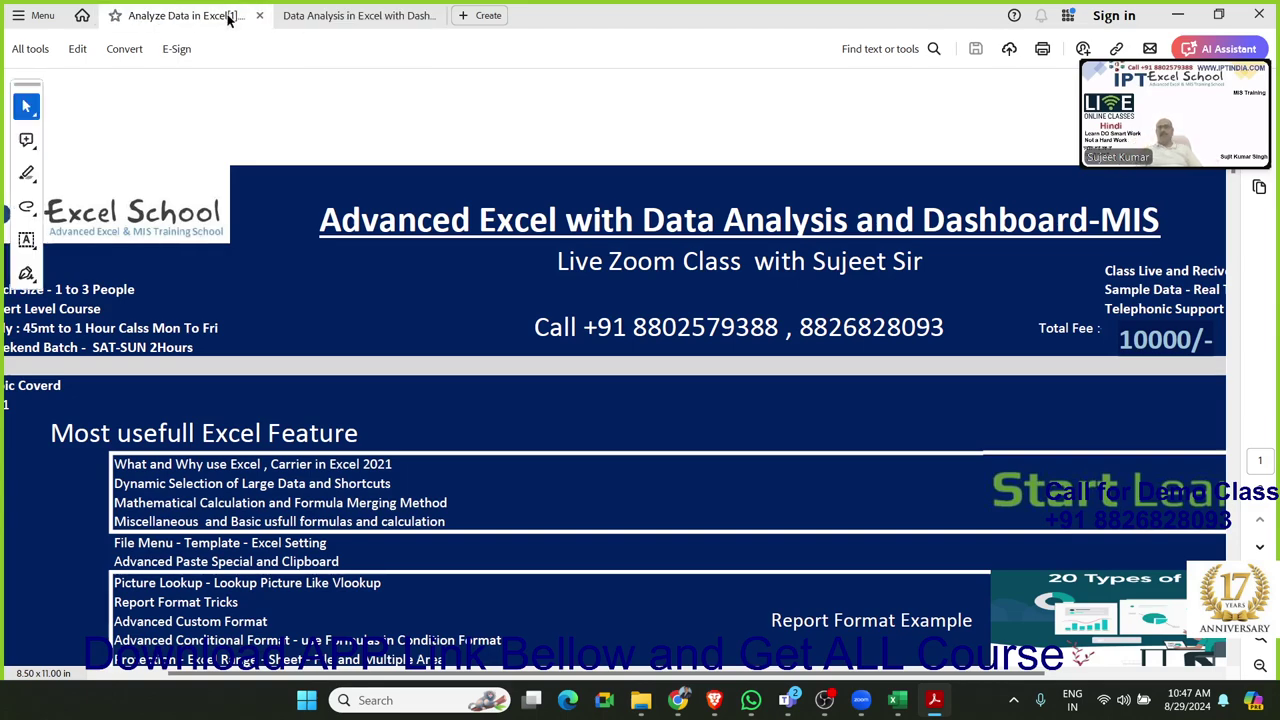
Select the payroll management project picture and scroll through the Analyze Data in Excel projects and fees
left_click(378, 278)
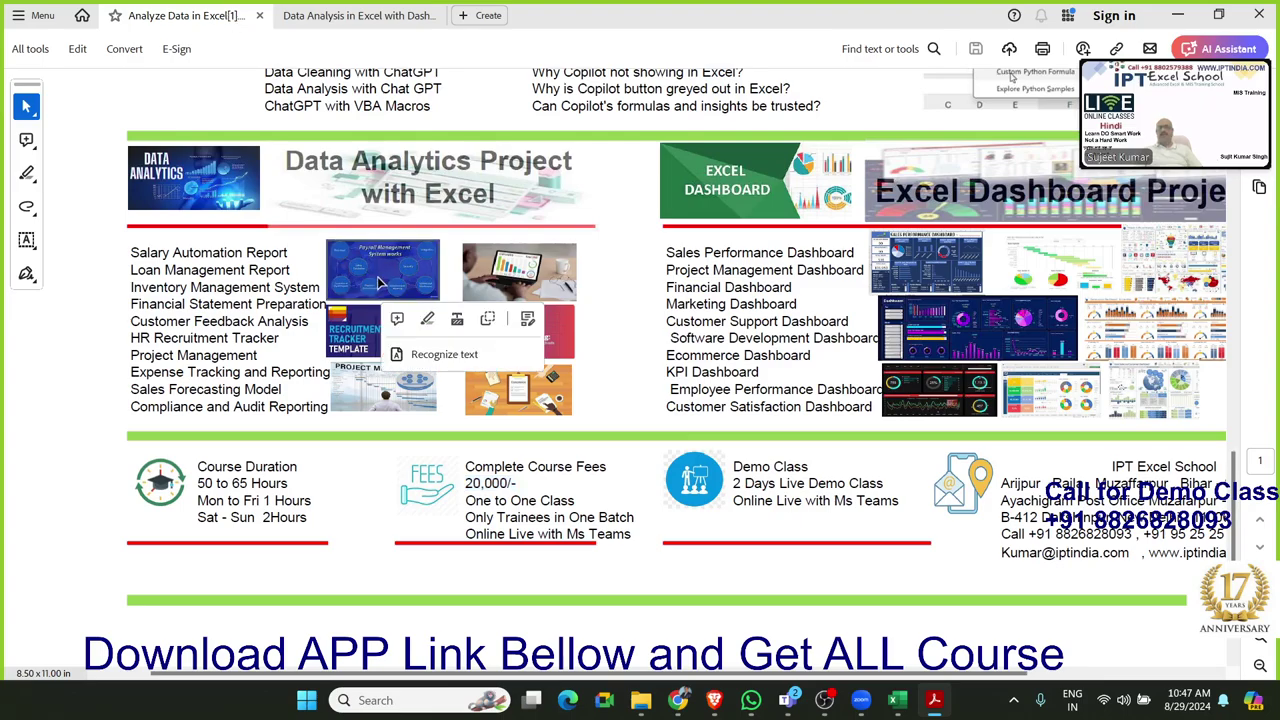
scroll(378, 279, "up", 3)
scroll(378, 278, "up", 2)
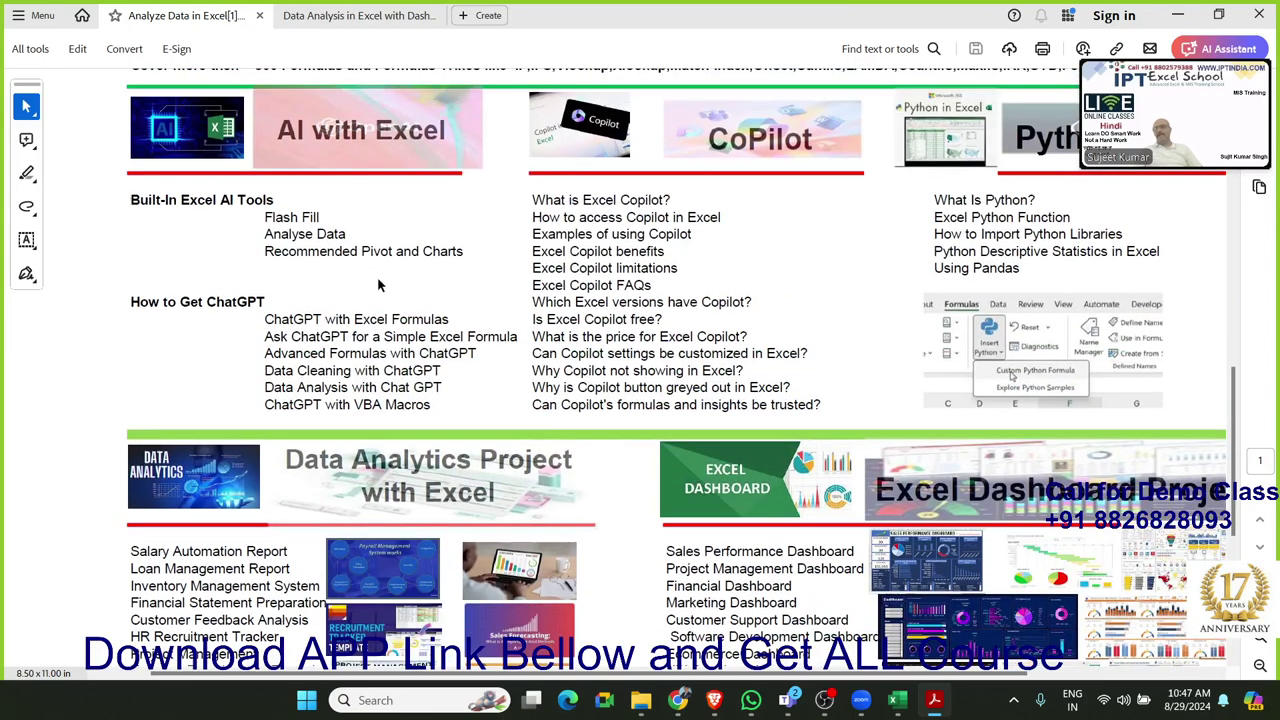
scroll(378, 285, "up", 1)
scroll(378, 285, "up", 2)
scroll(380, 278, "up", 2)
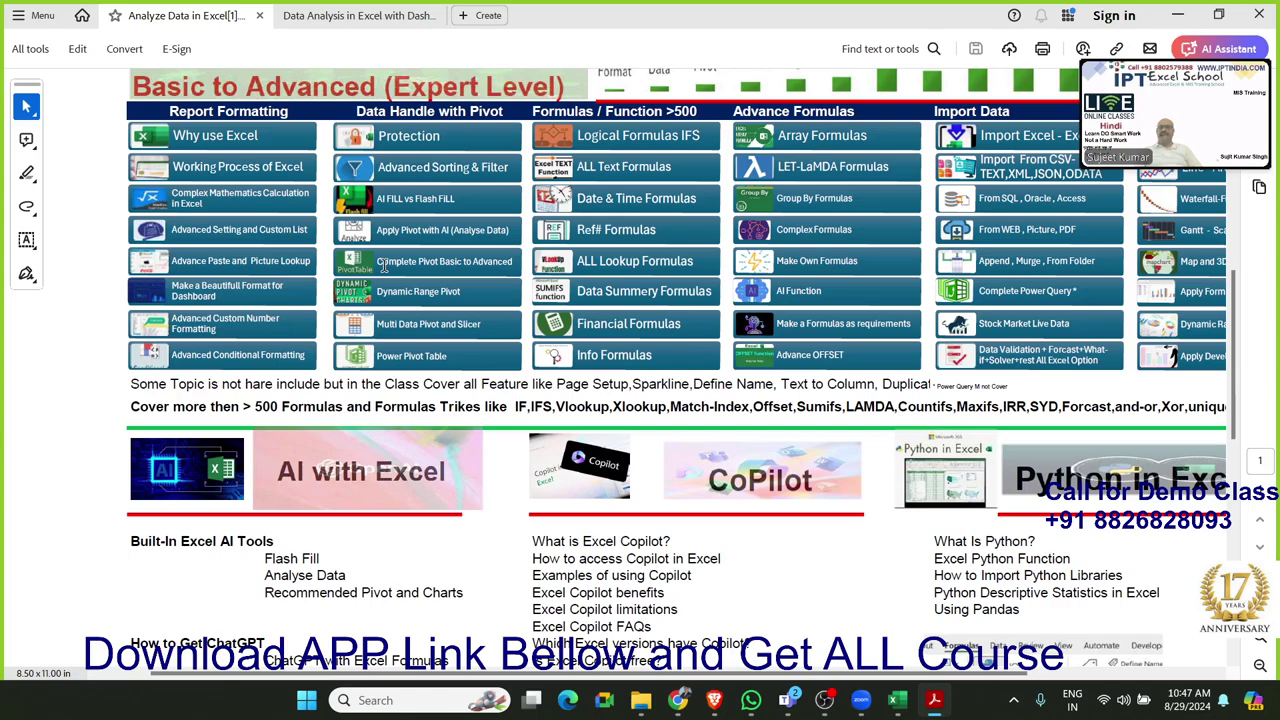
scroll(382, 270, "up", 4)
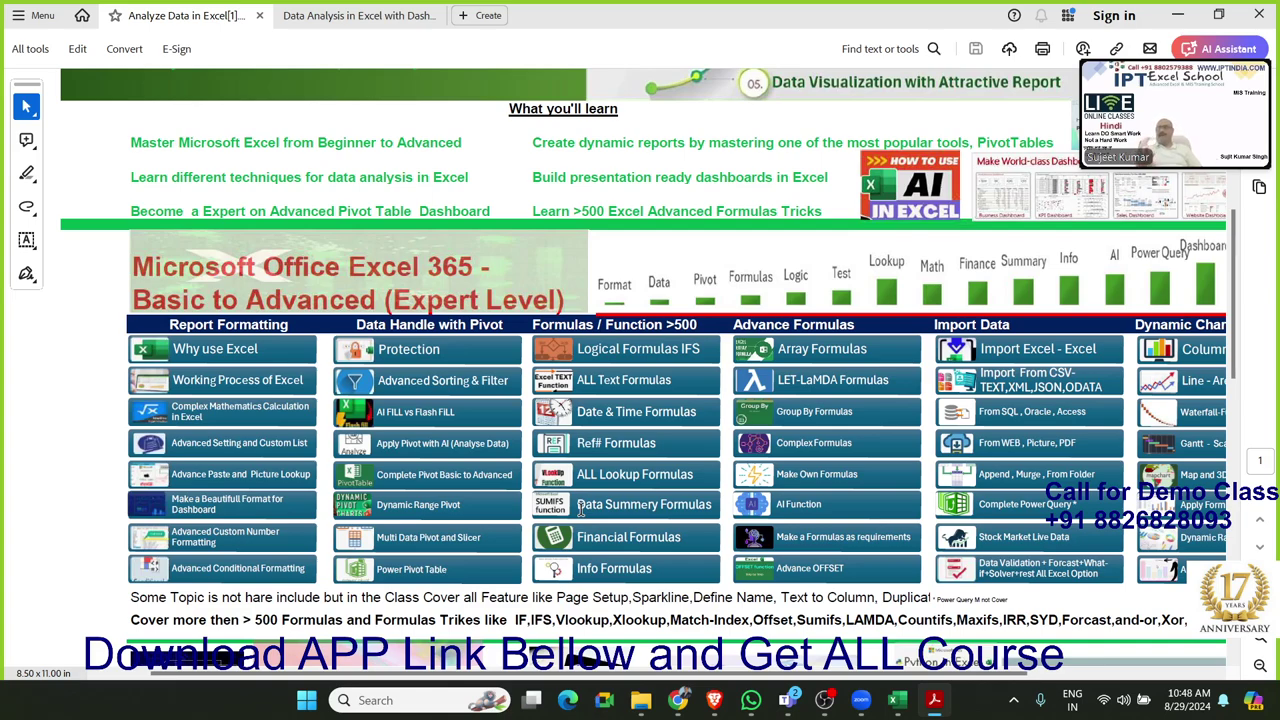
scroll(611, 590, "down", 2)
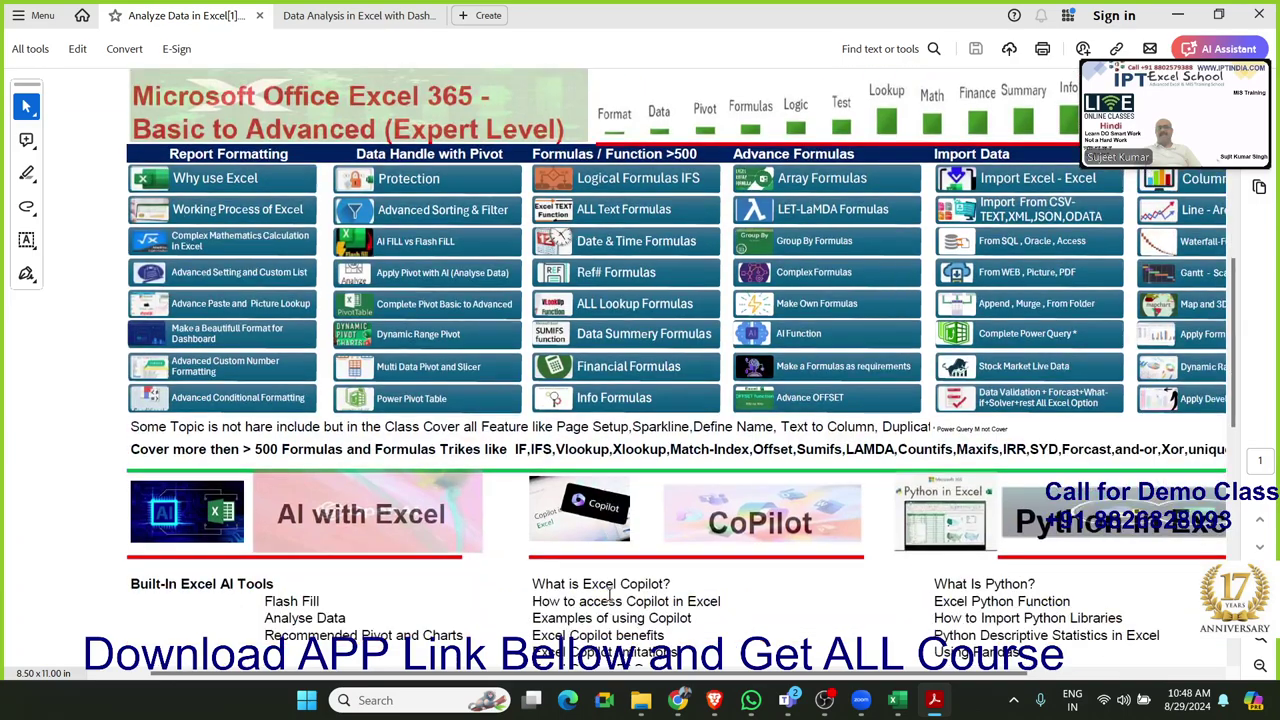
scroll(611, 595, "down", 5)
scroll(612, 600, "down", 3)
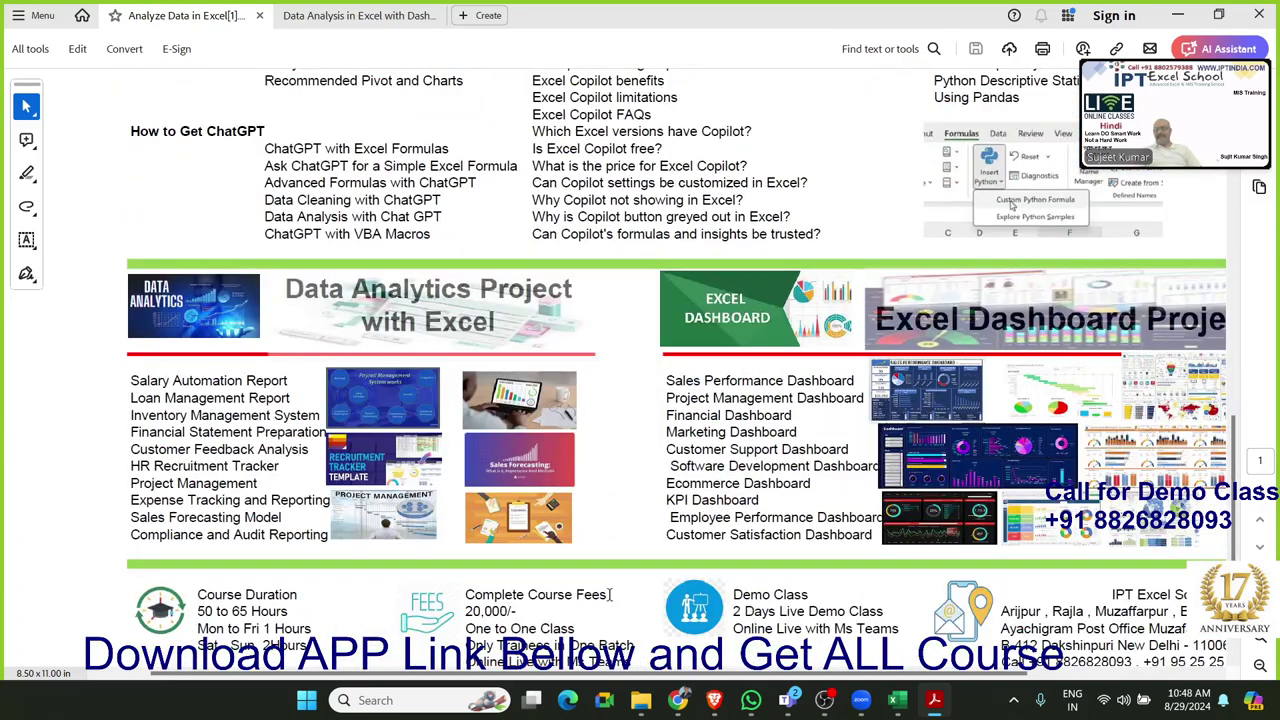